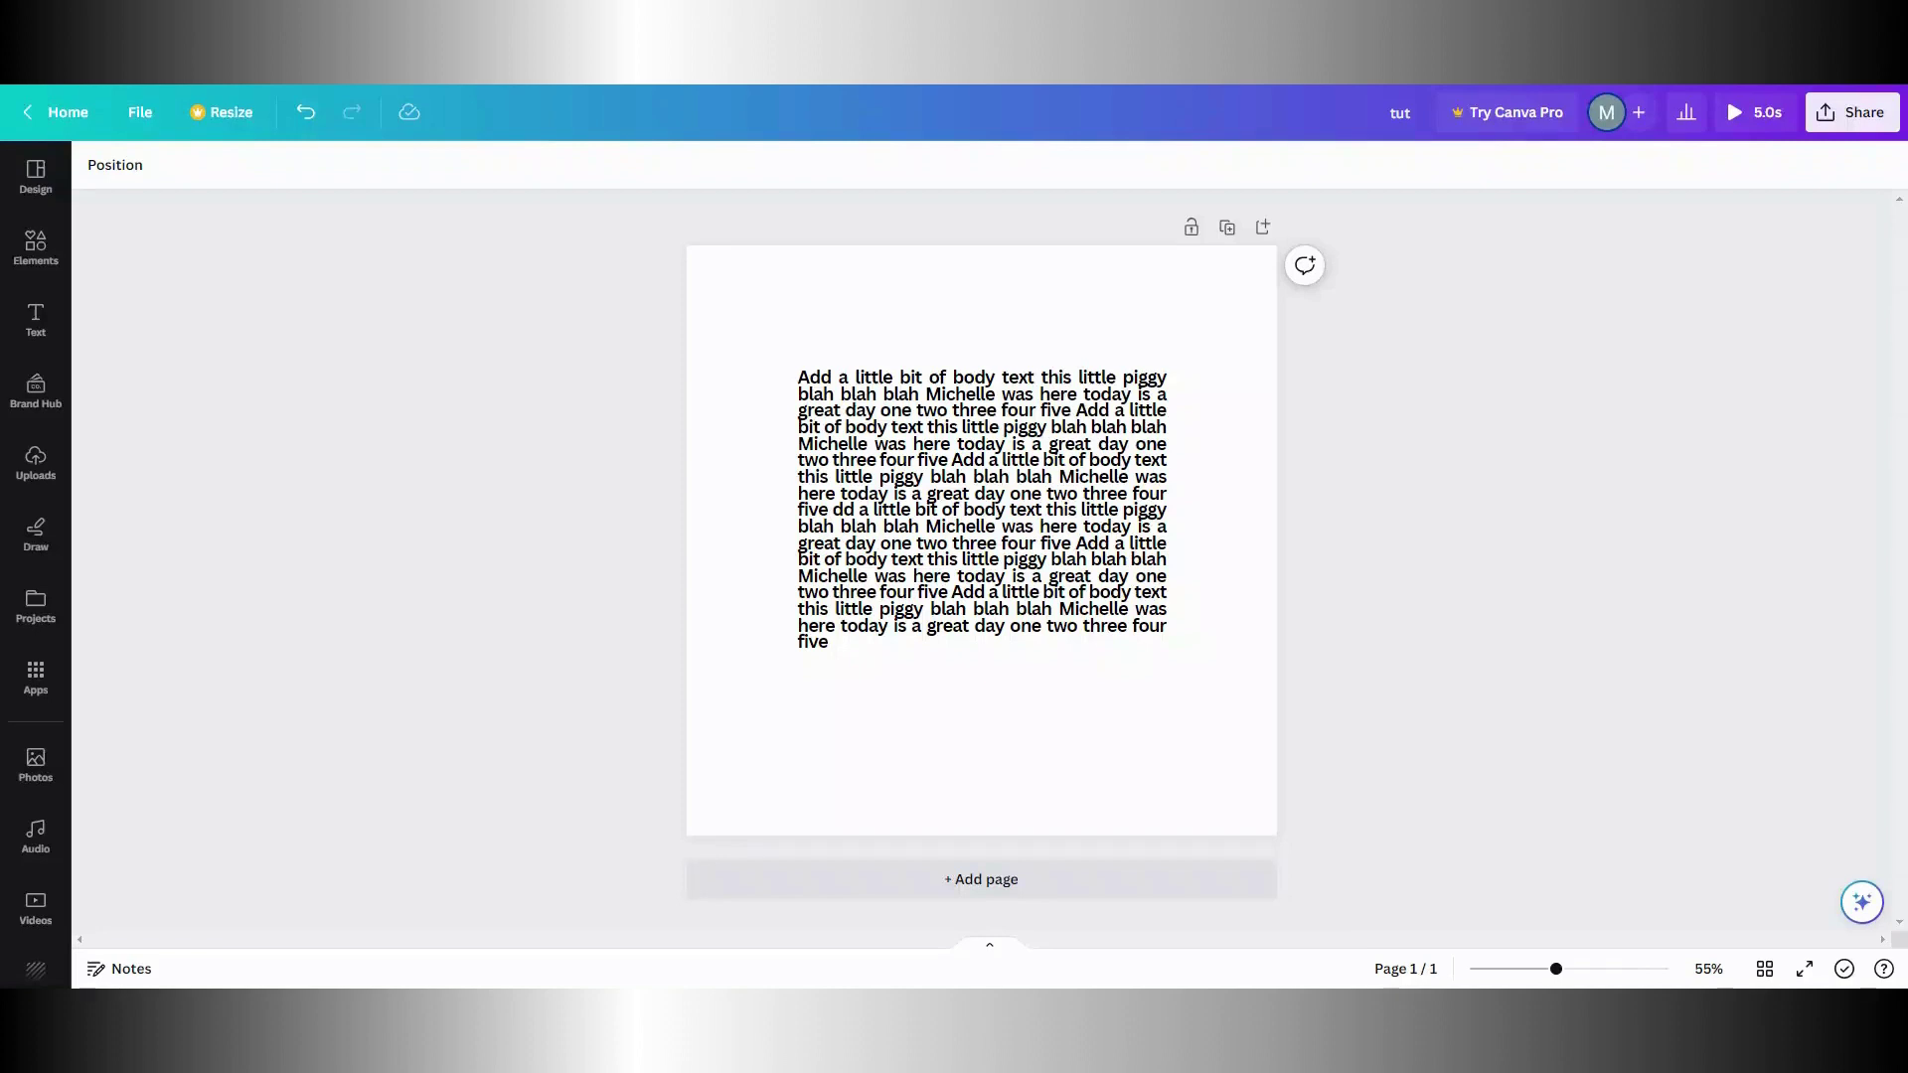
Centre the bold body-text block on the page and return to the letter-M frame results
{"action": "left_click", "coordinate": [932, 480]}
{"action": "left_click_drag", "start_coordinate": [932, 480], "coordinate": [886, 544]}
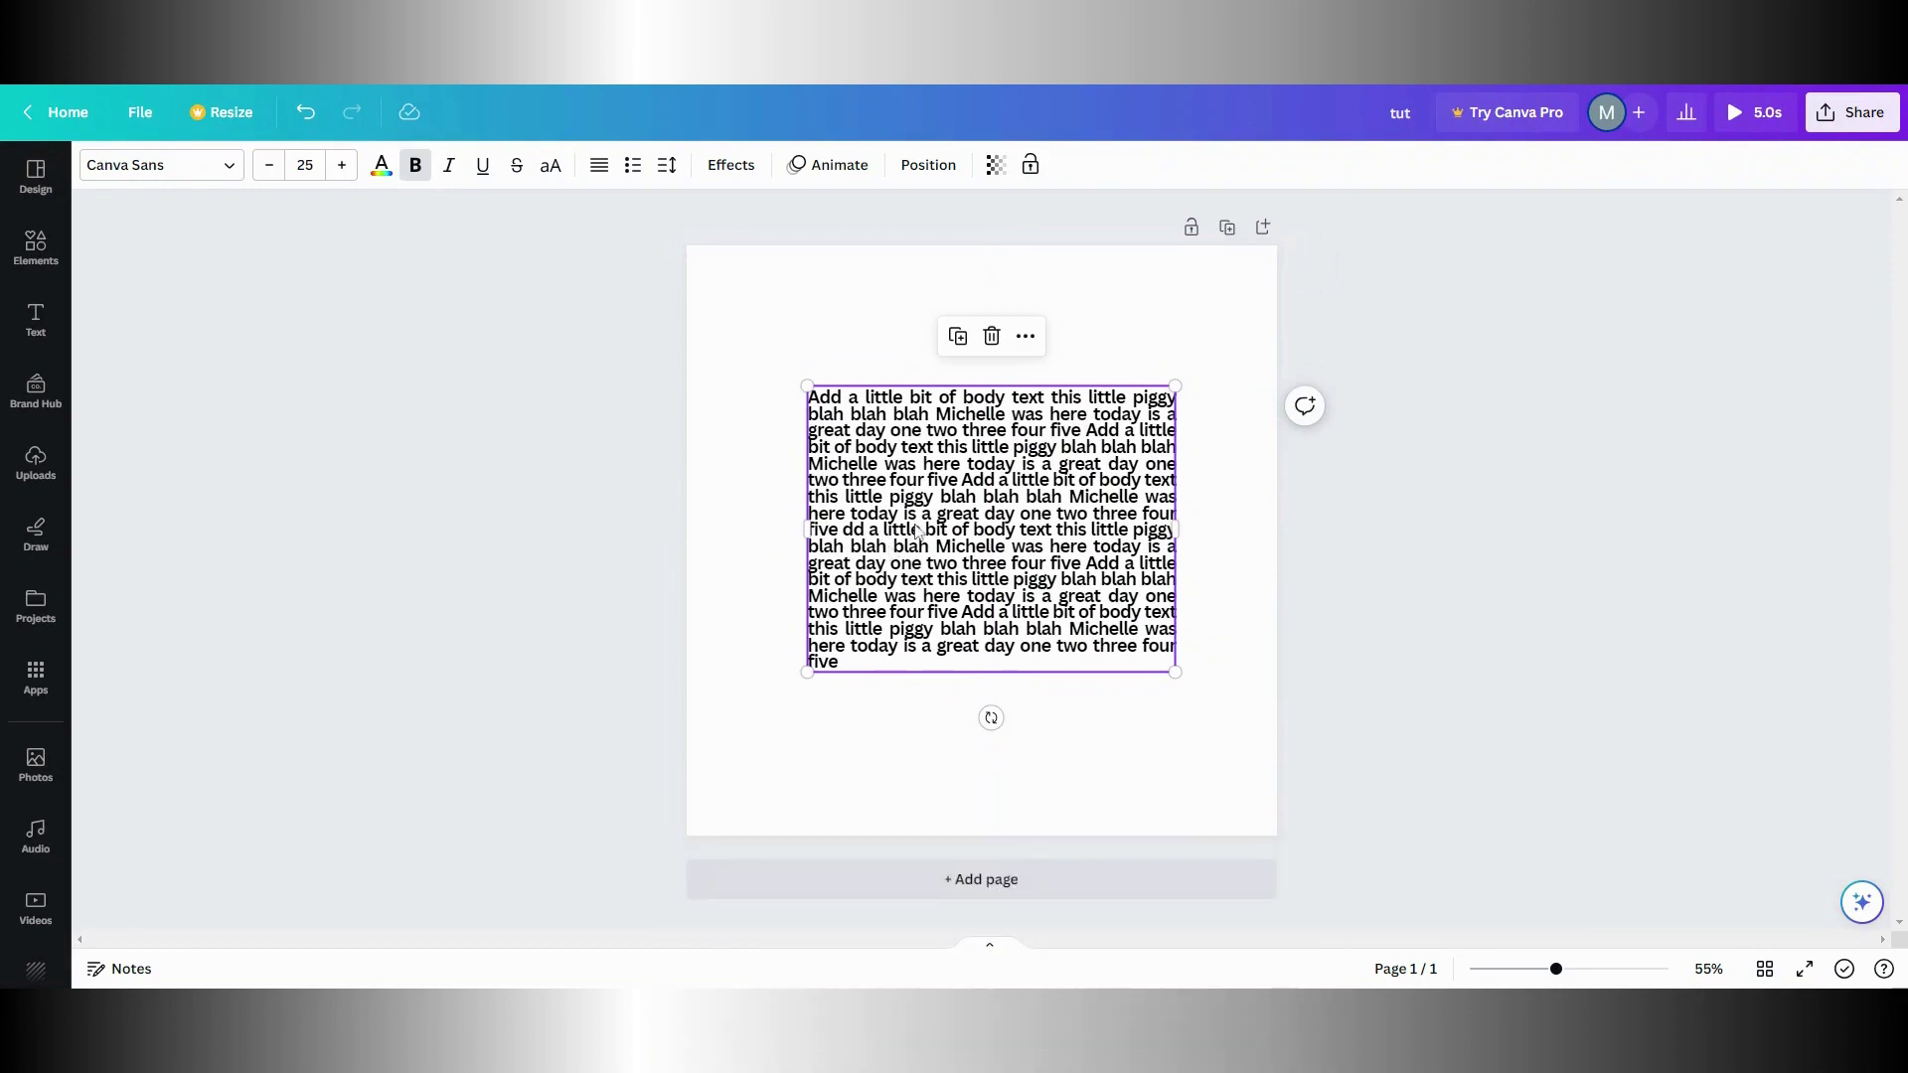
{"action": "left_click_drag", "start_coordinate": [916, 531], "coordinate": [953, 489]}
{"action": "left_click", "coordinate": [37, 248]}
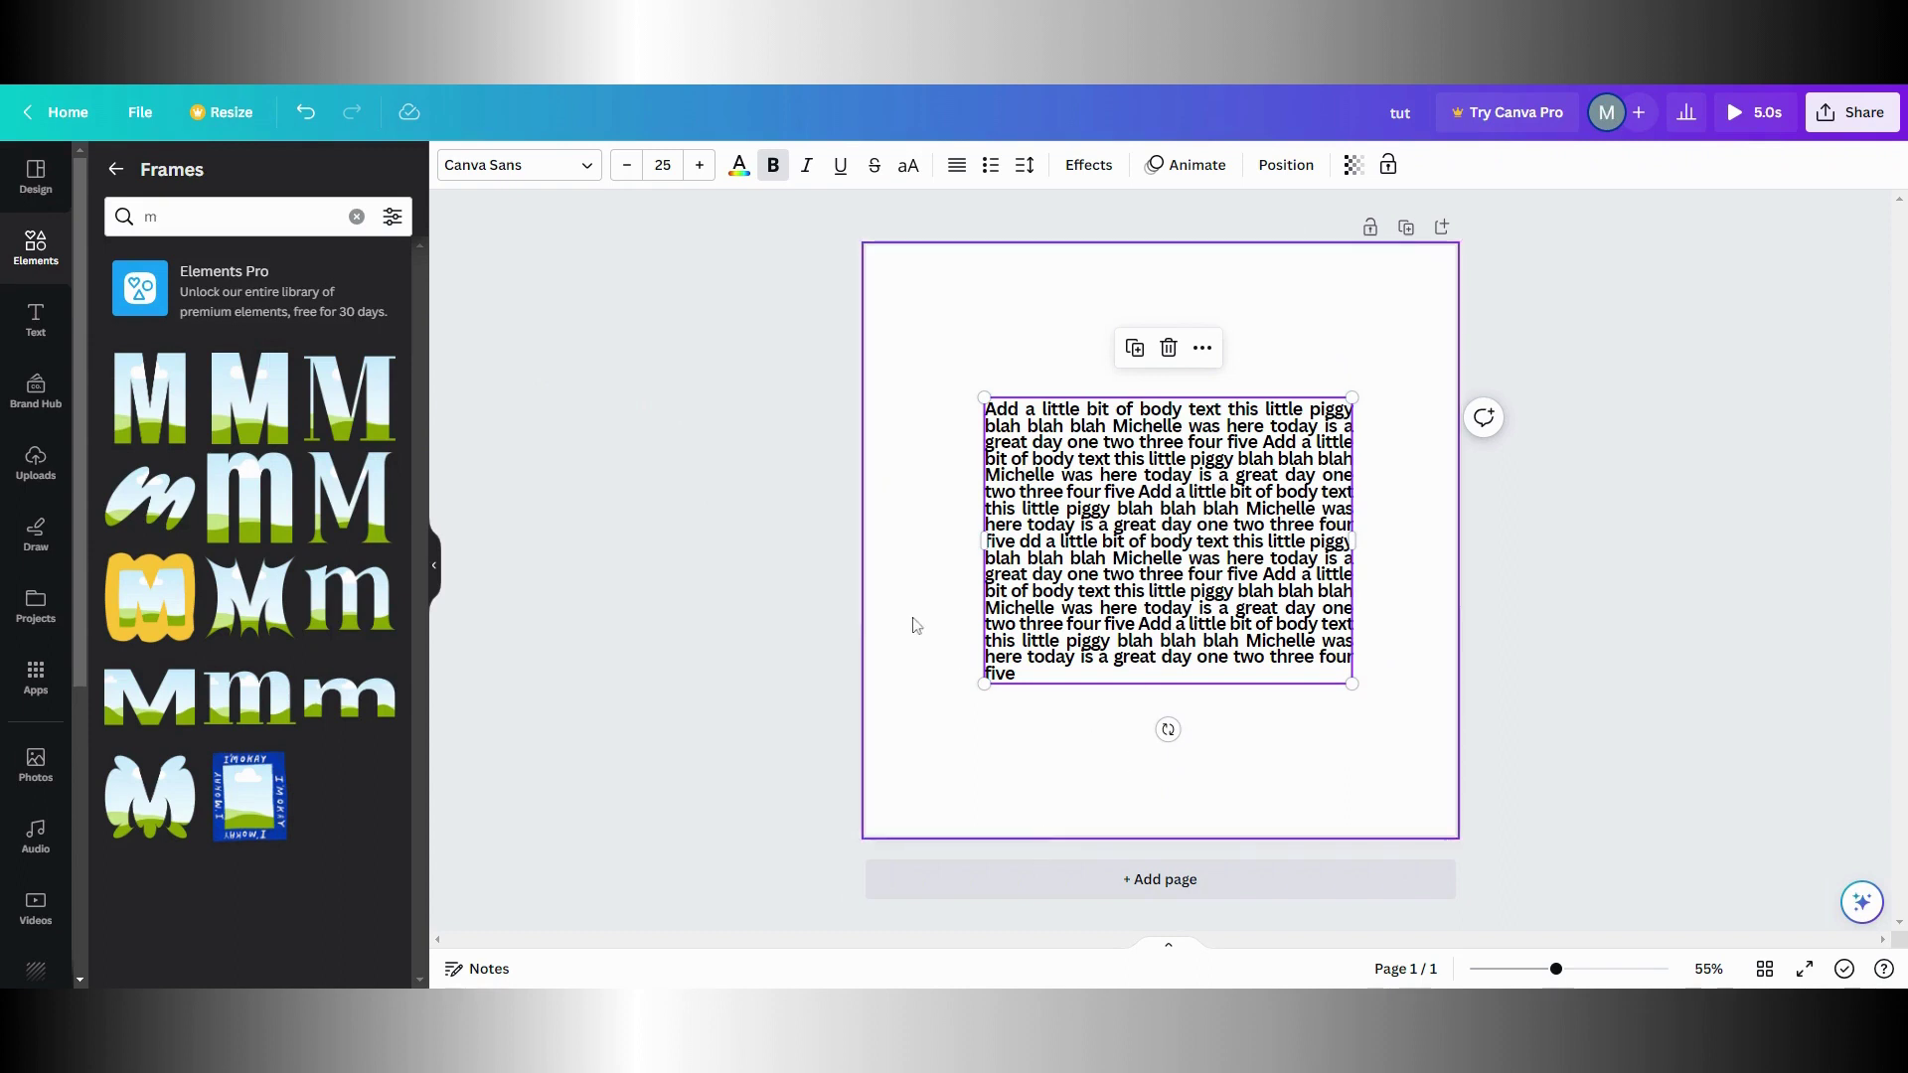
Add a second page holding the spiky letter-M frame
{"action": "left_click", "coordinate": [930, 874]}
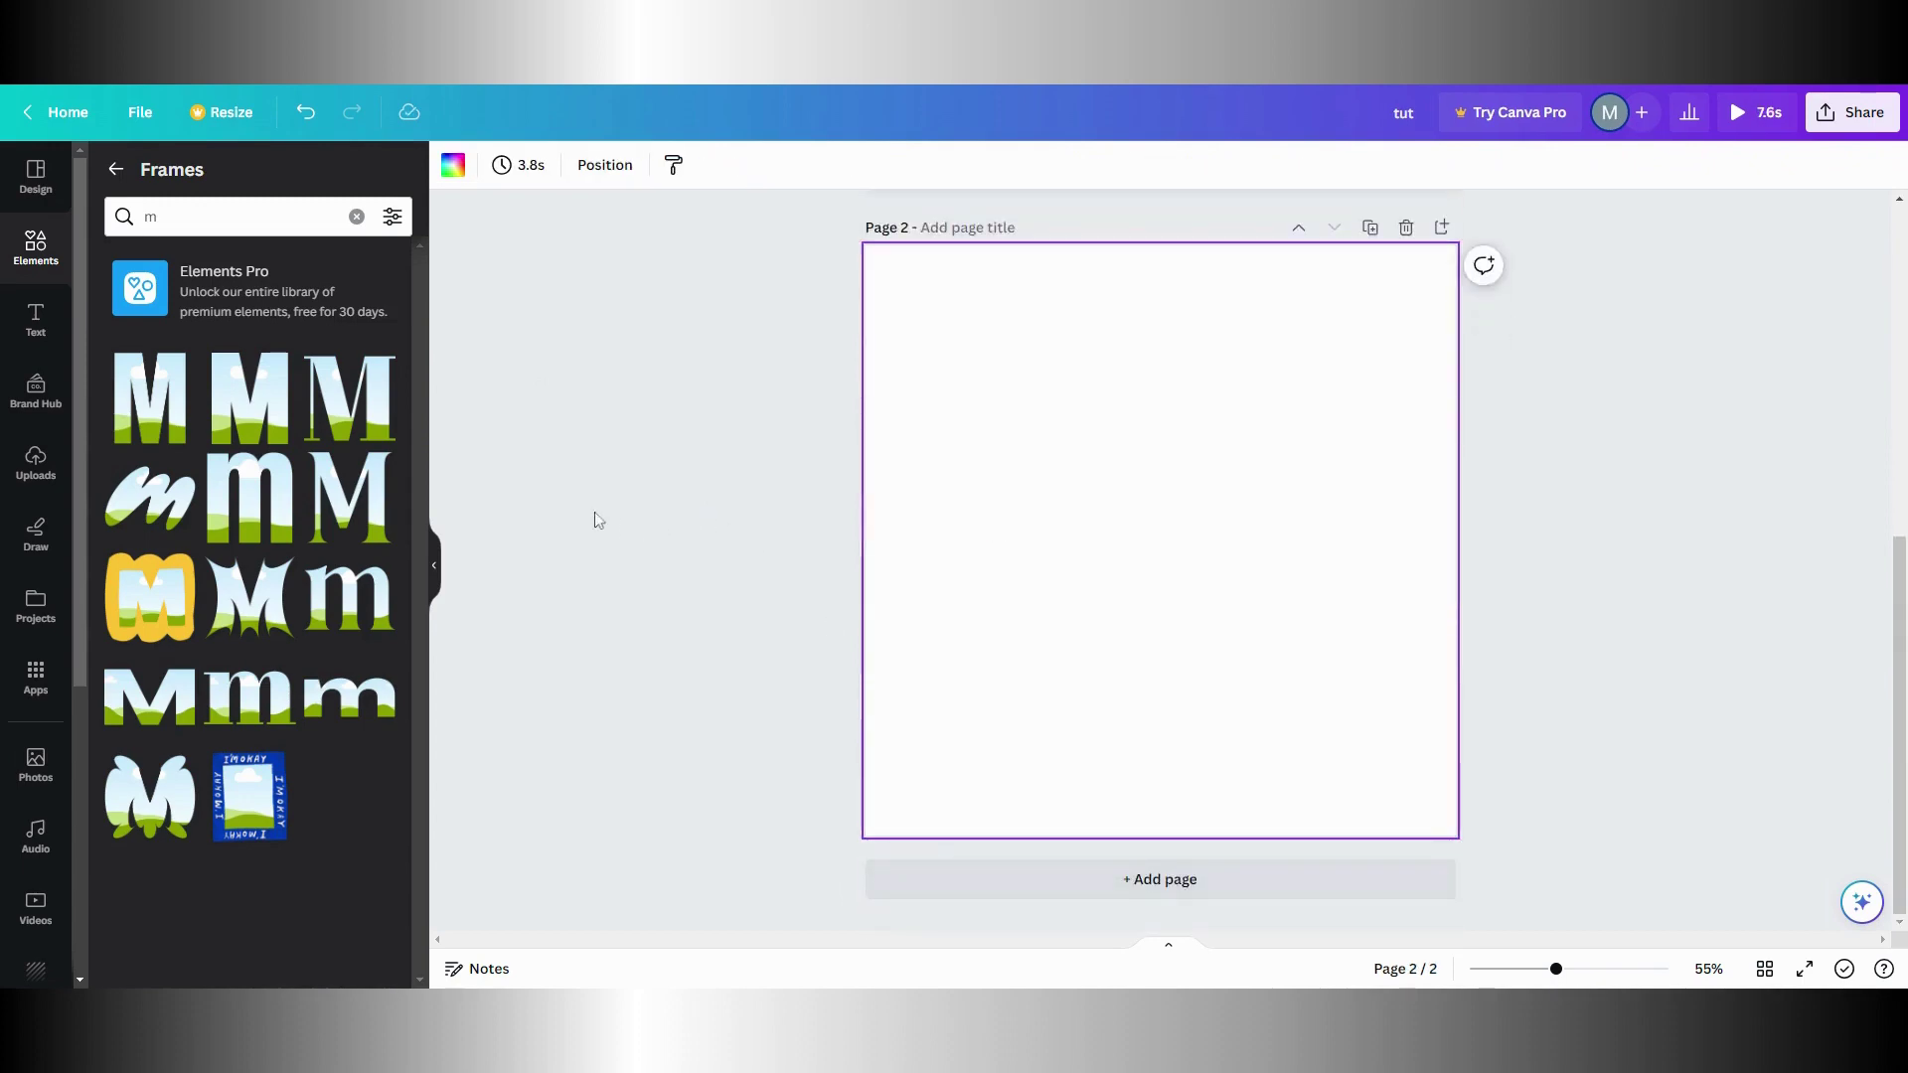
{"action": "left_click", "coordinate": [256, 581]}
{"action": "left_click", "coordinate": [752, 282]}
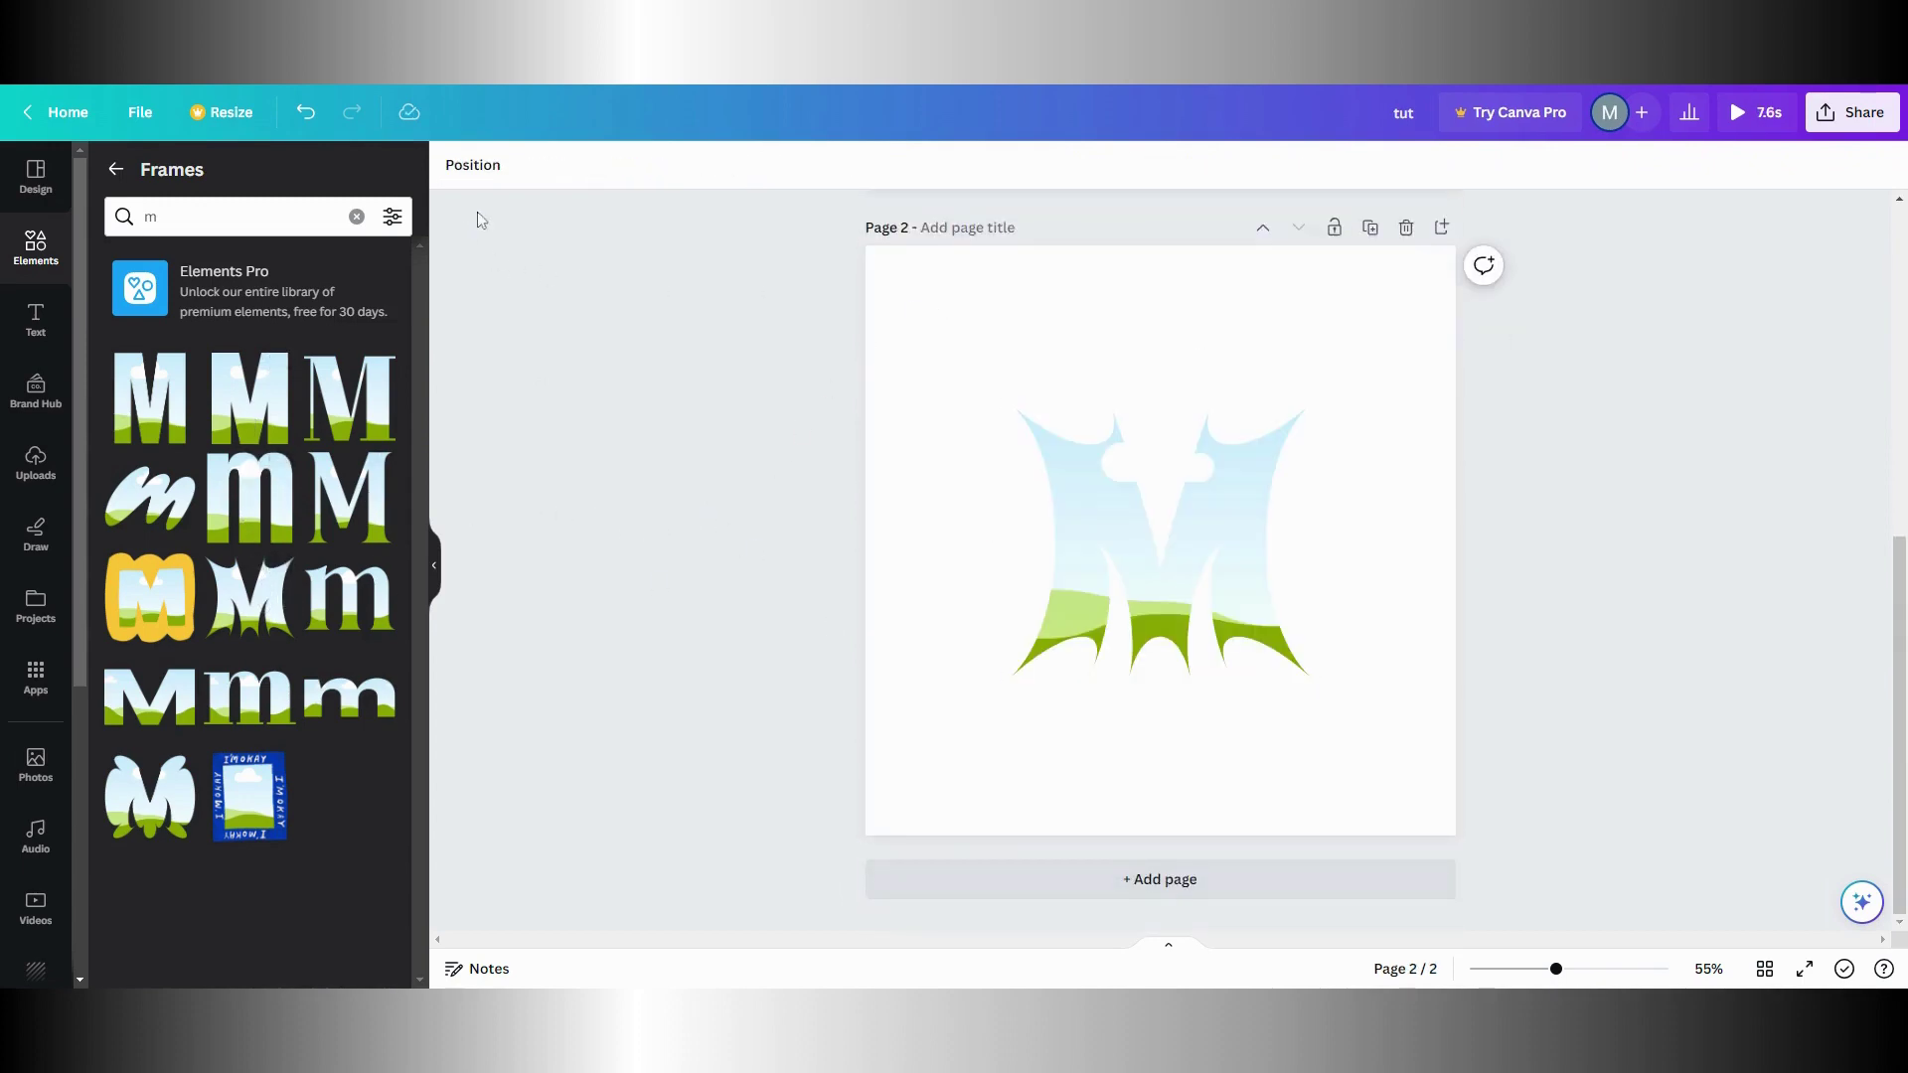
Give page 2 a dark blue background and show the uploaded images
{"action": "left_click", "coordinate": [921, 311]}
{"action": "left_click", "coordinate": [453, 165]}
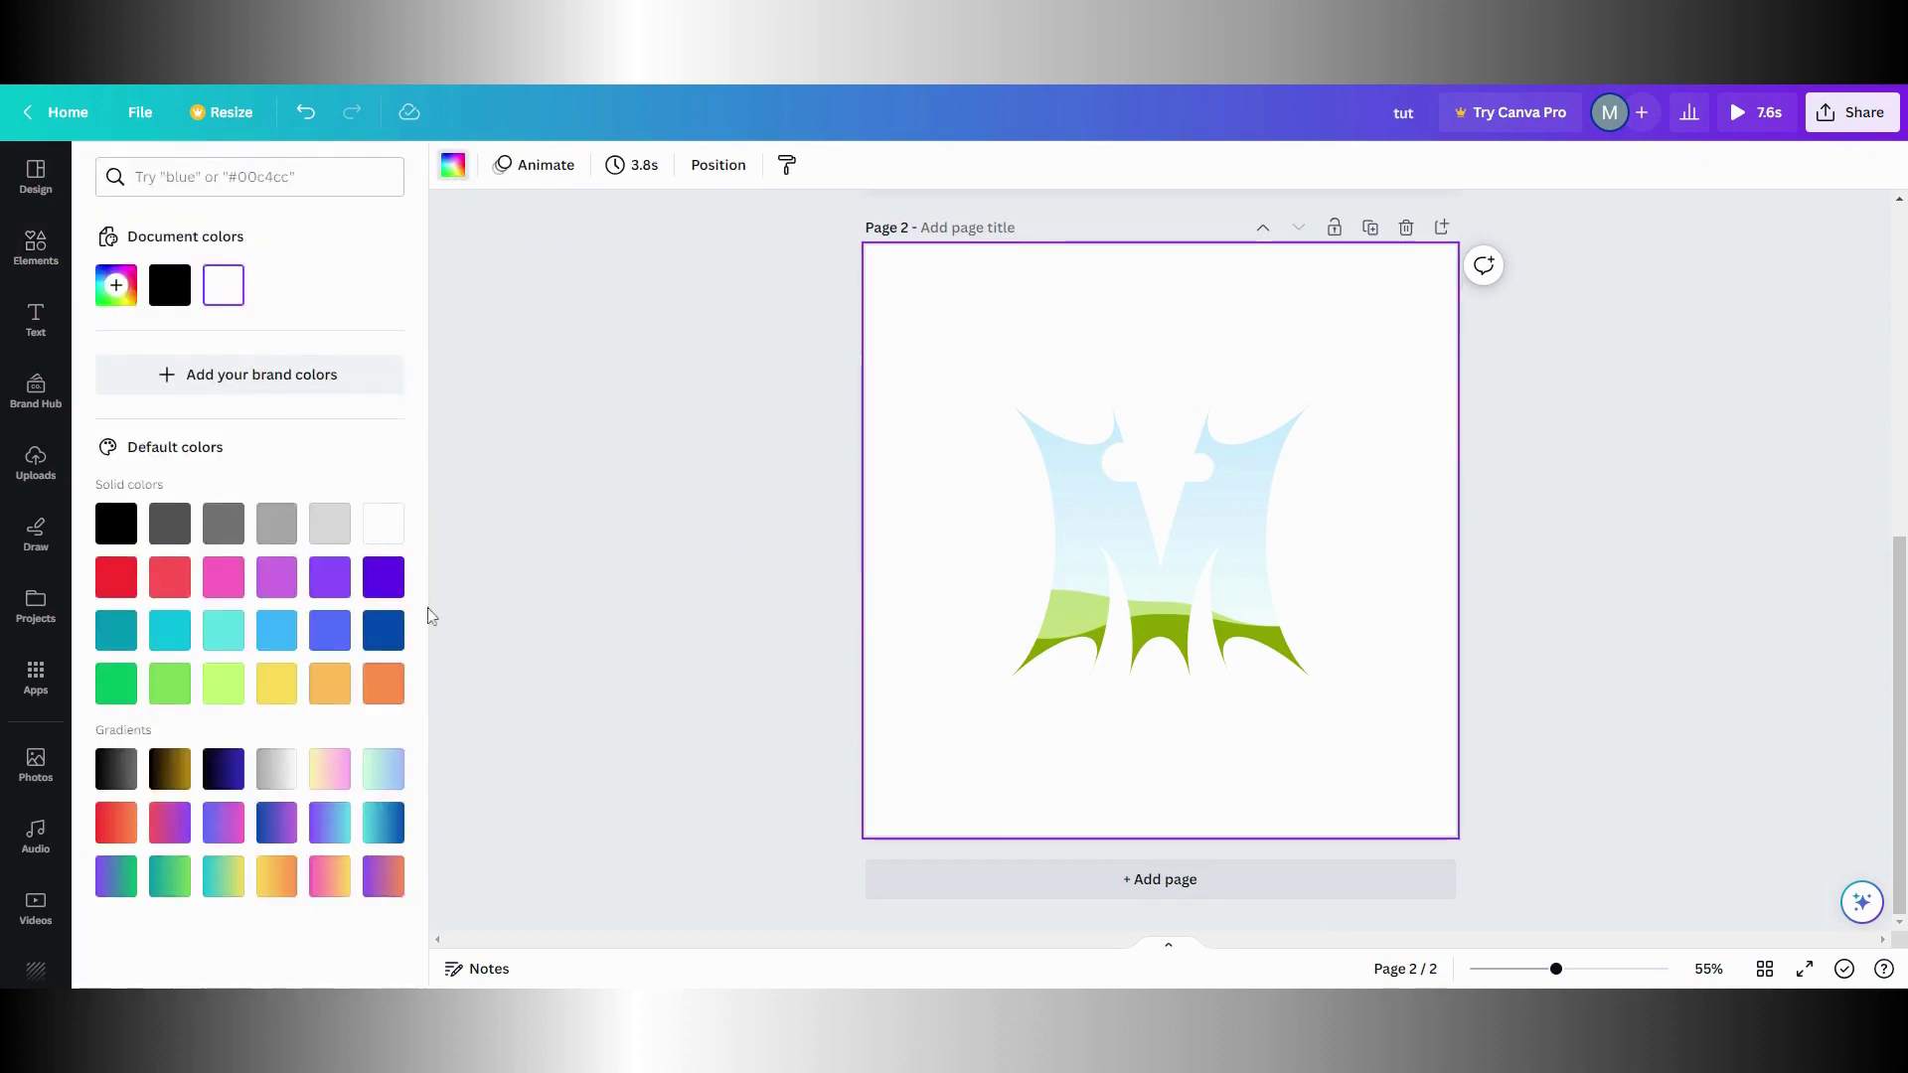
{"action": "left_click", "coordinate": [393, 626]}
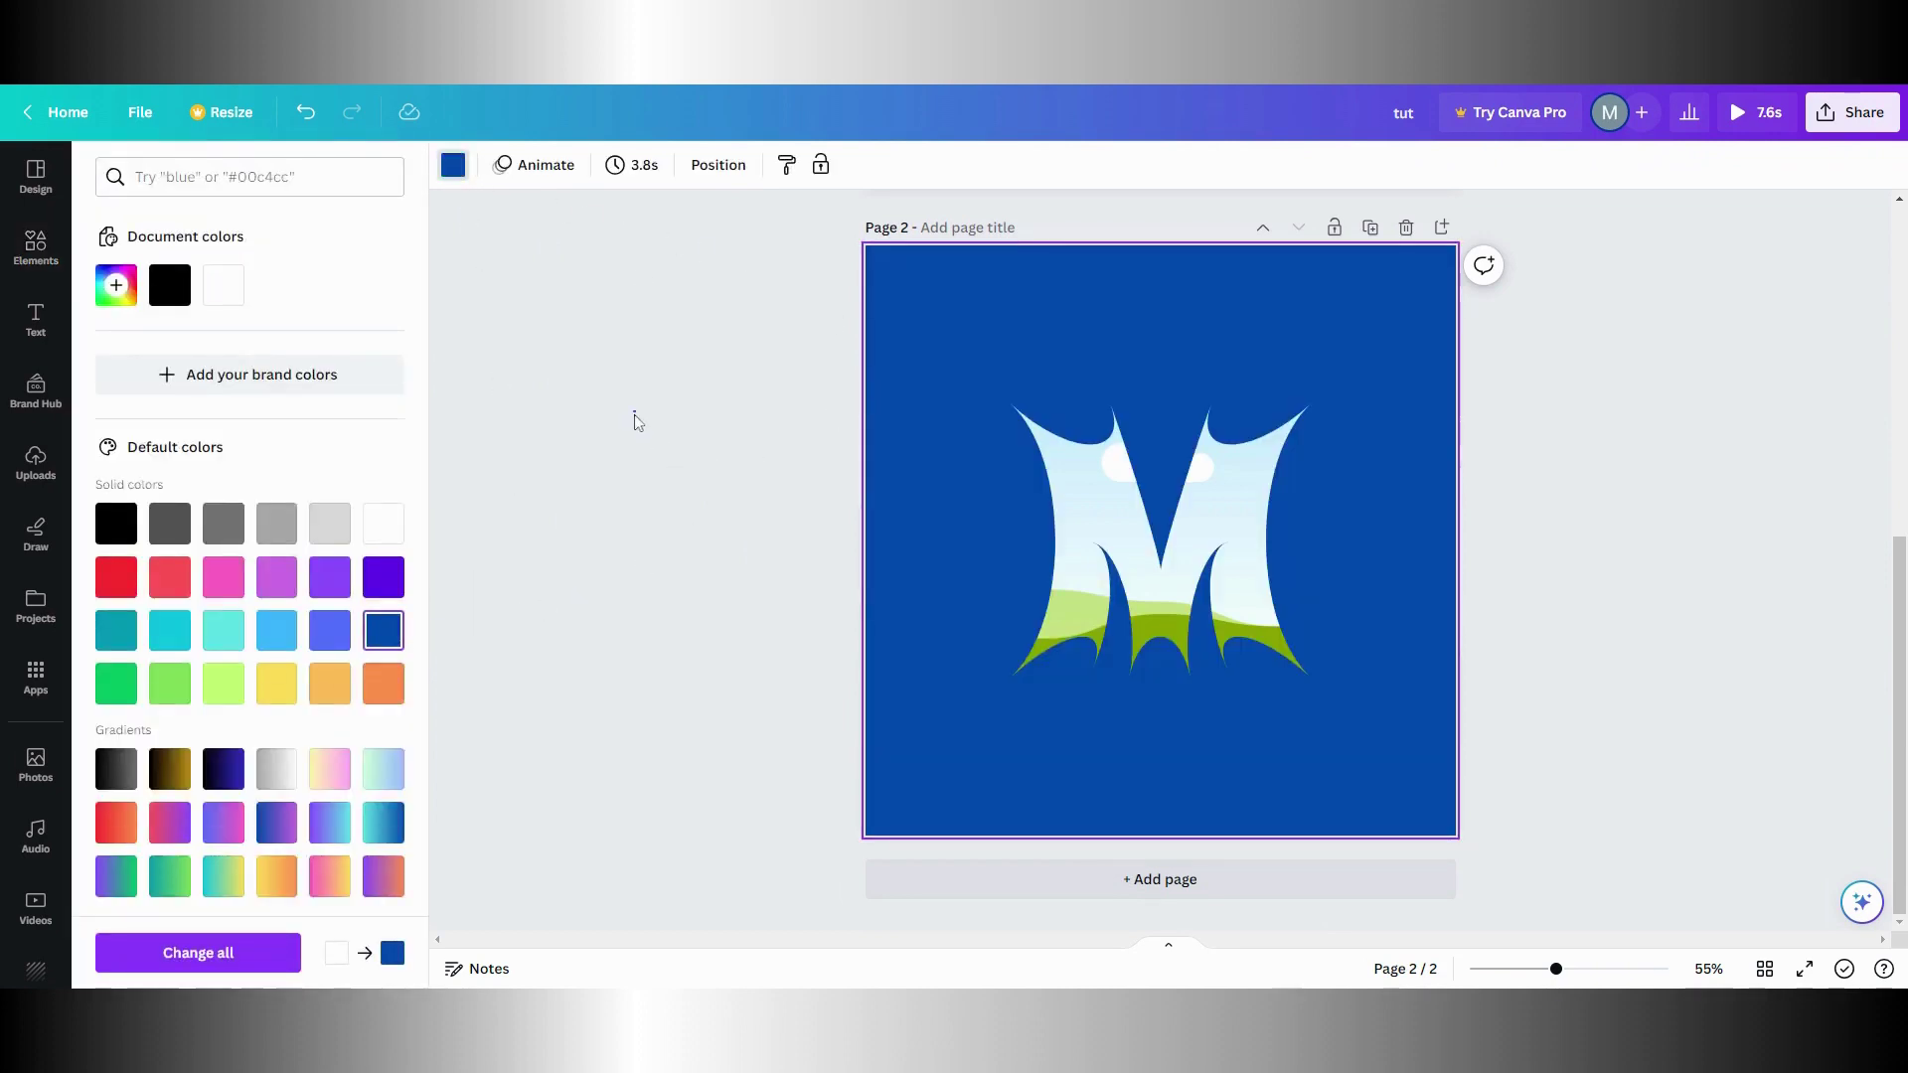
{"action": "key", "text": "Escape"}
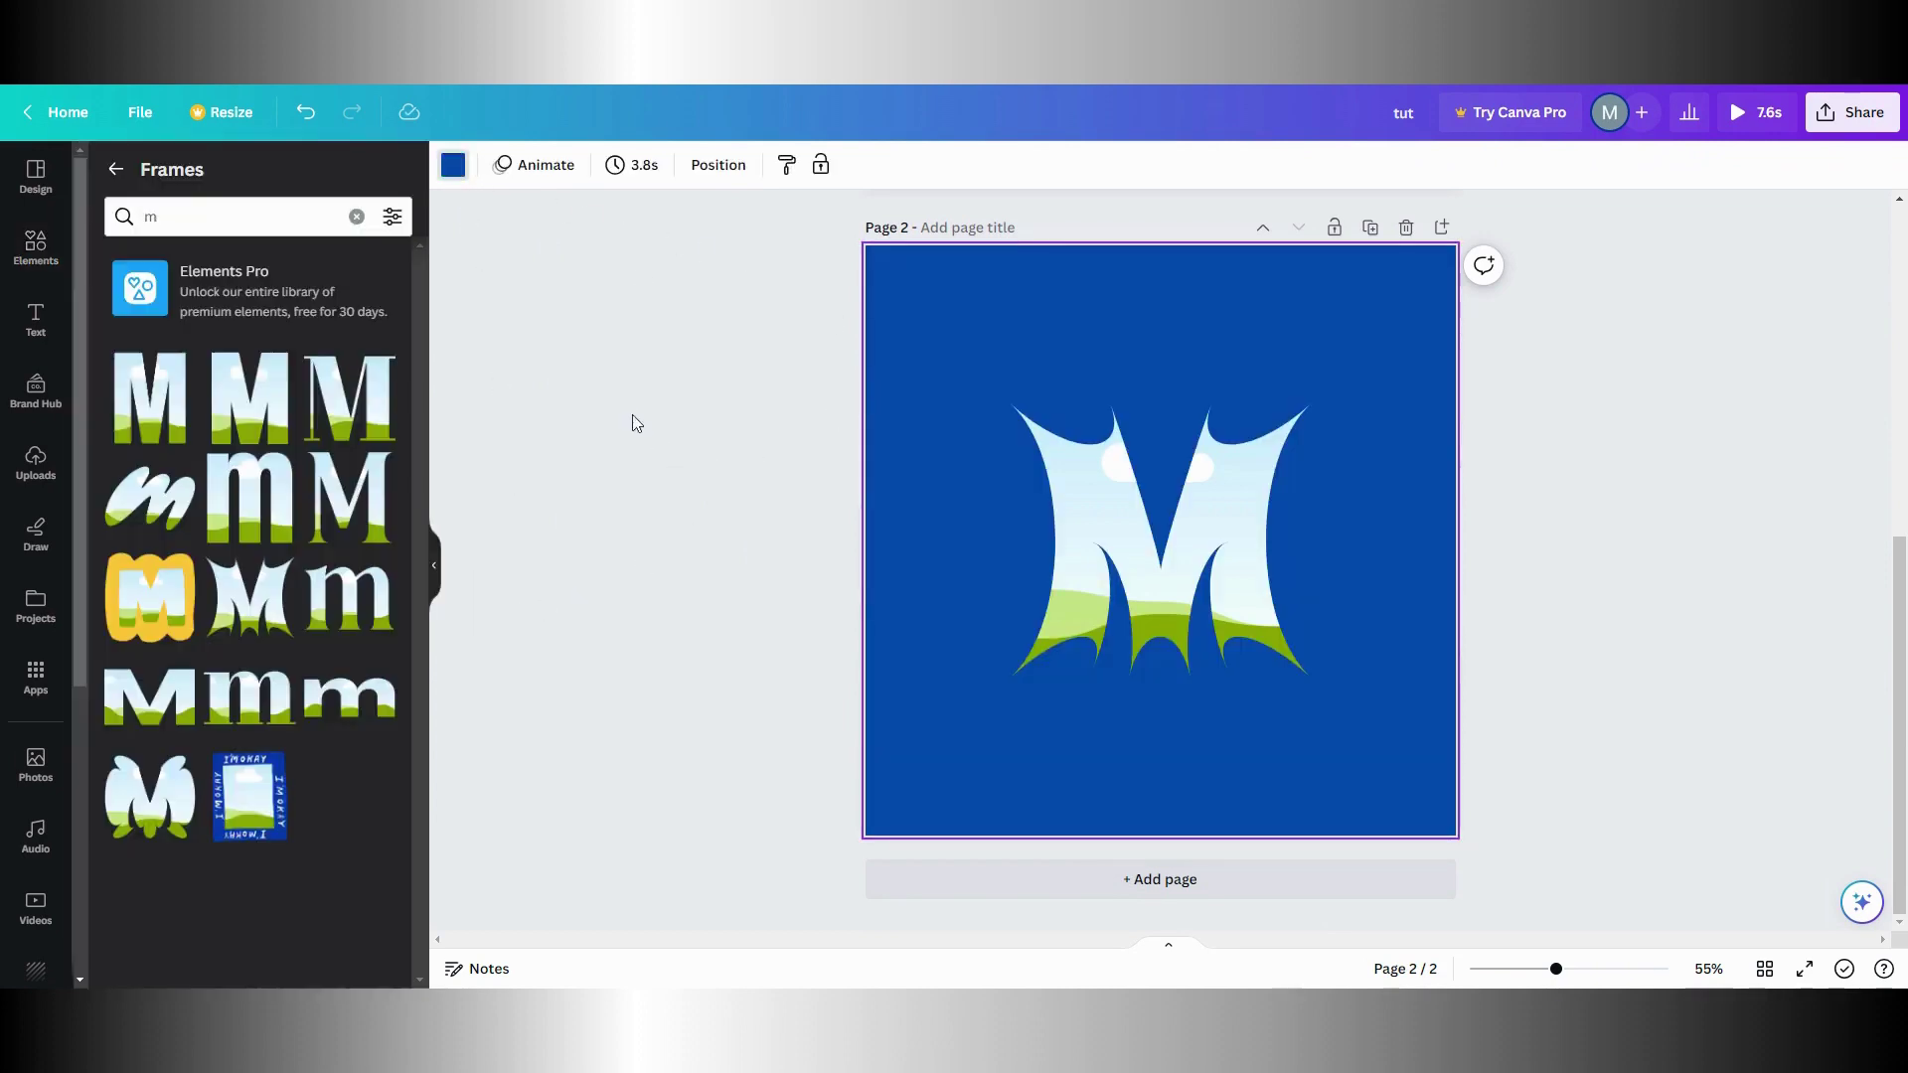
{"action": "left_click", "coordinate": [36, 467]}
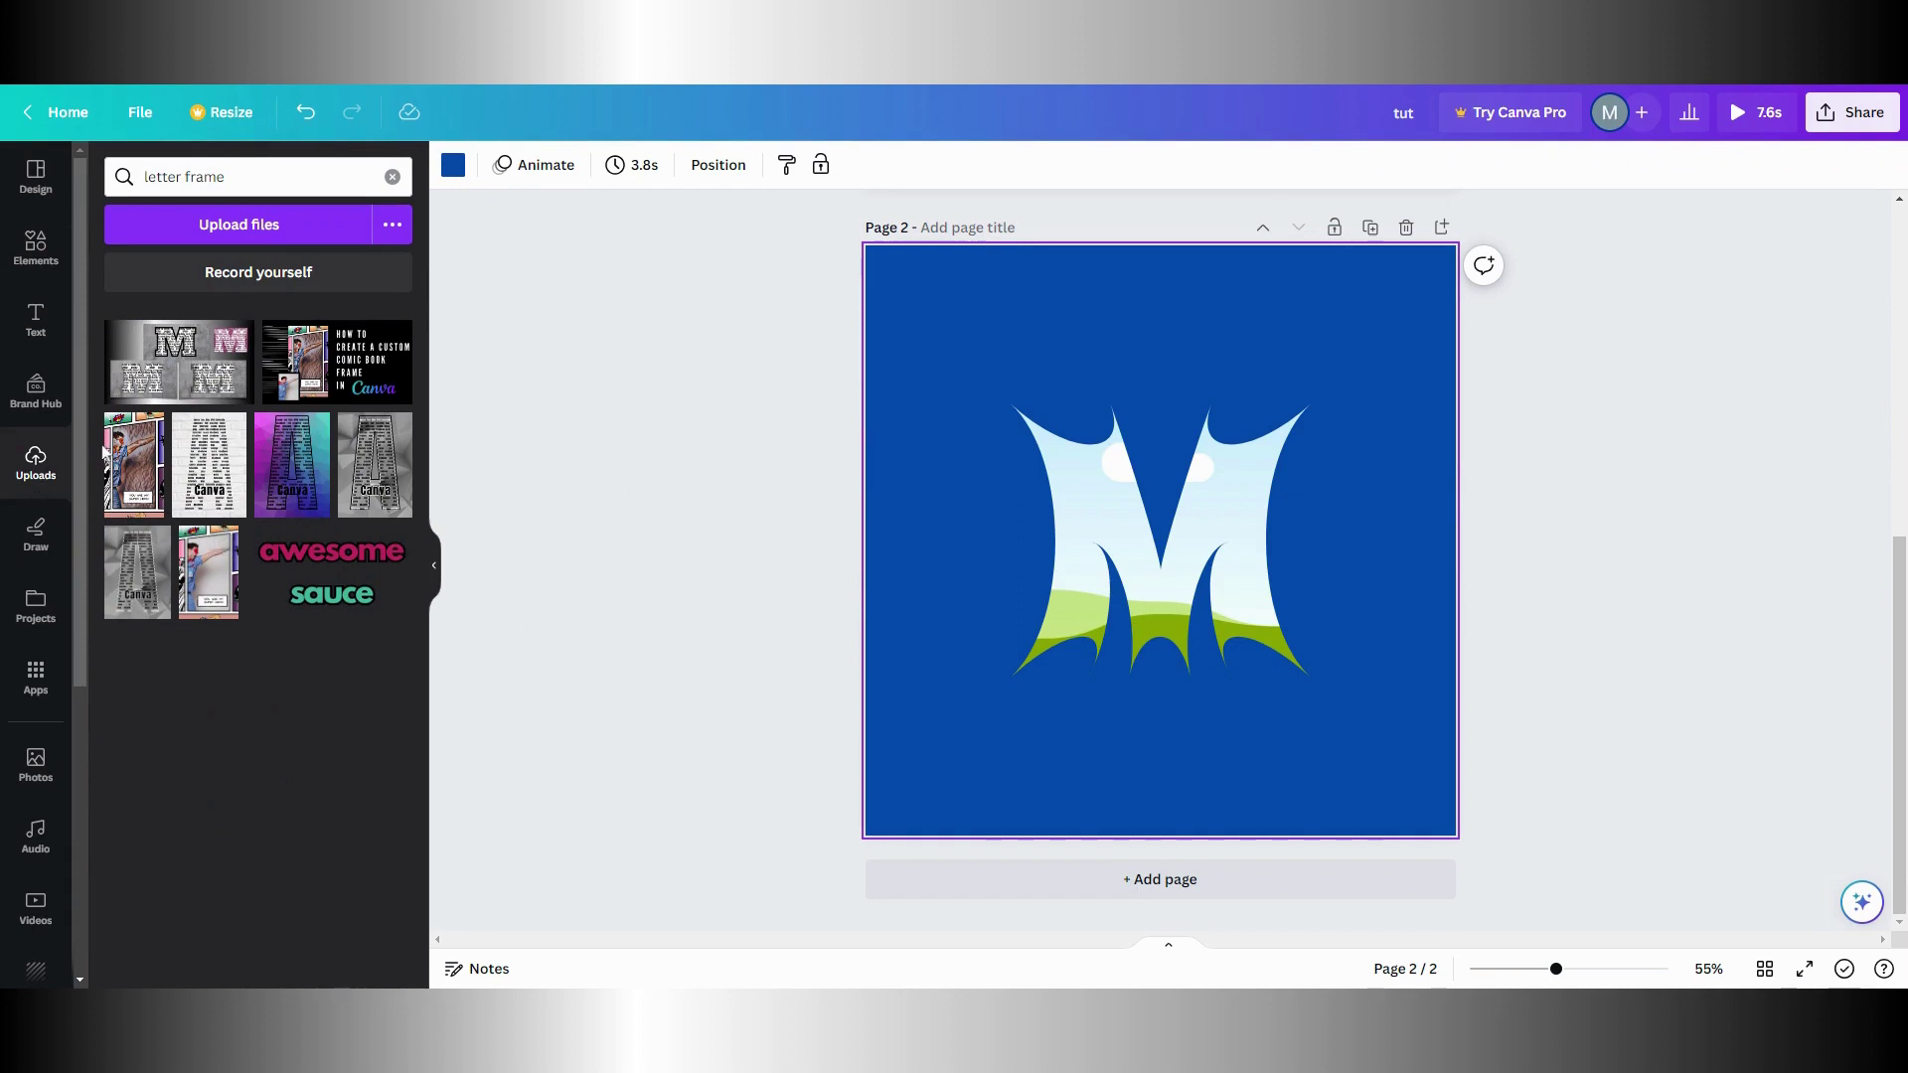
Add the uploaded body-text image to page 2 and crop its empty edges
{"action": "left_click", "coordinate": [392, 178]}
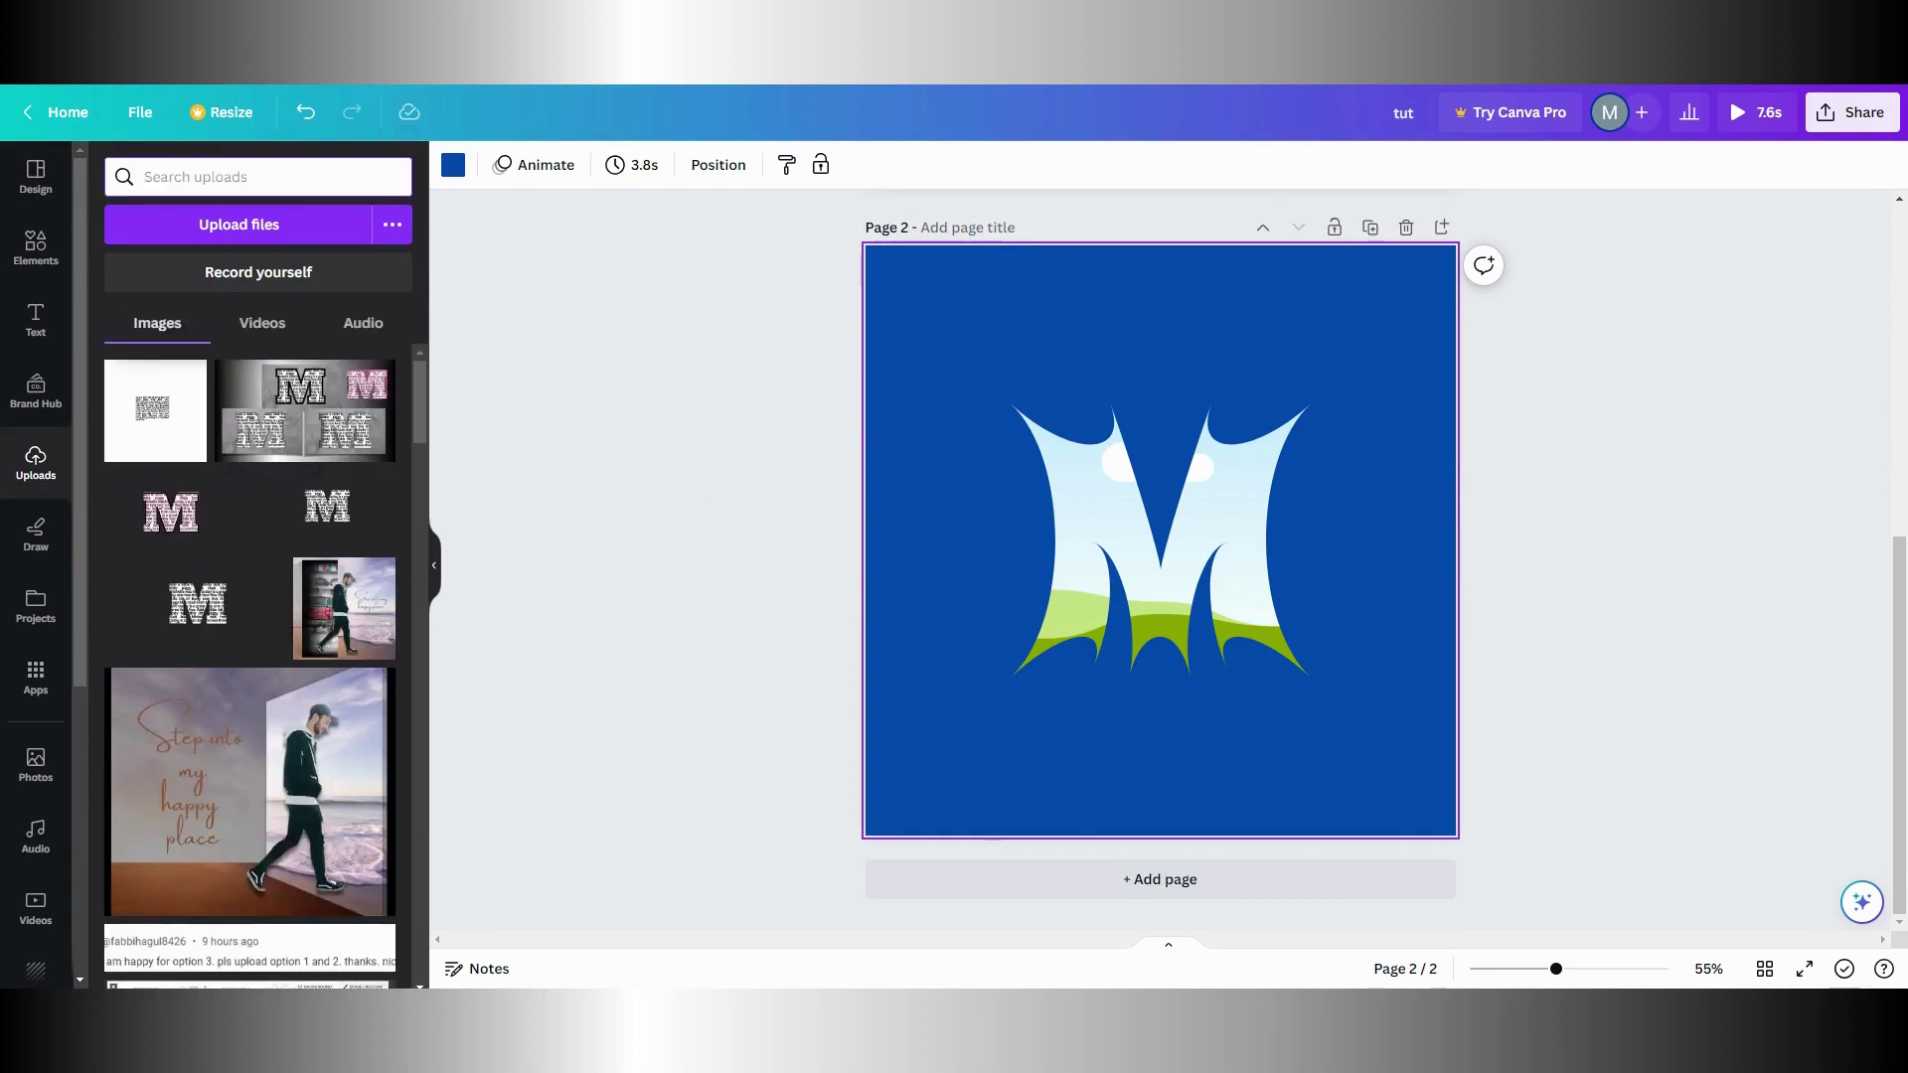
{"action": "left_click", "coordinate": [169, 414]}
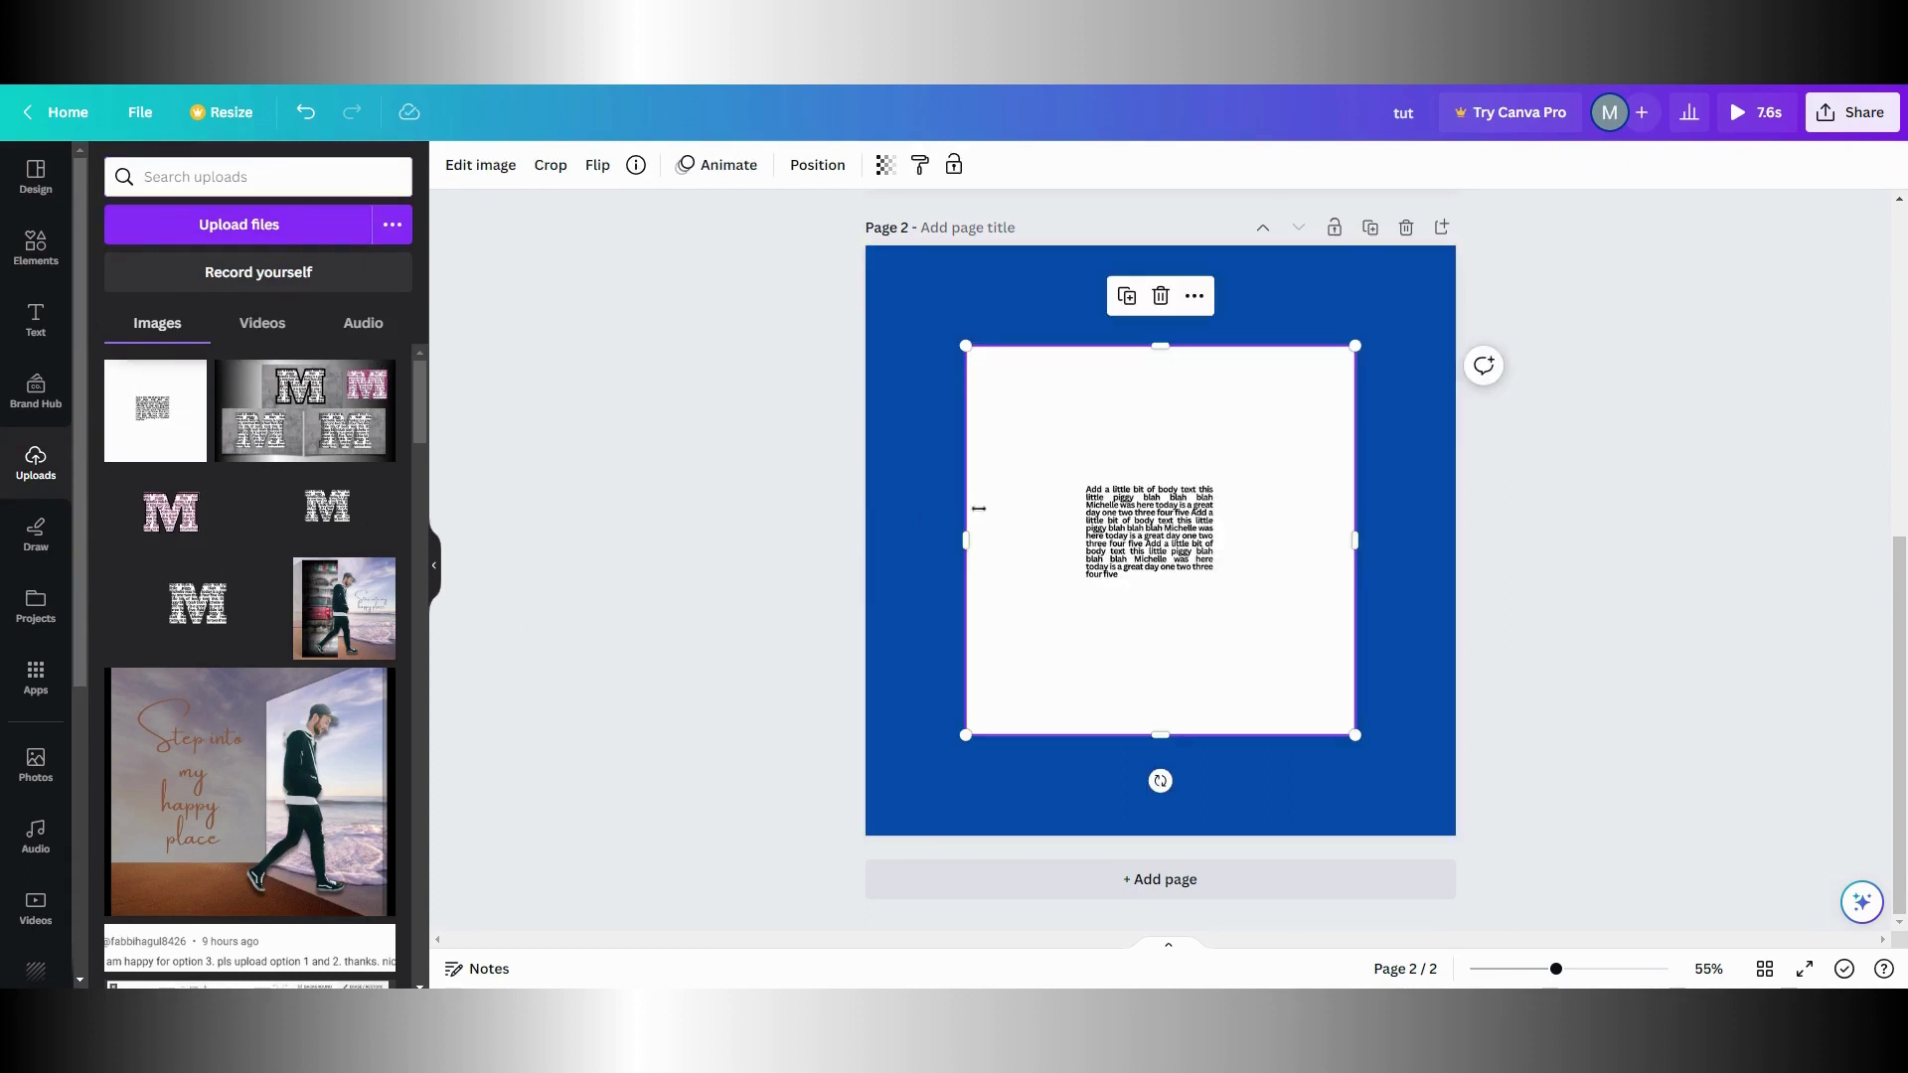
{"action": "left_click_drag", "start_coordinate": [1151, 380], "coordinate": [1155, 467]}
{"action": "left_click_drag", "start_coordinate": [1152, 732], "coordinate": [1153, 629]}
{"action": "left_click_drag", "start_coordinate": [1354, 532], "coordinate": [1270, 530]}
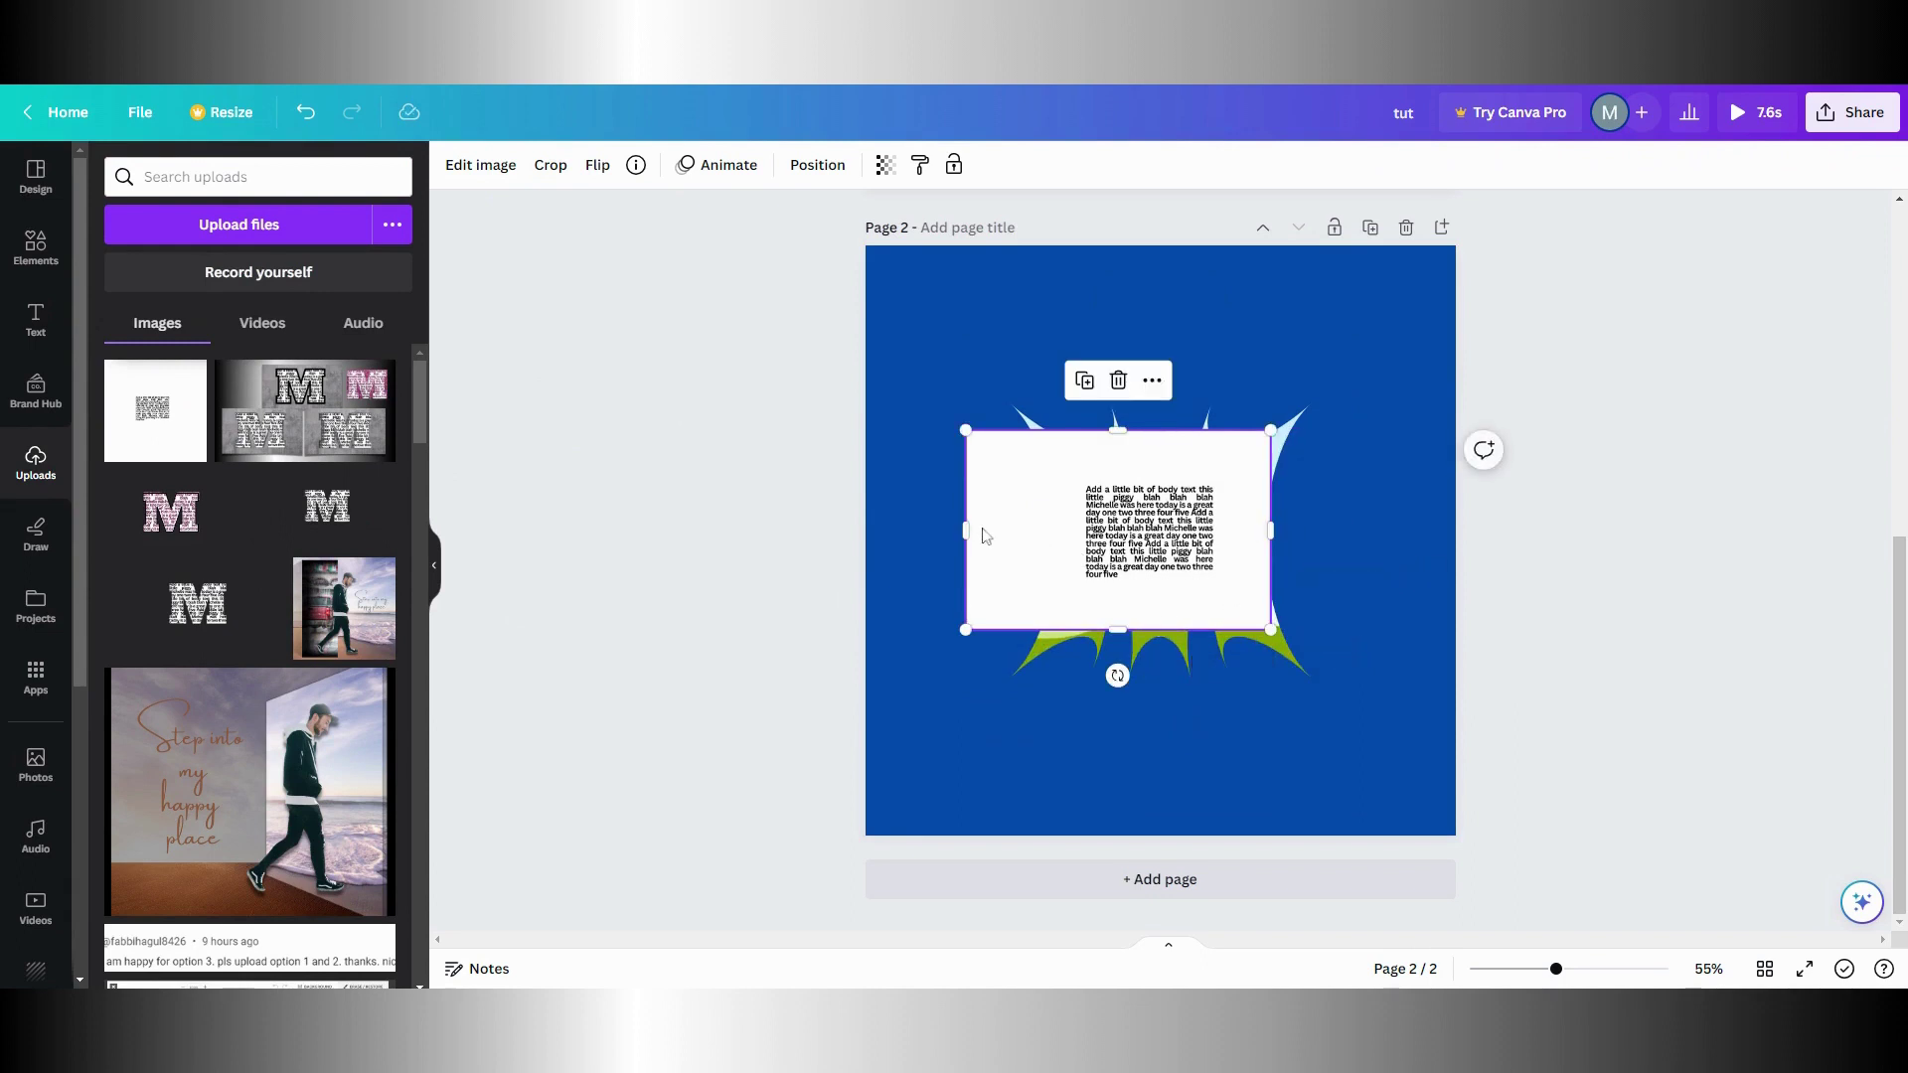
{"action": "left_click_drag", "start_coordinate": [964, 531], "coordinate": [1011, 533]}
Drop the text image into the spiky M frame and enlarge it to fill the letter
{"action": "mouse_move", "coordinate": [1192, 586]}
{"action": "left_mouse_down"}
{"action": "mouse_move", "coordinate": [1163, 567]}
{"action": "mouse_move", "coordinate": [1200, 581]}
{"action": "left_mouse_up"}
{"action": "double_click", "coordinate": [1228, 571]}
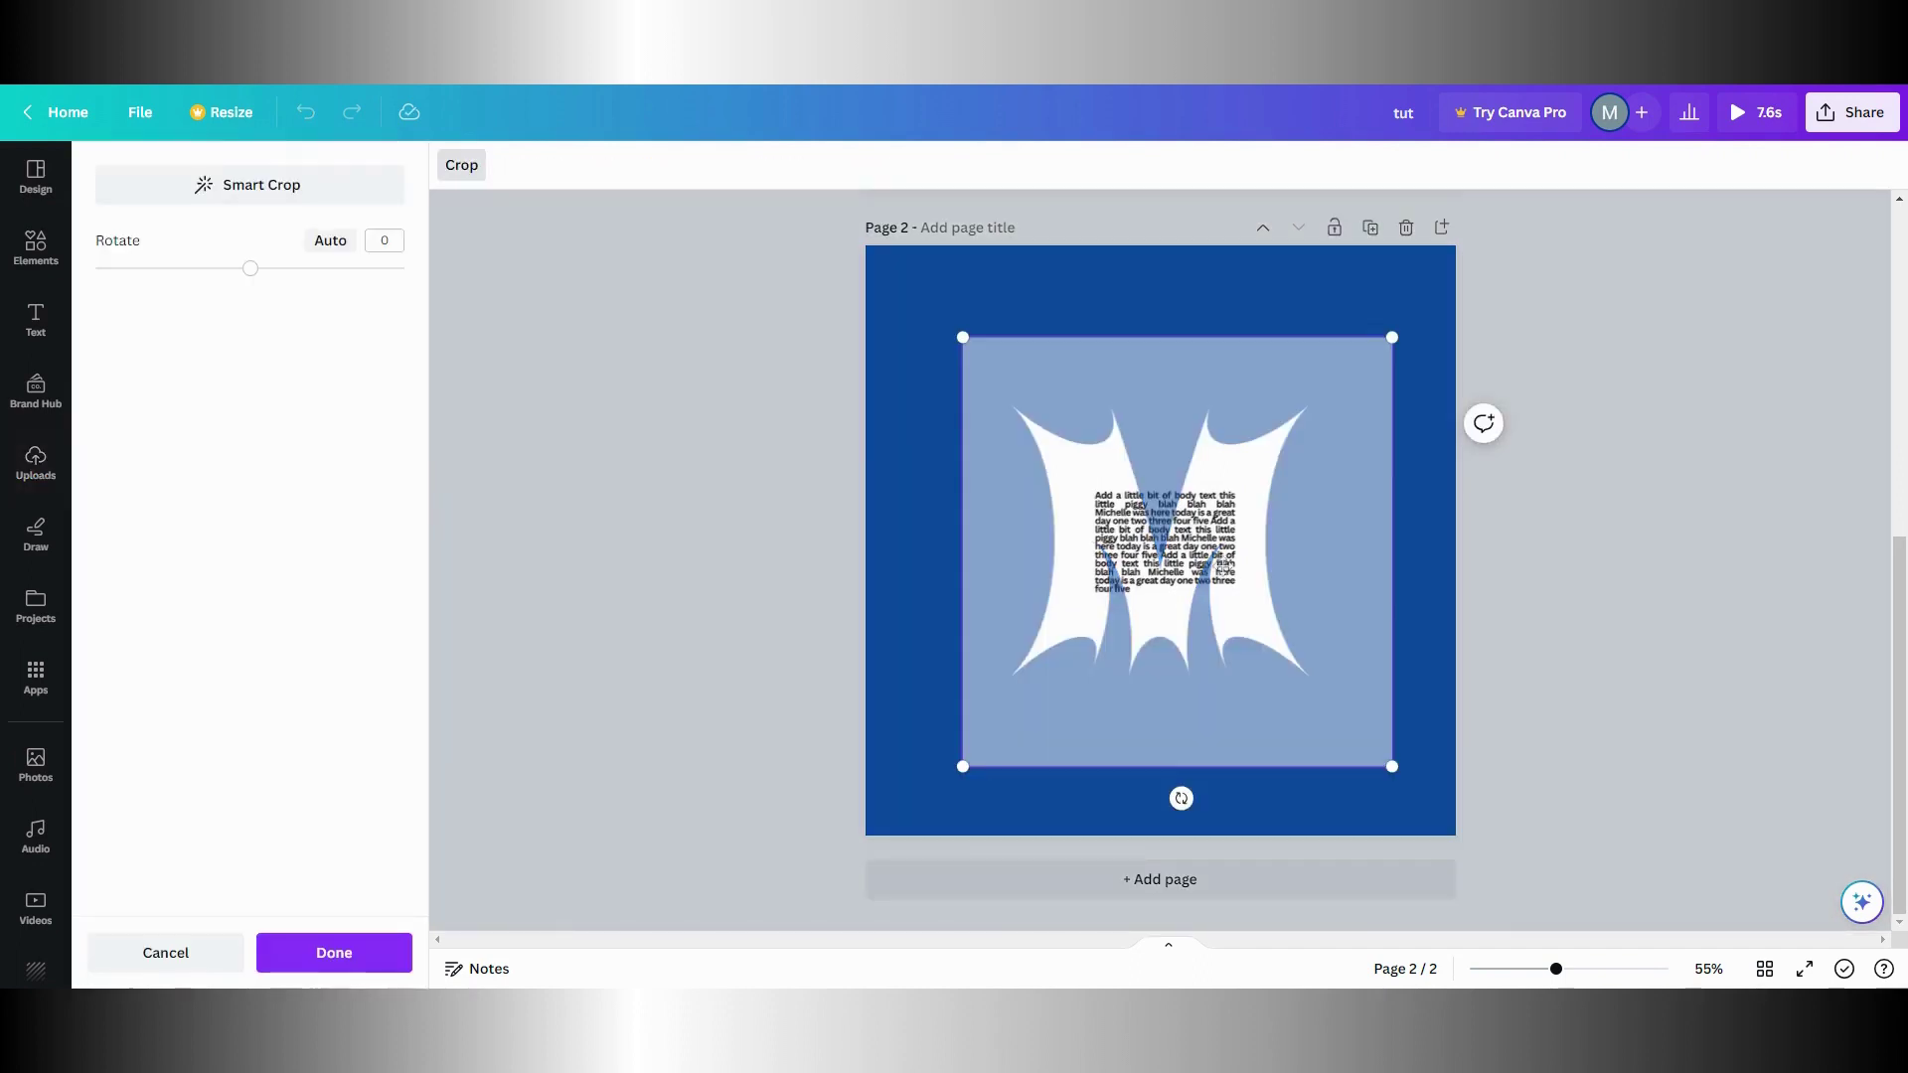
{"action": "left_click_drag", "start_coordinate": [1393, 339], "coordinate": [1513, 216]}
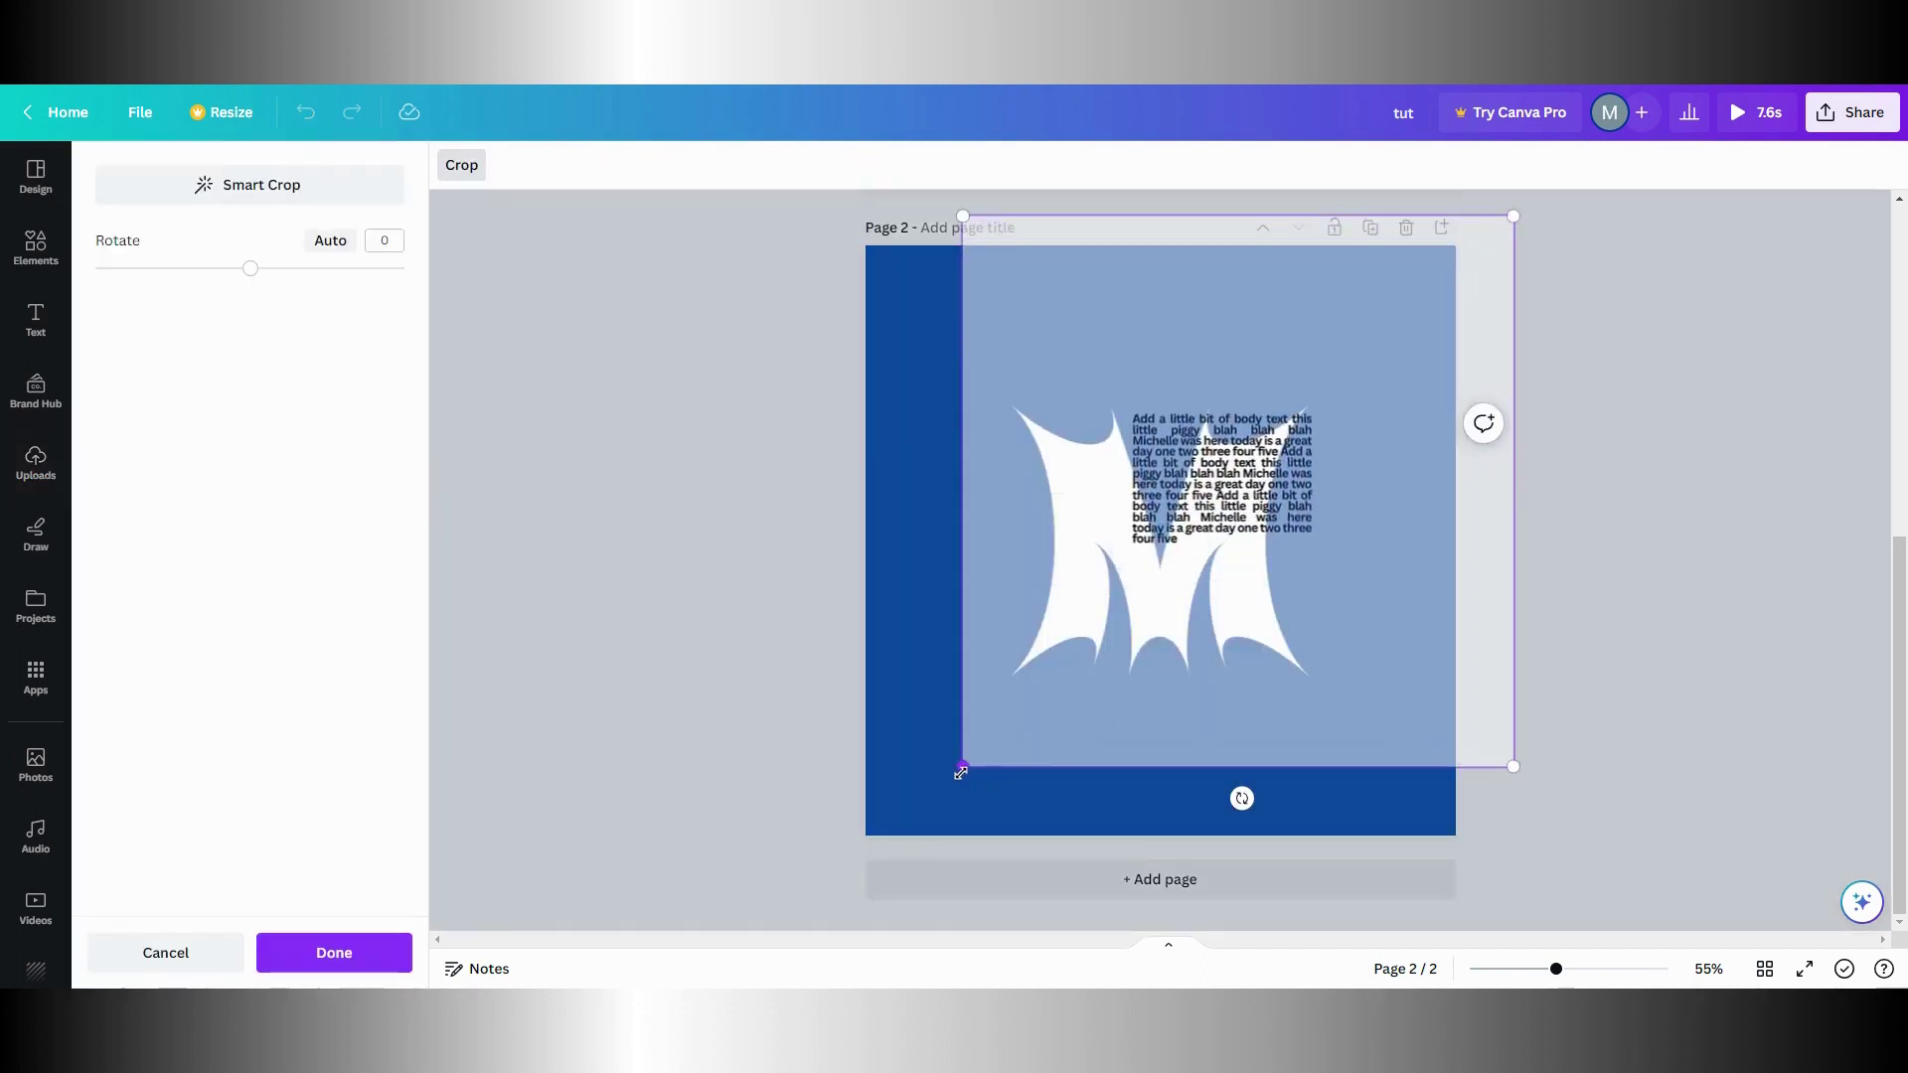
{"action": "left_click_drag", "start_coordinate": [962, 767], "coordinate": [615, 827]}
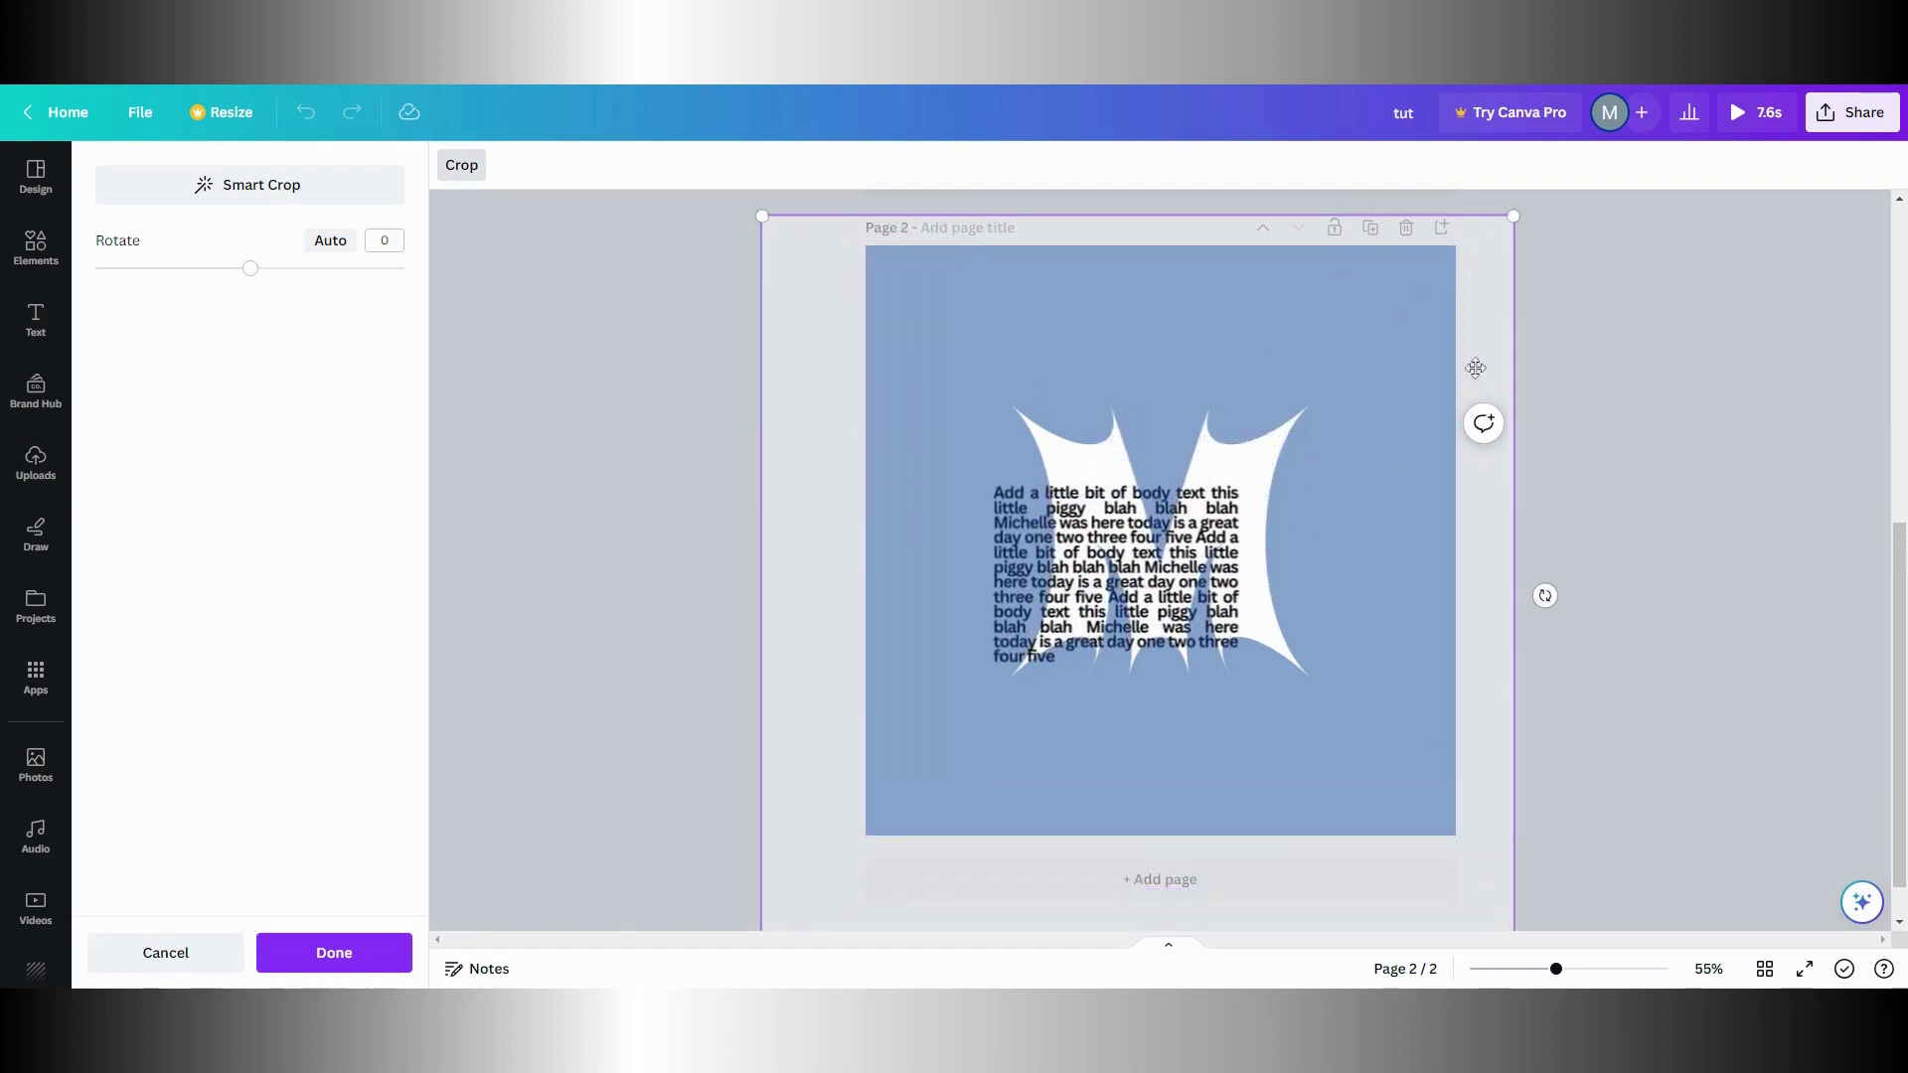
{"action": "left_click_drag", "start_coordinate": [1512, 221], "coordinate": [1651, 171]}
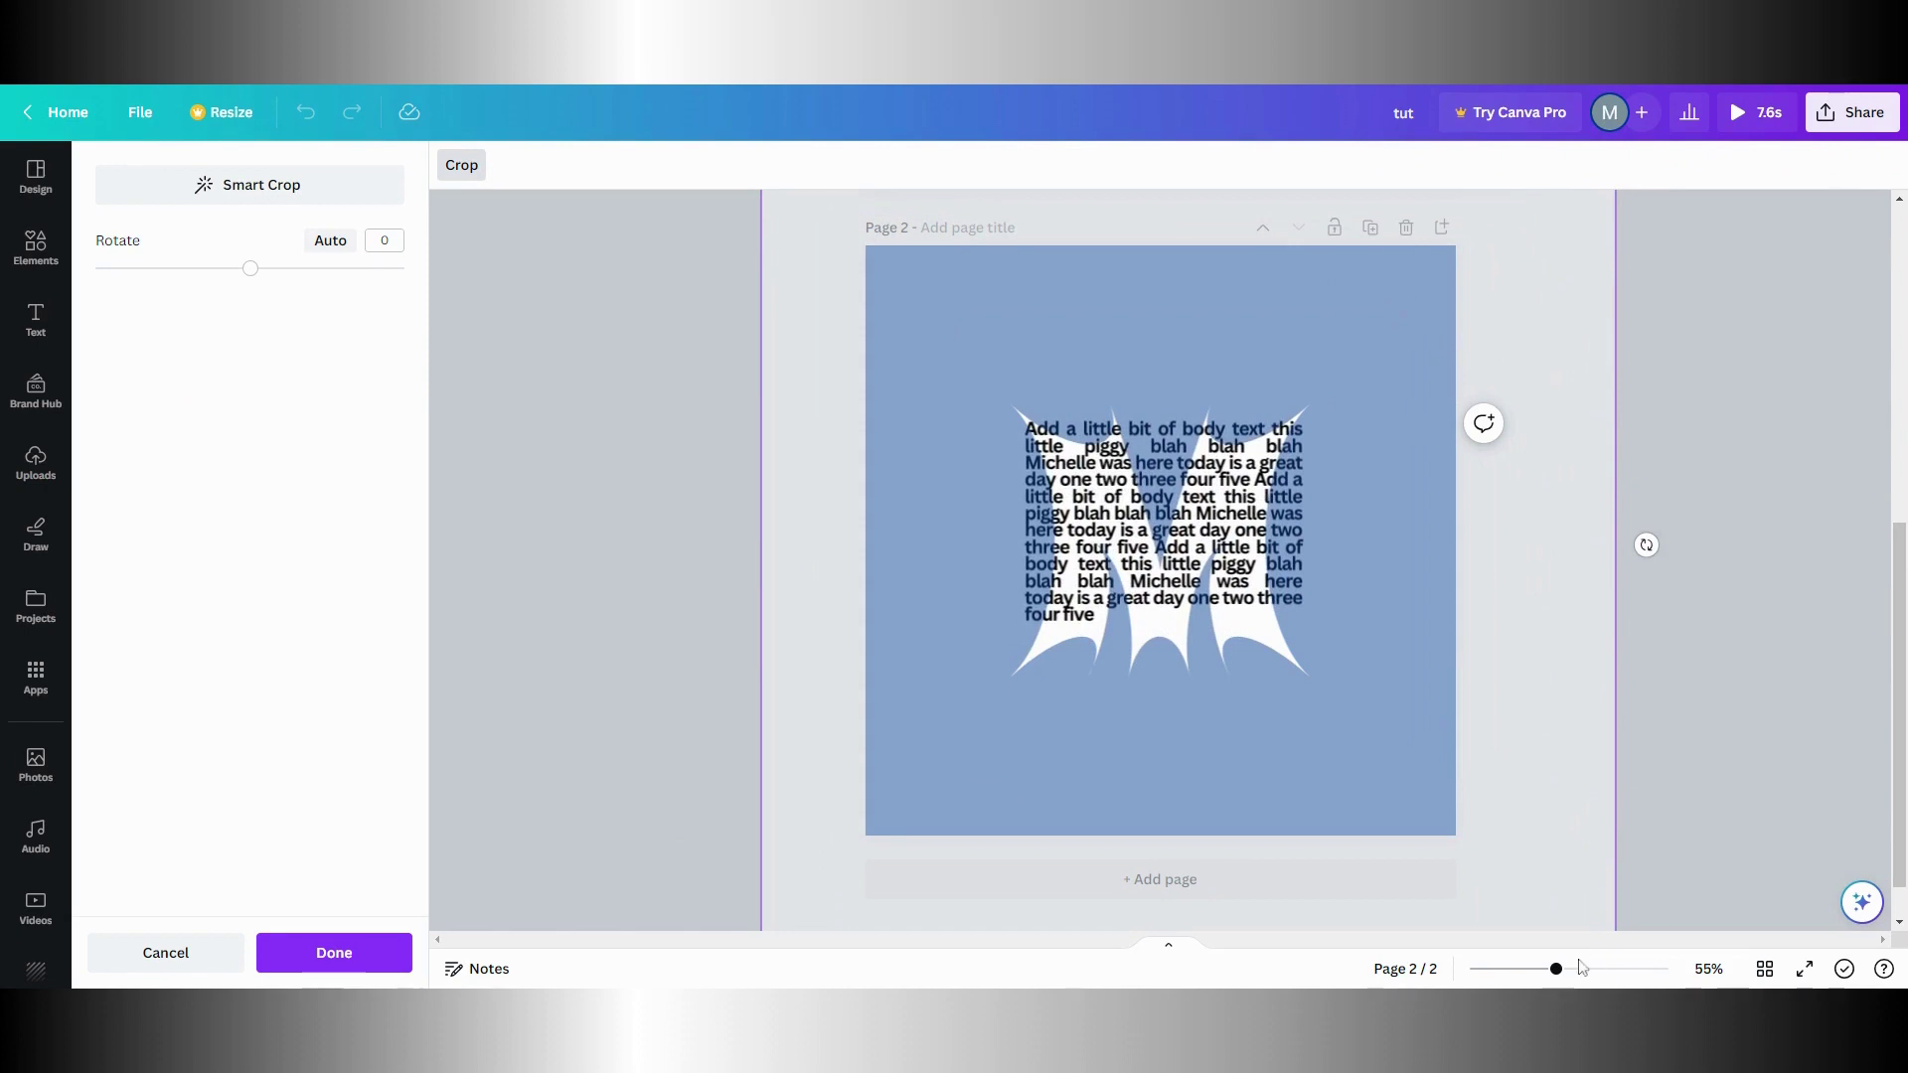
{"action": "left_click_drag", "start_coordinate": [1557, 974], "coordinate": [1522, 972]}
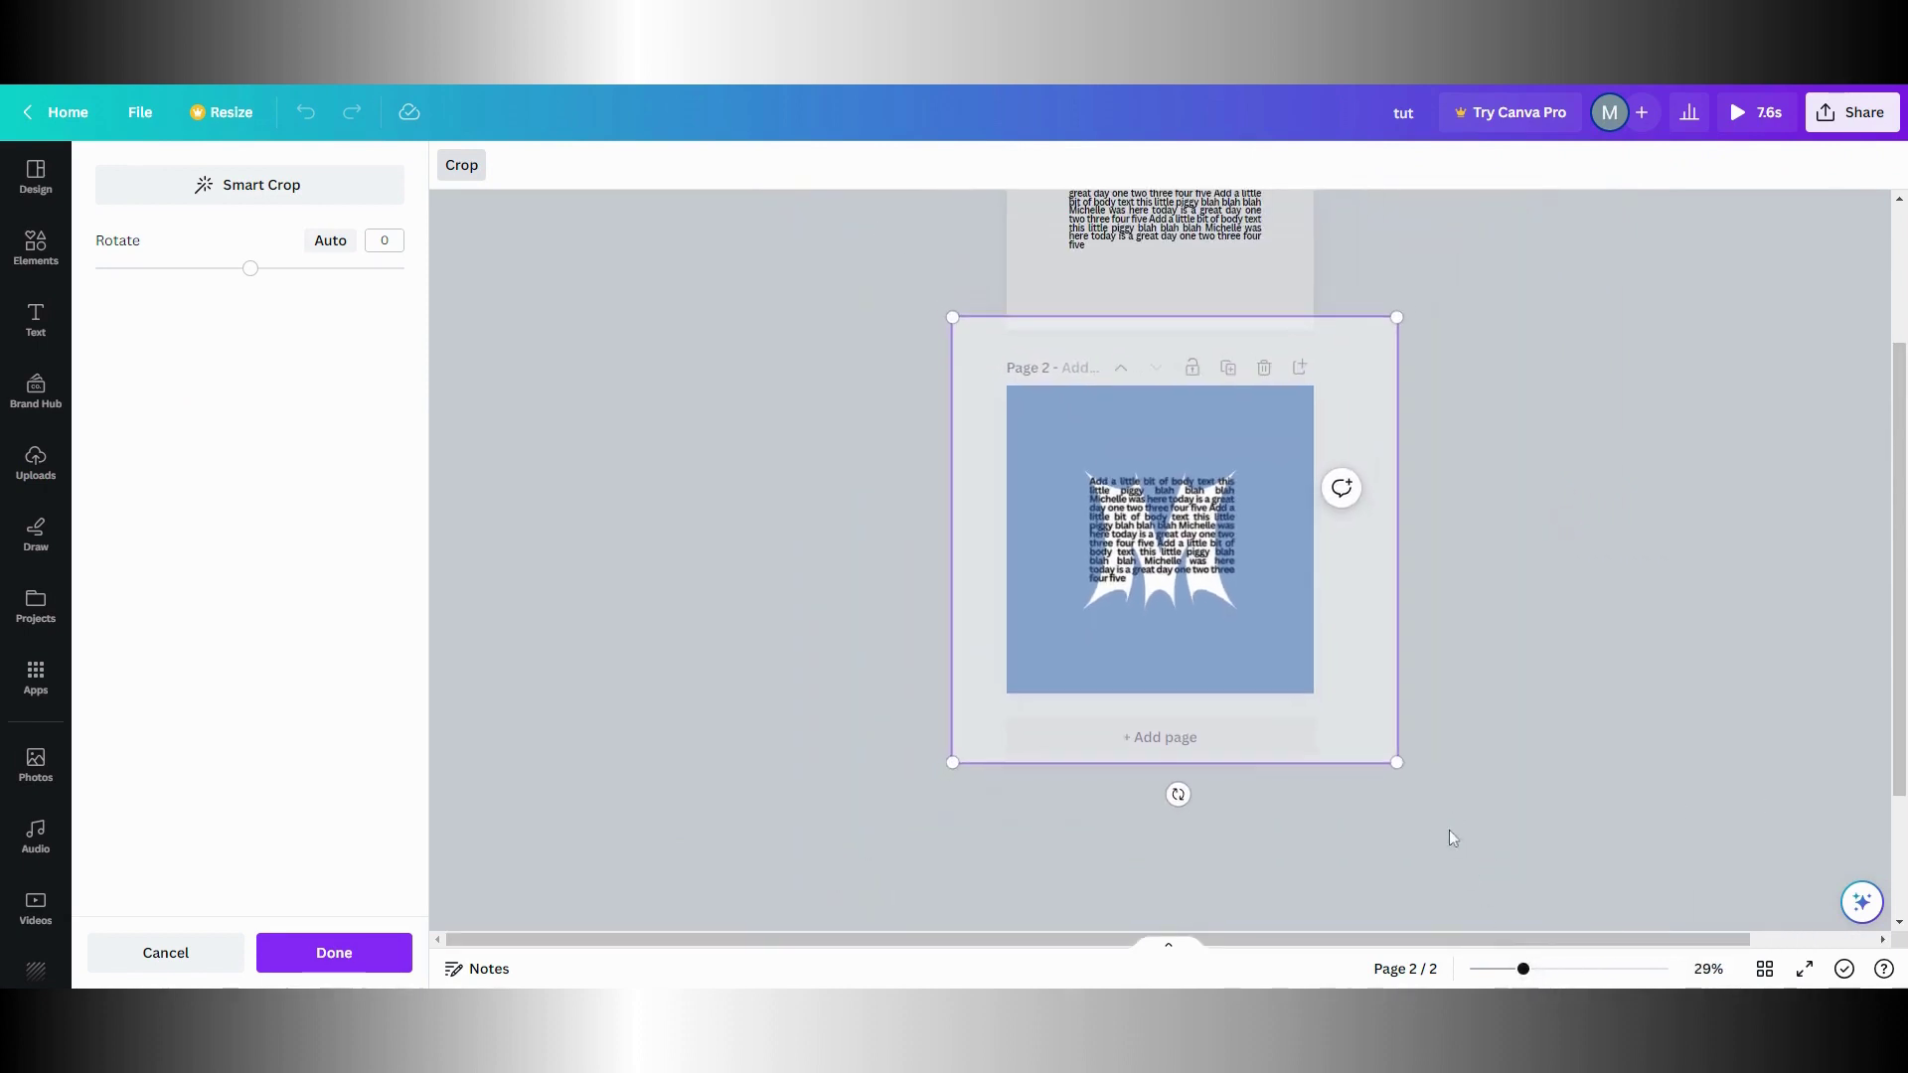
{"action": "left_click_drag", "start_coordinate": [1396, 760], "coordinate": [1425, 795]}
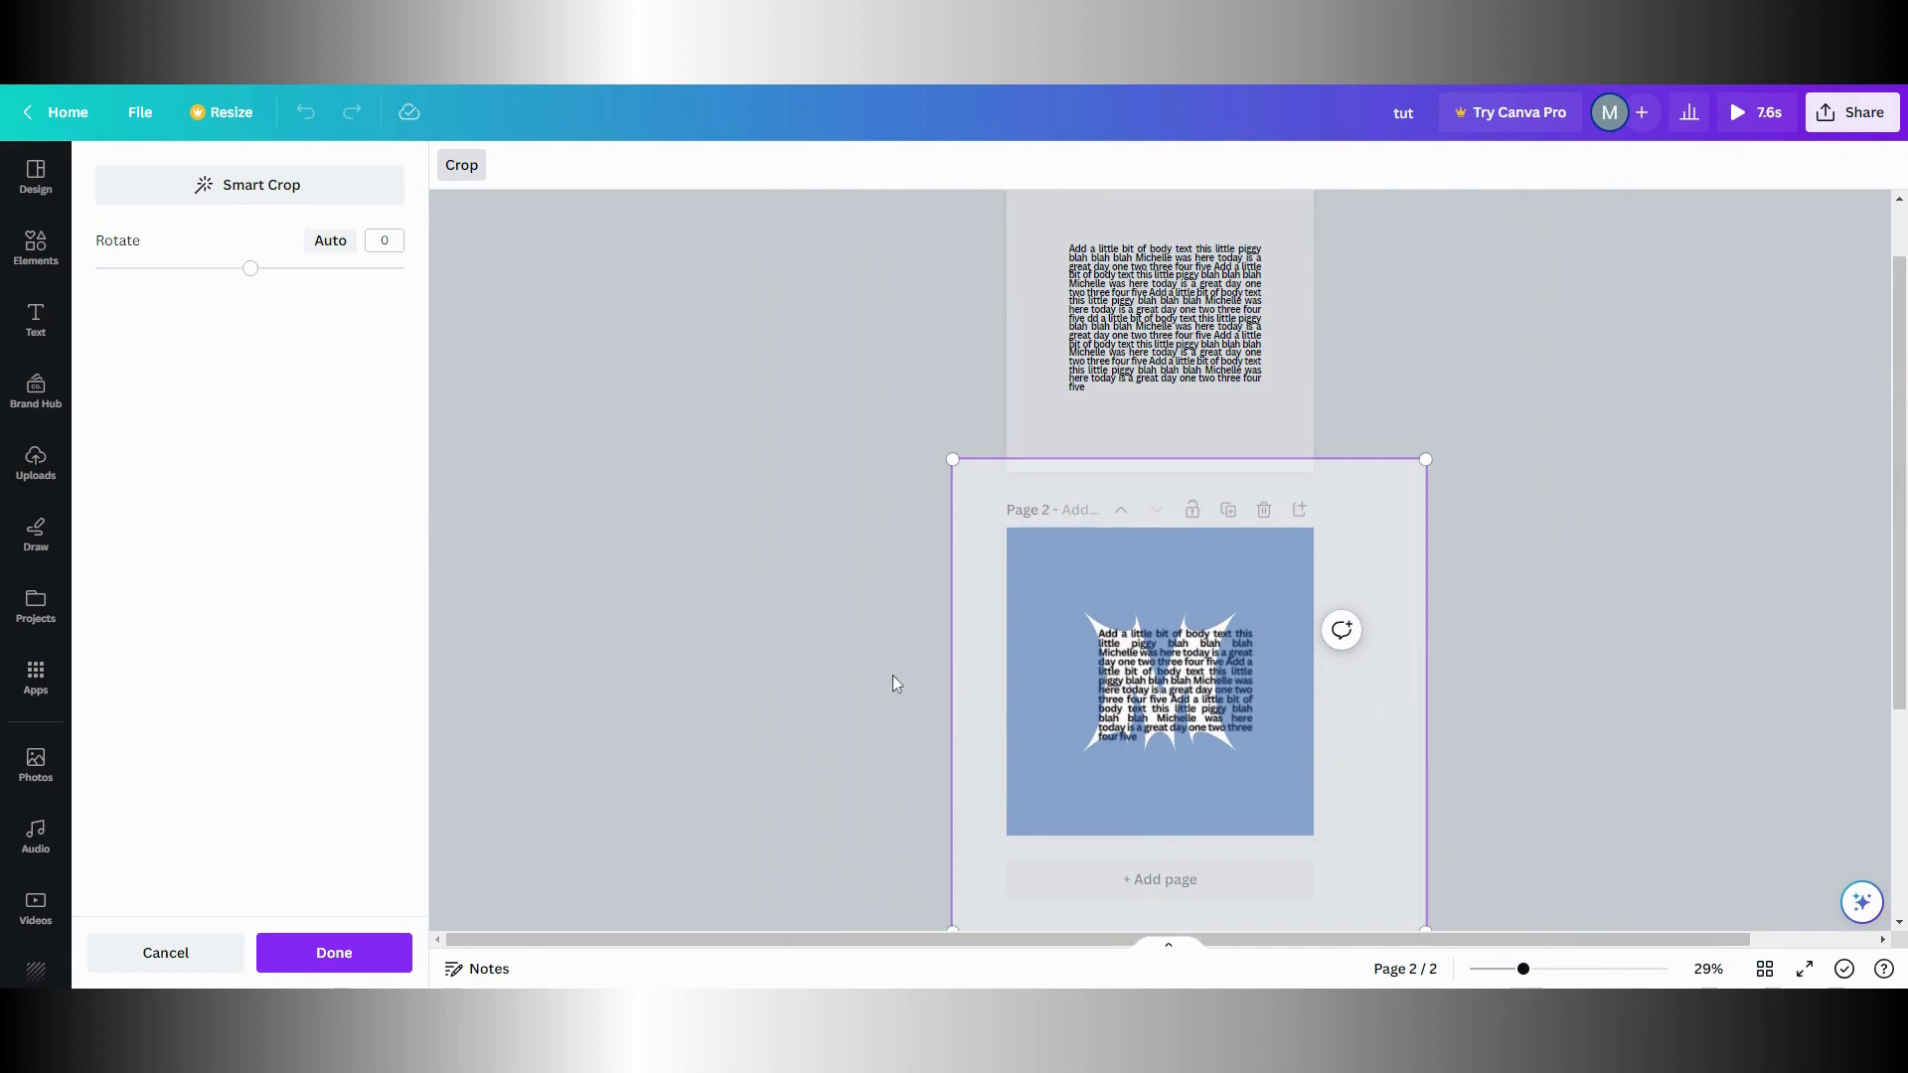
{"action": "left_click", "coordinate": [892, 676]}
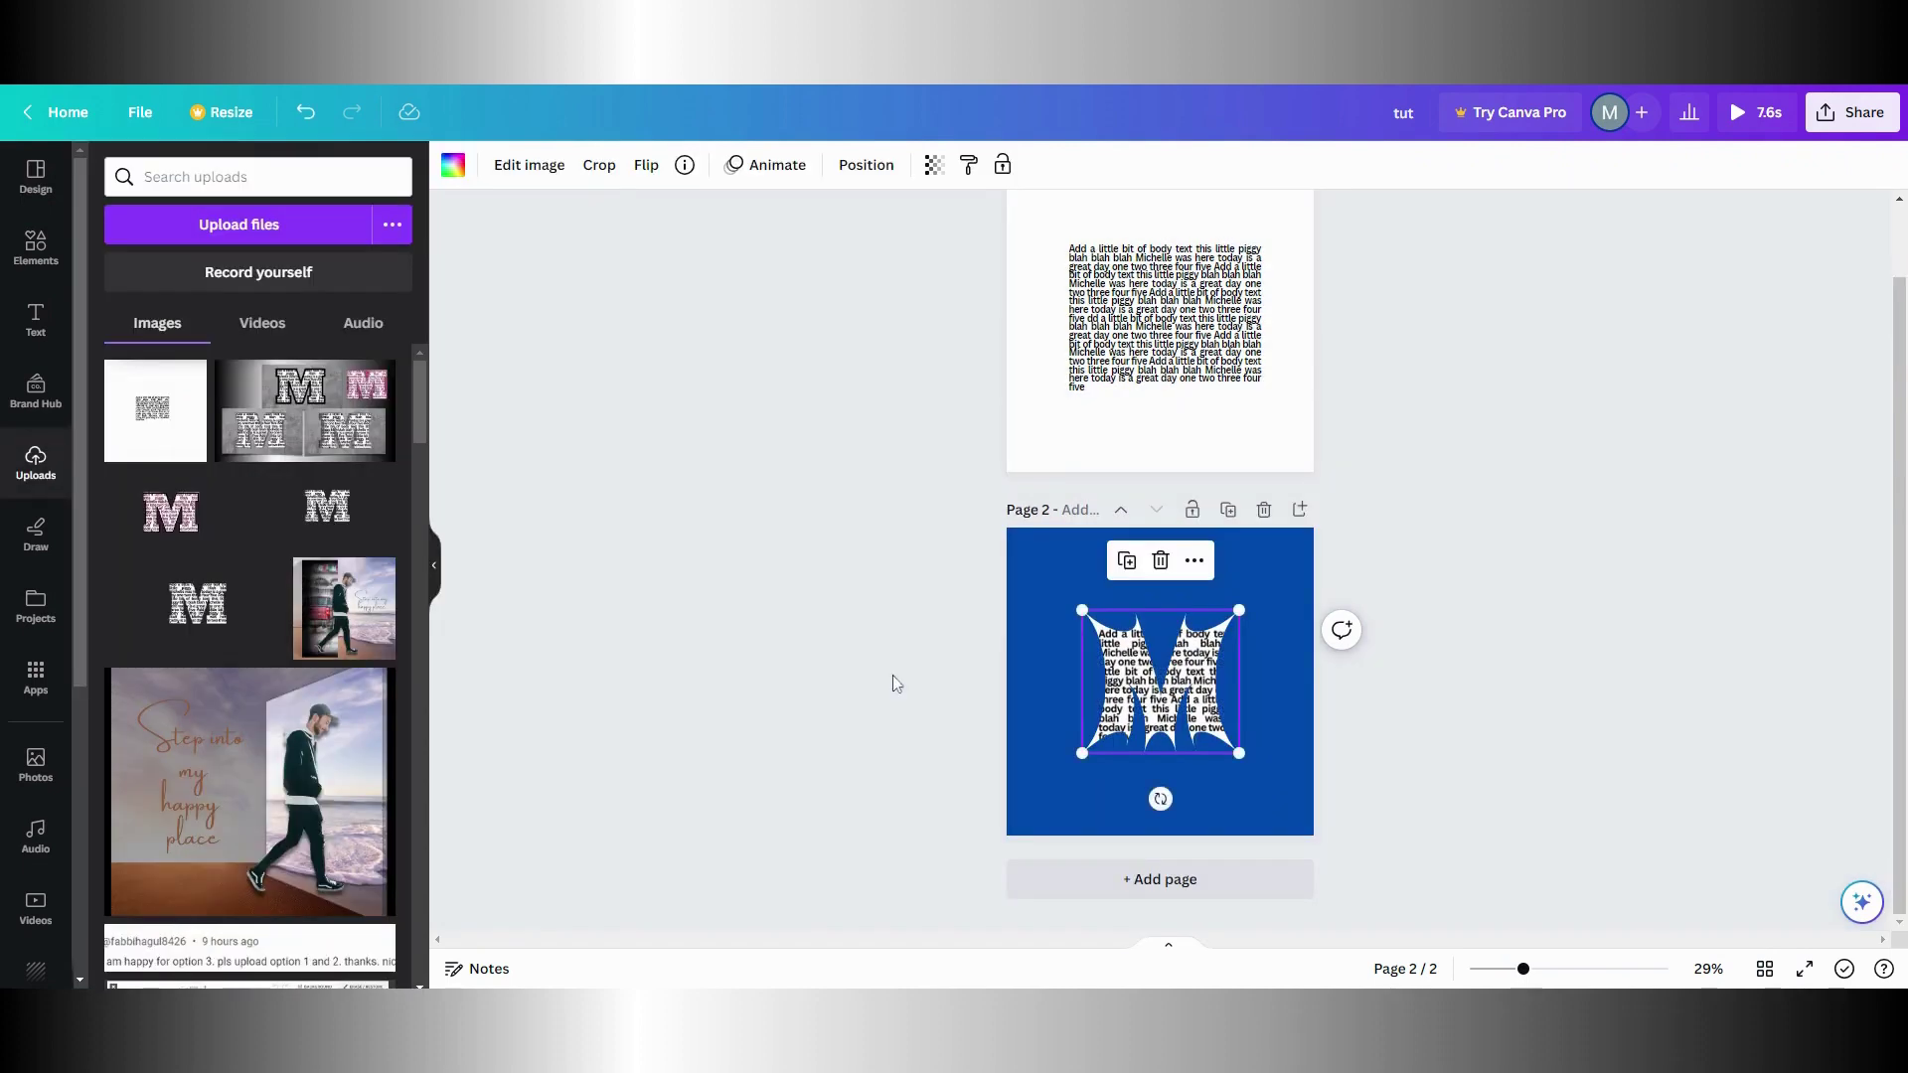
Zoom in to inspect the text-filled M, then scroll back up to Page 2's header
{"action": "left_click", "coordinate": [1212, 767]}
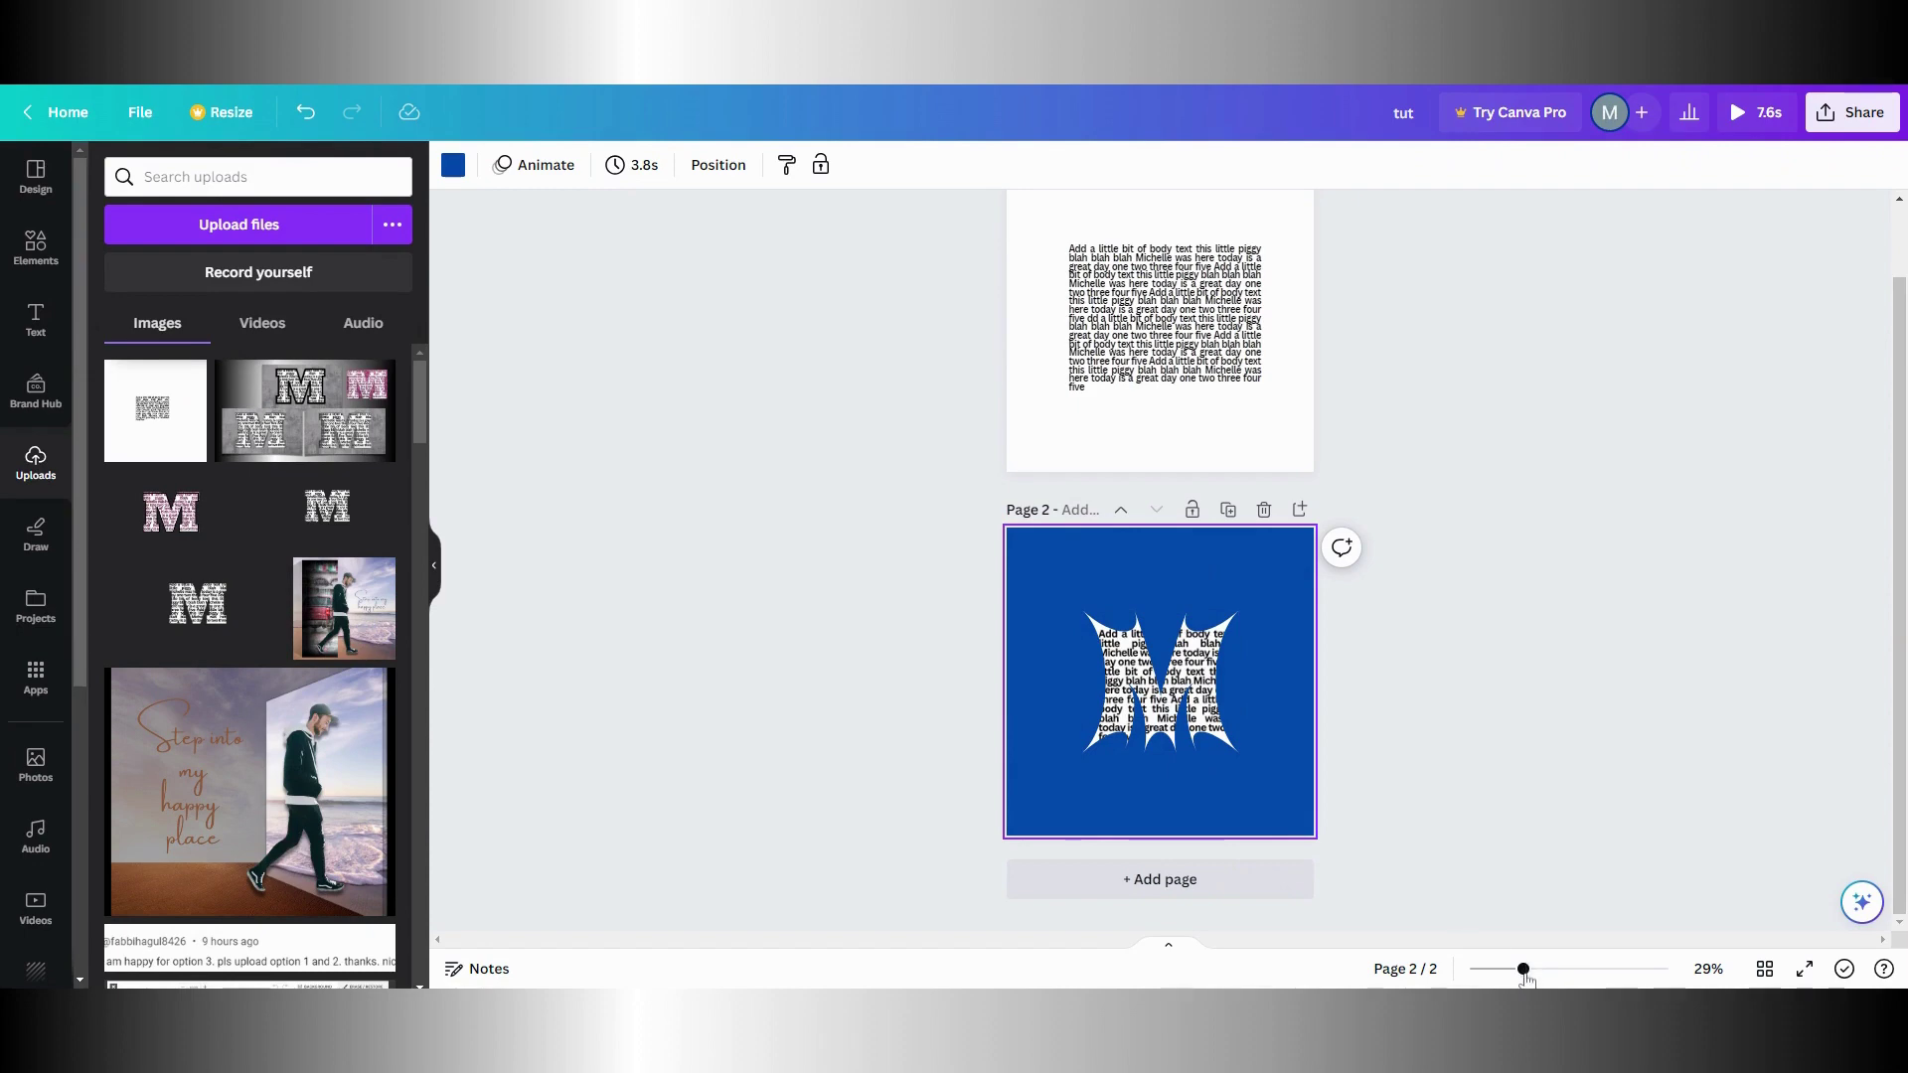
{"action": "left_click_drag", "start_coordinate": [1525, 974], "coordinate": [1560, 972]}
{"action": "scroll", "coordinate": [1529, 765], "scroll_direction": "down", "scroll_amount": 3}
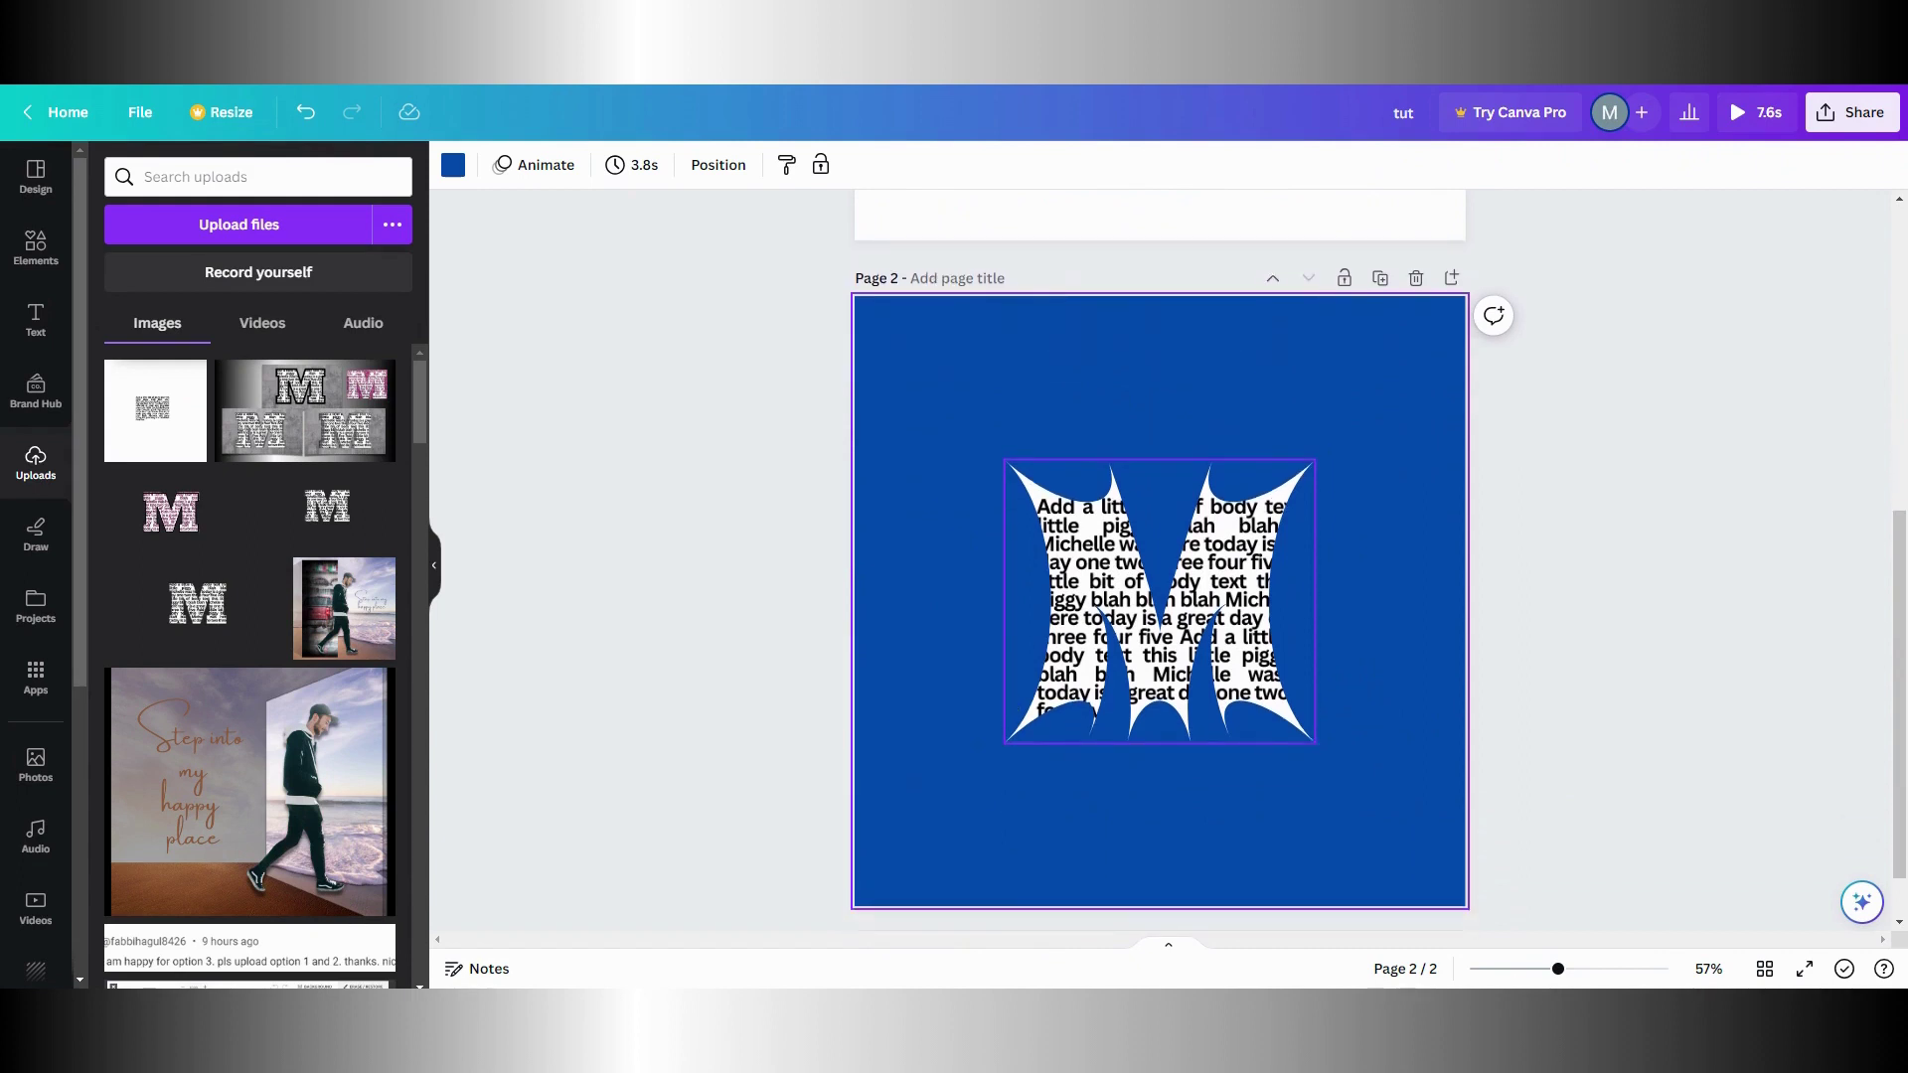
{"action": "scroll", "coordinate": [1006, 702], "scroll_direction": "up", "scroll_amount": 1}
{"action": "scroll", "coordinate": [1018, 634], "scroll_direction": "up", "scroll_amount": 1}
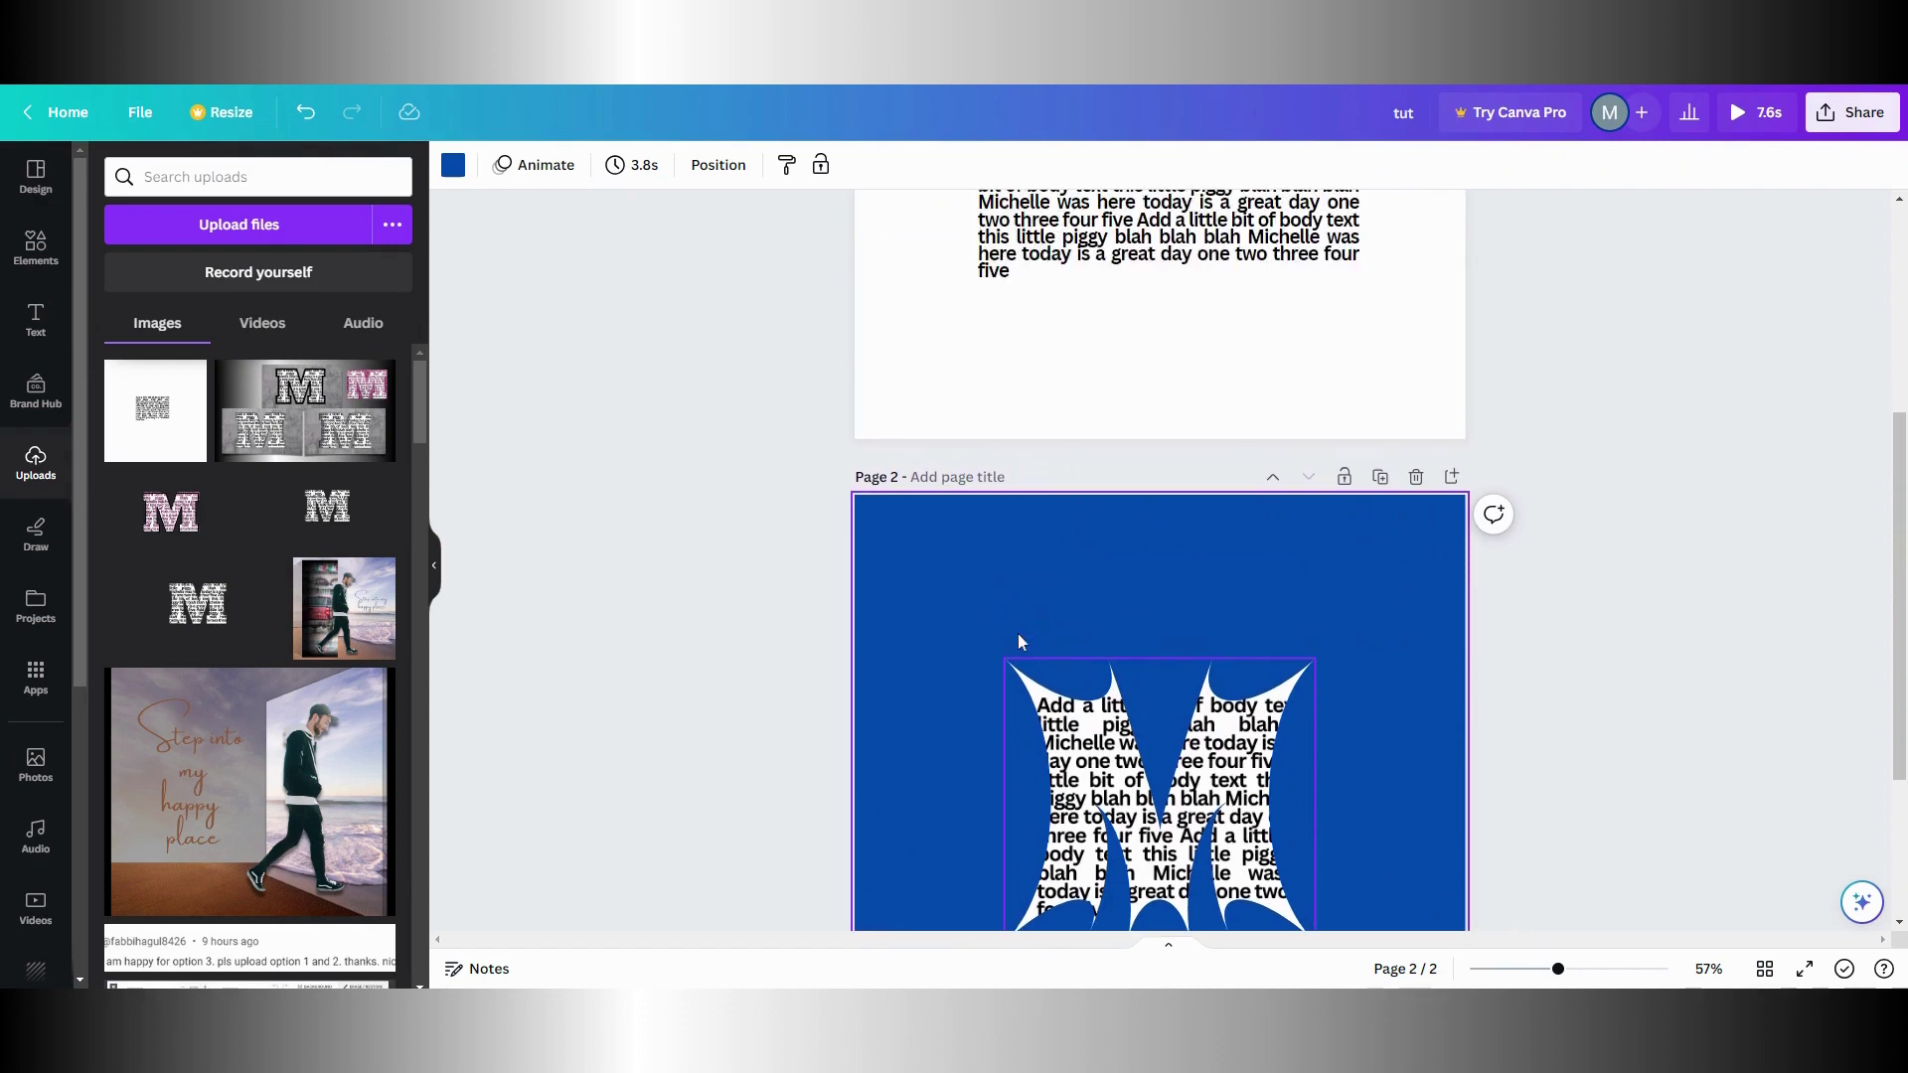
Delete page 2 and shift the bold body-text block left and down on page 1
{"action": "left_click", "coordinate": [1416, 479]}
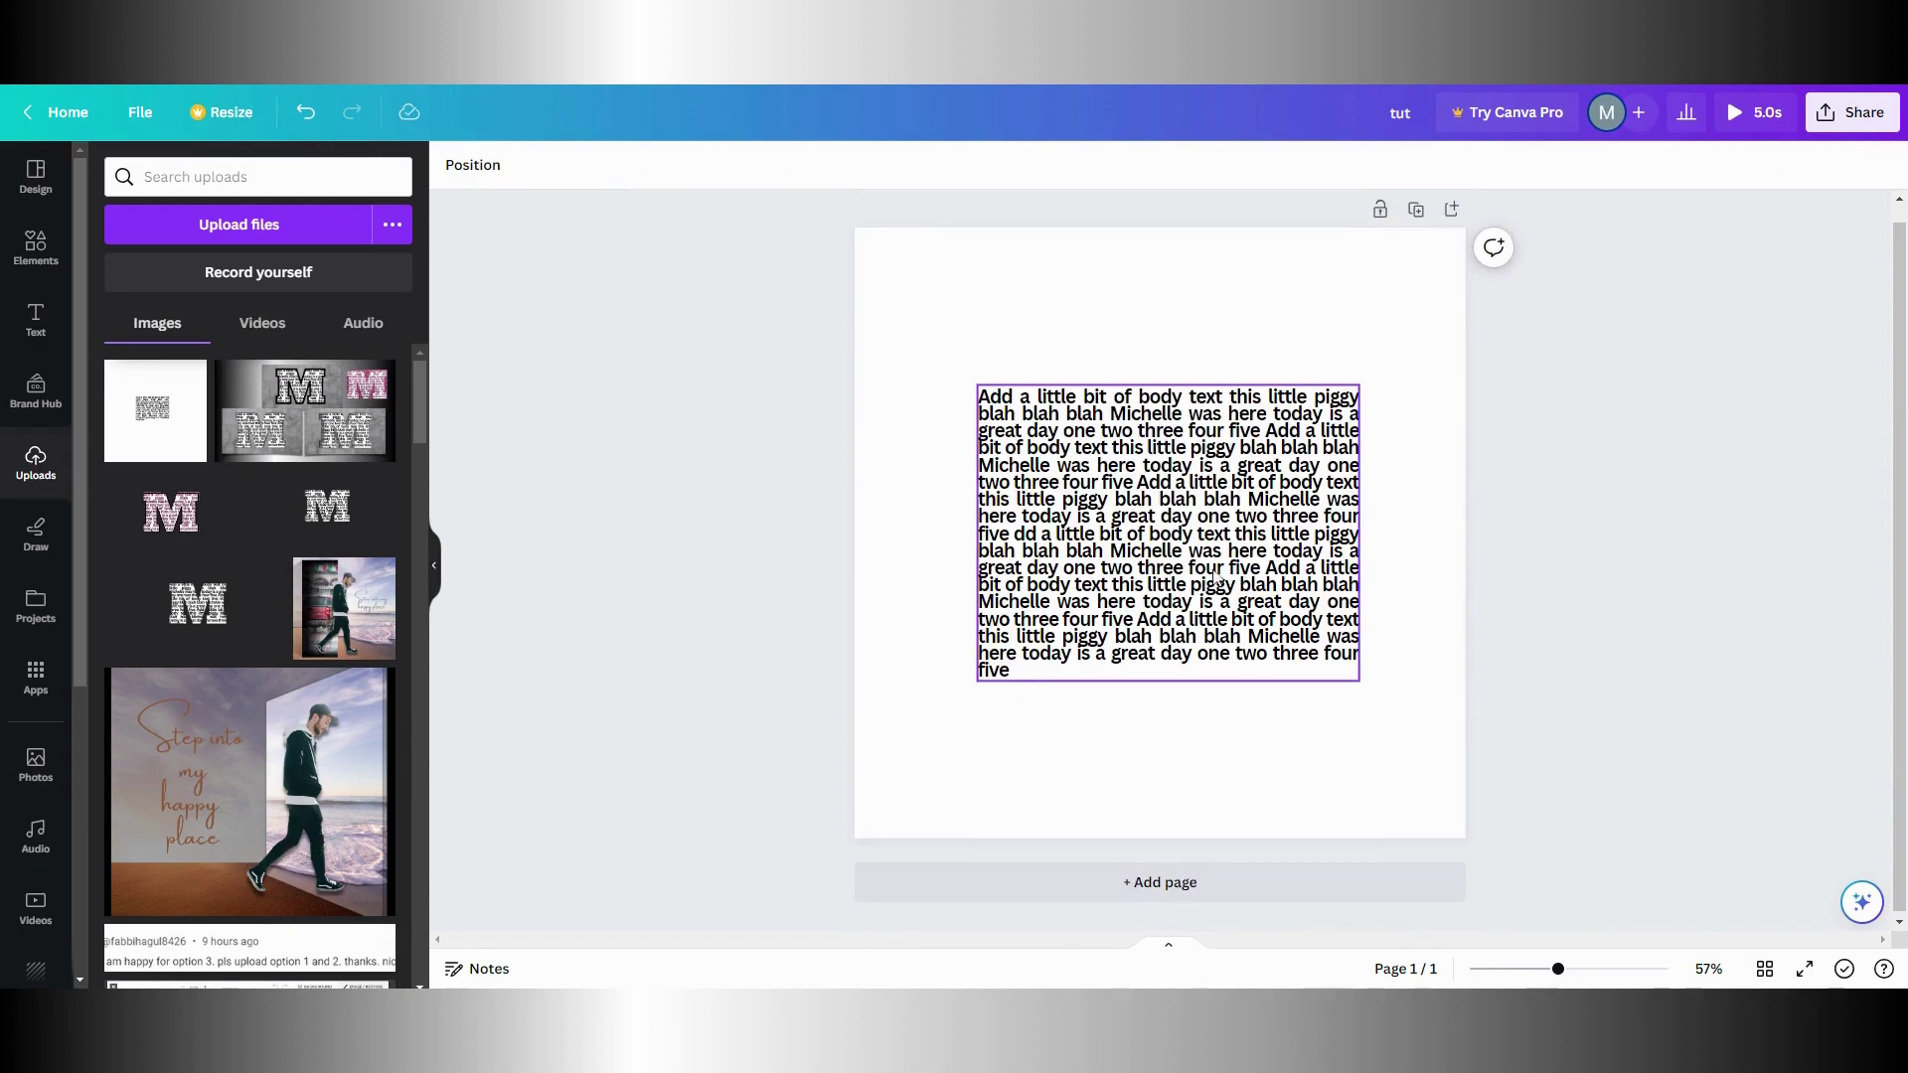
{"action": "left_click", "coordinate": [1157, 455]}
{"action": "left_click_drag", "start_coordinate": [1157, 455], "coordinate": [1088, 546]}
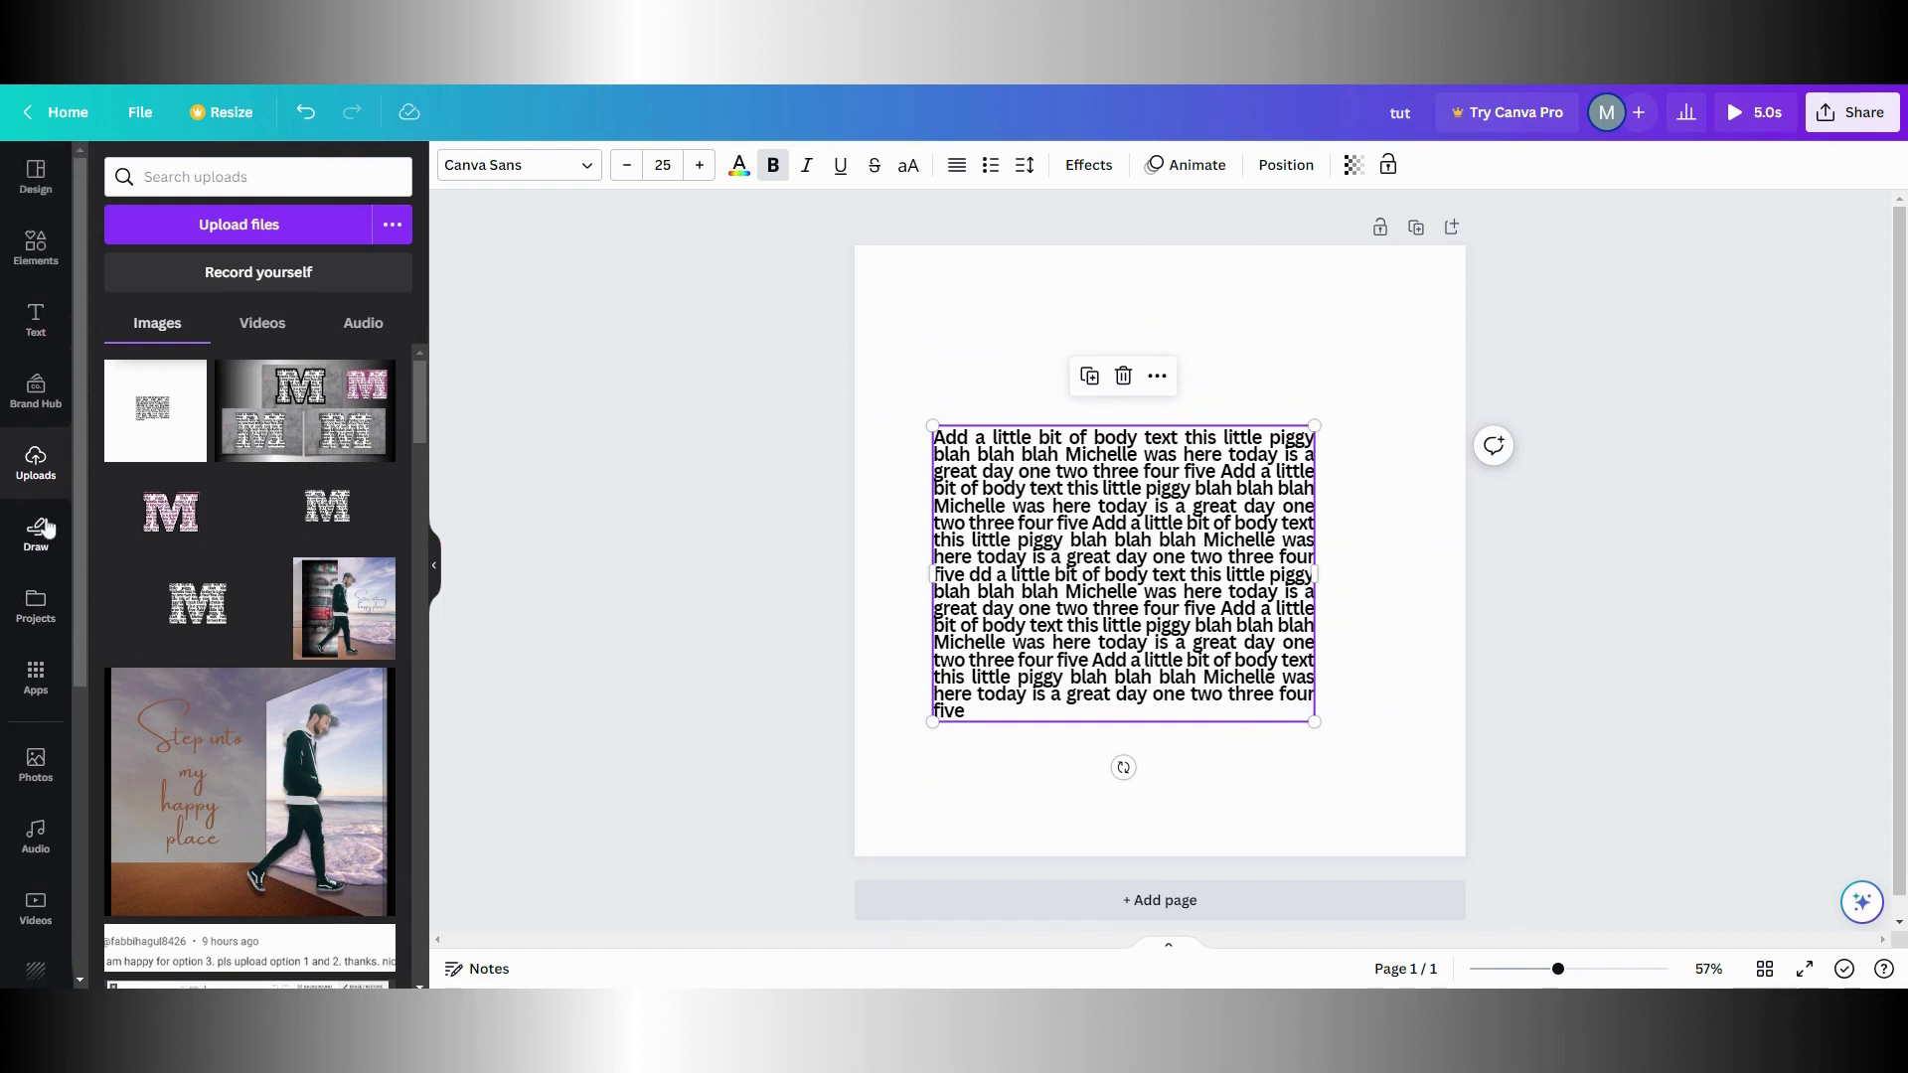
{"action": "scroll", "coordinate": [46, 529], "scroll_direction": "down", "scroll_amount": 3}
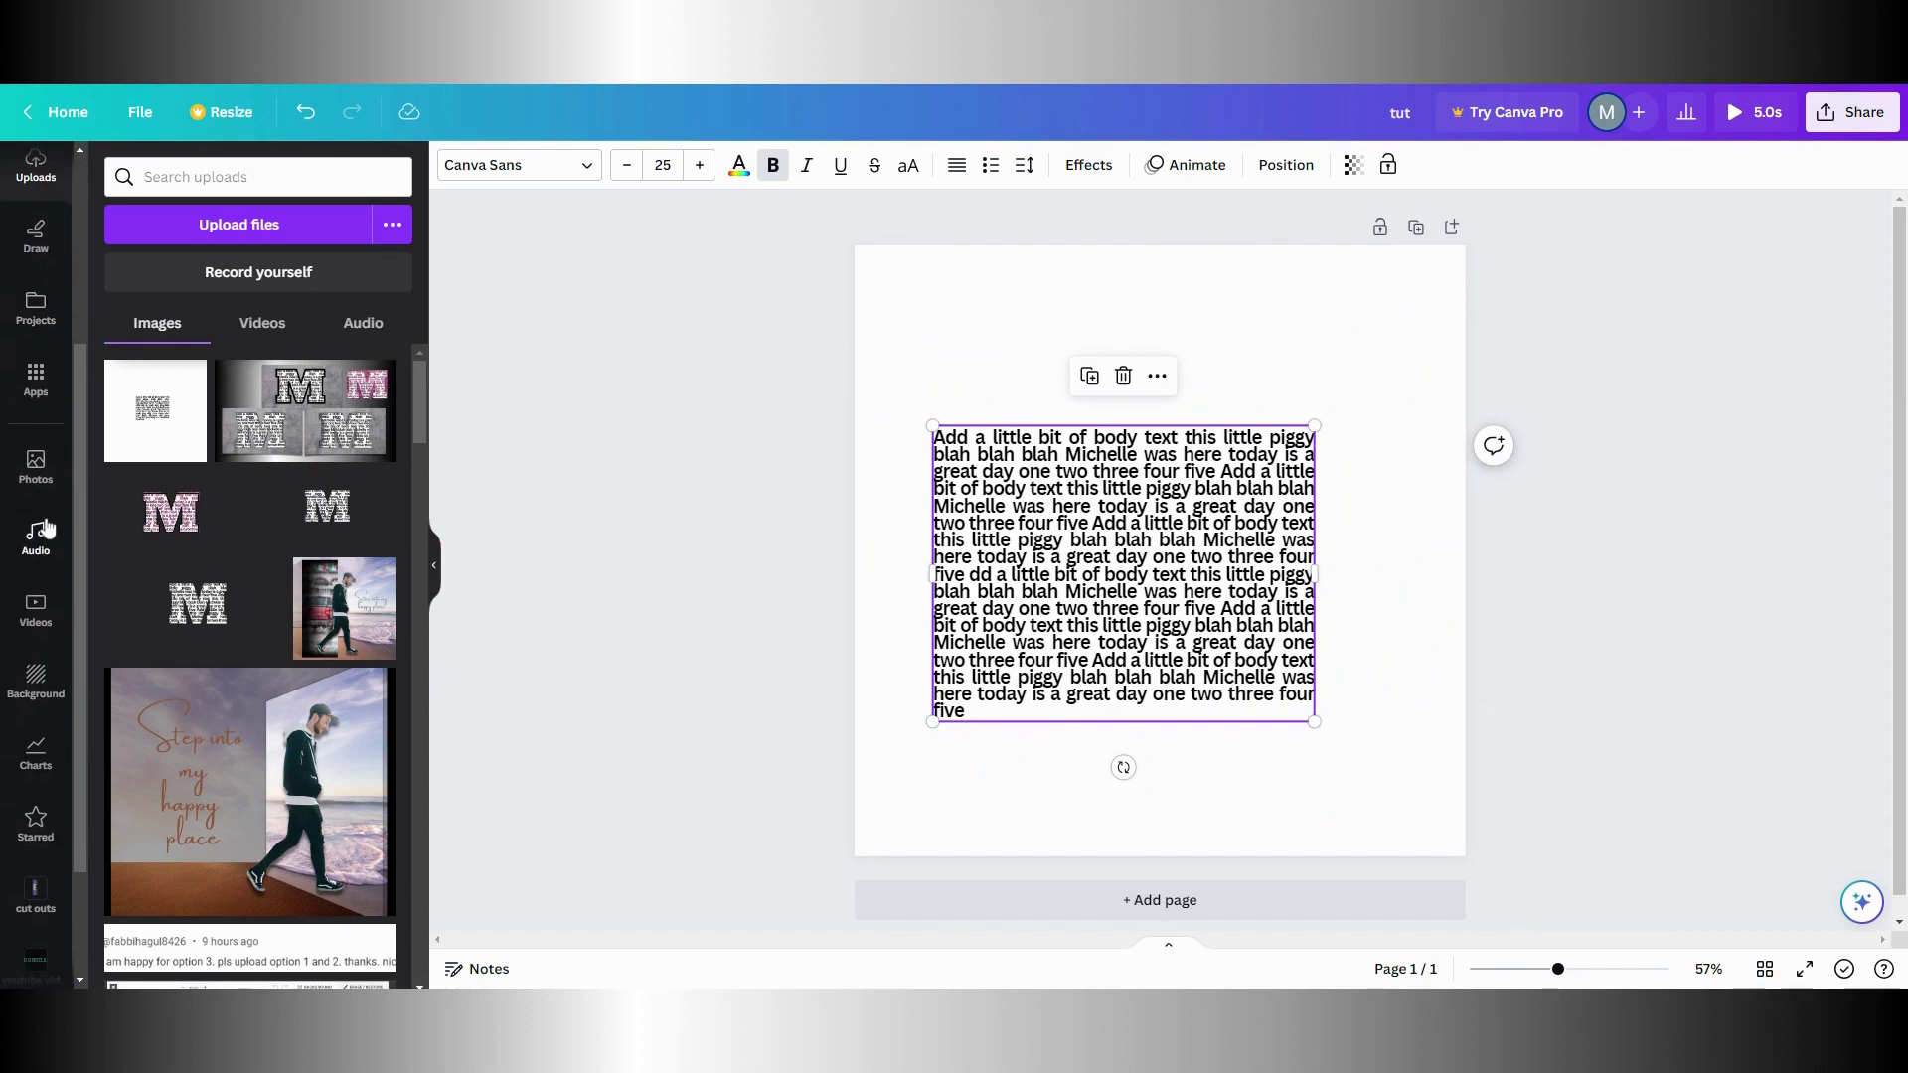
{"action": "scroll", "coordinate": [47, 528], "scroll_direction": "down", "scroll_amount": 1}
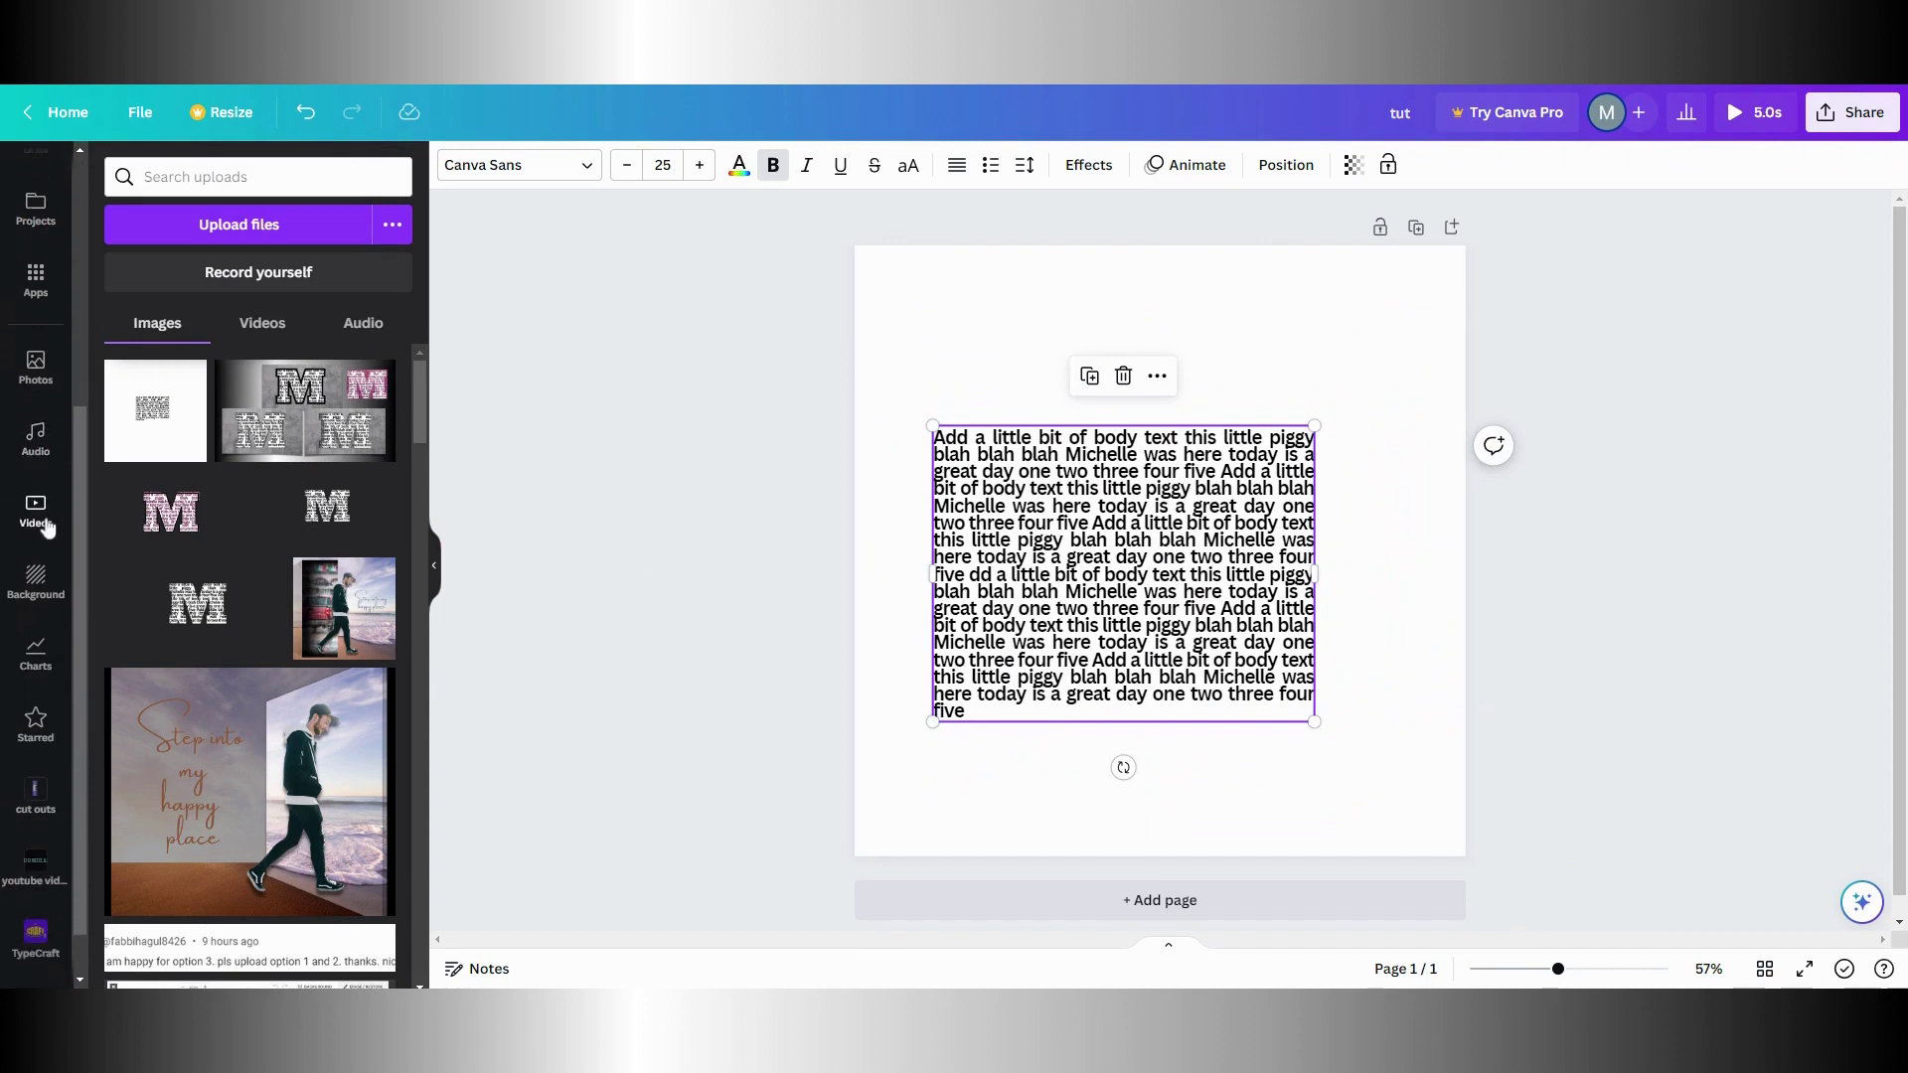
{"action": "scroll", "coordinate": [45, 527], "scroll_direction": "up", "scroll_amount": 1}
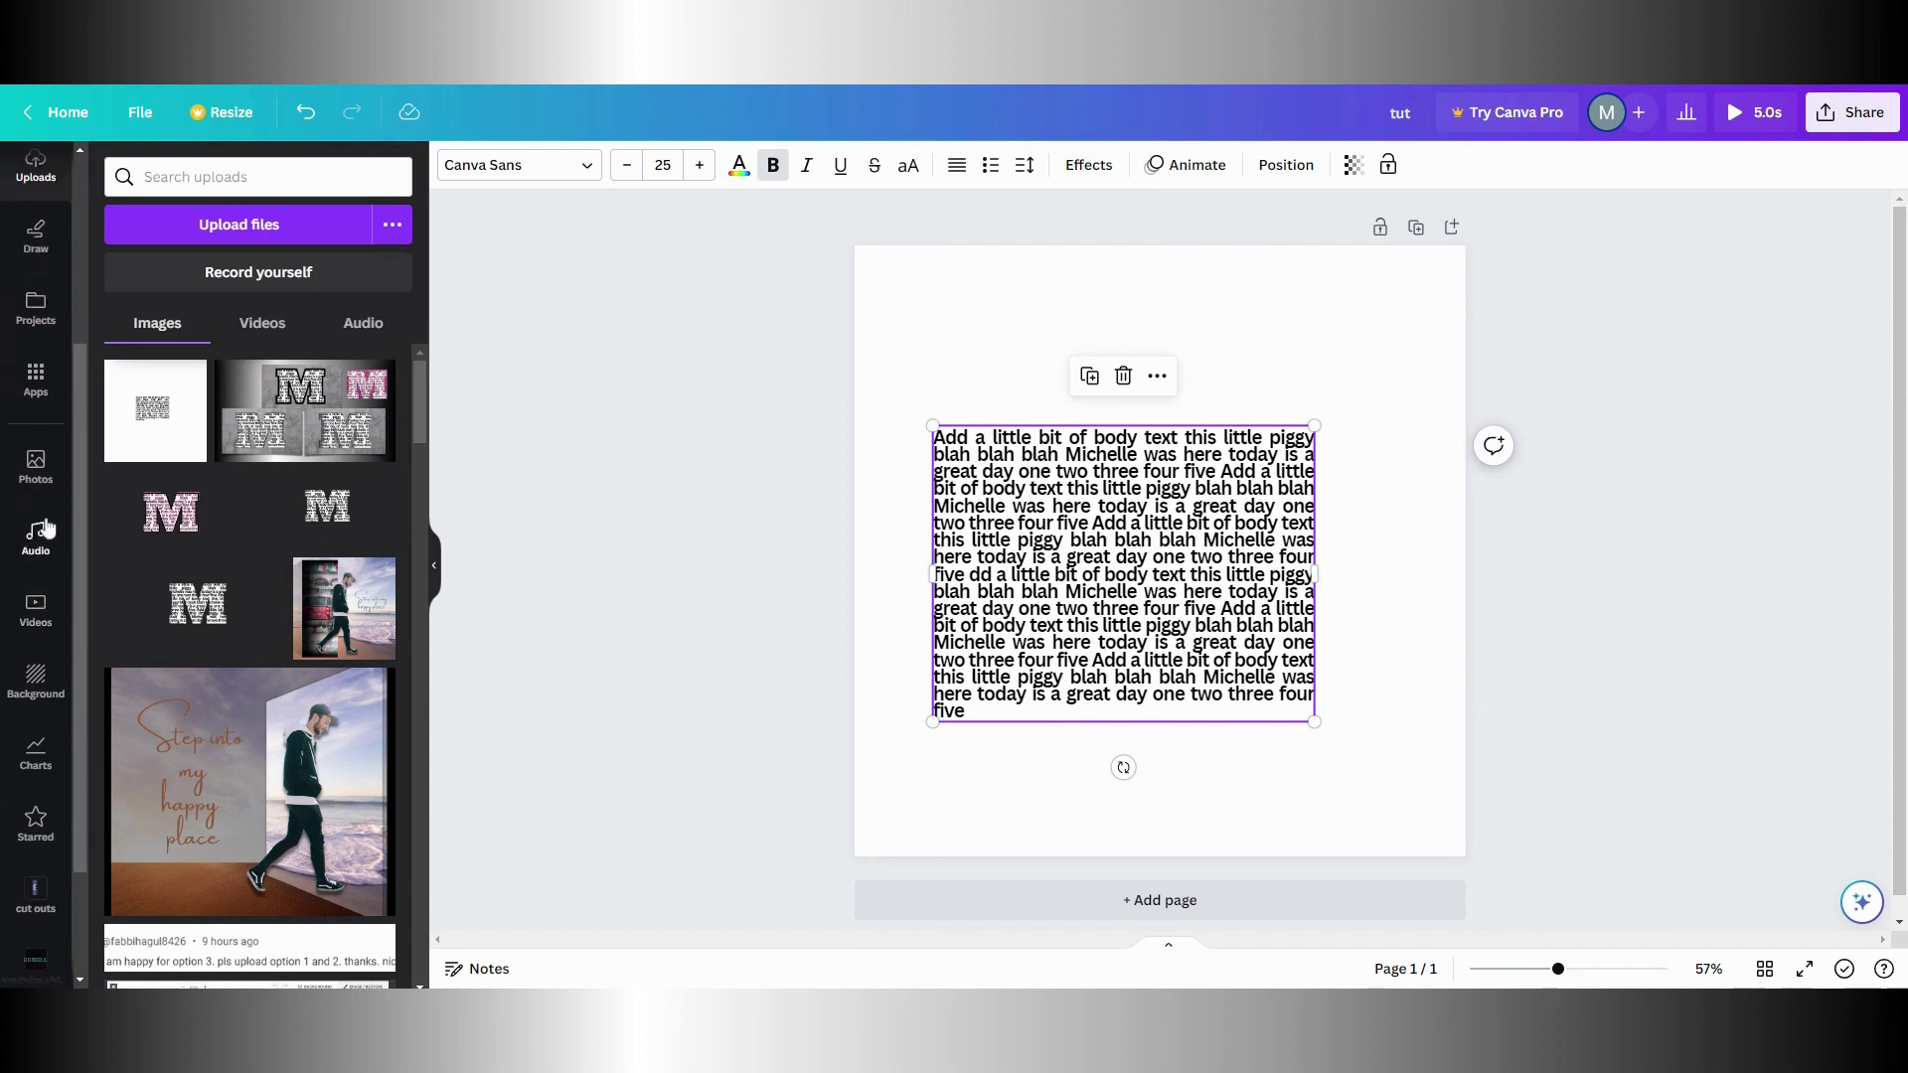
{"action": "scroll", "coordinate": [171, 426], "scroll_direction": "down", "scroll_amount": 12}
{"action": "scroll", "coordinate": [170, 425], "scroll_direction": "down", "scroll_amount": 10}
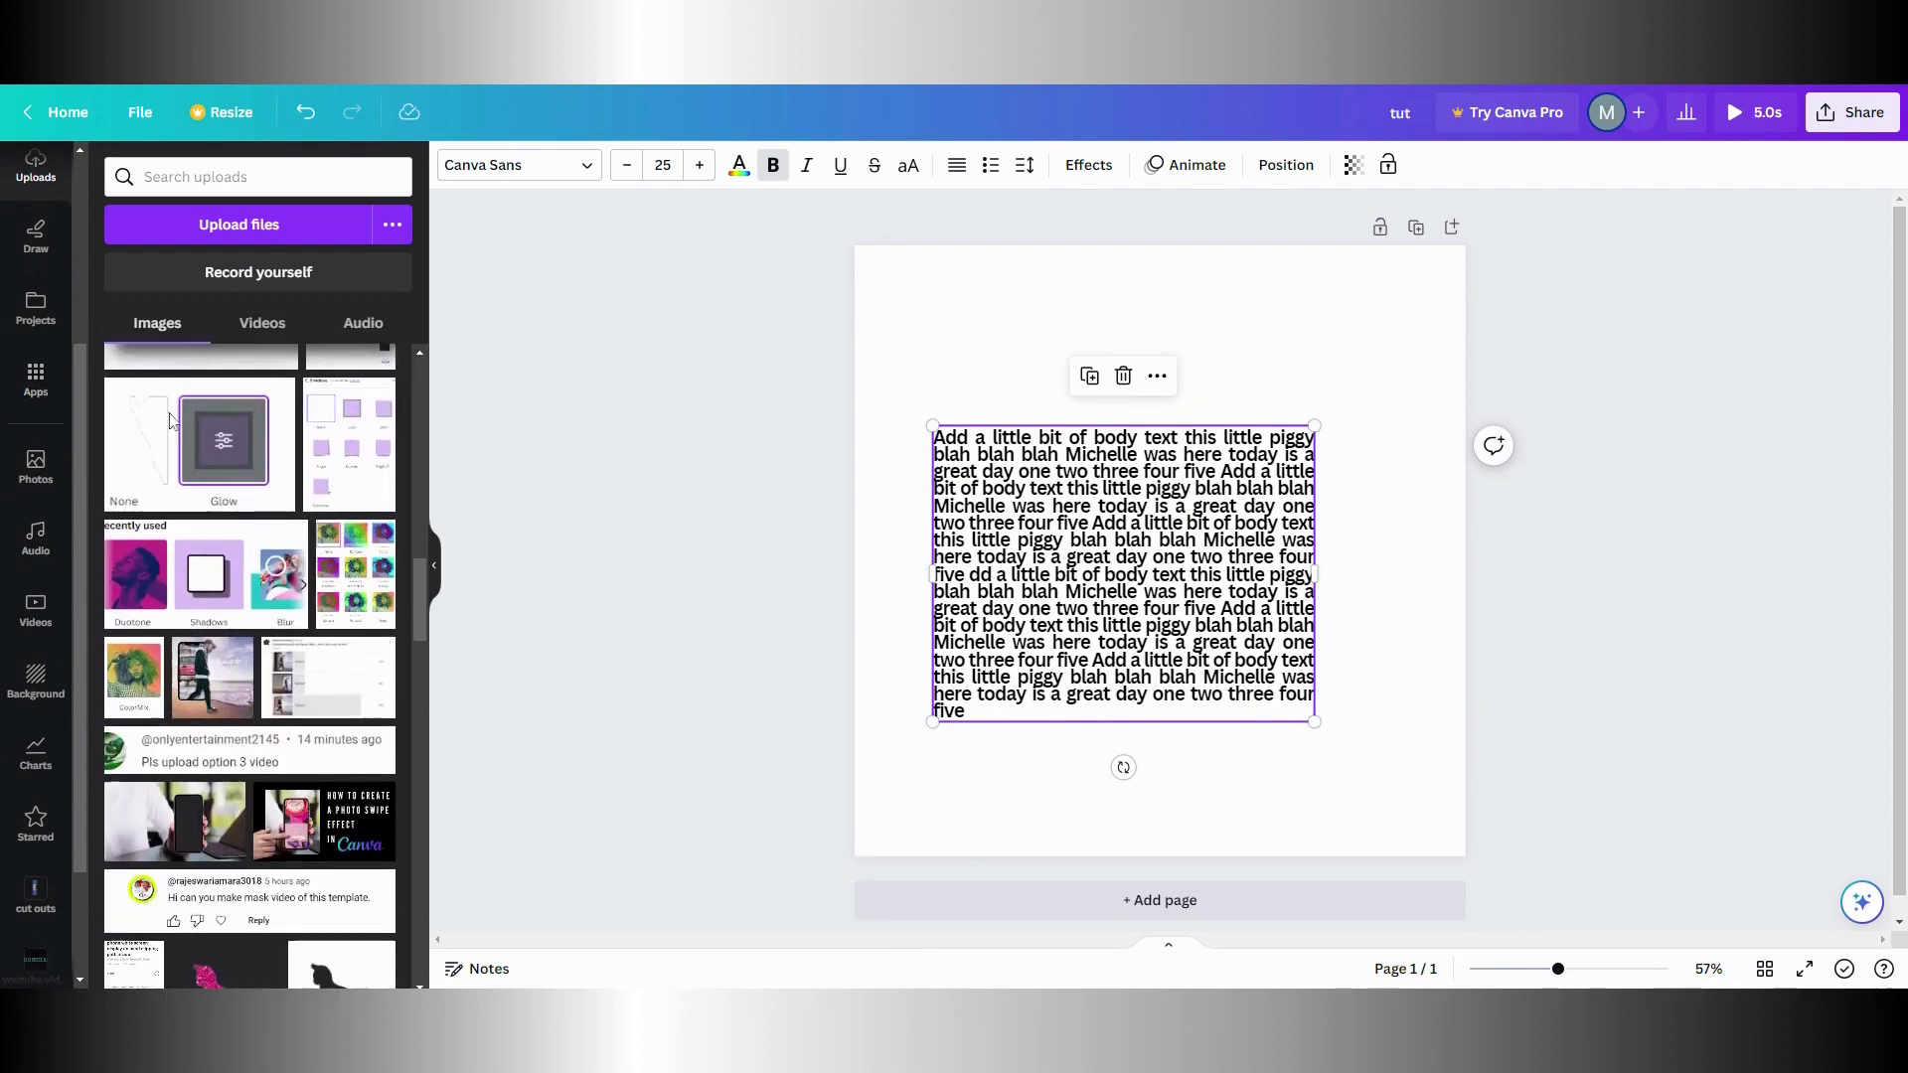
{"action": "scroll", "coordinate": [170, 422], "scroll_direction": "down", "scroll_amount": 1}
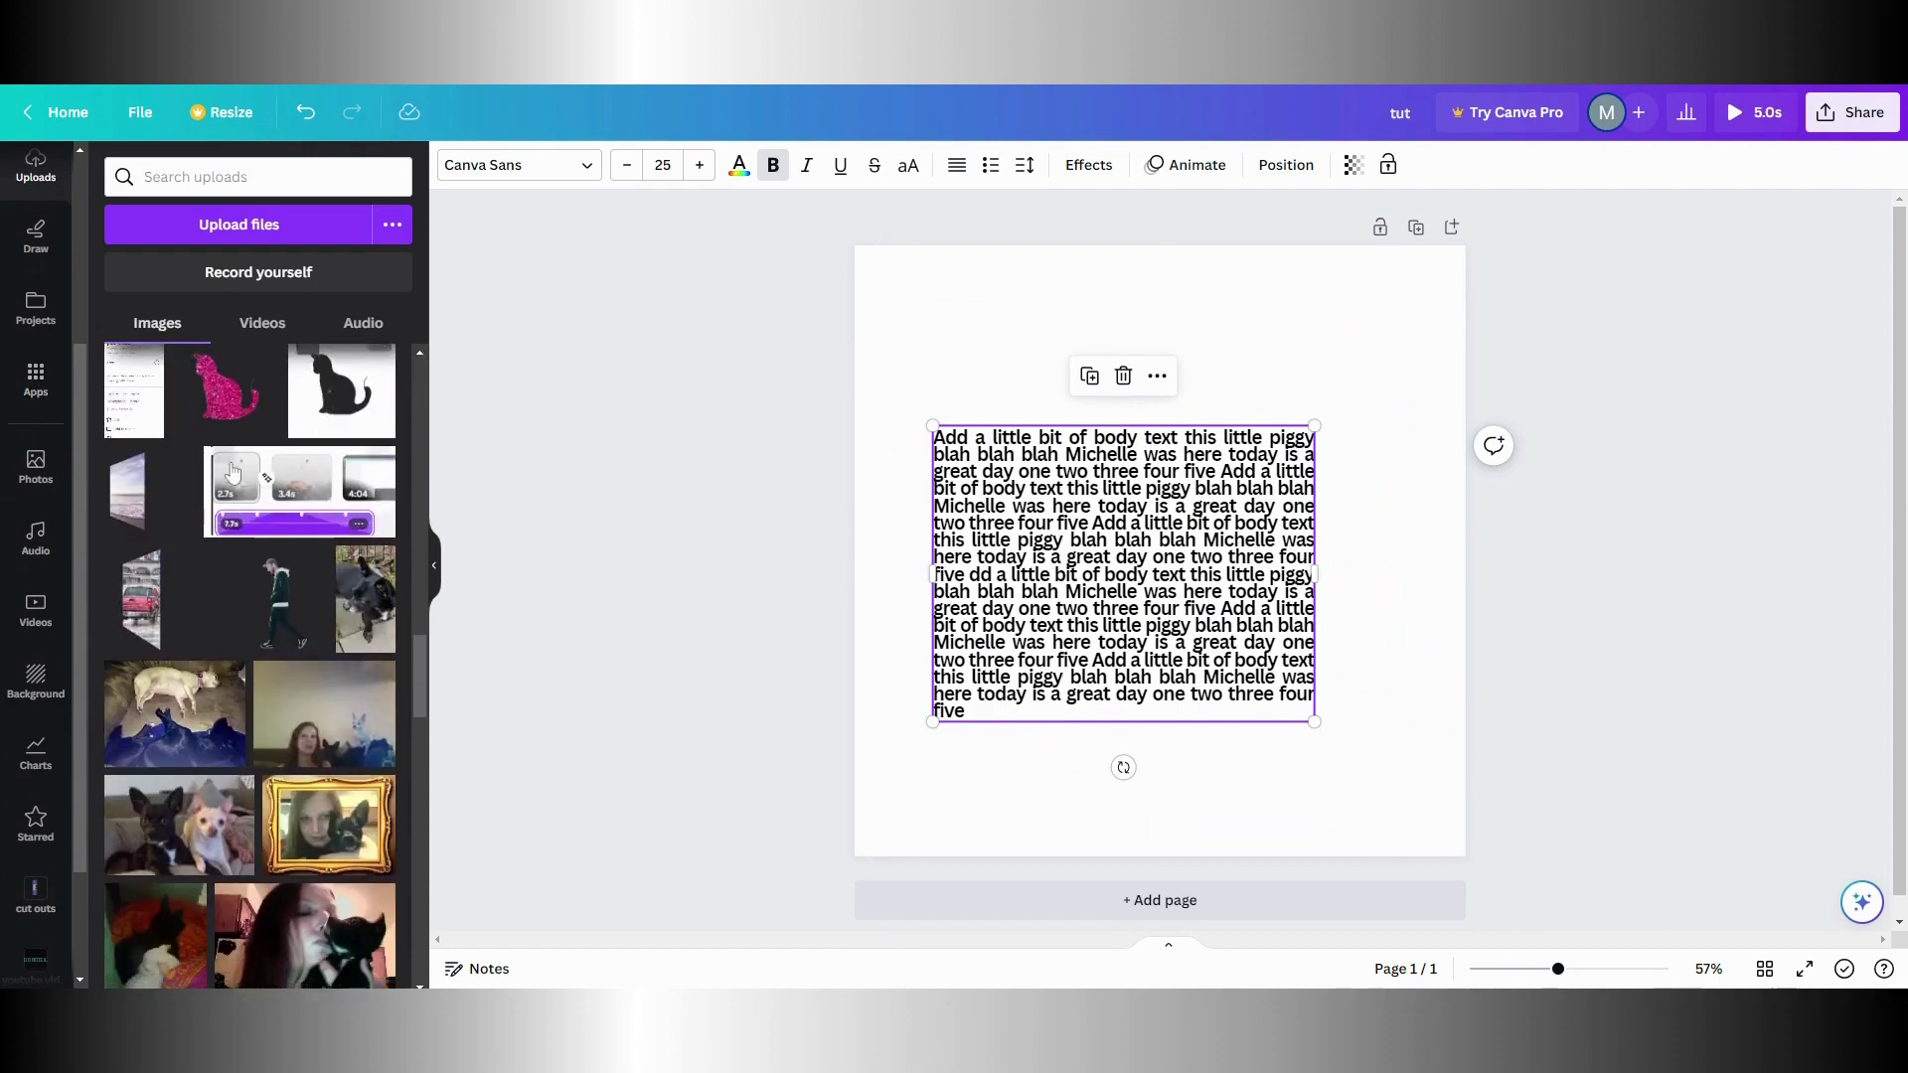
{"action": "scroll", "coordinate": [202, 482], "scroll_direction": "down", "scroll_amount": 3}
{"action": "scroll", "coordinate": [201, 482], "scroll_direction": "down", "scroll_amount": 10}
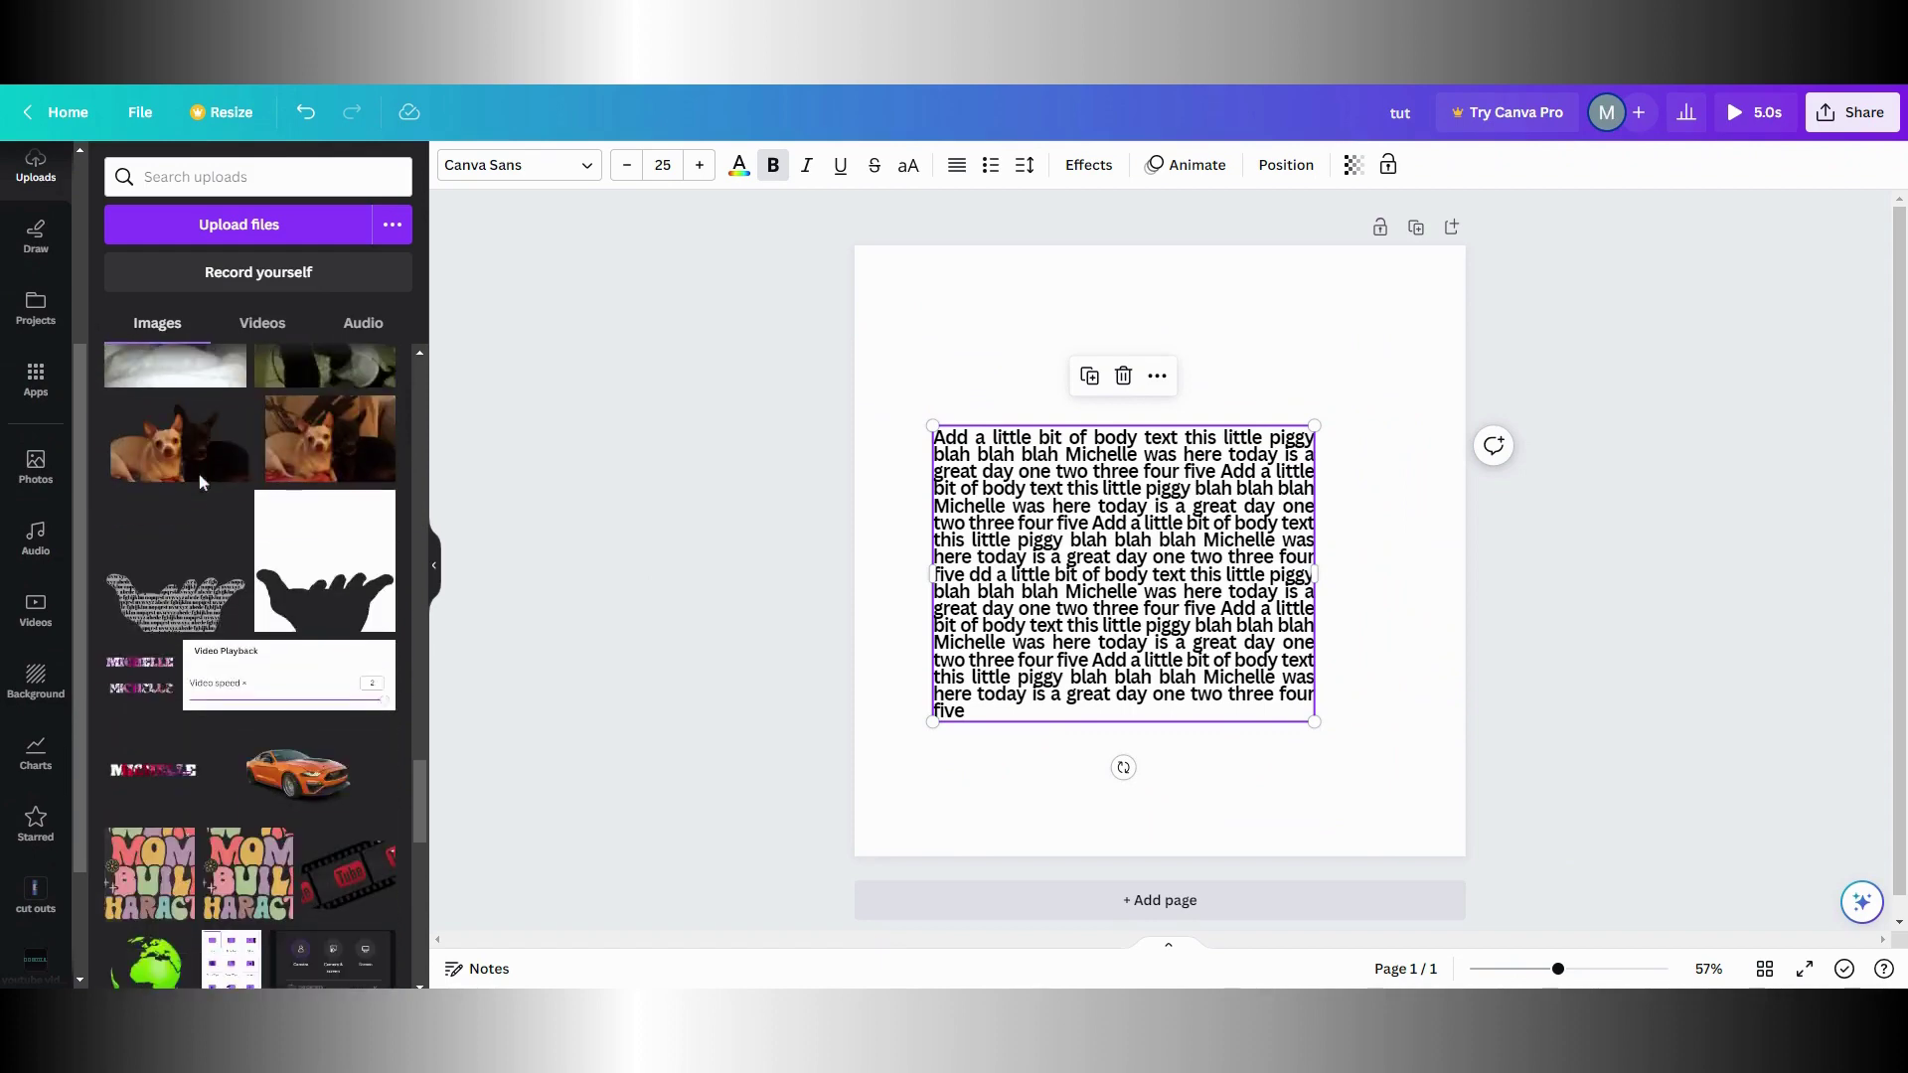
{"action": "scroll", "coordinate": [202, 482], "scroll_direction": "down", "scroll_amount": 15}
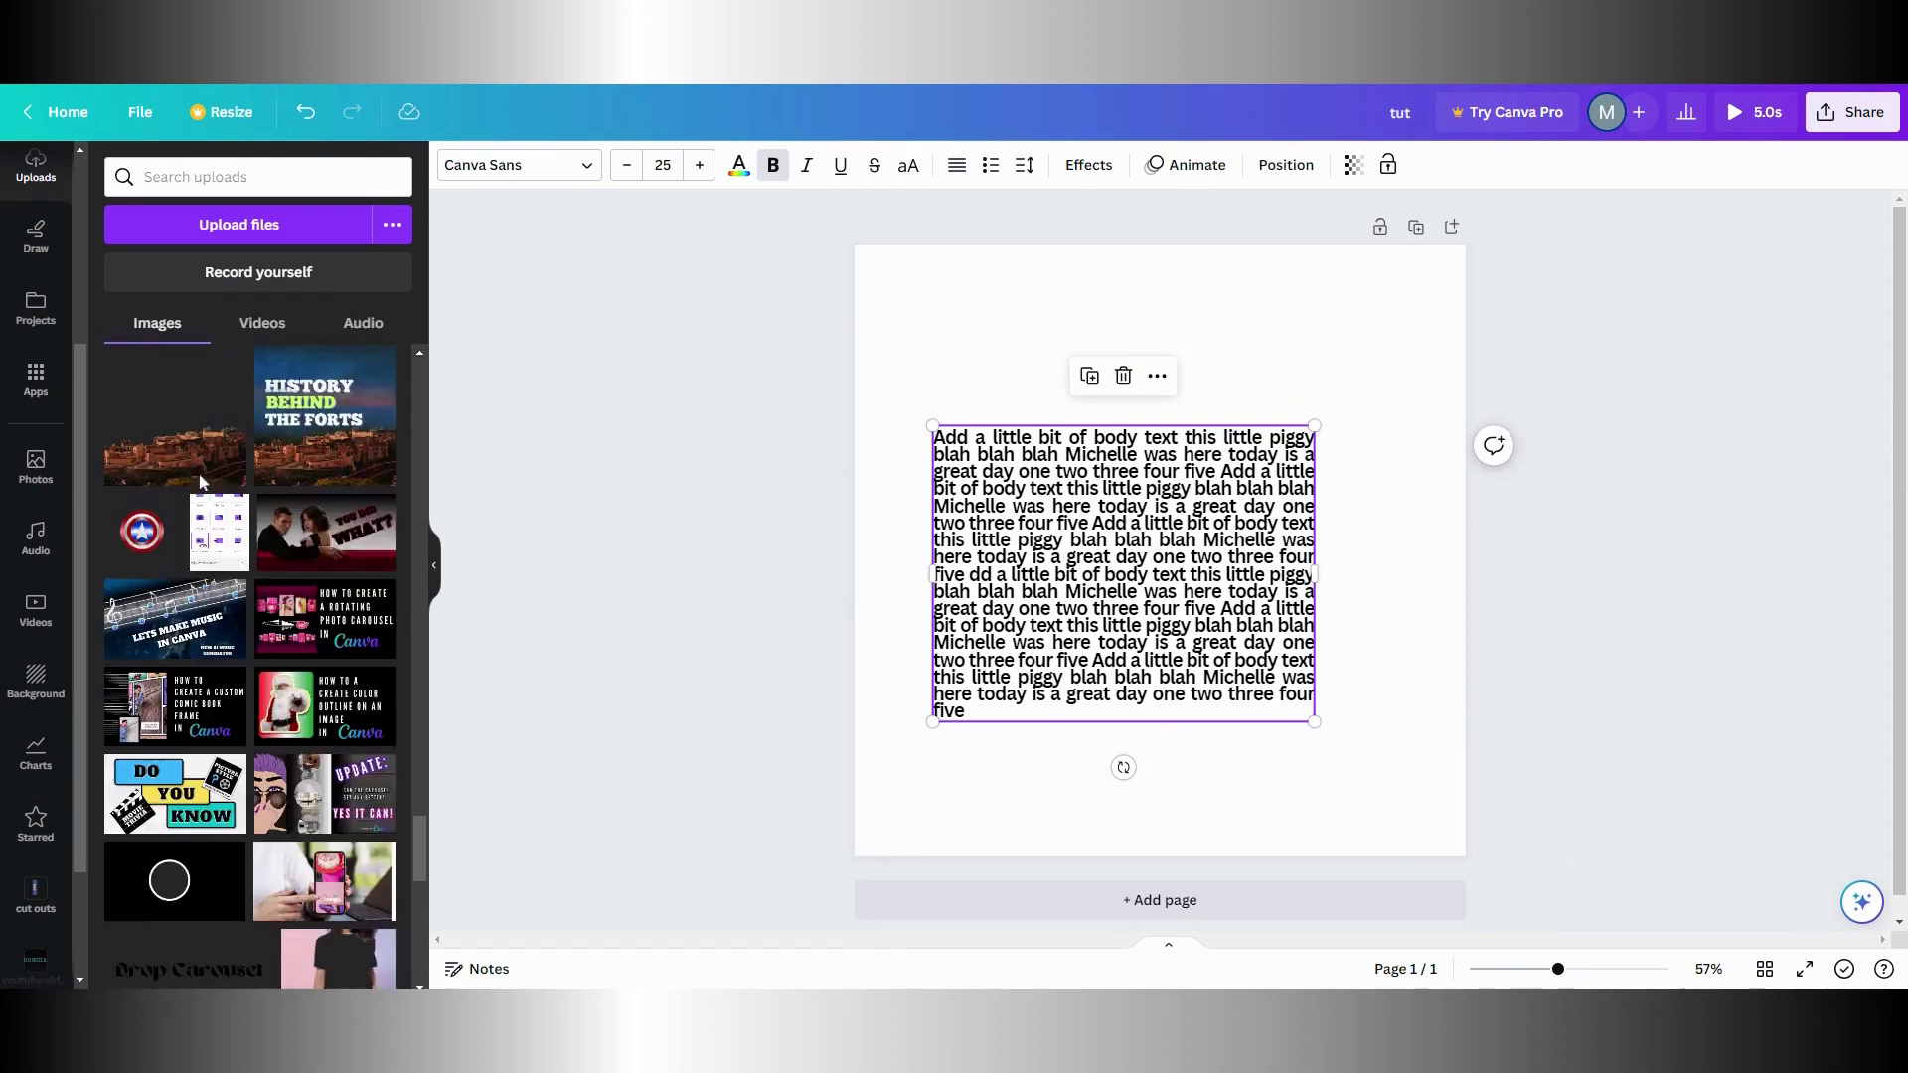
{"action": "scroll", "coordinate": [201, 483], "scroll_direction": "down", "scroll_amount": 15}
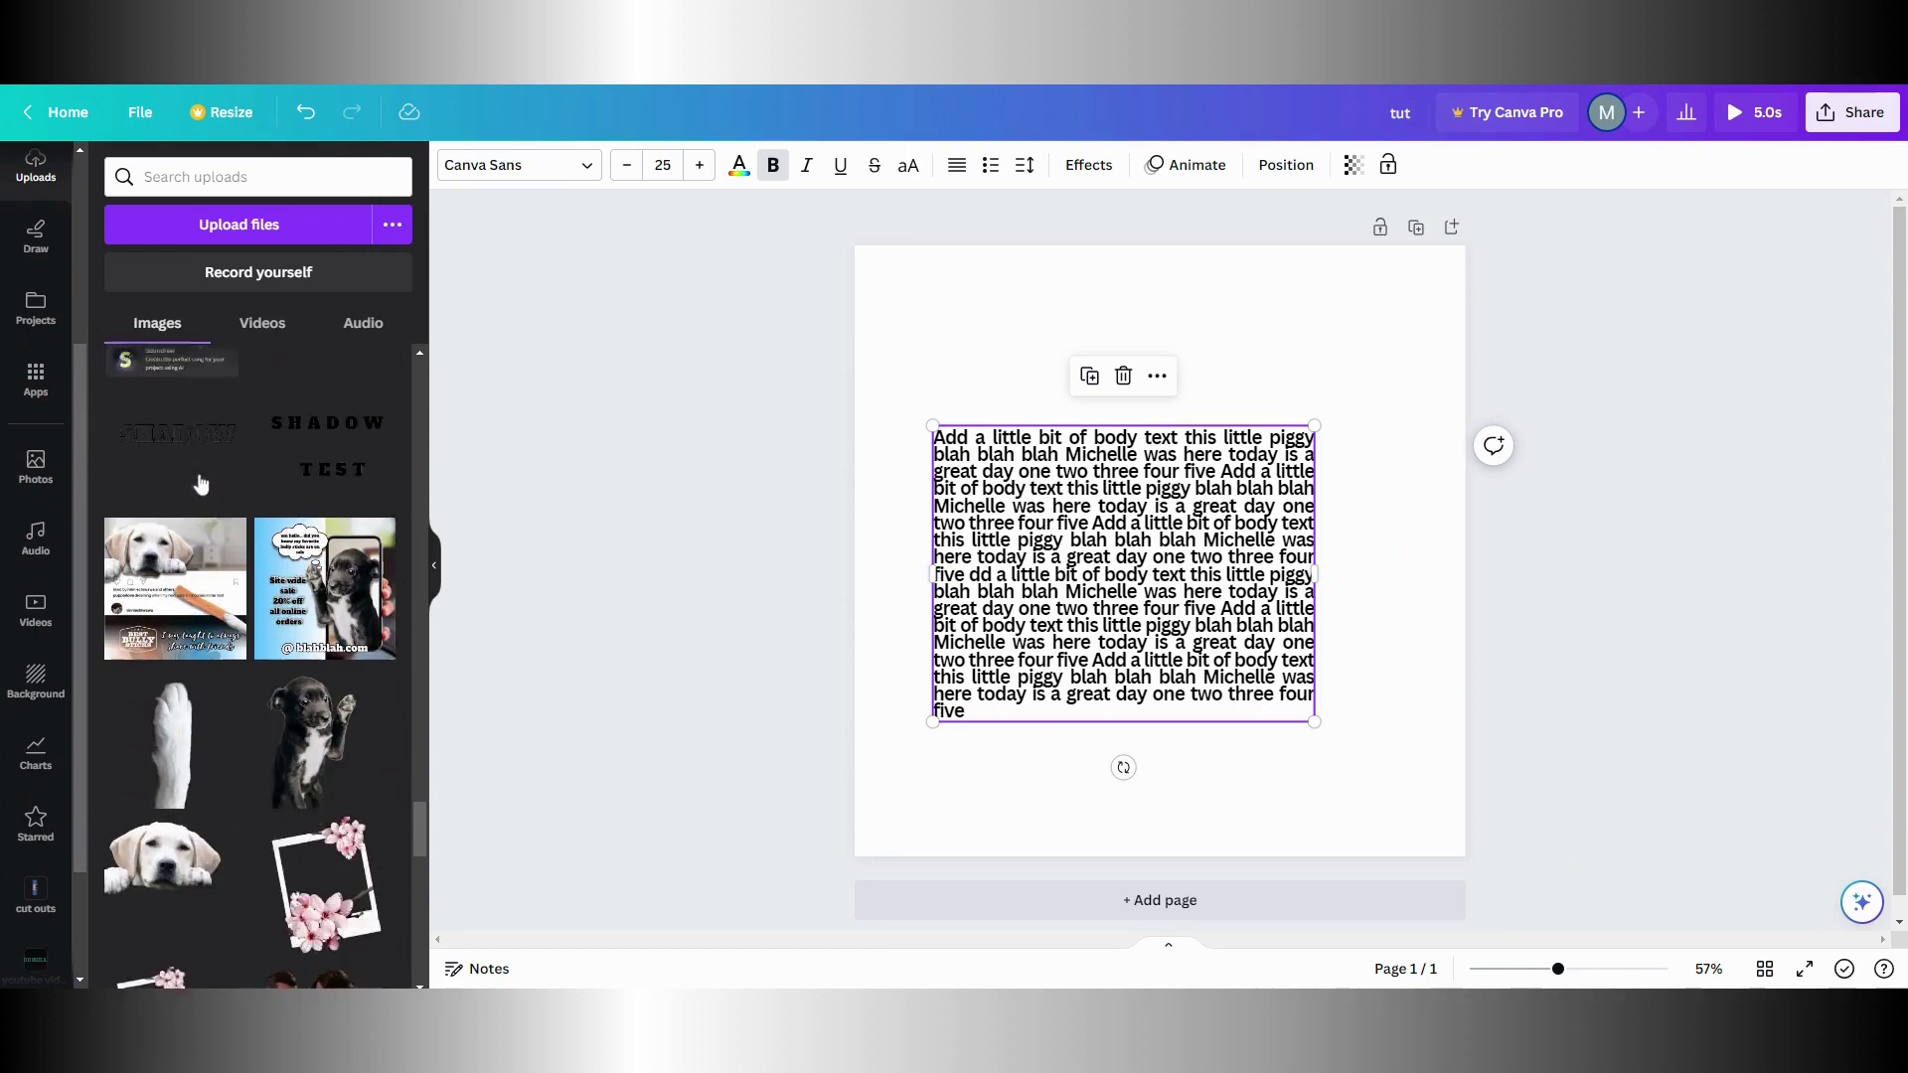
{"action": "scroll", "coordinate": [202, 484], "scroll_direction": "down", "scroll_amount": 3}
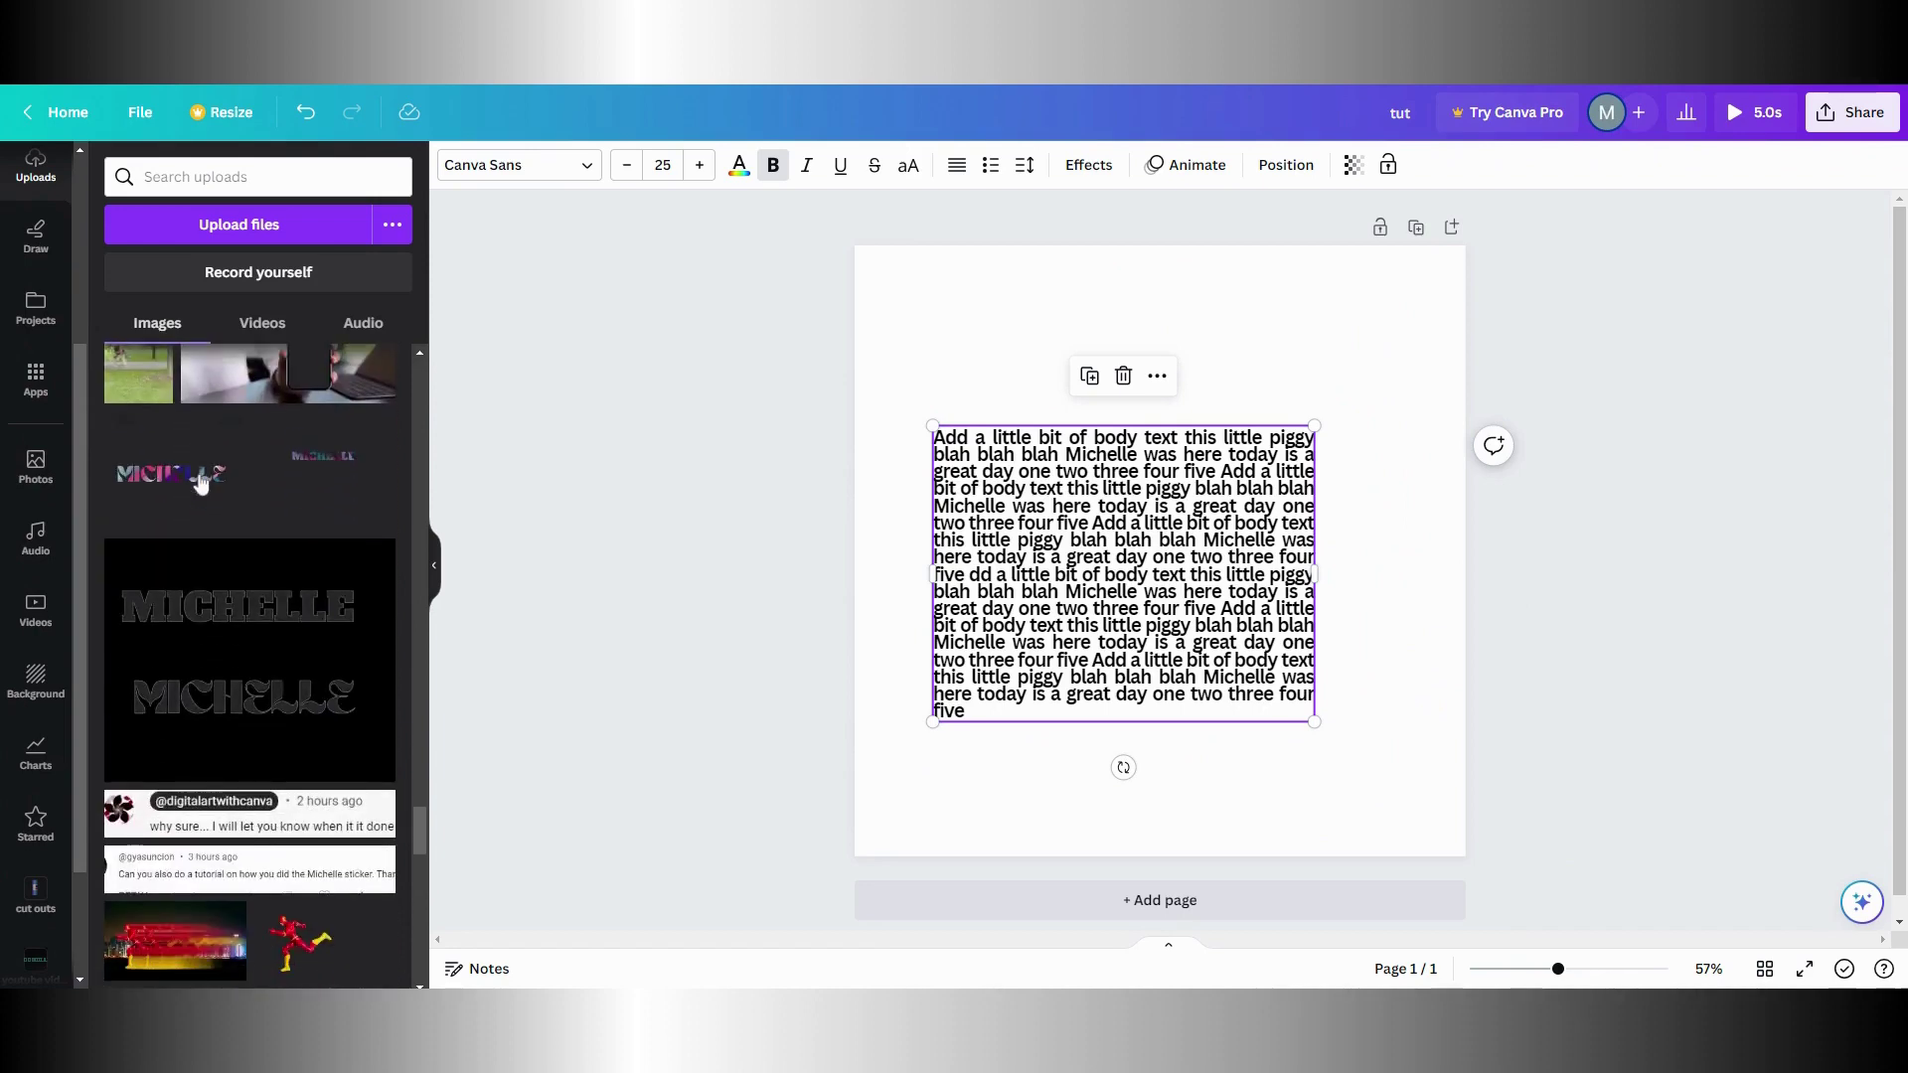
Add the black MICHELLE image and enlarge it over the text block
{"action": "left_click", "coordinate": [205, 617]}
{"action": "left_click_drag", "start_coordinate": [1209, 534], "coordinate": [1188, 624]}
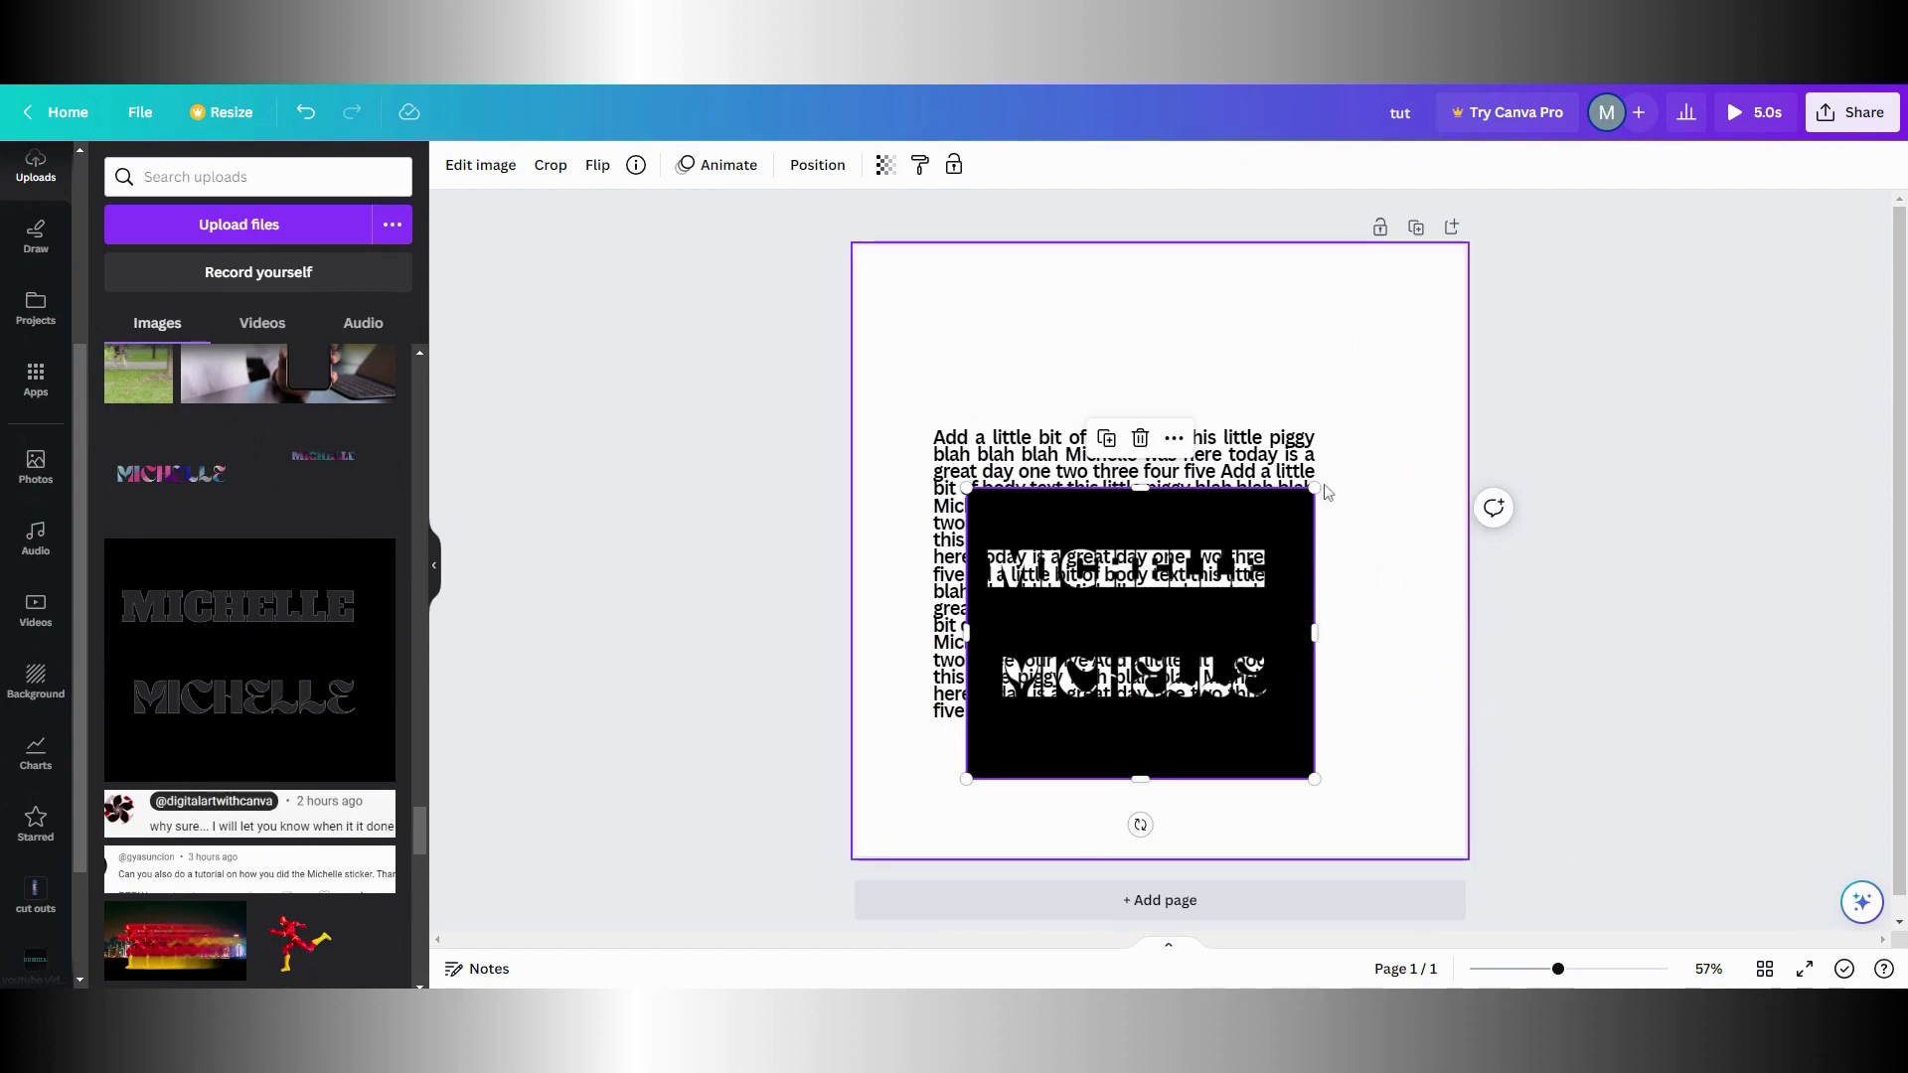
{"action": "left_click_drag", "start_coordinate": [1313, 488], "coordinate": [1500, 331]}
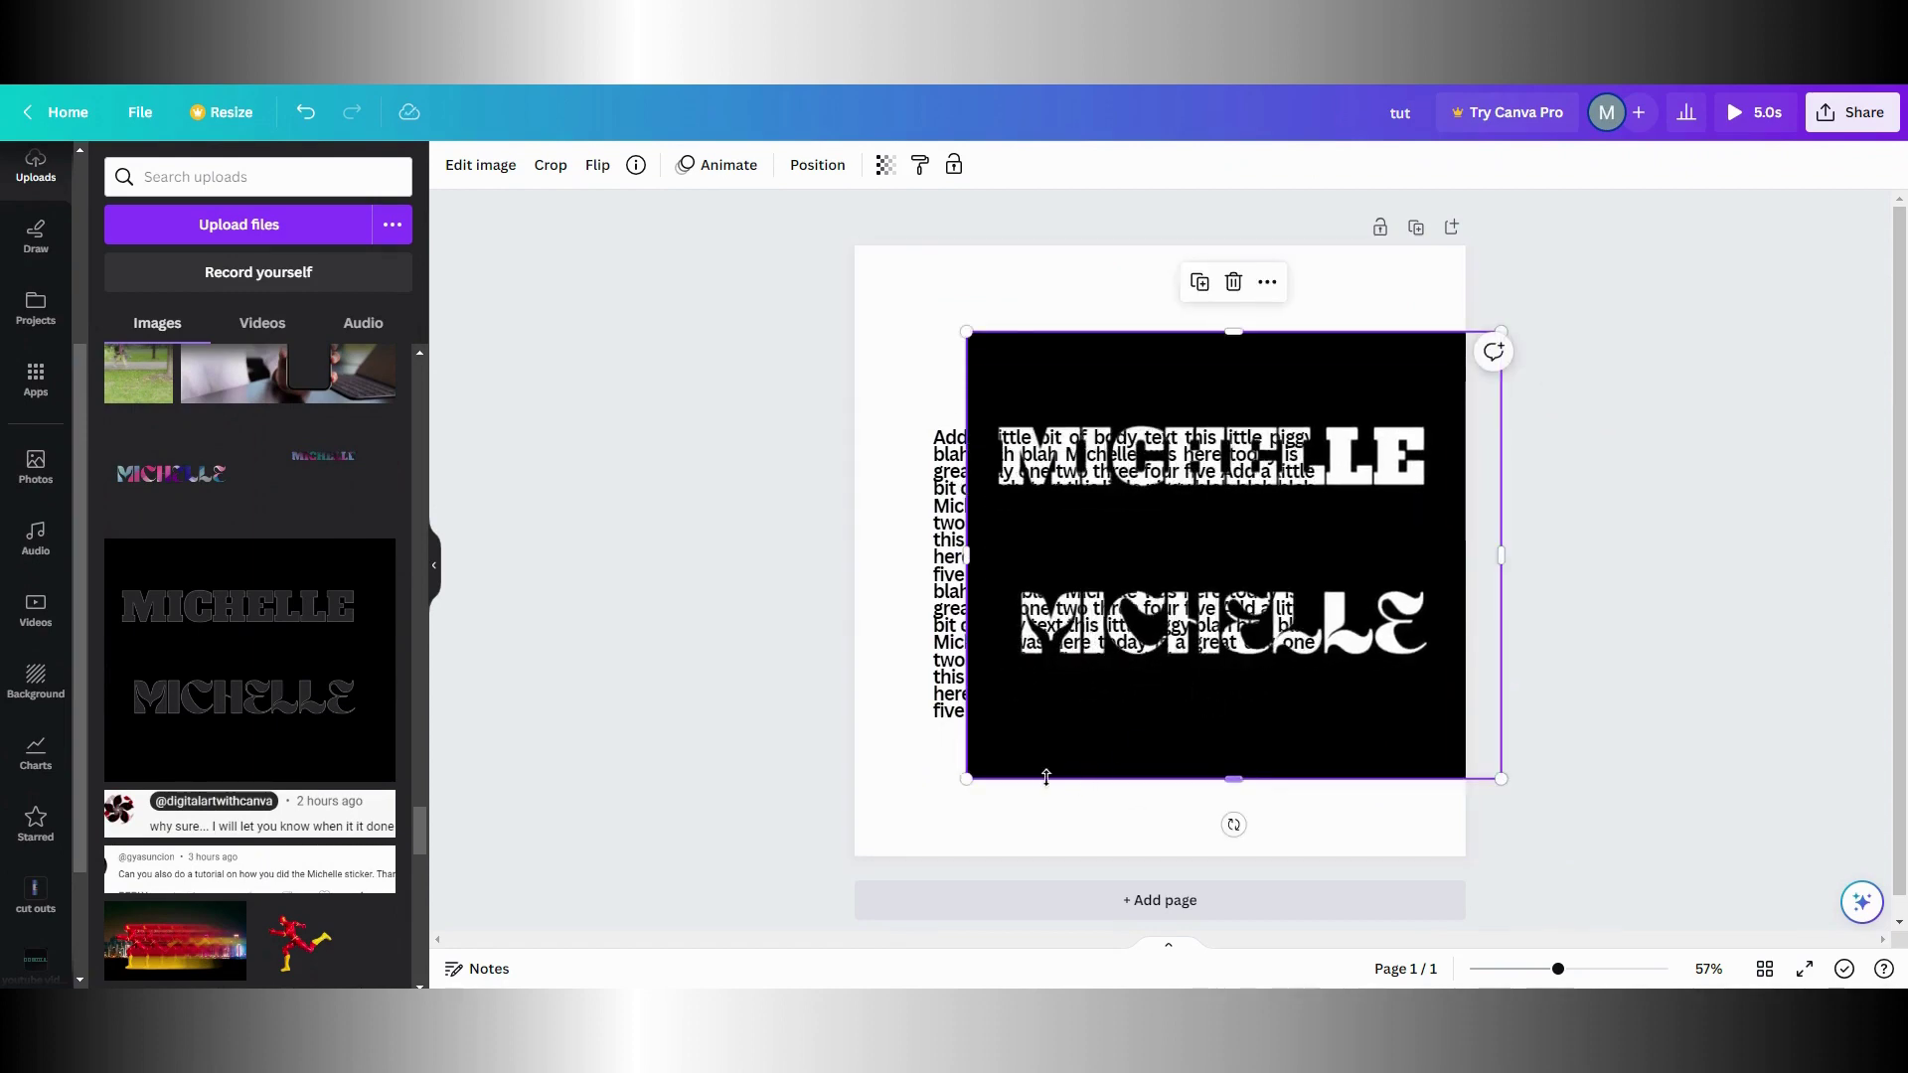
{"action": "left_click_drag", "start_coordinate": [978, 783], "coordinate": [919, 831]}
Crop the MICHELLE image down to its first white M and place it over the text
{"action": "left_click_drag", "start_coordinate": [1207, 833], "coordinate": [1205, 537]}
{"action": "left_click_drag", "start_coordinate": [1498, 434], "coordinate": [1037, 506]}
{"action": "left_click_drag", "start_coordinate": [972, 335], "coordinate": [1330, 350]}
{"action": "left_click_drag", "start_coordinate": [1056, 308], "coordinate": [1091, 330]}
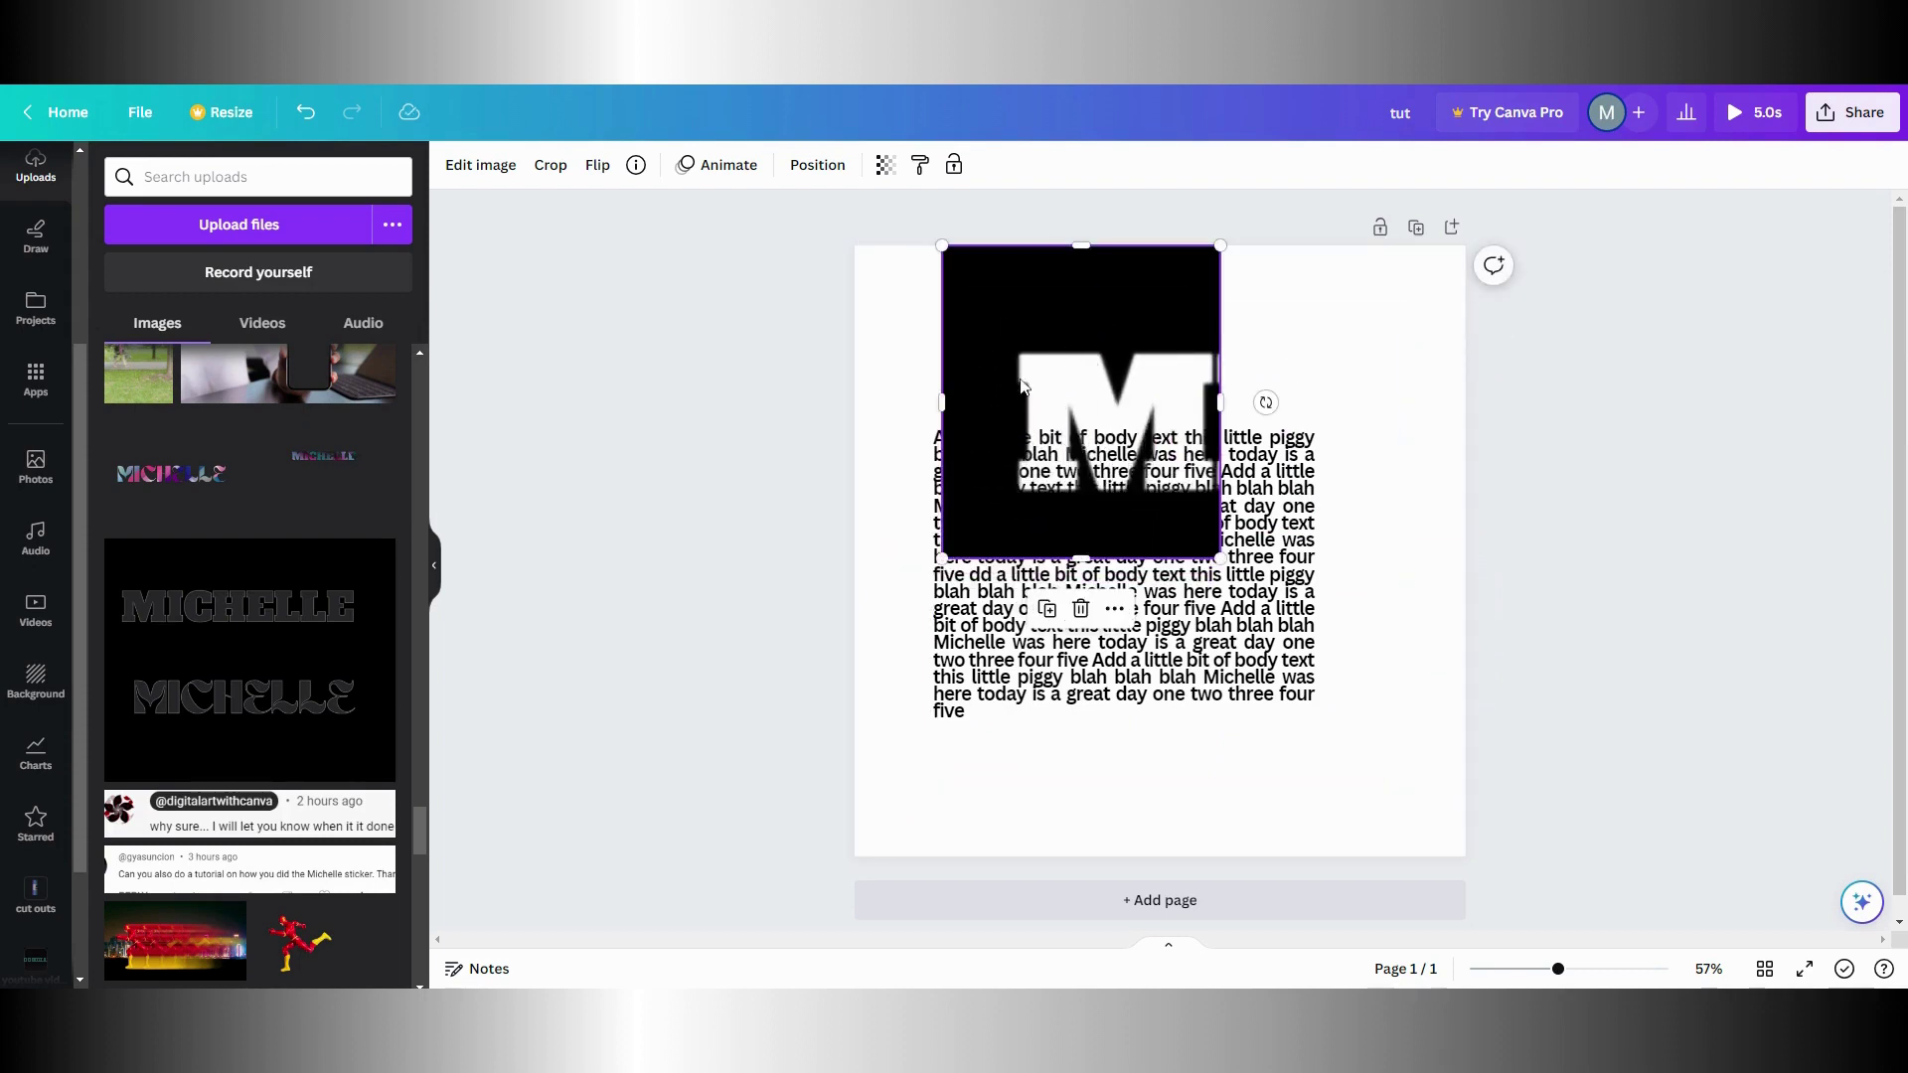
Turn the M image's blur fully down in Edit image > Adjust
{"action": "left_click", "coordinate": [483, 169]}
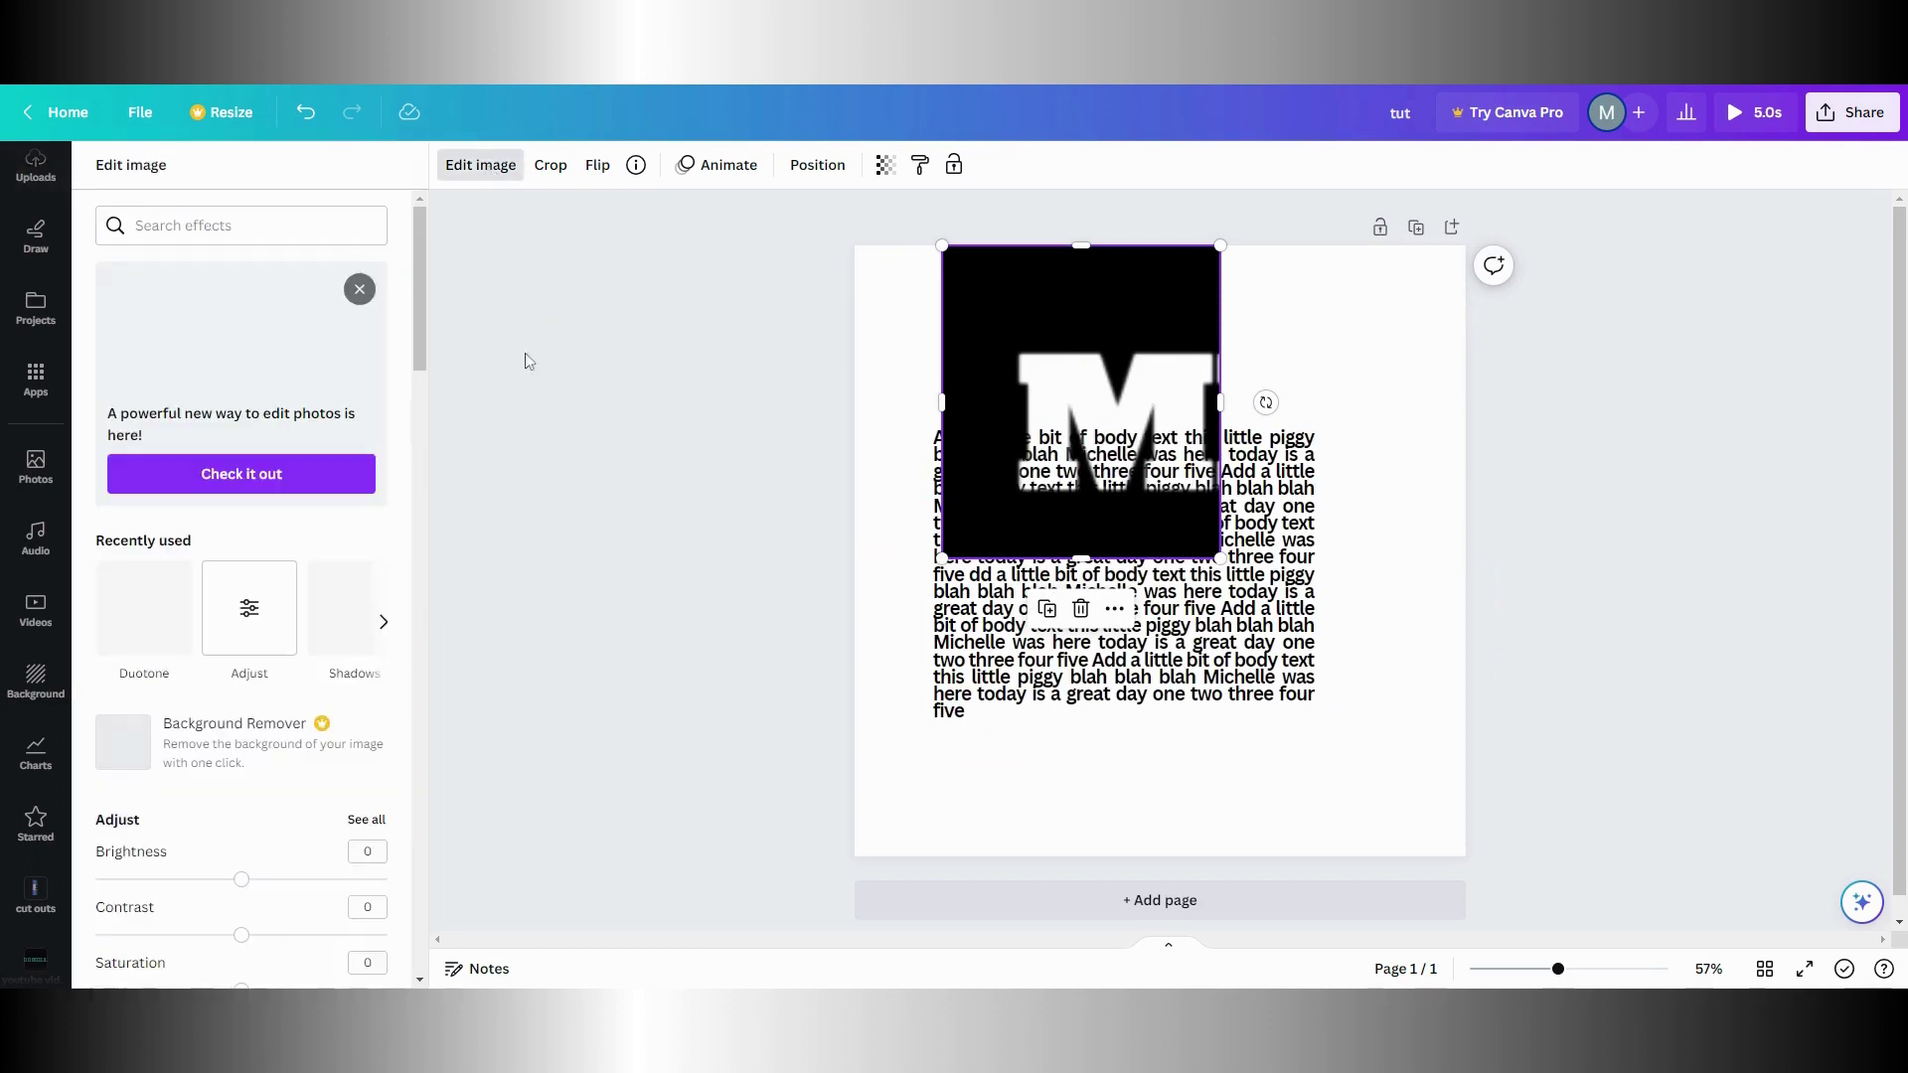
{"action": "left_click", "coordinate": [254, 618]}
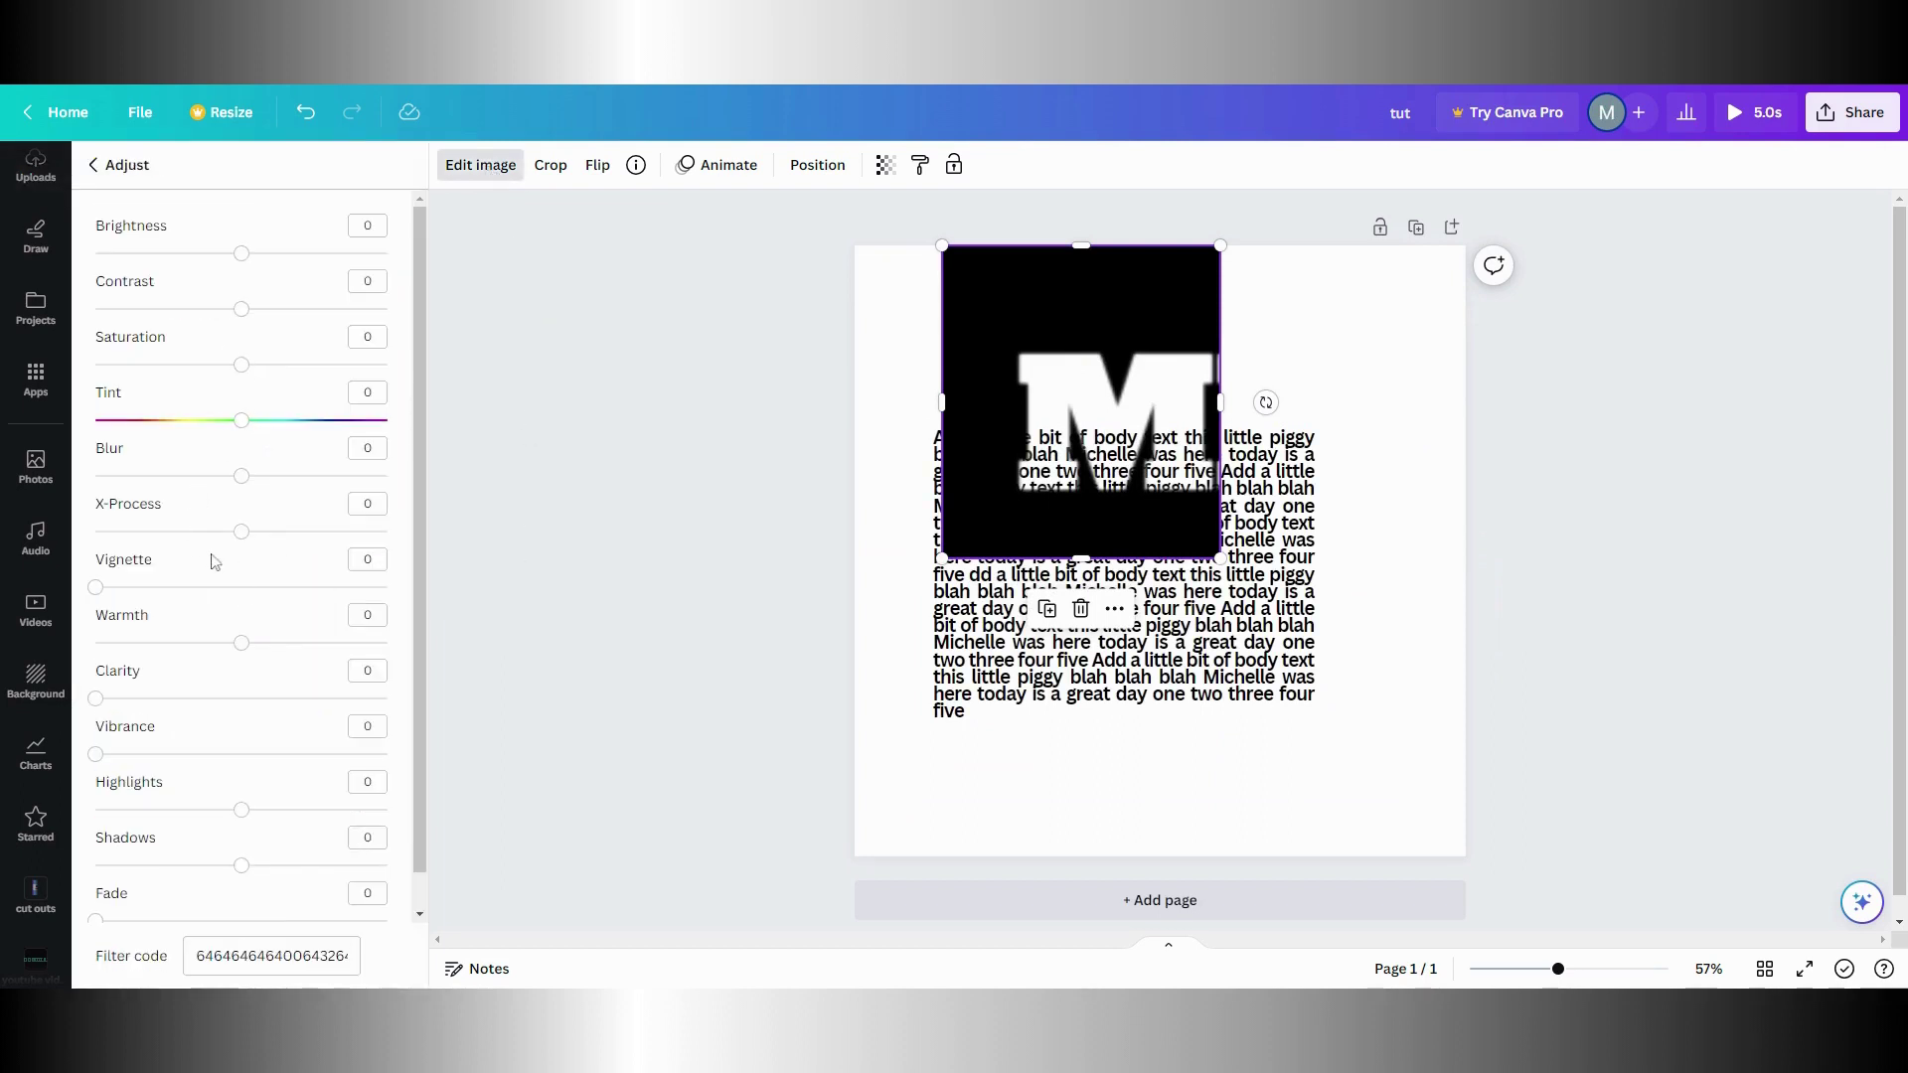
{"action": "left_click_drag", "start_coordinate": [238, 479], "coordinate": [95, 476]}
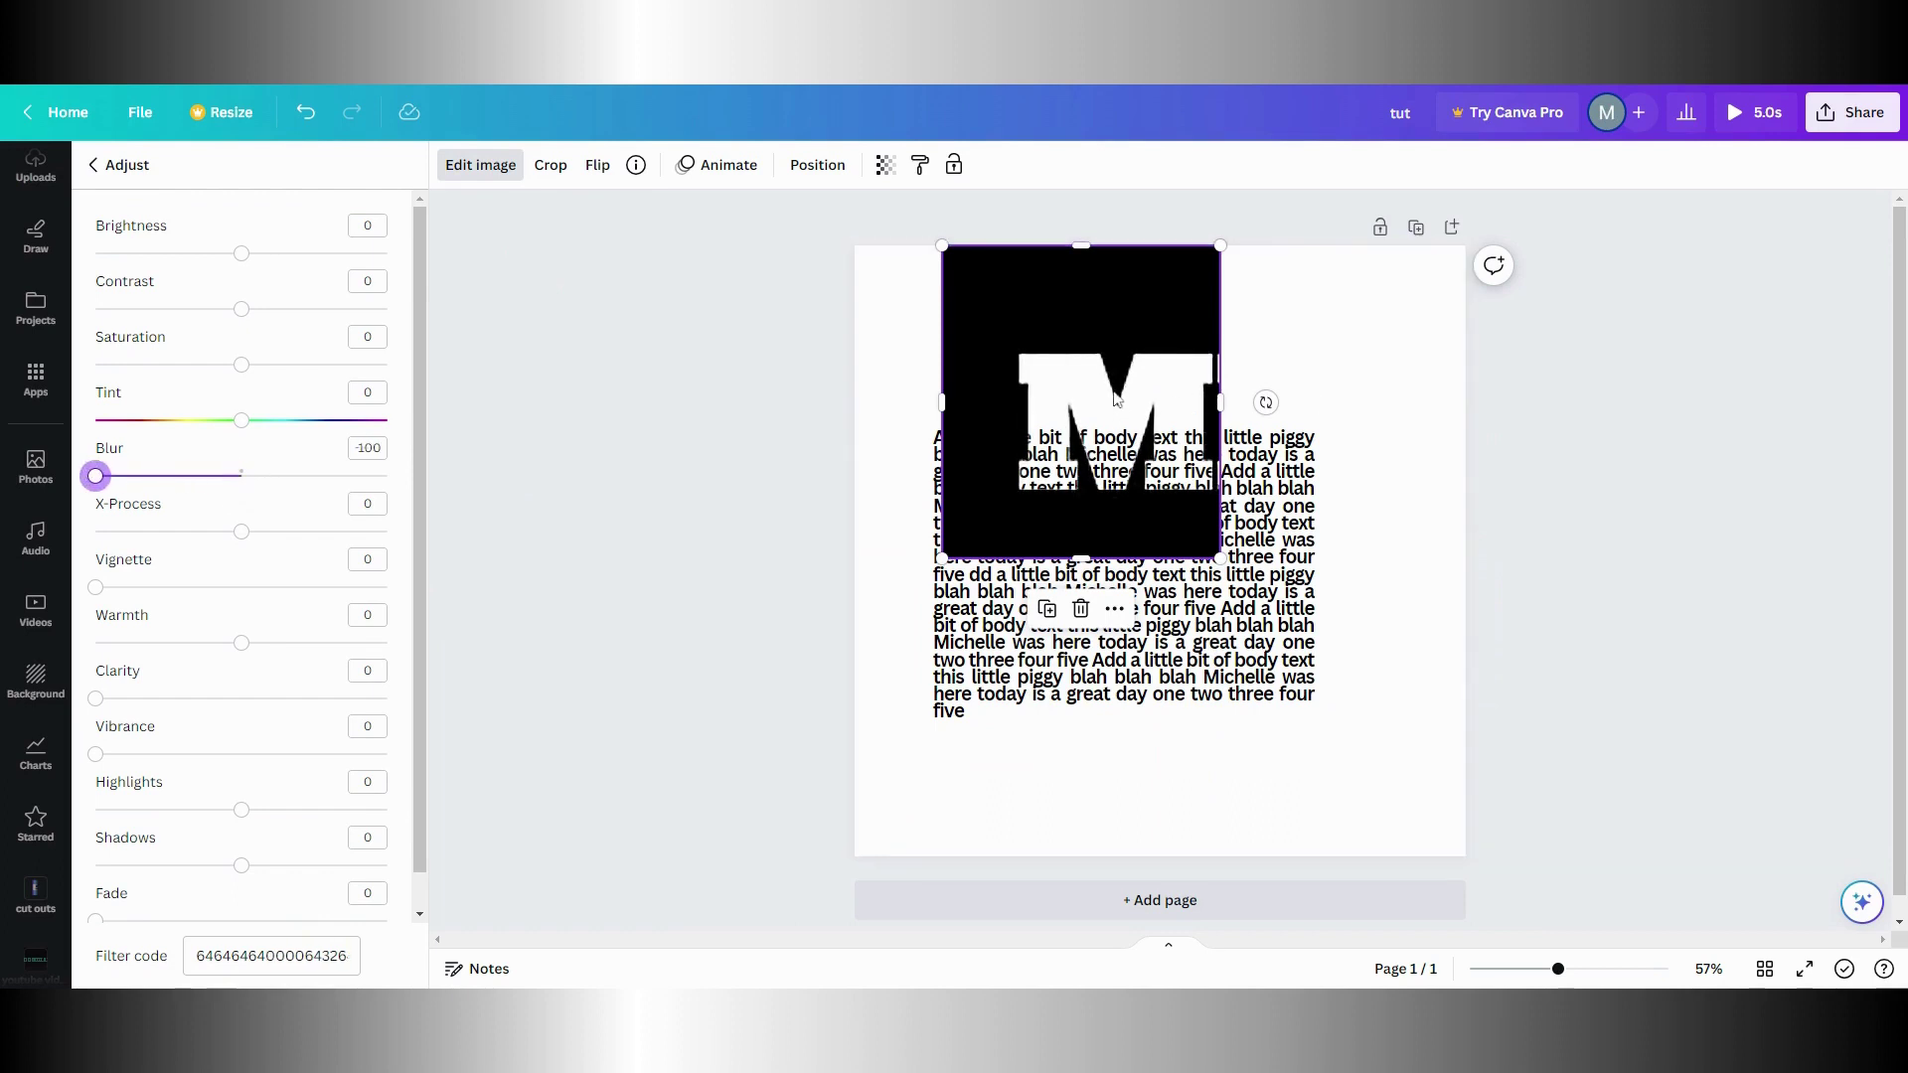
Narrow the M image slightly, then enlarge it to cover the text block
{"action": "left_click", "coordinate": [1232, 575]}
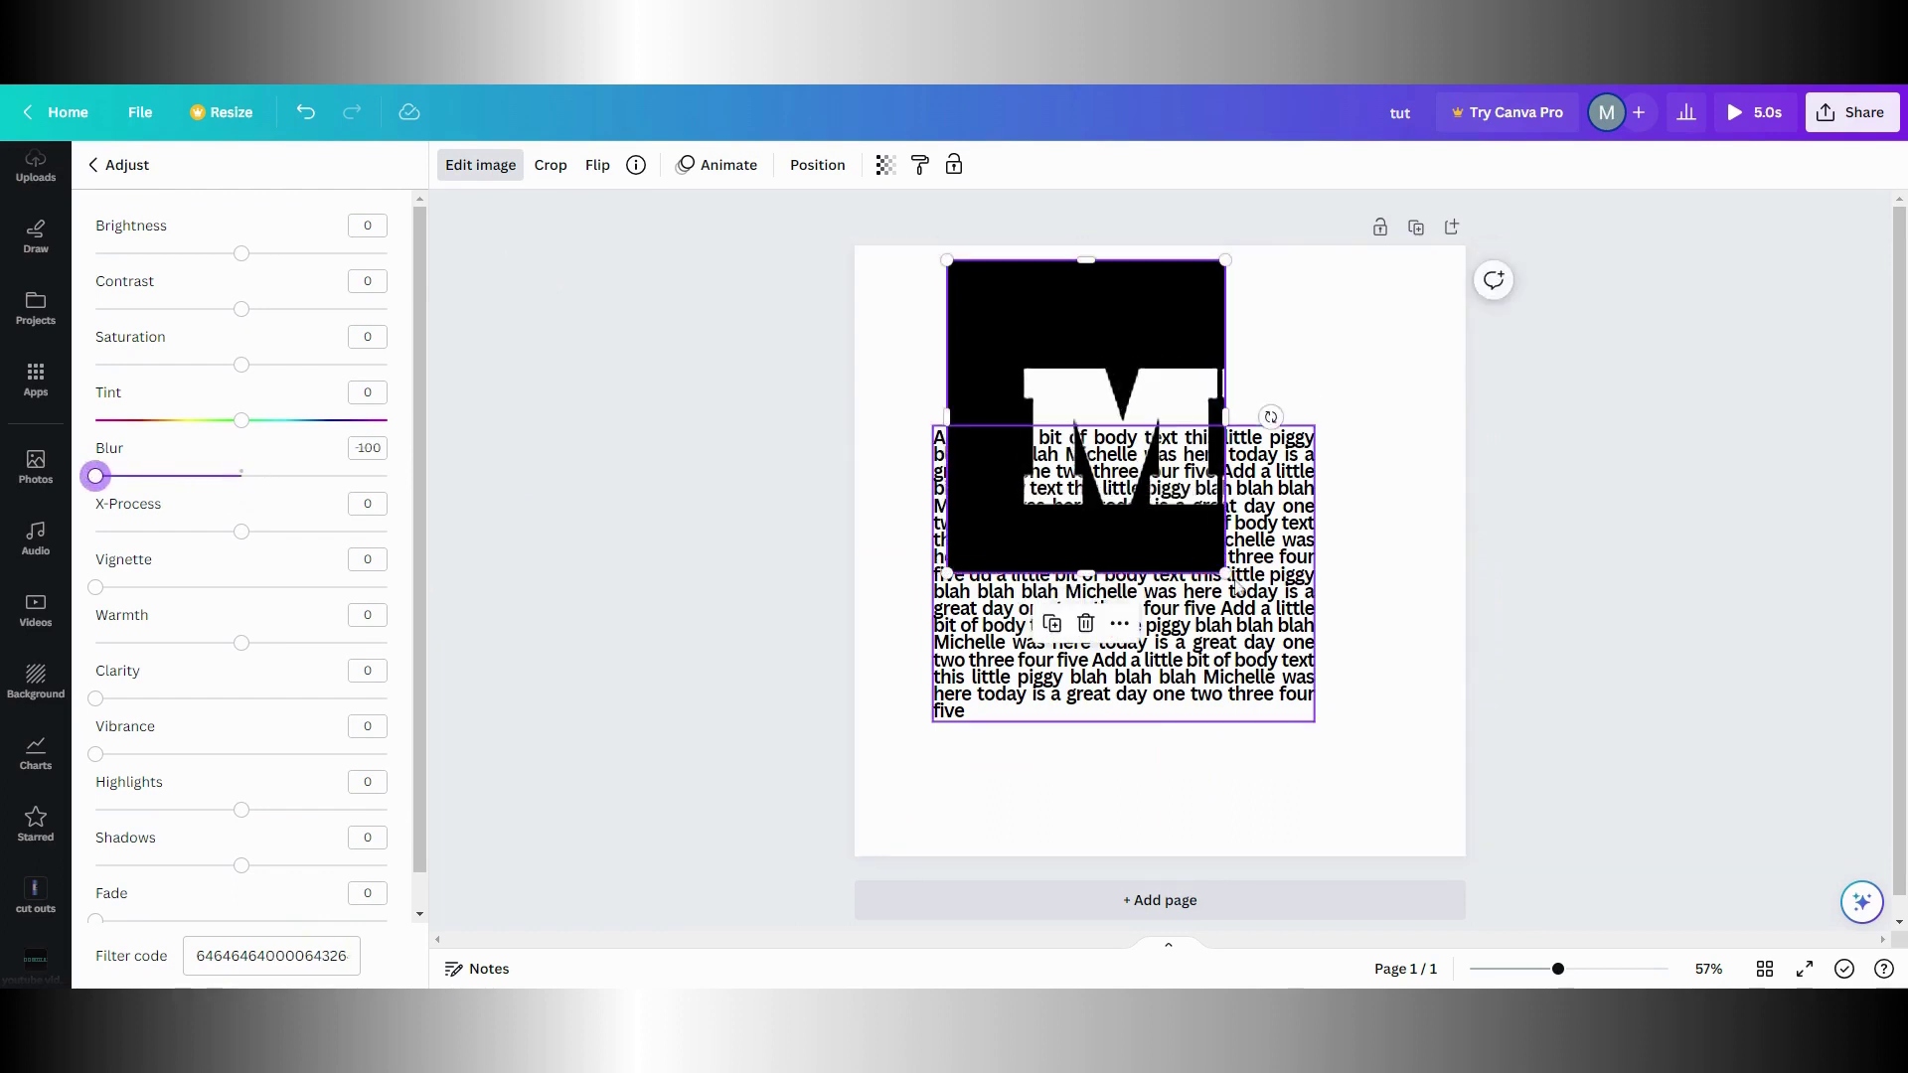
{"action": "left_click", "coordinate": [1220, 441]}
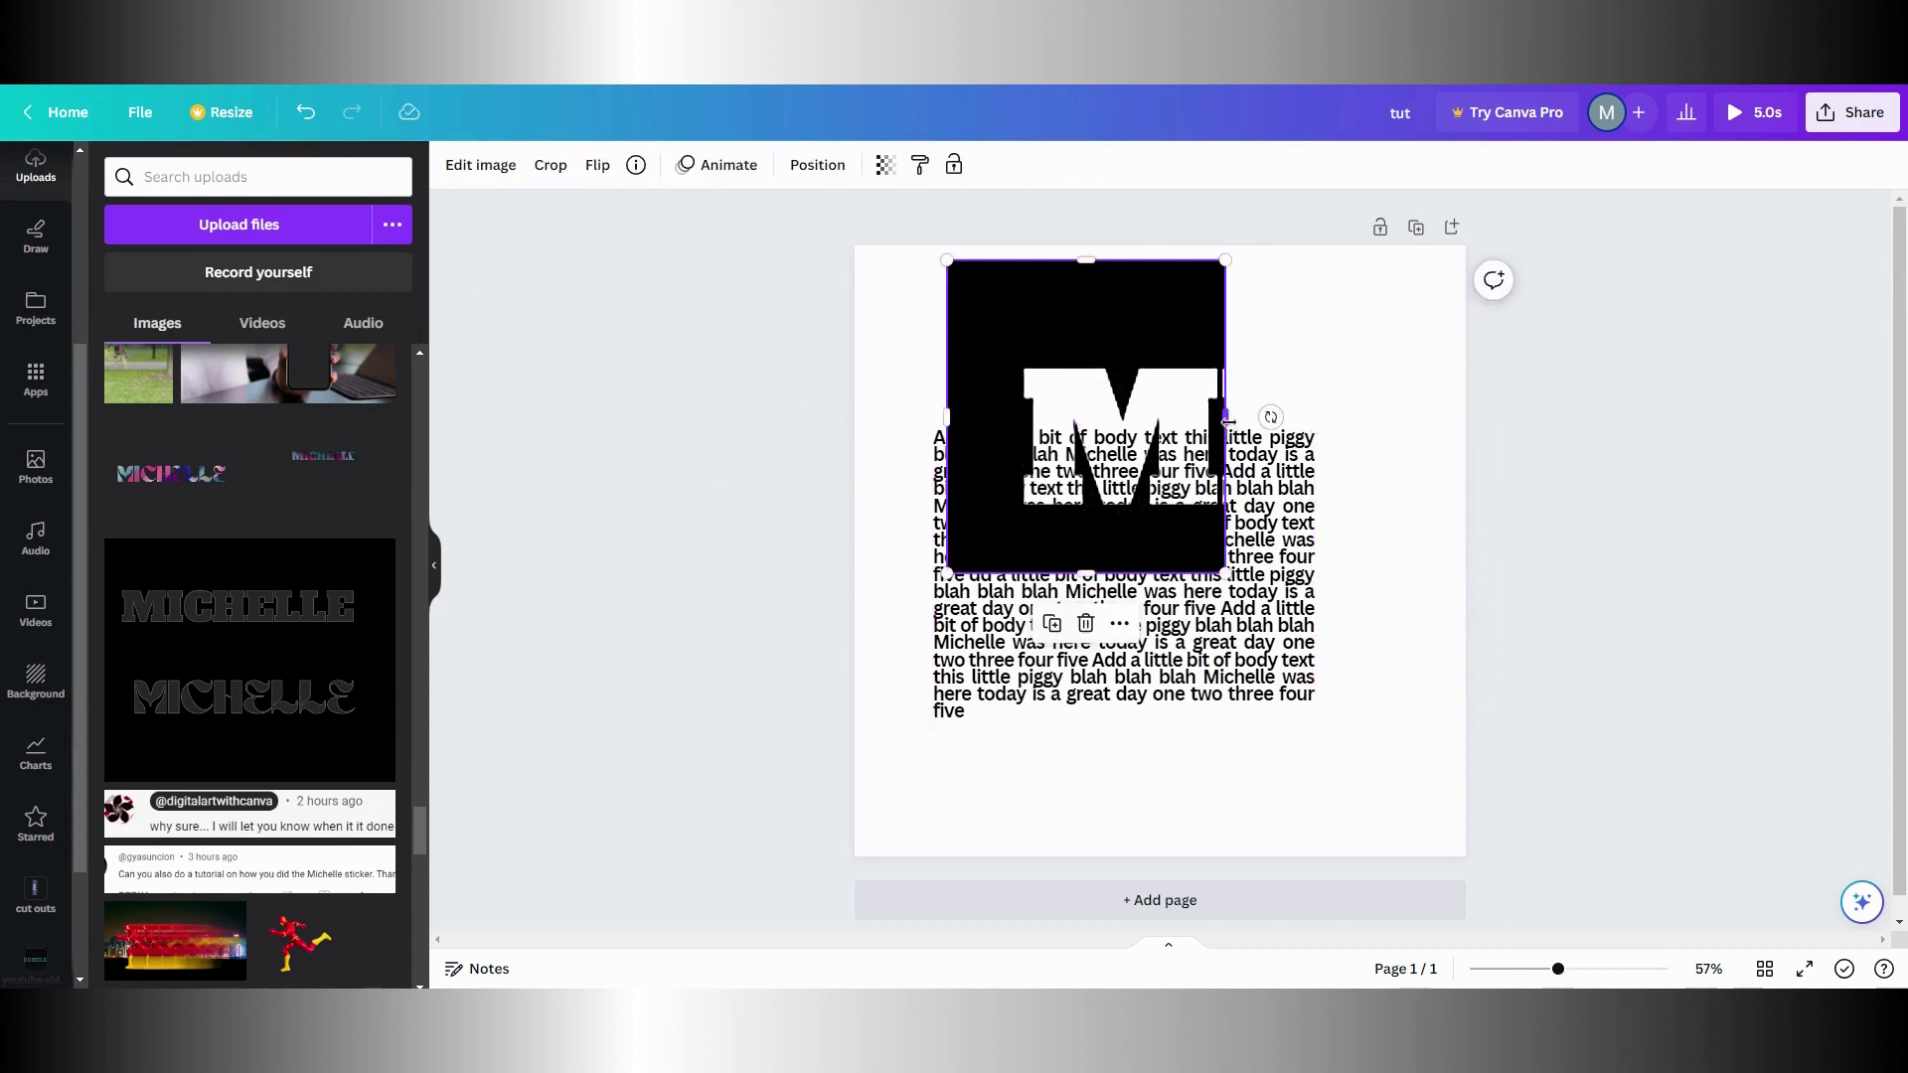
{"action": "left_click_drag", "start_coordinate": [1228, 420], "coordinate": [1223, 417]}
{"action": "left_click_drag", "start_coordinate": [1222, 571], "coordinate": [1408, 787]}
Reposition the enlarged M cutout left and up over the text block
{"action": "left_click_drag", "start_coordinate": [1302, 754], "coordinate": [1192, 729]}
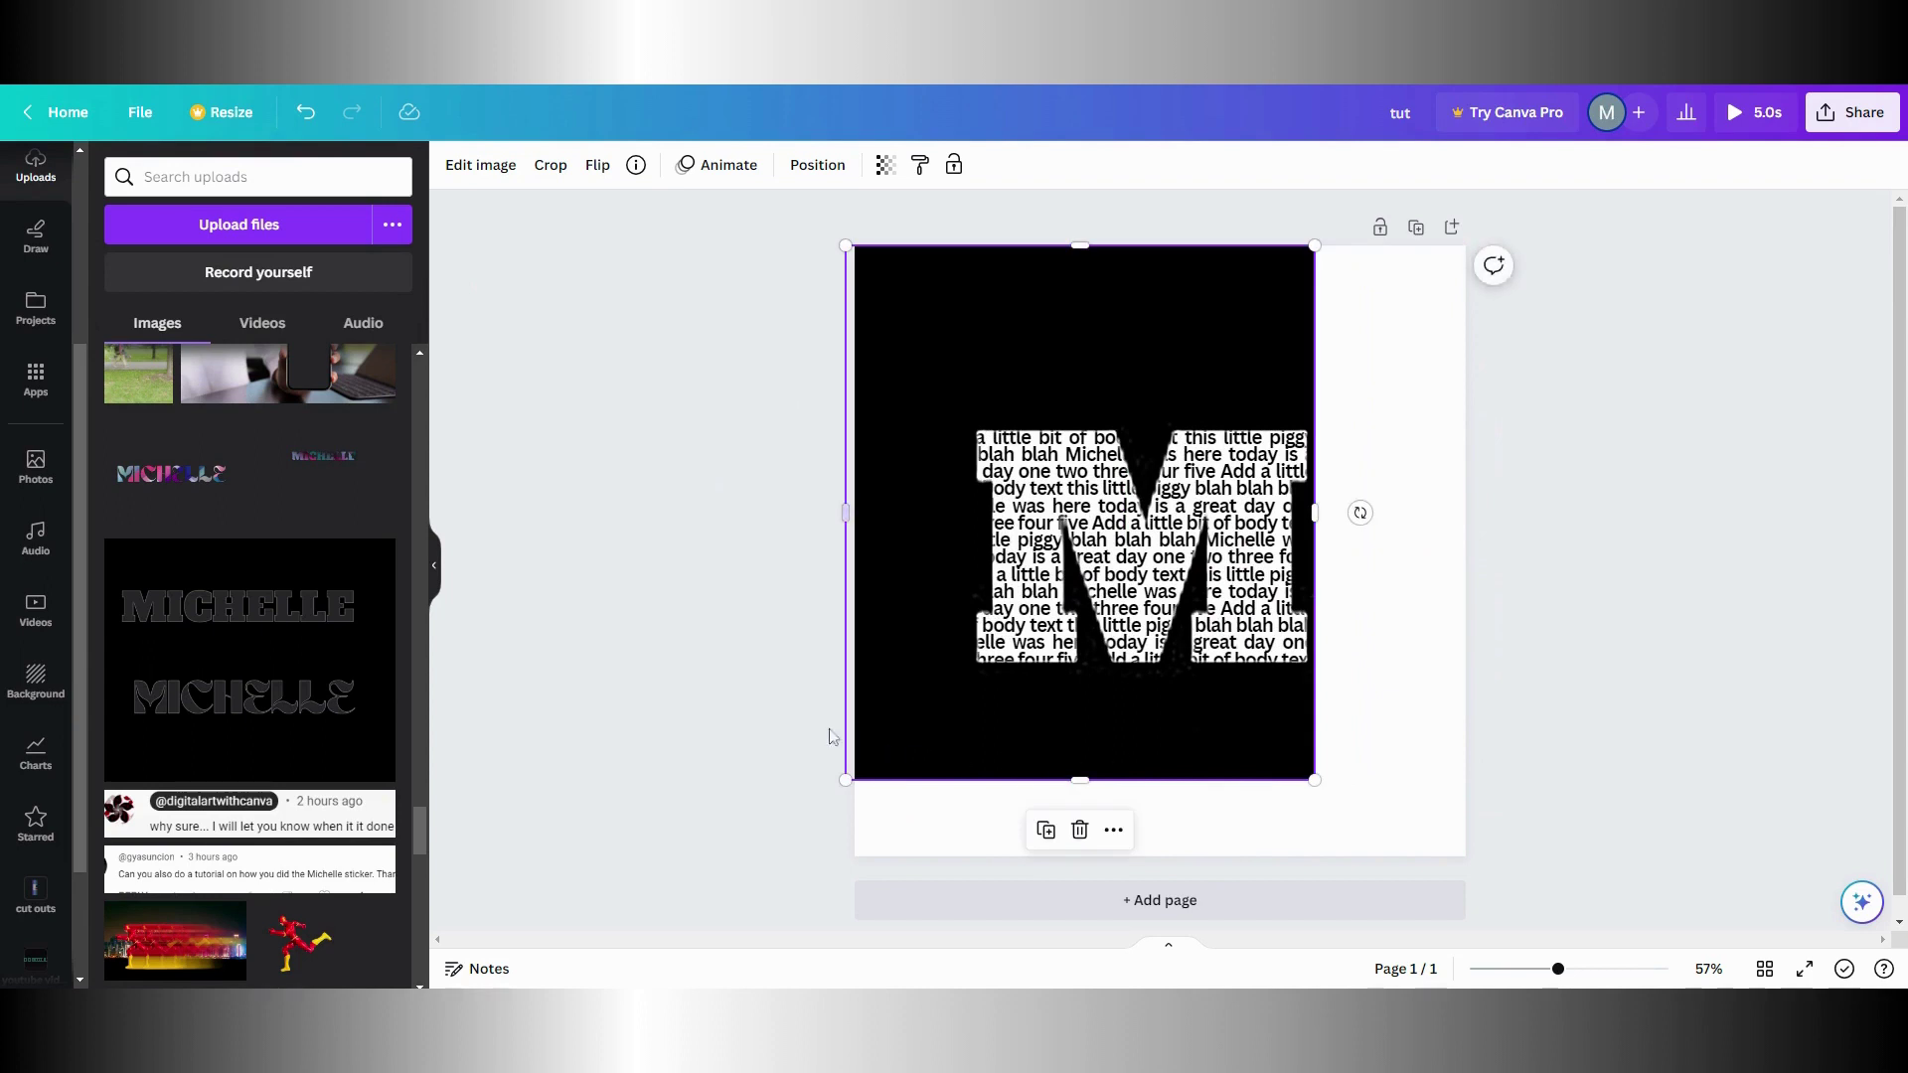
{"action": "left_click", "coordinate": [802, 706]}
{"action": "left_click", "coordinate": [854, 377]}
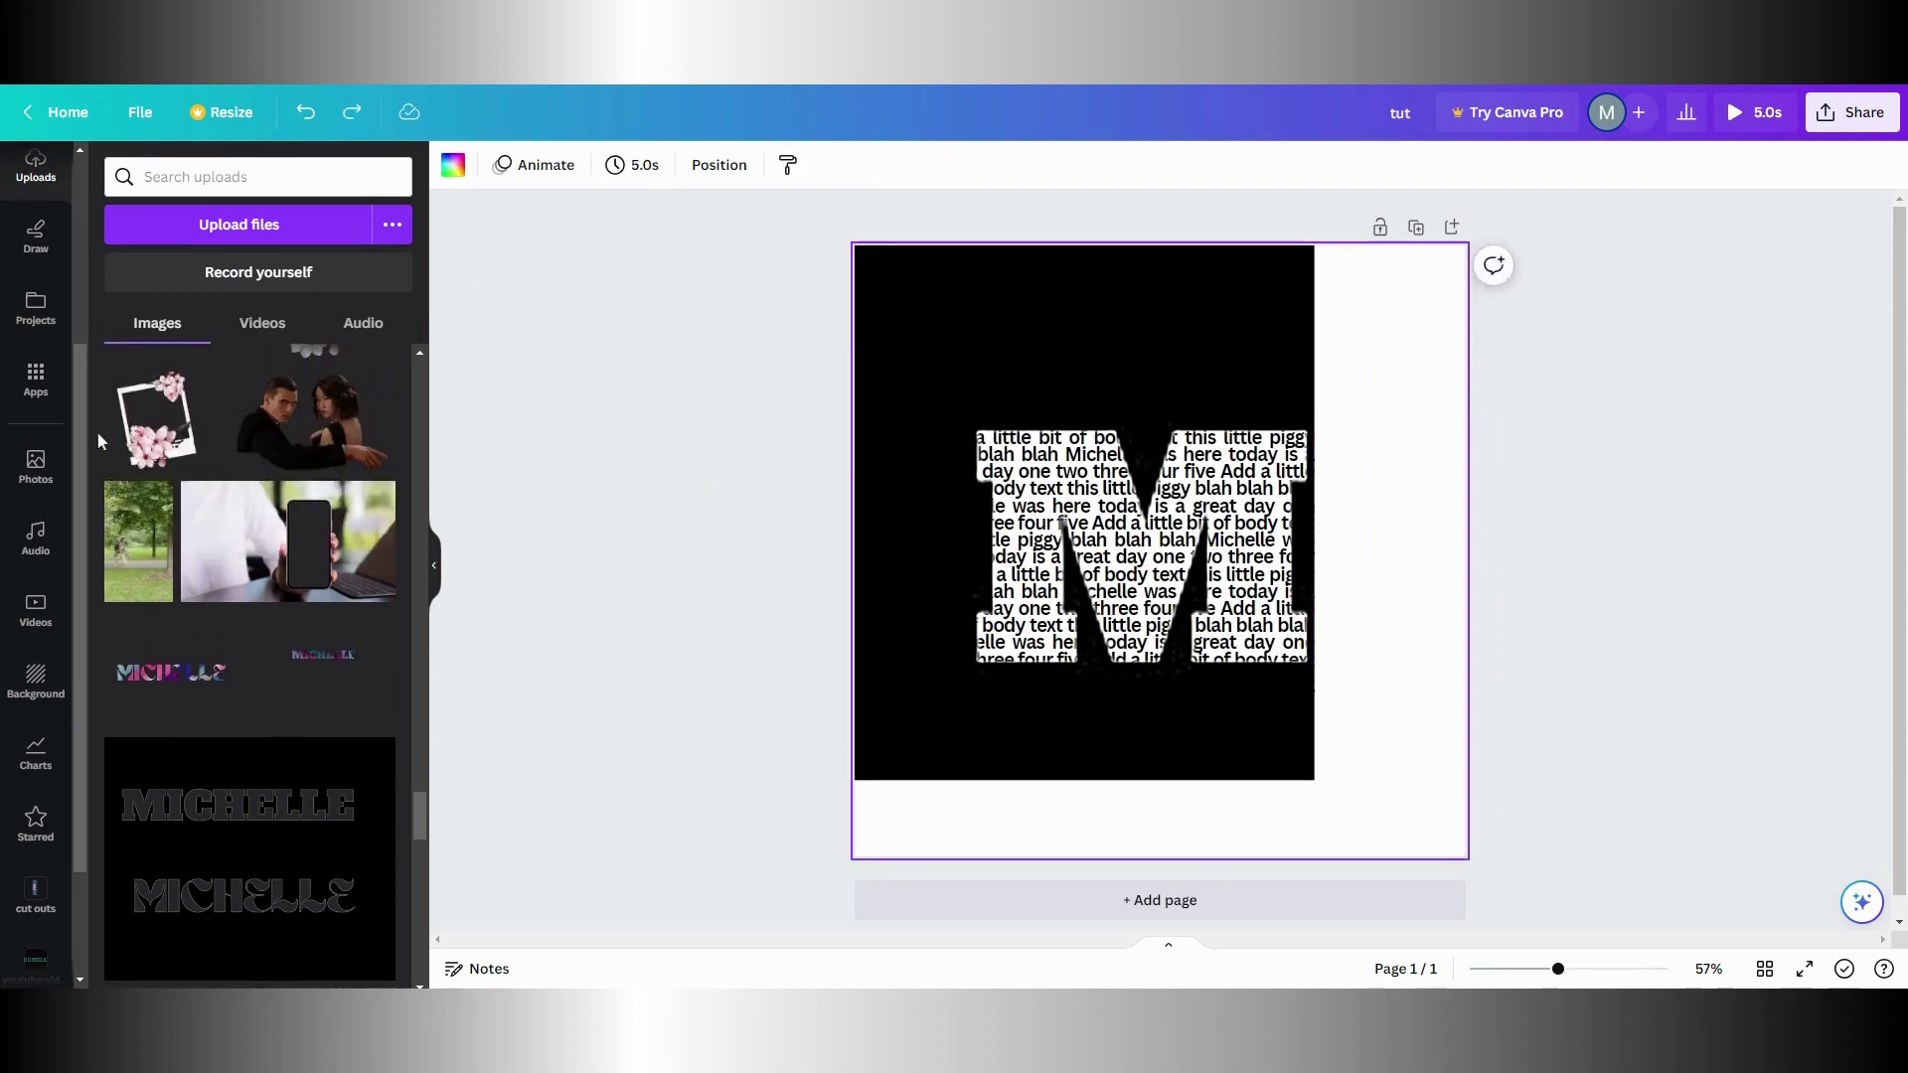
{"action": "scroll", "coordinate": [49, 398], "scroll_direction": "up", "scroll_amount": 3}
{"action": "left_click", "coordinate": [35, 246]}
{"action": "left_click", "coordinate": [356, 217]}
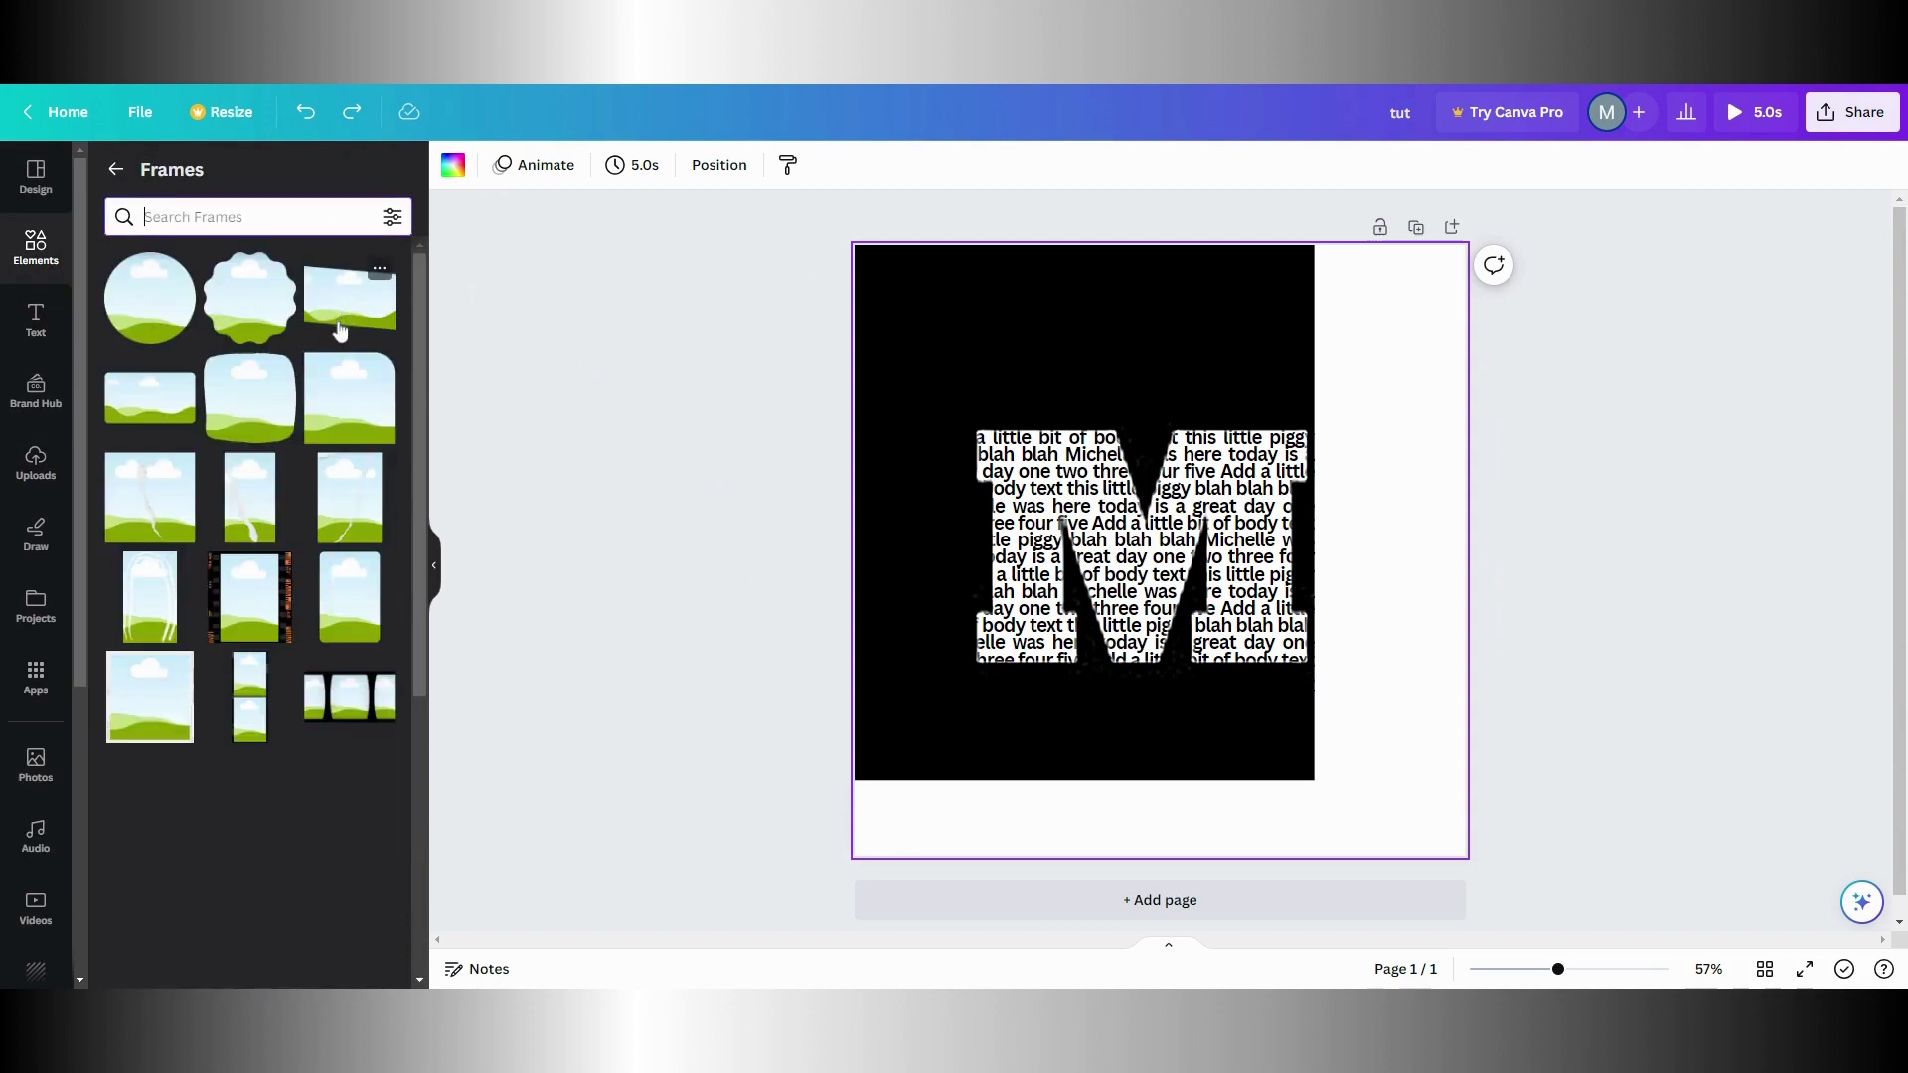
{"action": "left_click", "coordinate": [113, 172]}
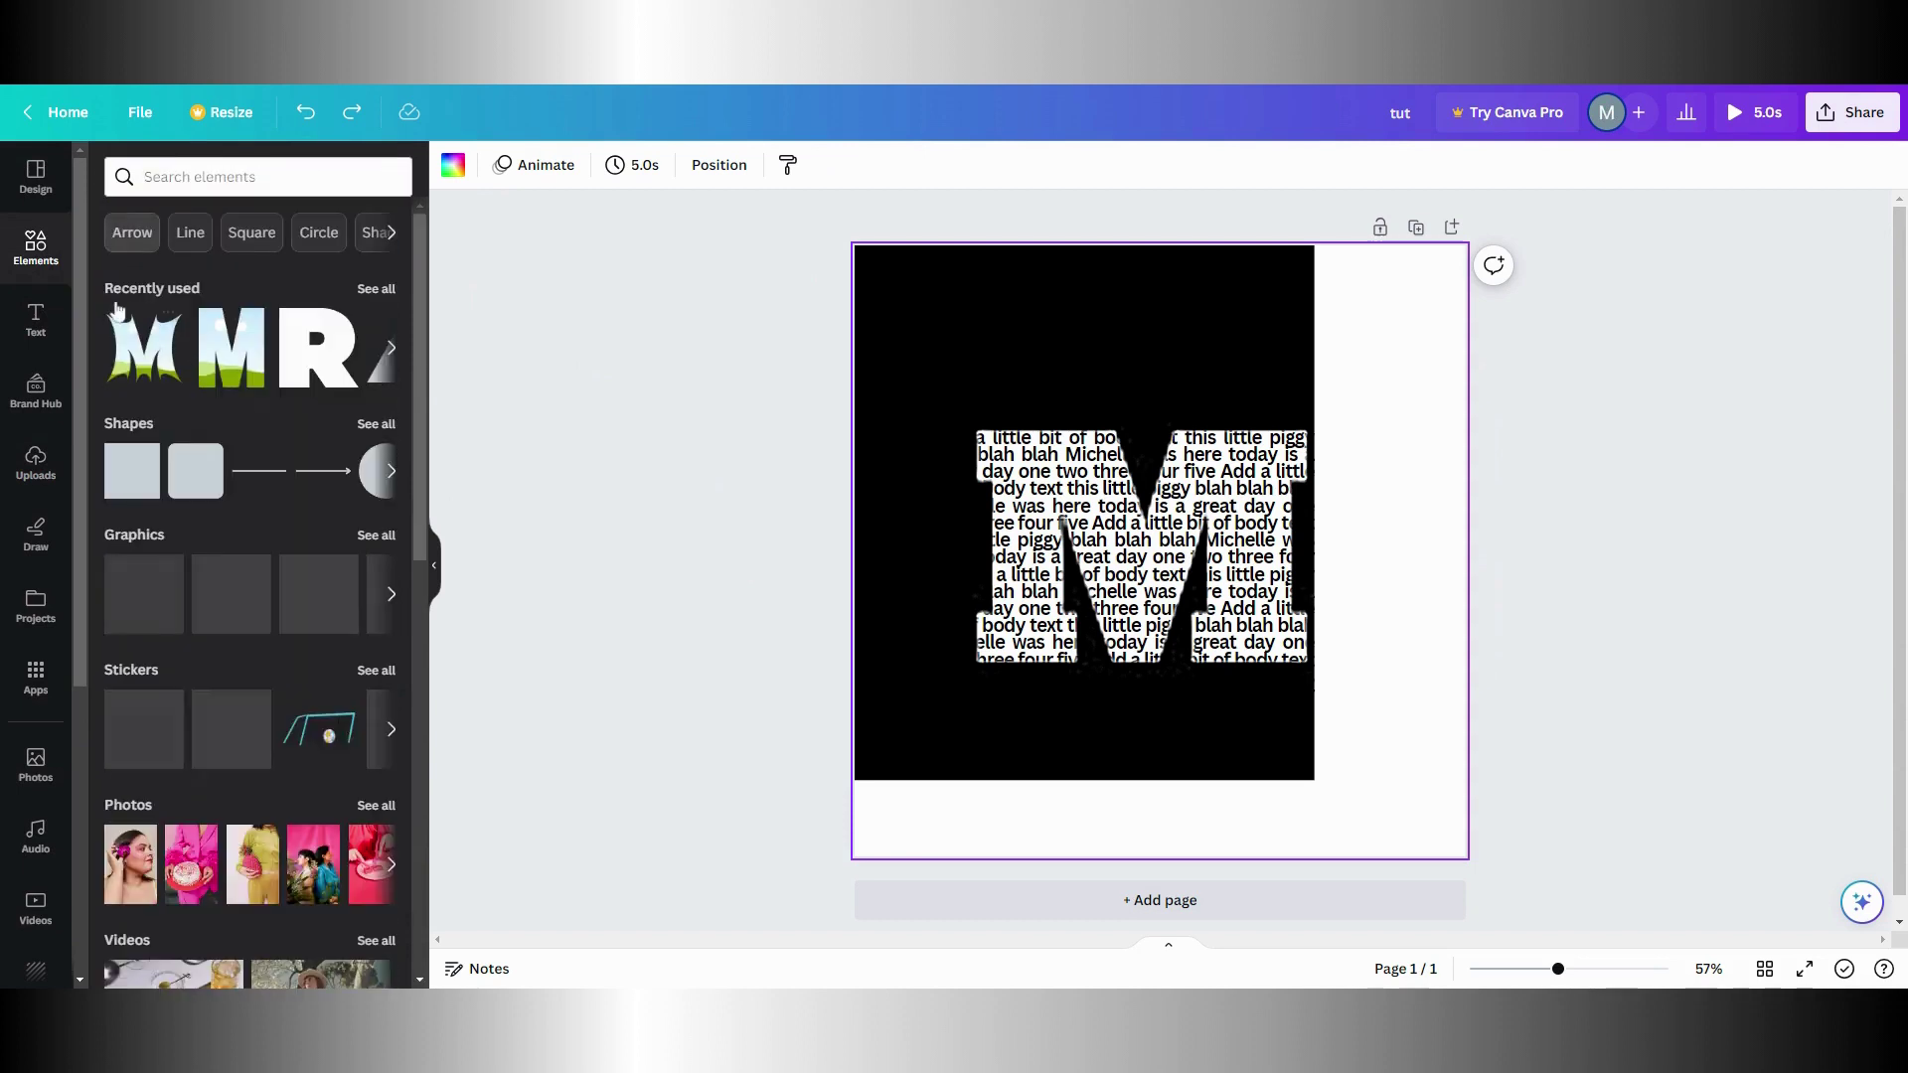
Add a square, stretch it down the page's right edge and colour it black
{"action": "left_click", "coordinate": [127, 477]}
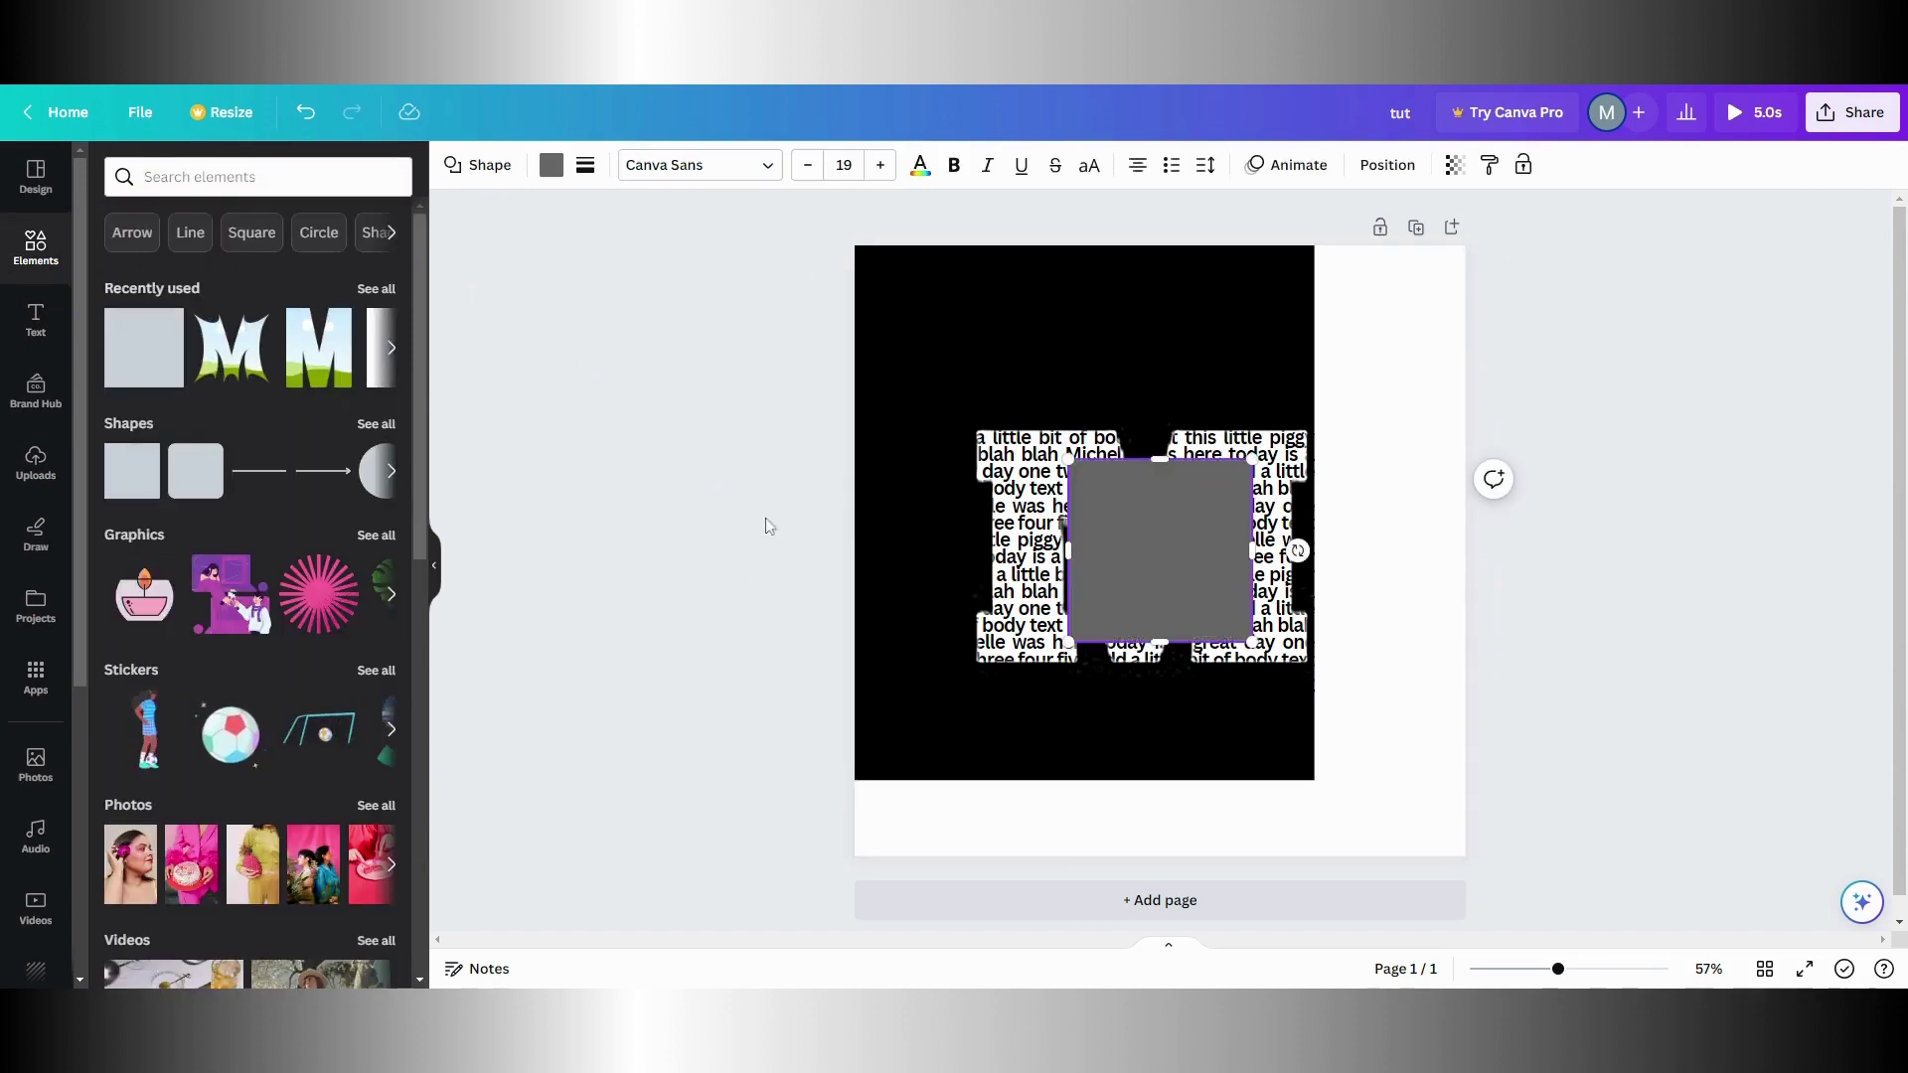
{"action": "left_click_drag", "start_coordinate": [1117, 548], "coordinate": [1355, 336]}
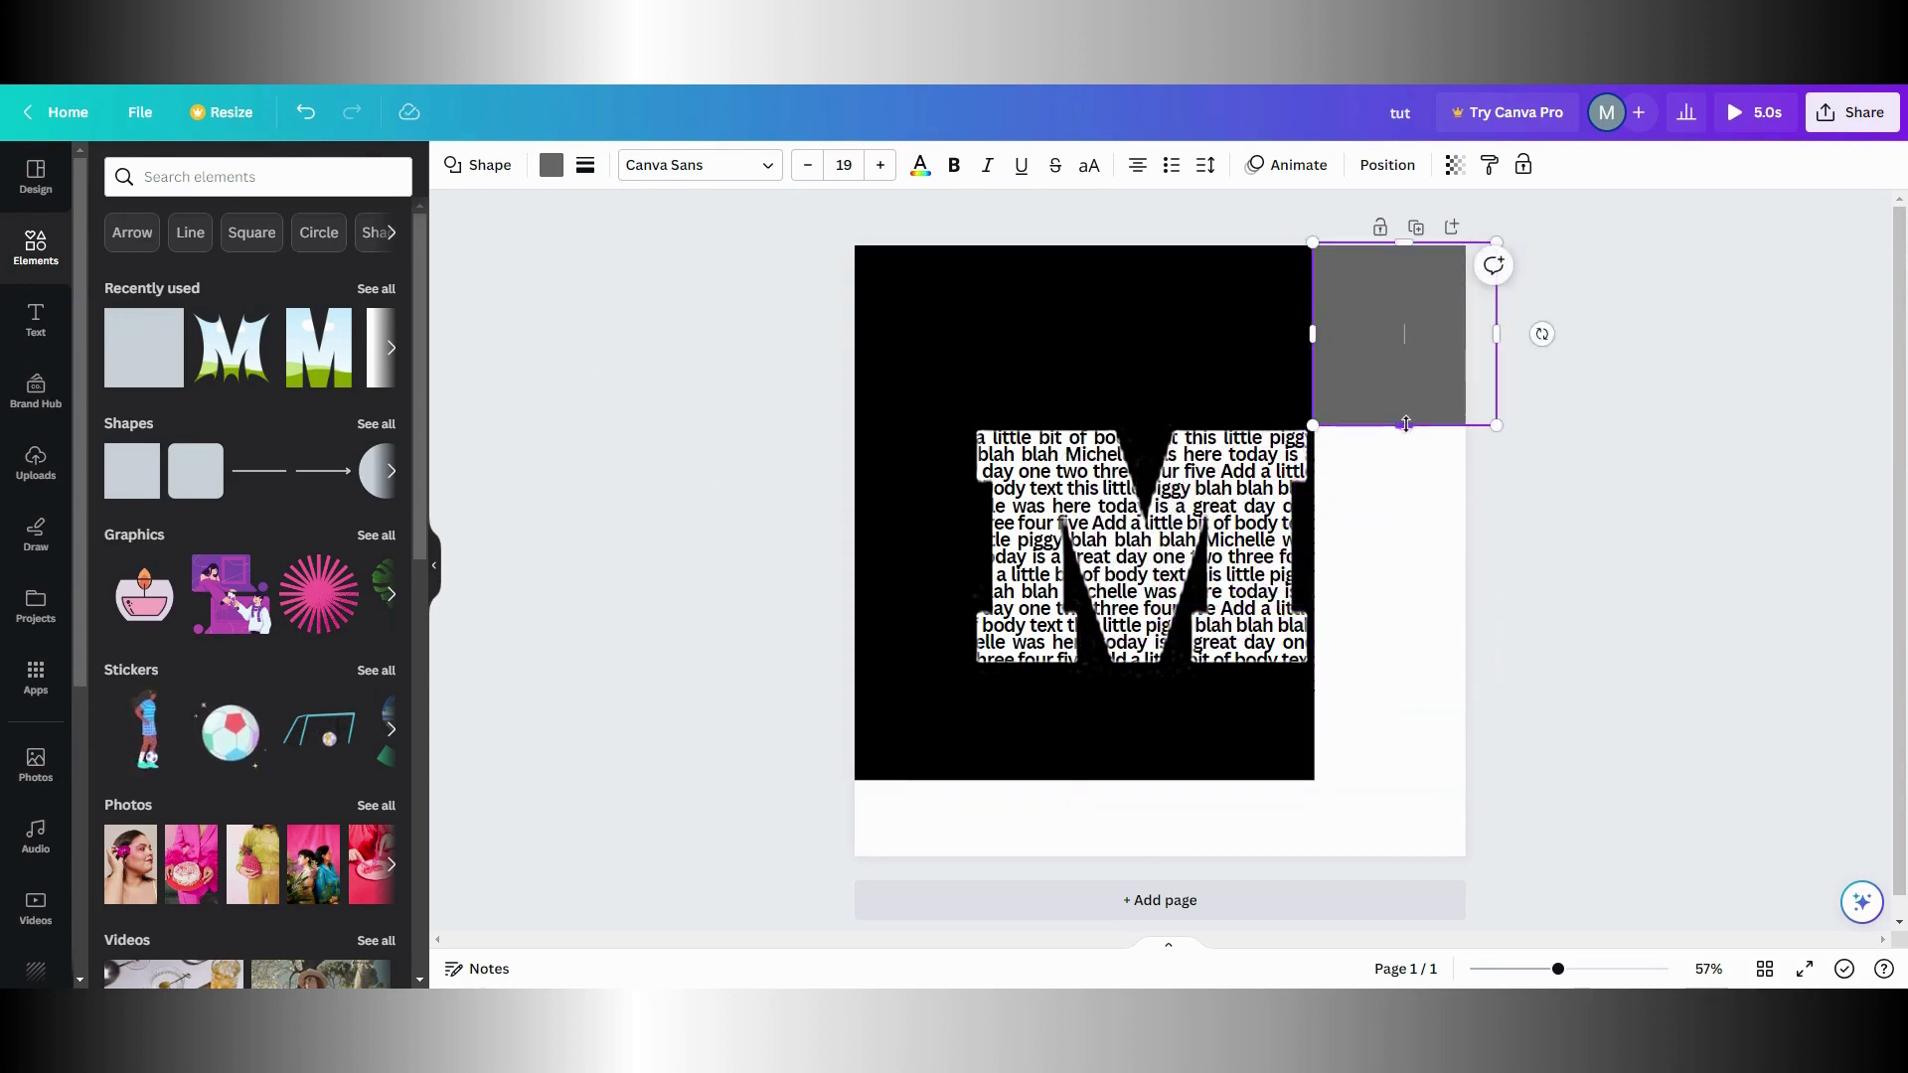
{"action": "left_click_drag", "start_coordinate": [1405, 426], "coordinate": [1349, 867]}
{"action": "left_click", "coordinate": [551, 164]}
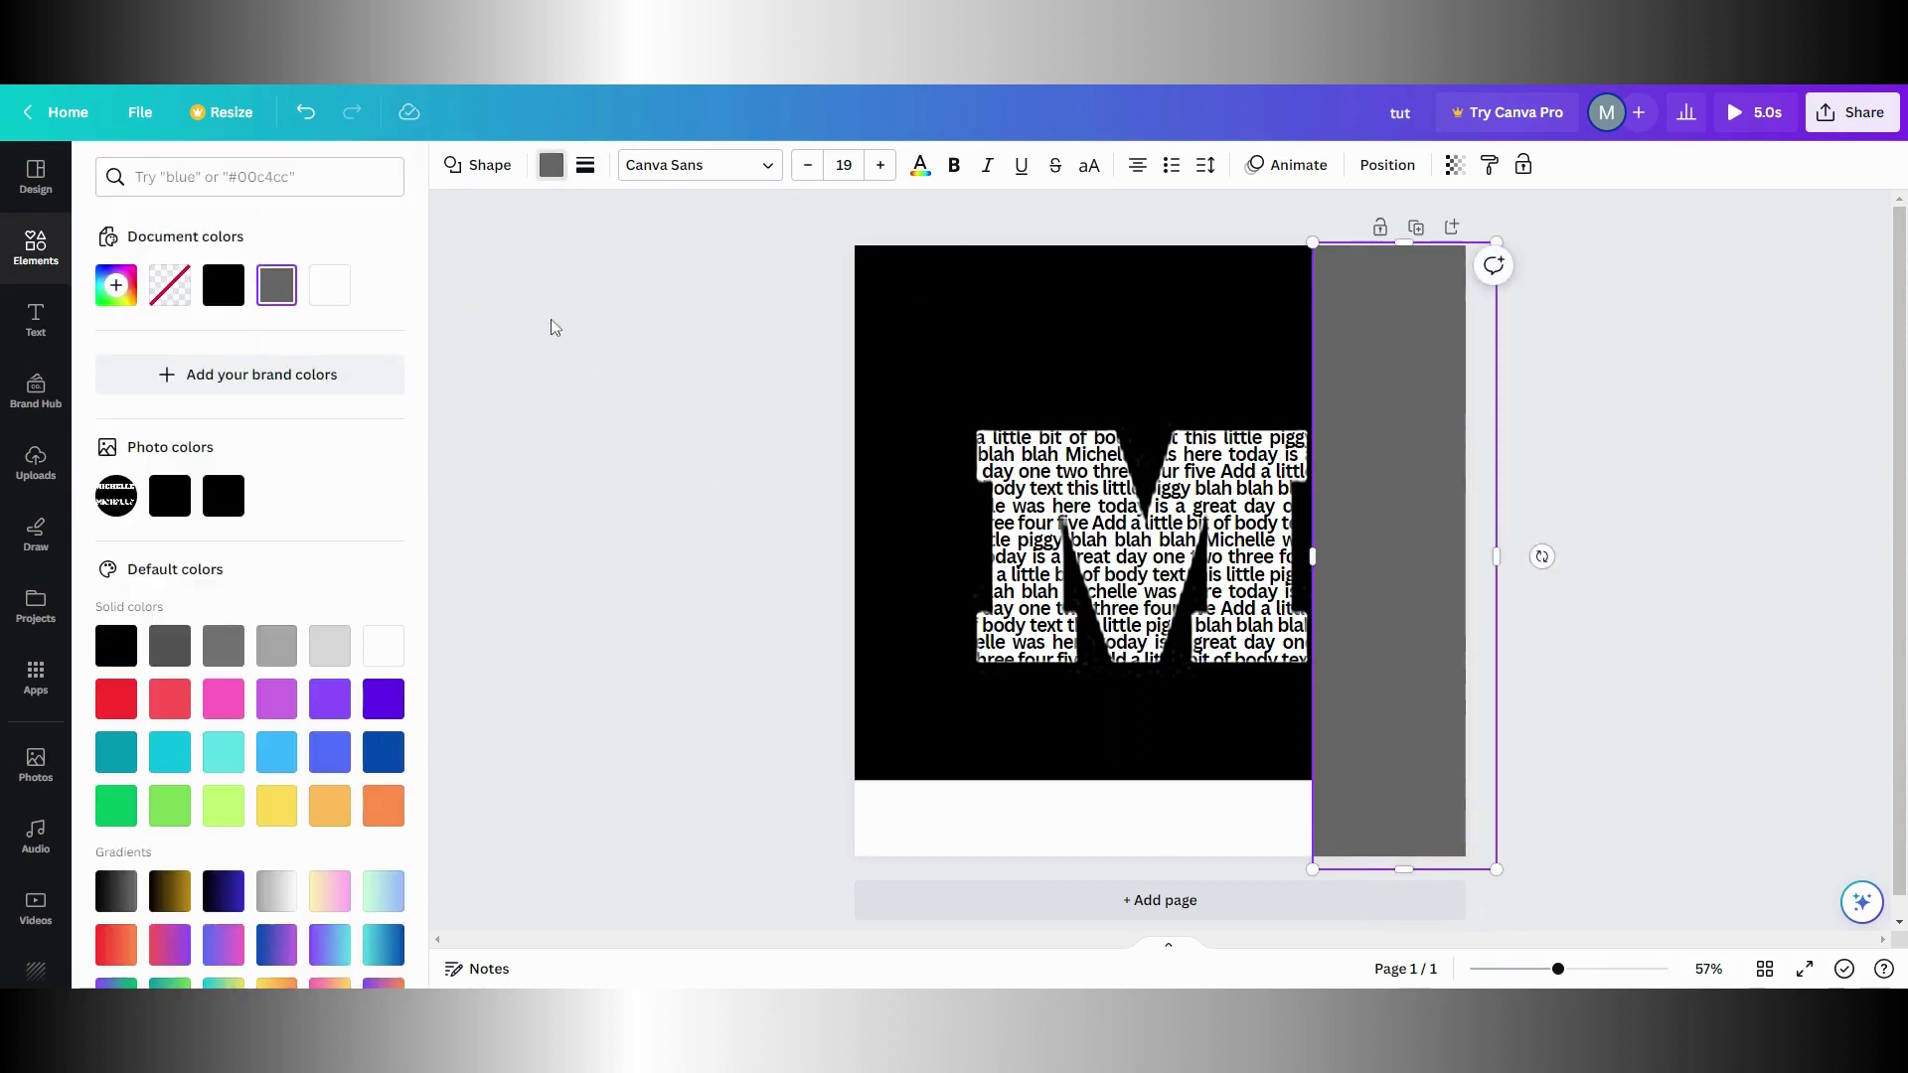
{"action": "left_click", "coordinate": [115, 646]}
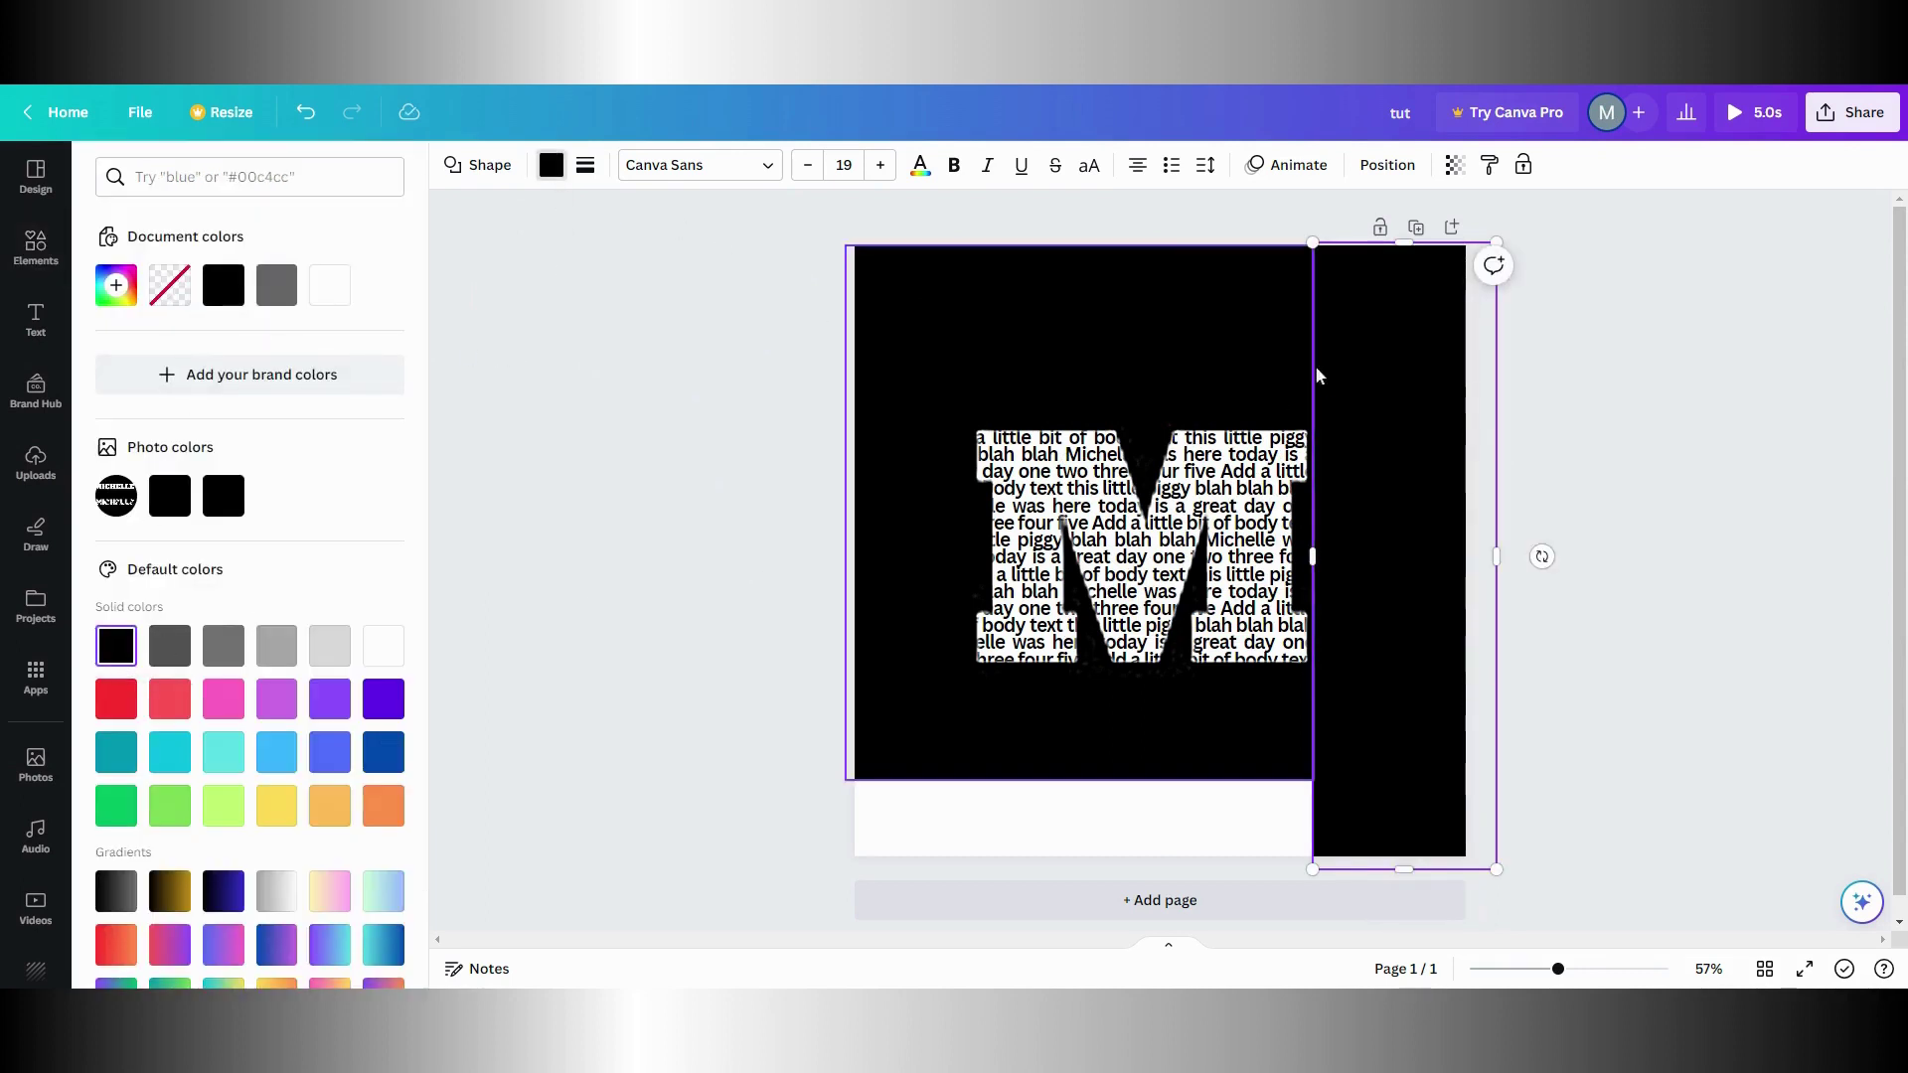
{"action": "left_click", "coordinate": [1458, 403]}
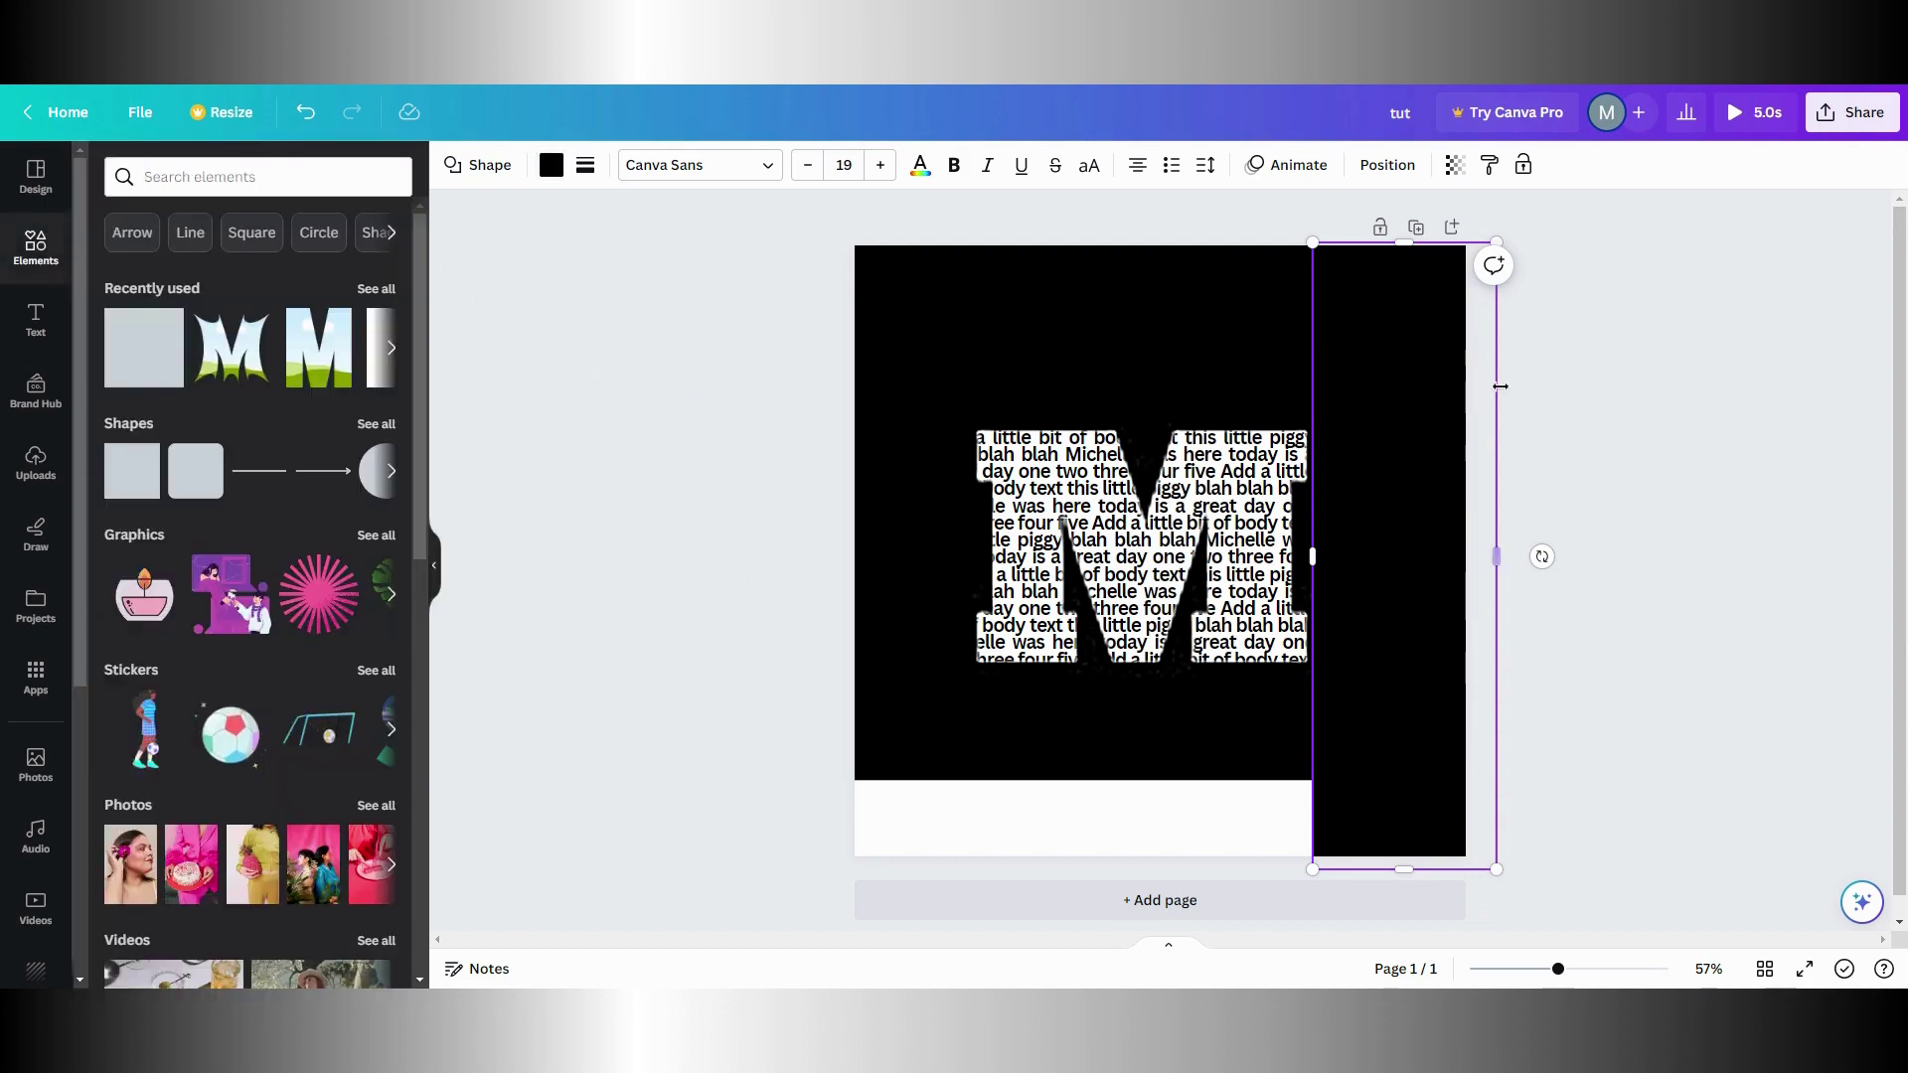
{"action": "left_click", "coordinate": [1572, 395]}
Duplicate the black rectangle and stretch the copy over the bottom white strip
{"action": "left_click", "coordinate": [1433, 433]}
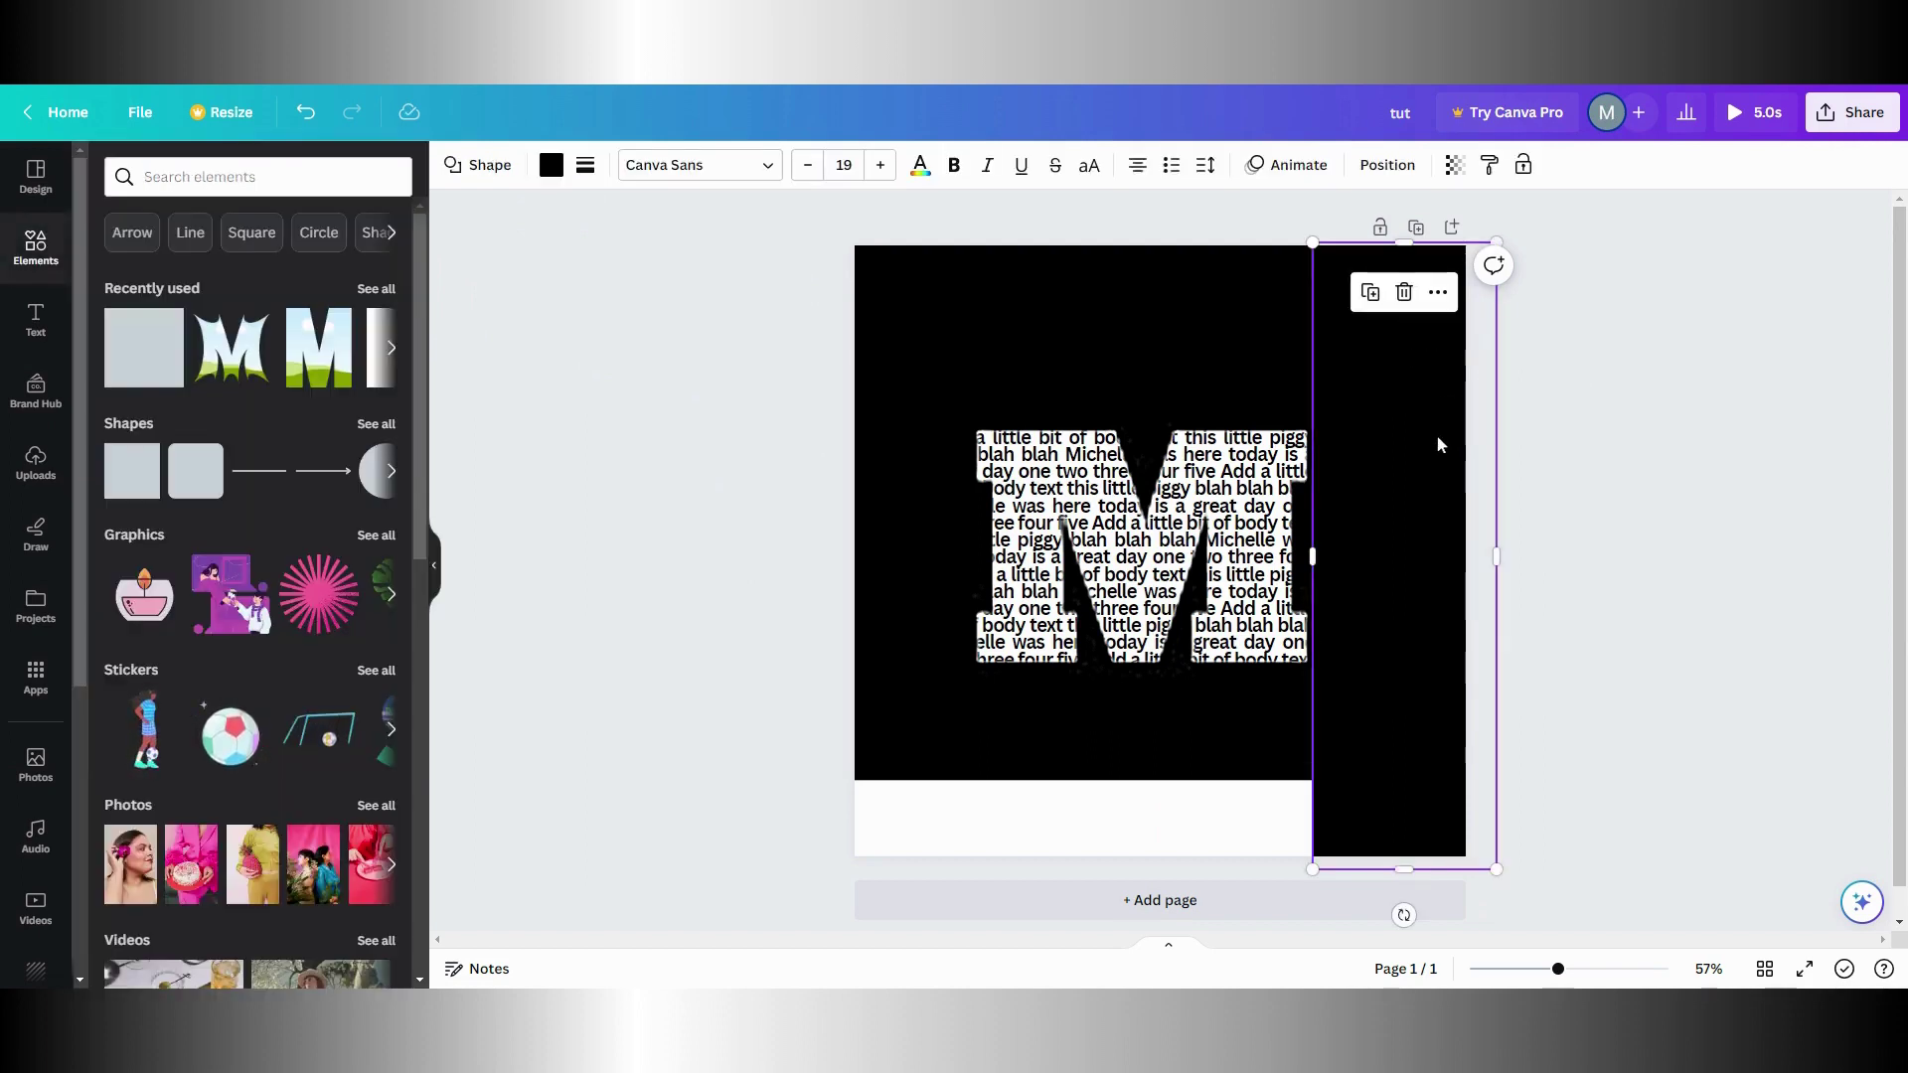
{"action": "left_click", "coordinate": [1377, 298]}
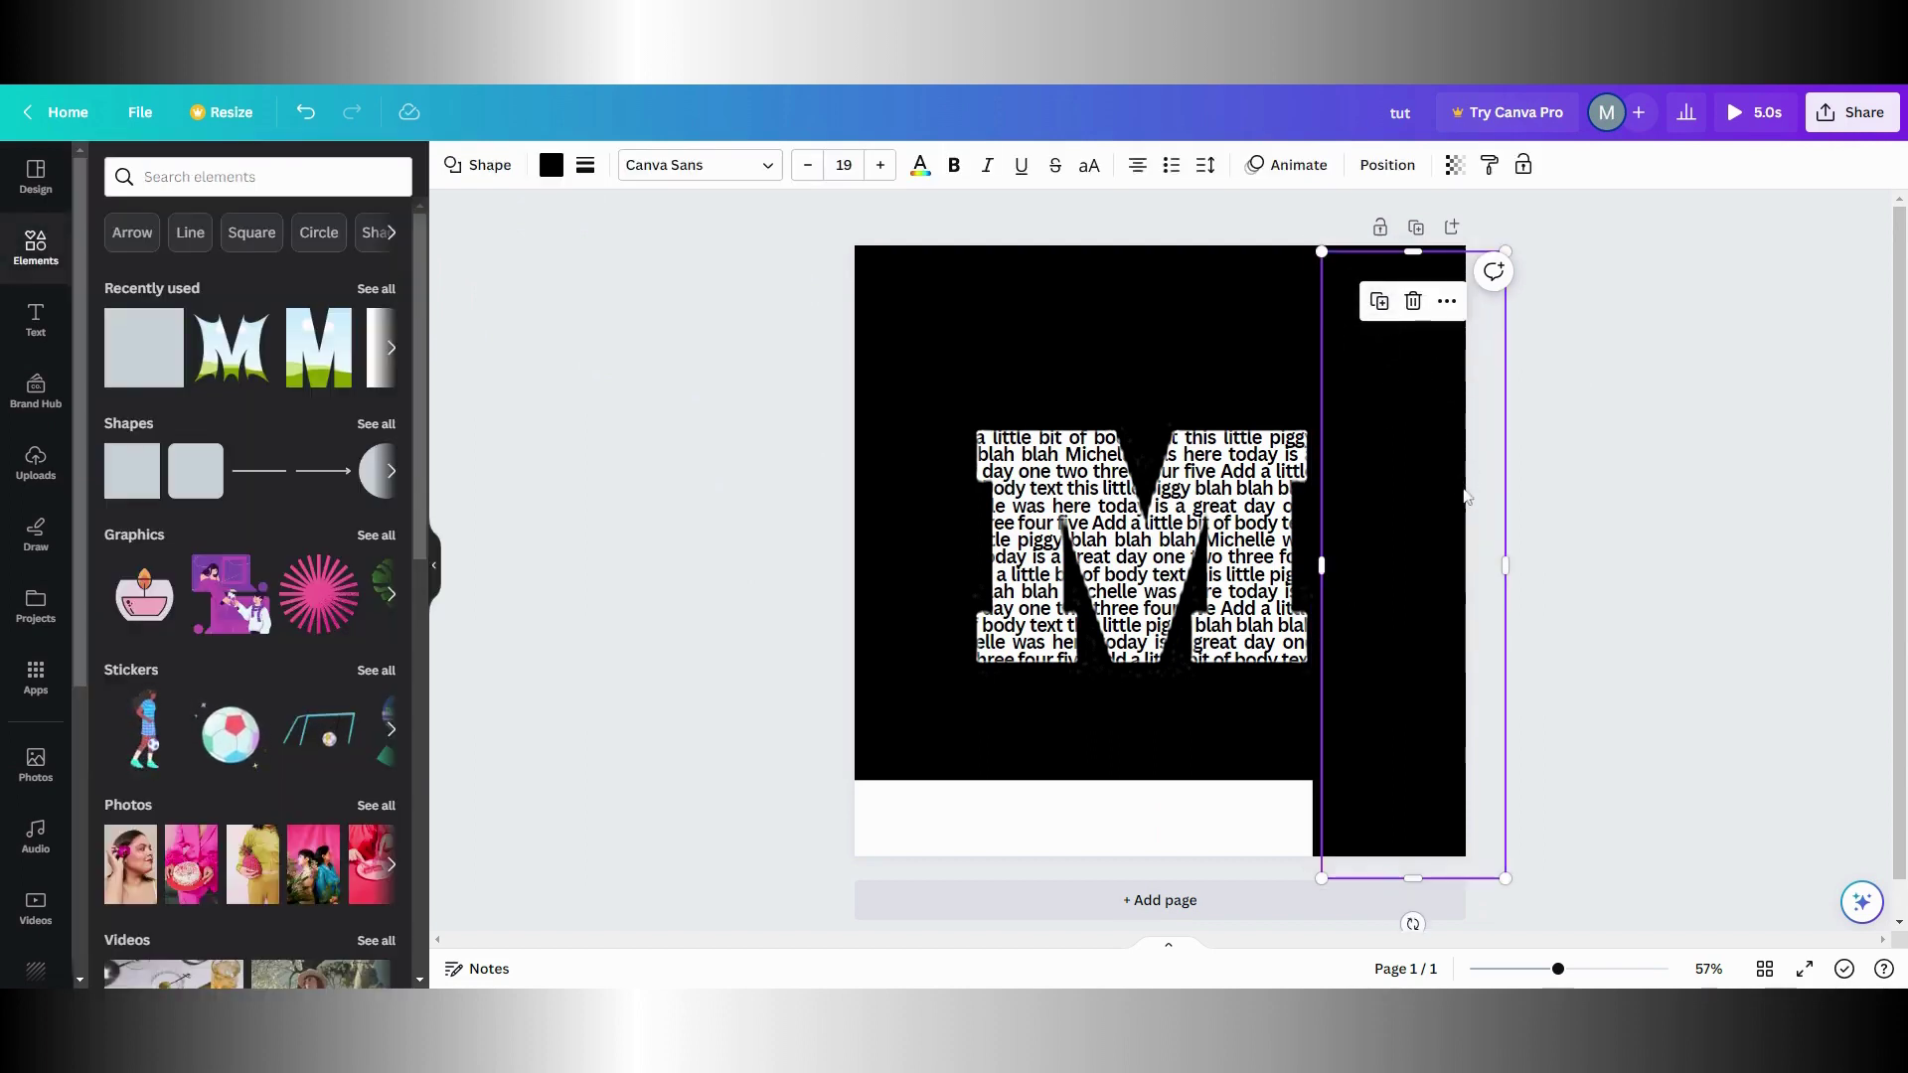
{"action": "left_click_drag", "start_coordinate": [1432, 536], "coordinate": [1422, 541]}
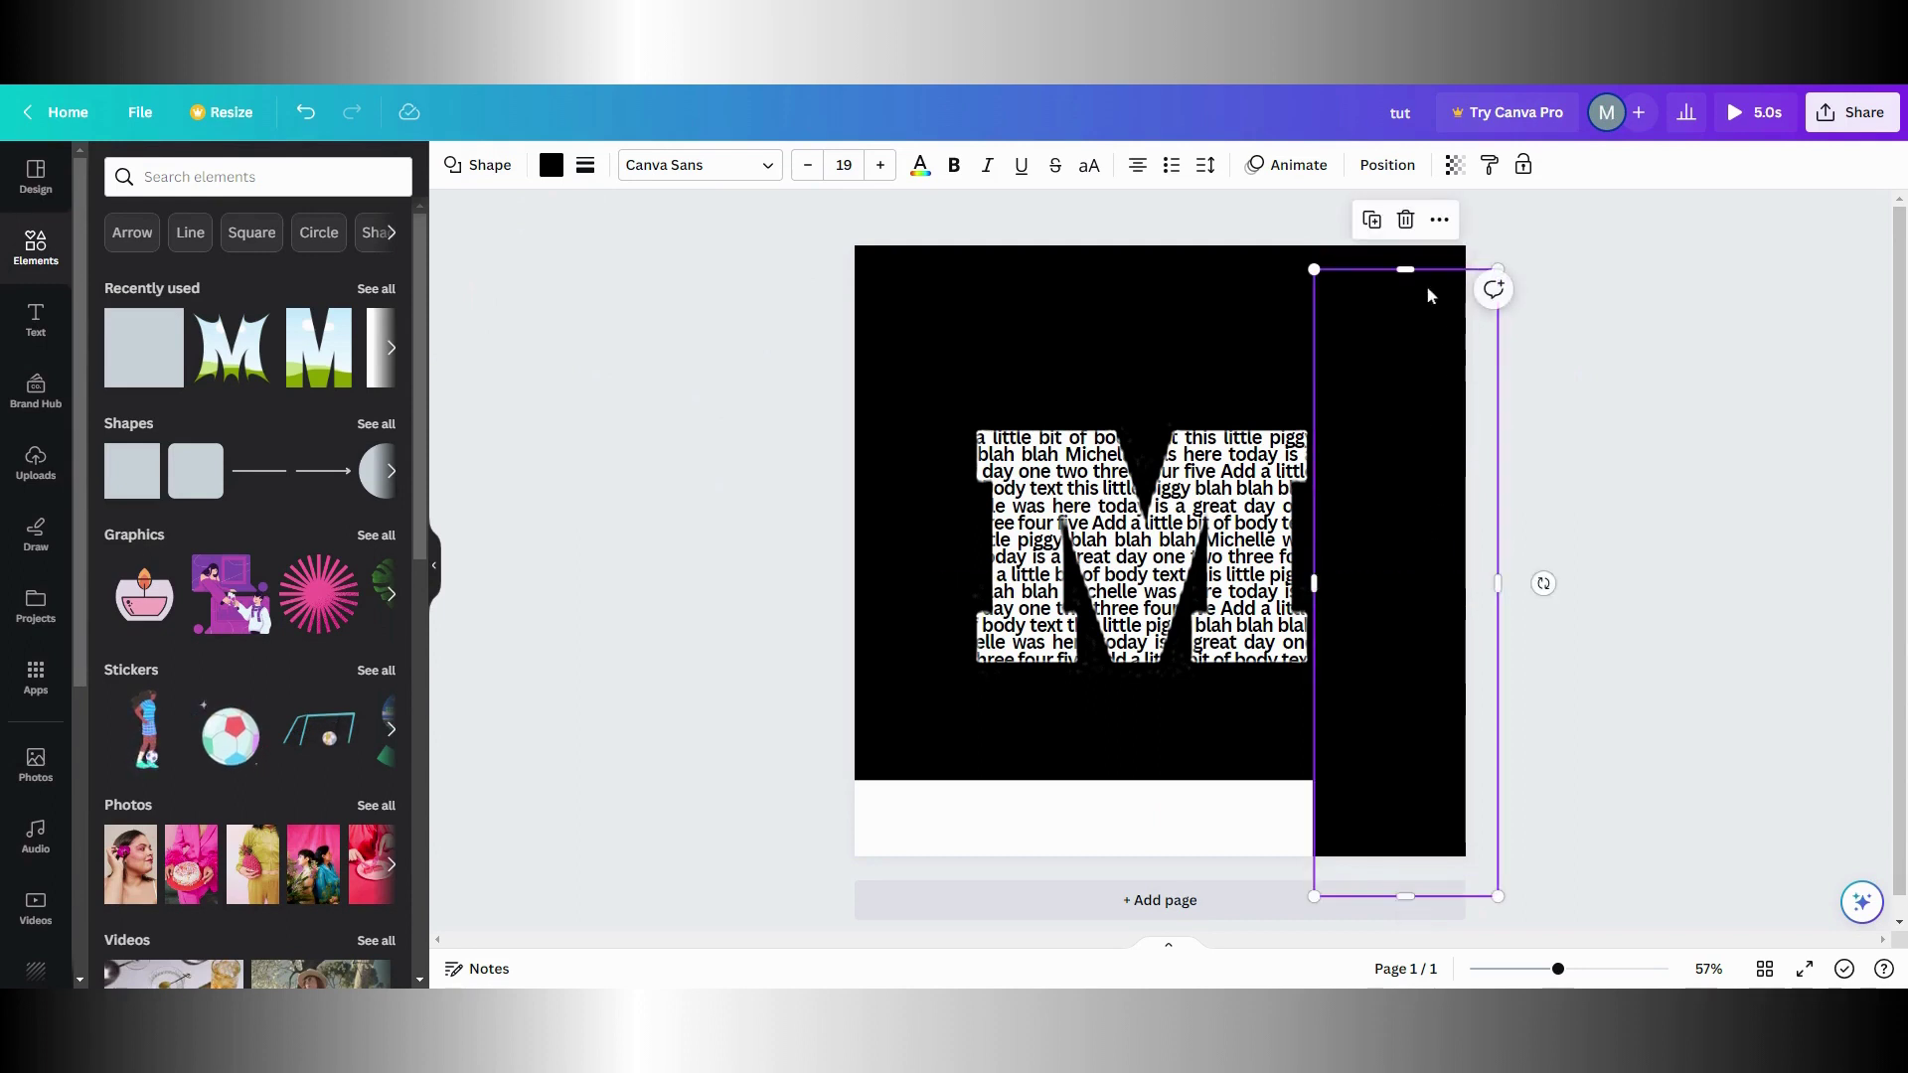
{"action": "left_click_drag", "start_coordinate": [1405, 270], "coordinate": [1403, 706]}
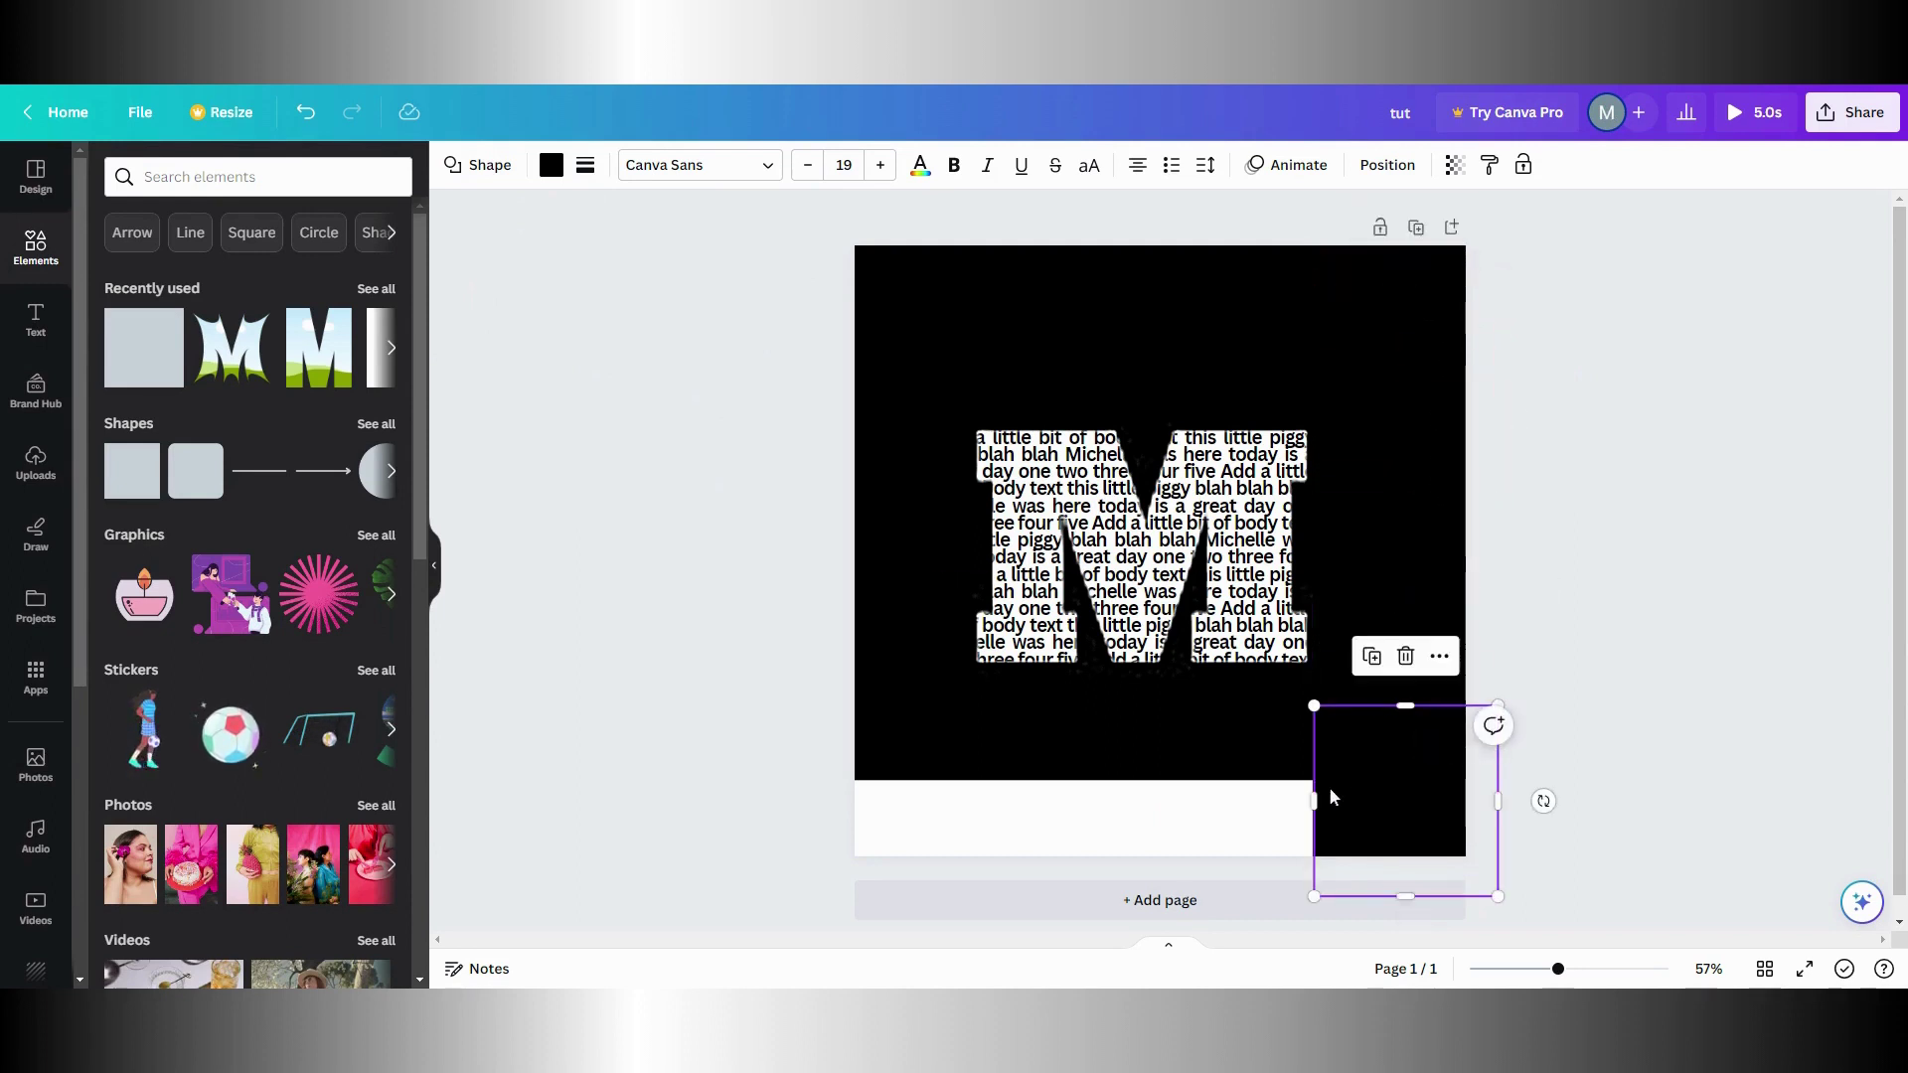
{"action": "left_click_drag", "start_coordinate": [1313, 800], "coordinate": [788, 686]}
{"action": "left_click", "coordinate": [785, 565]}
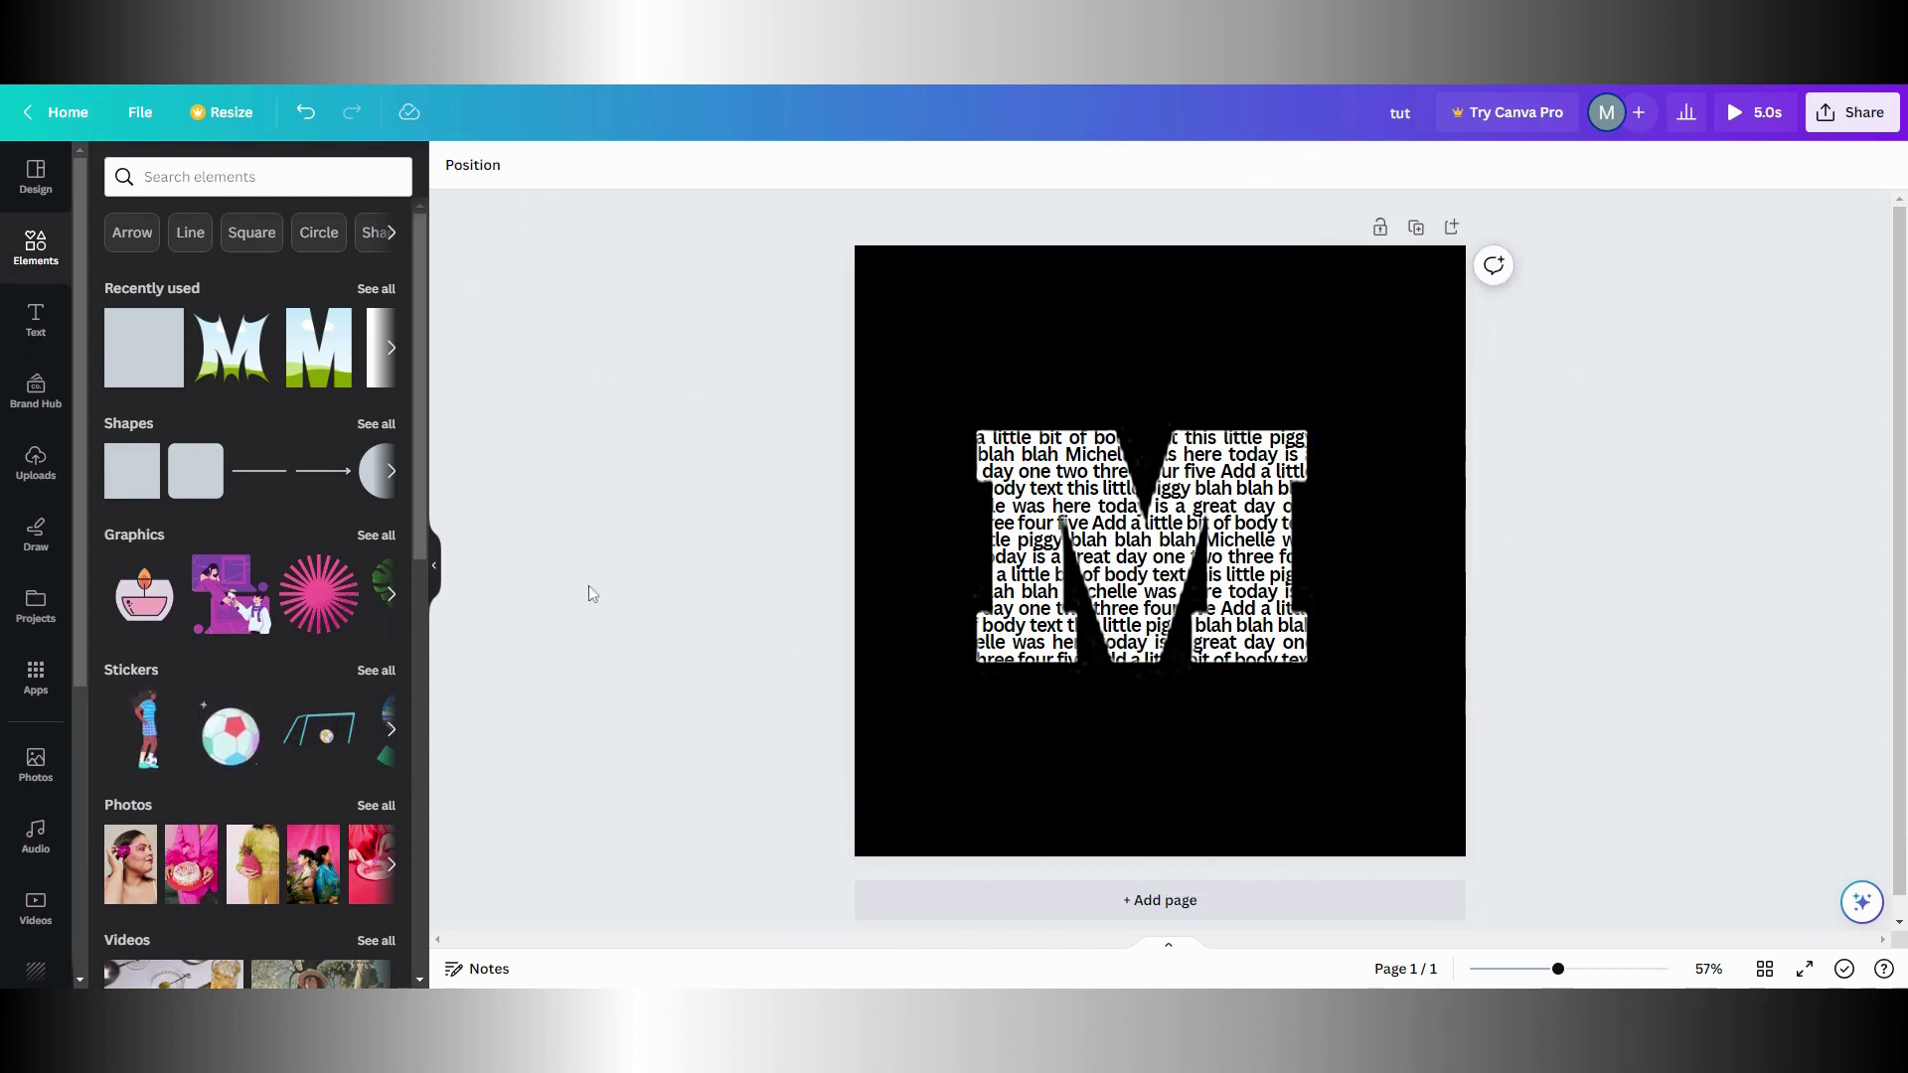
Add a blank second page and browse the uploaded images
{"action": "scroll", "coordinate": [695, 636], "scroll_direction": "down", "scroll_amount": 1}
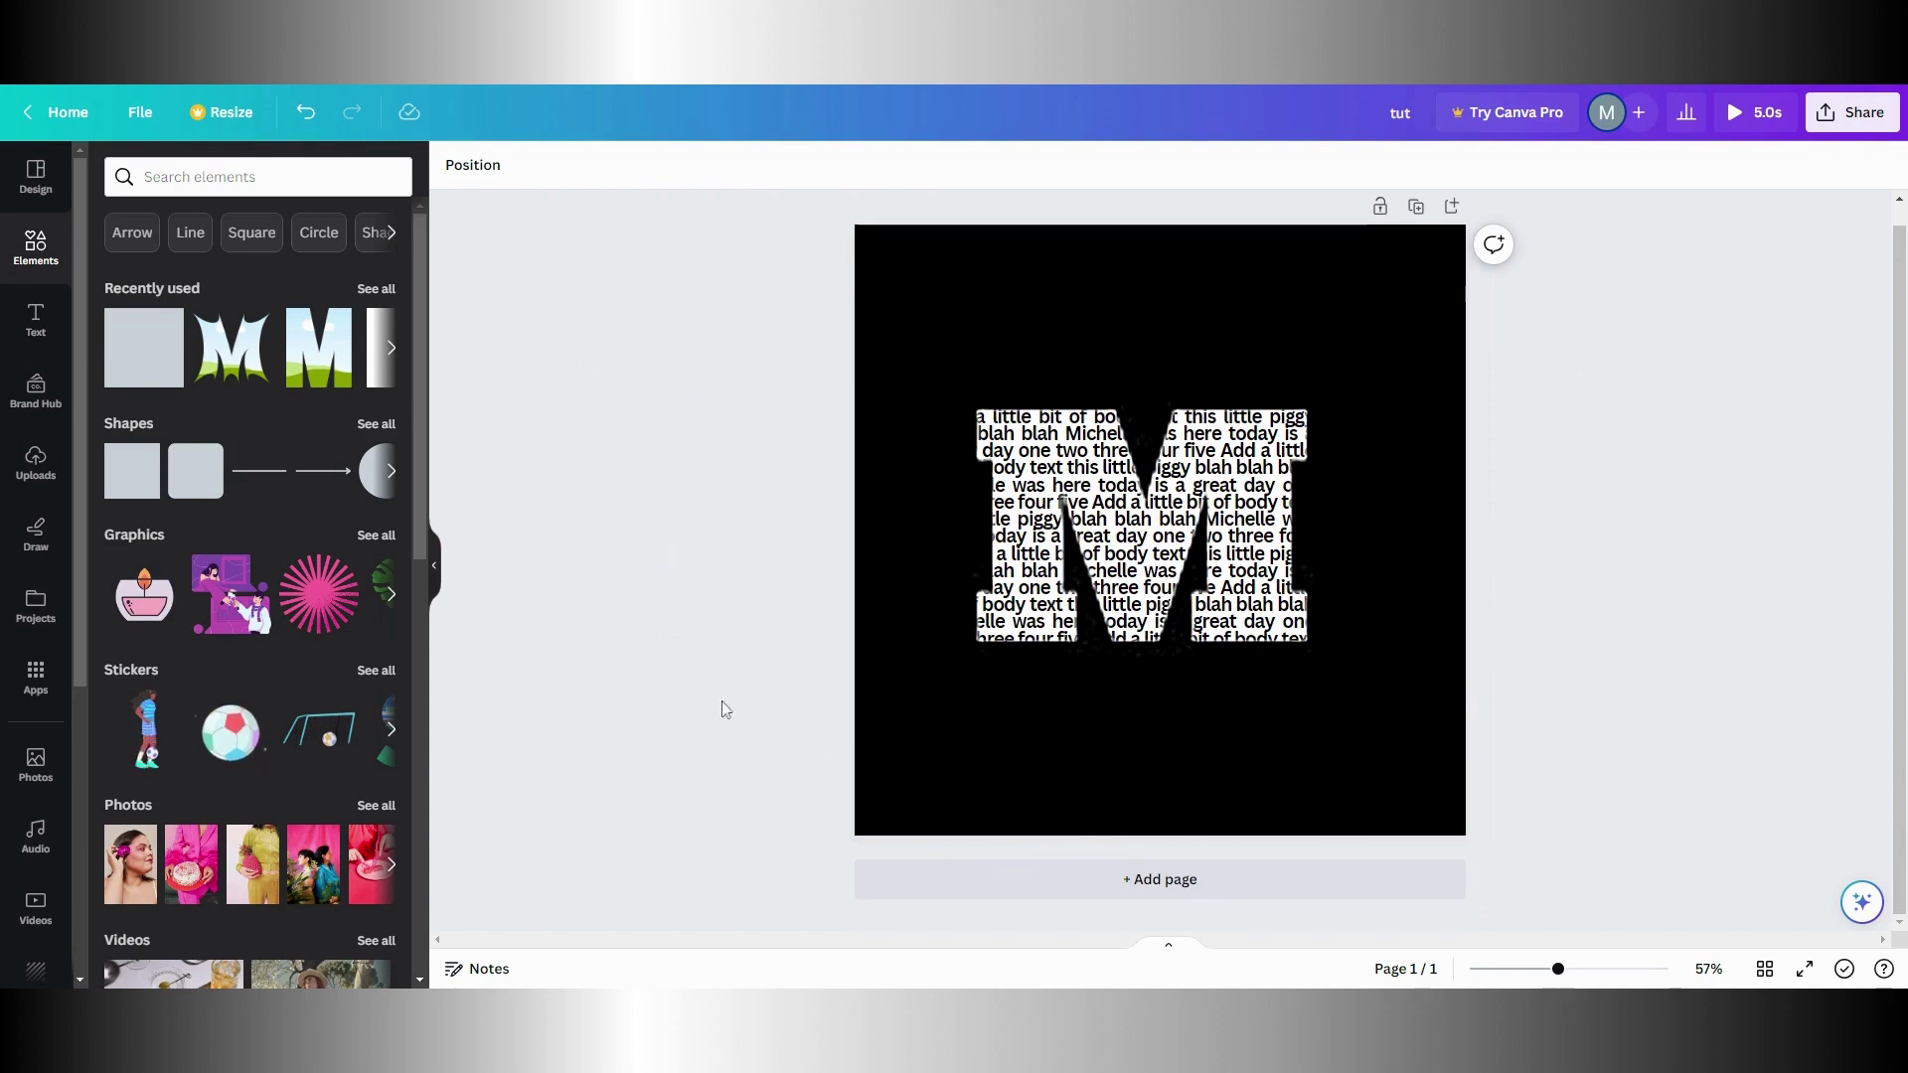
{"action": "left_click", "coordinate": [950, 894]}
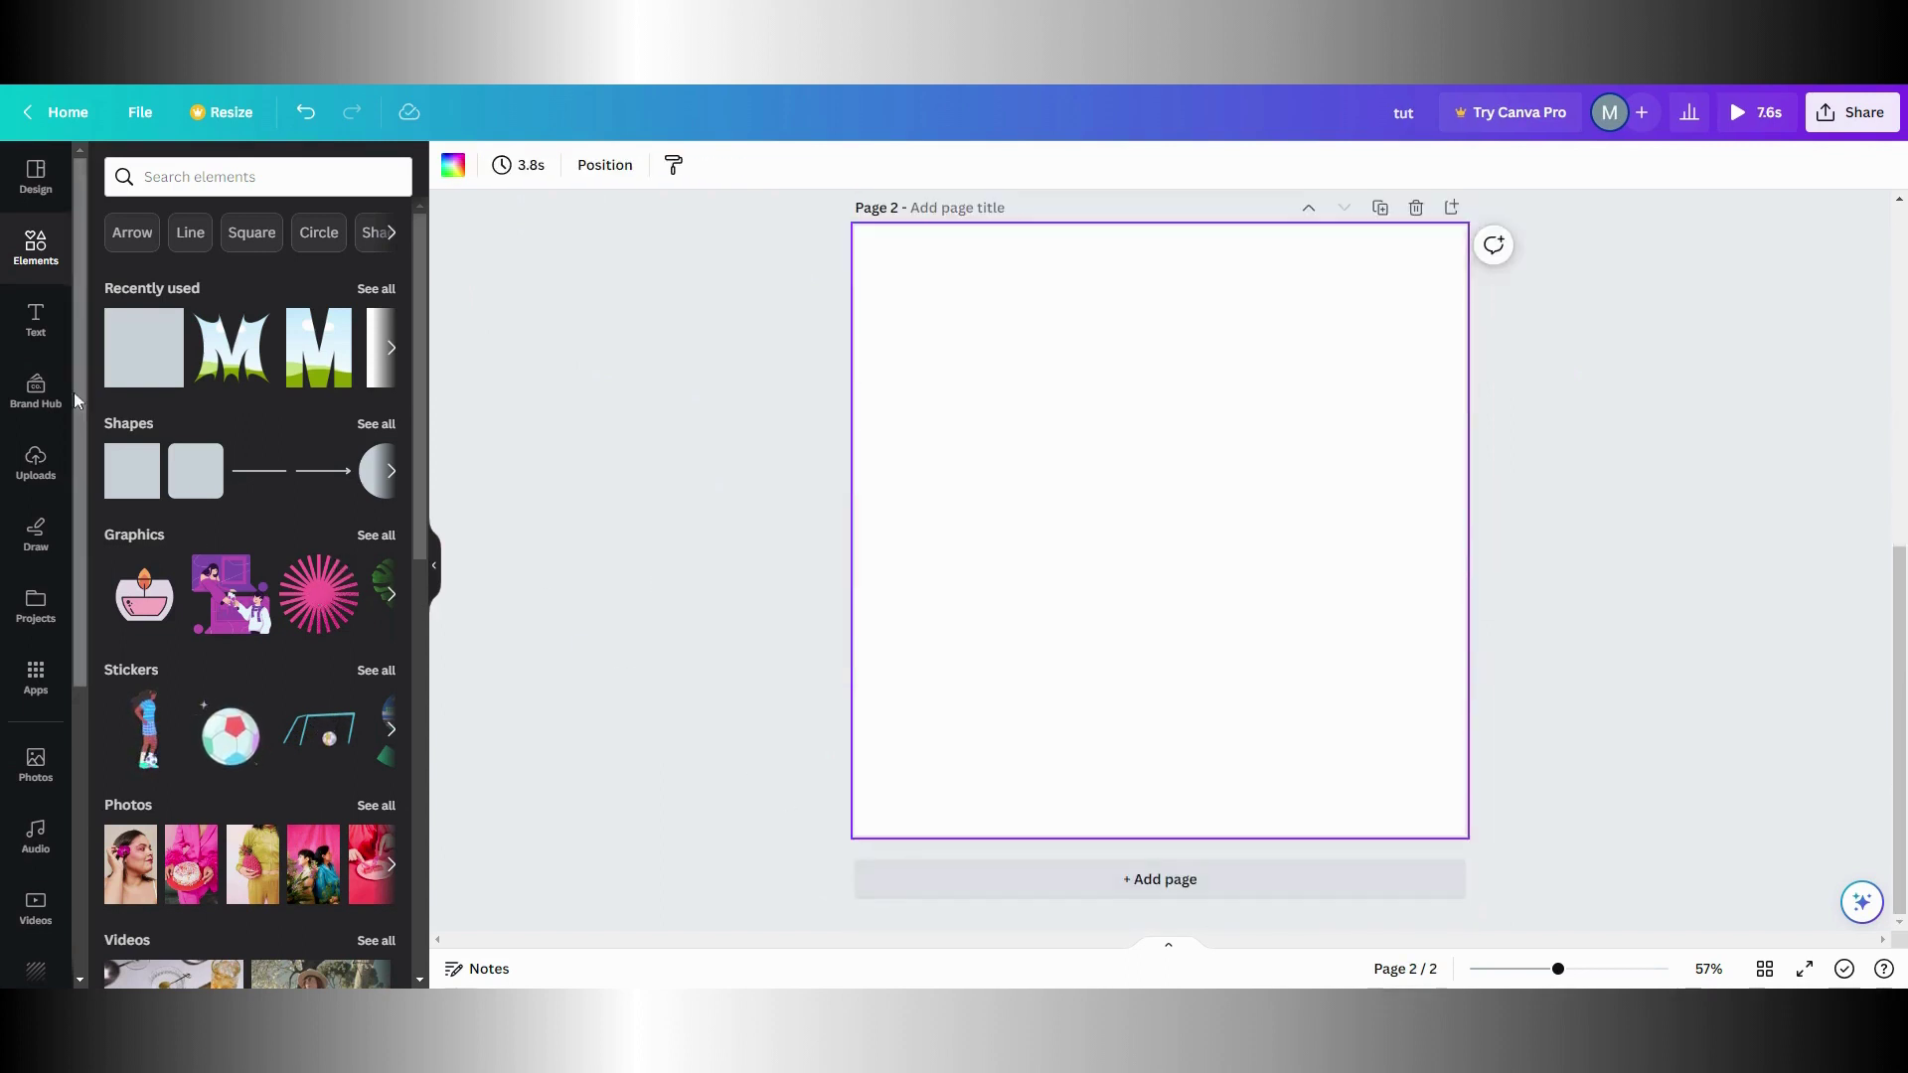
{"action": "left_click", "coordinate": [37, 463]}
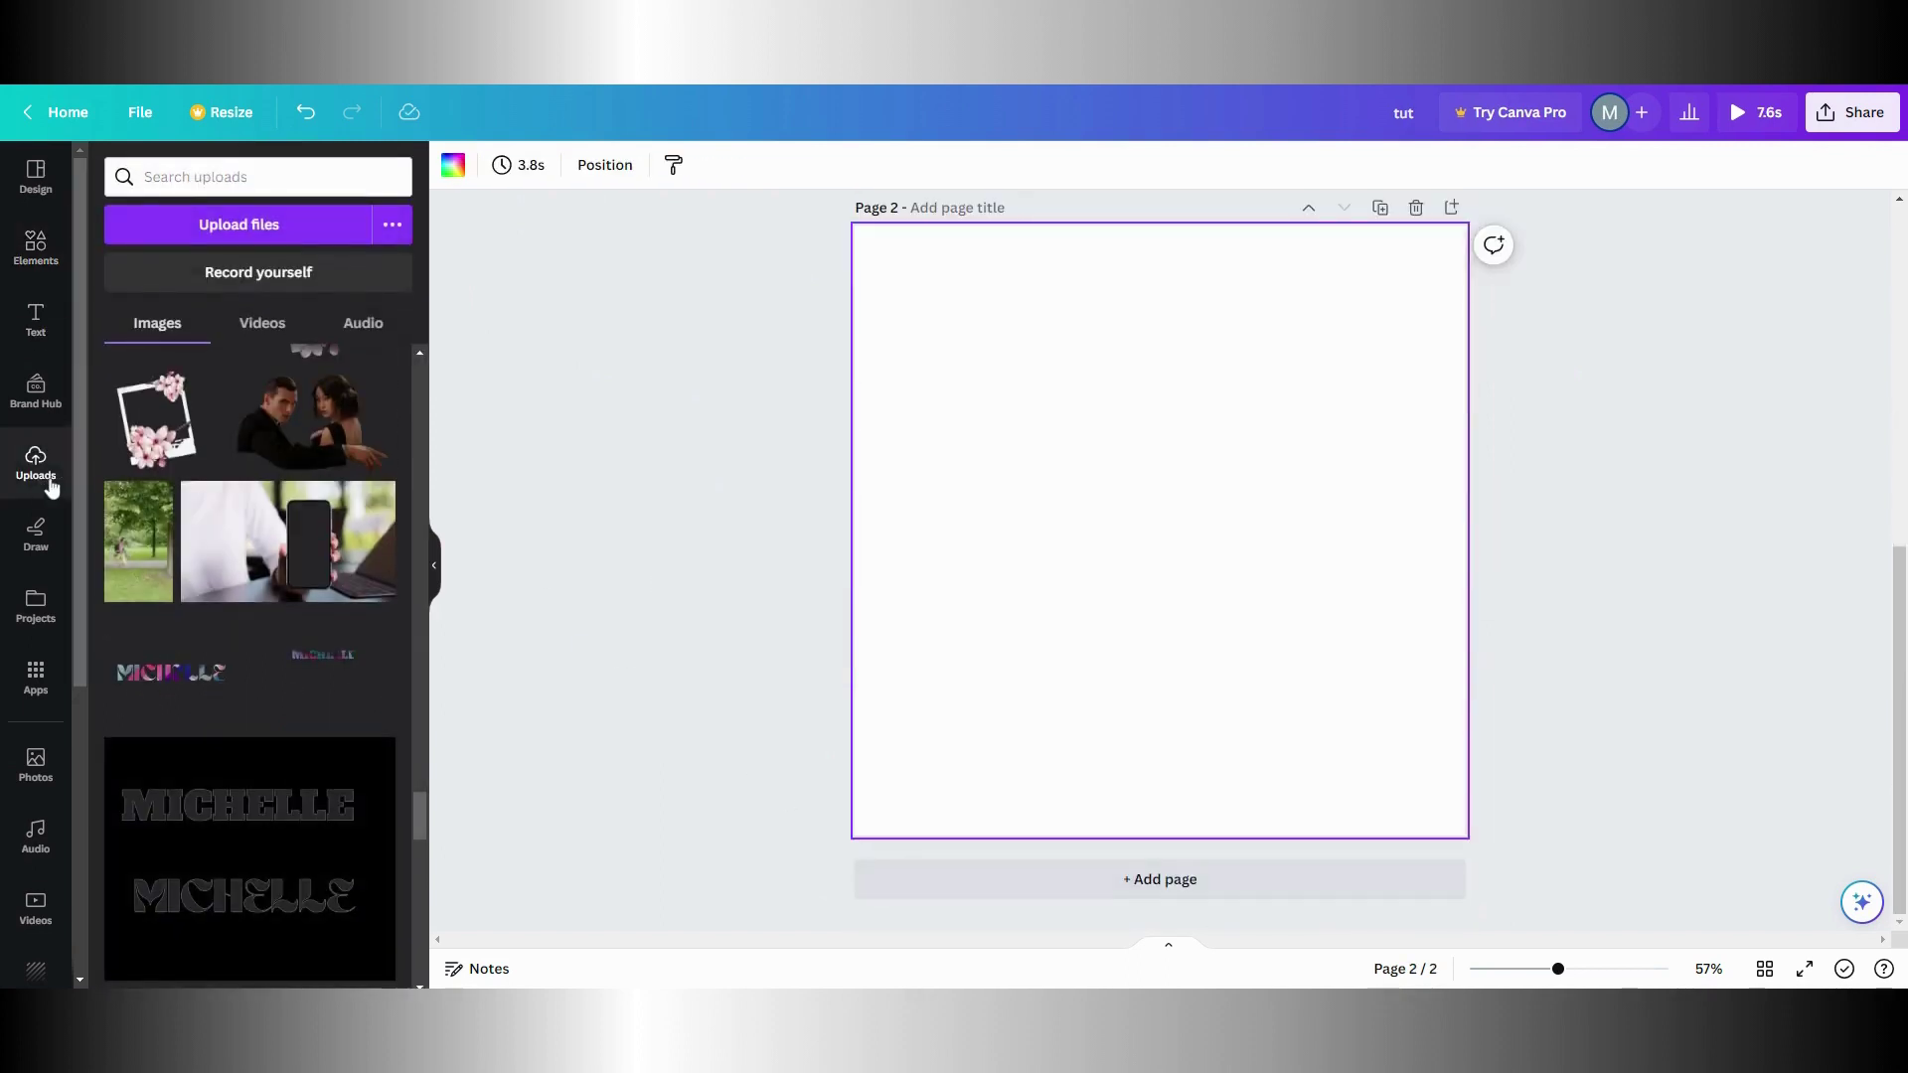
{"action": "scroll", "coordinate": [238, 368], "scroll_direction": "up", "scroll_amount": 10}
{"action": "scroll", "coordinate": [252, 364], "scroll_direction": "up", "scroll_amount": 2}
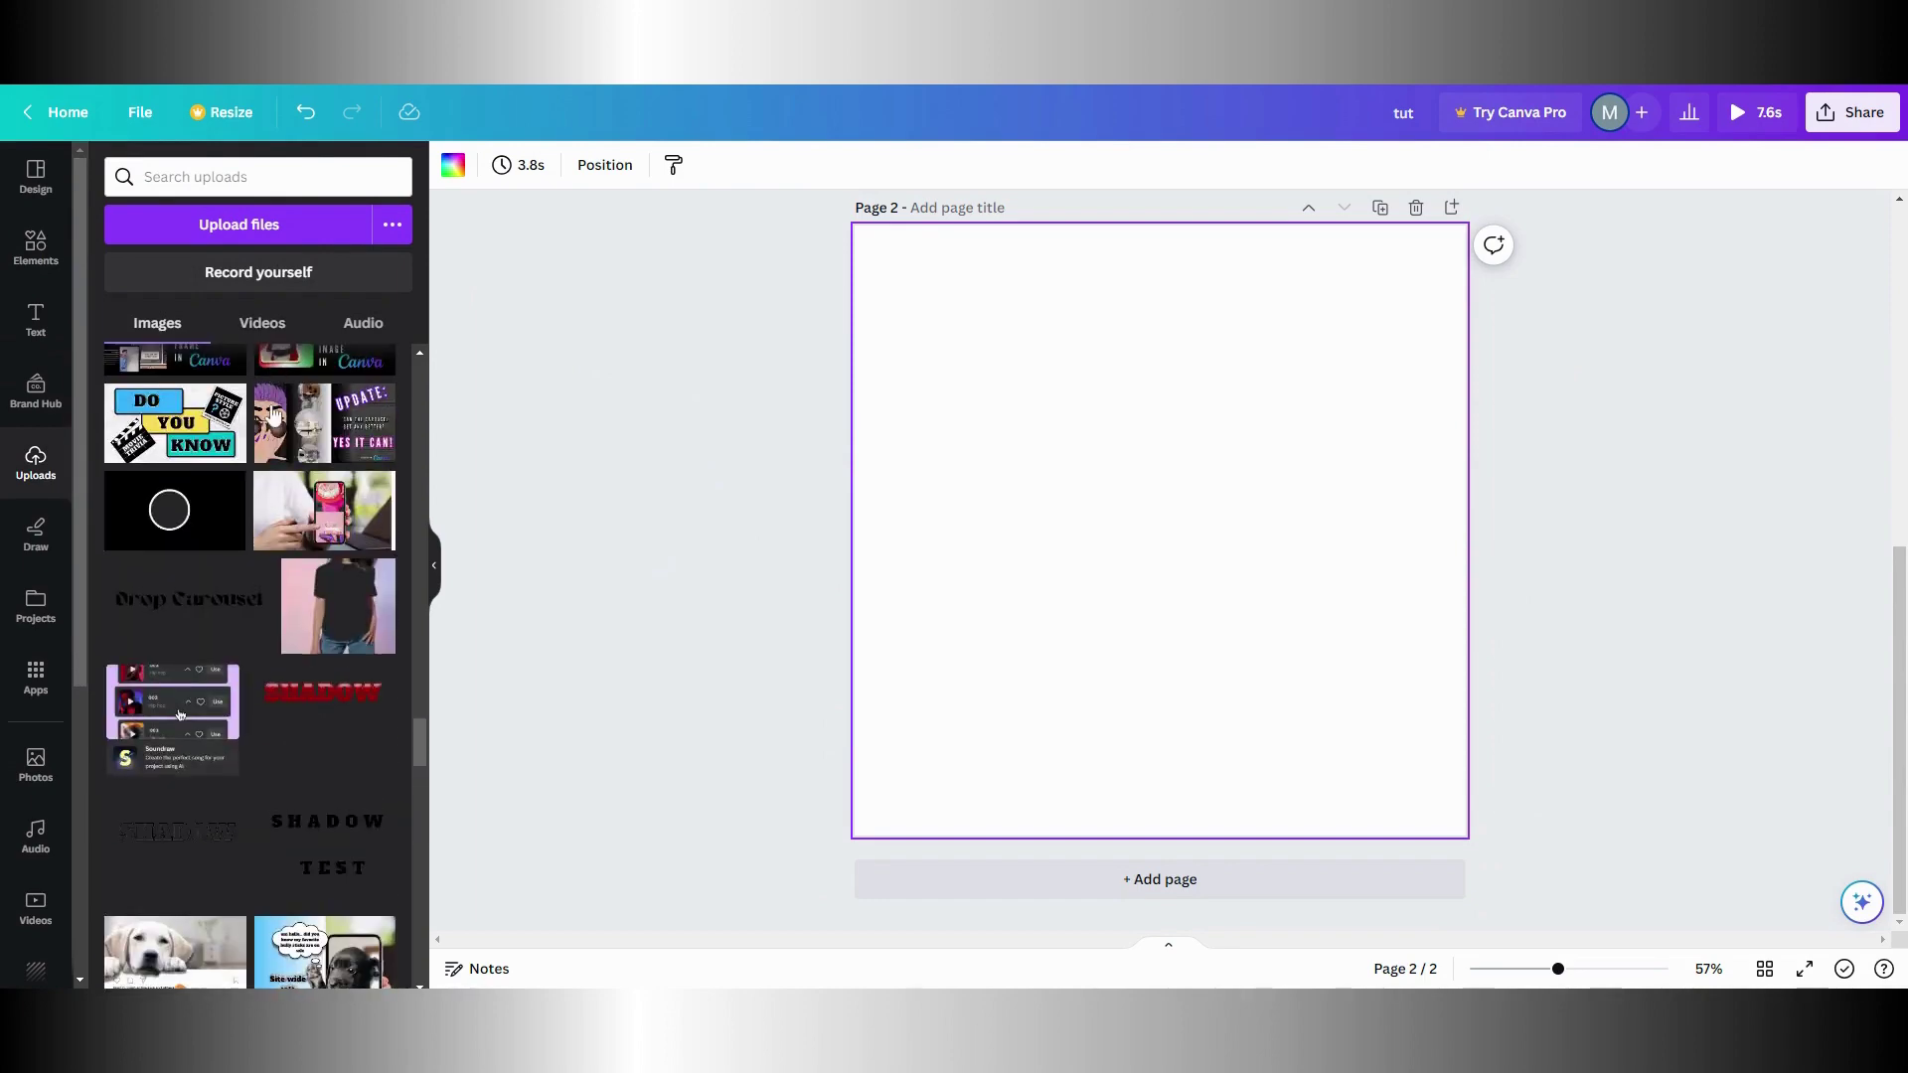
{"action": "left_click_drag", "start_coordinate": [424, 736], "coordinate": [445, 366]}
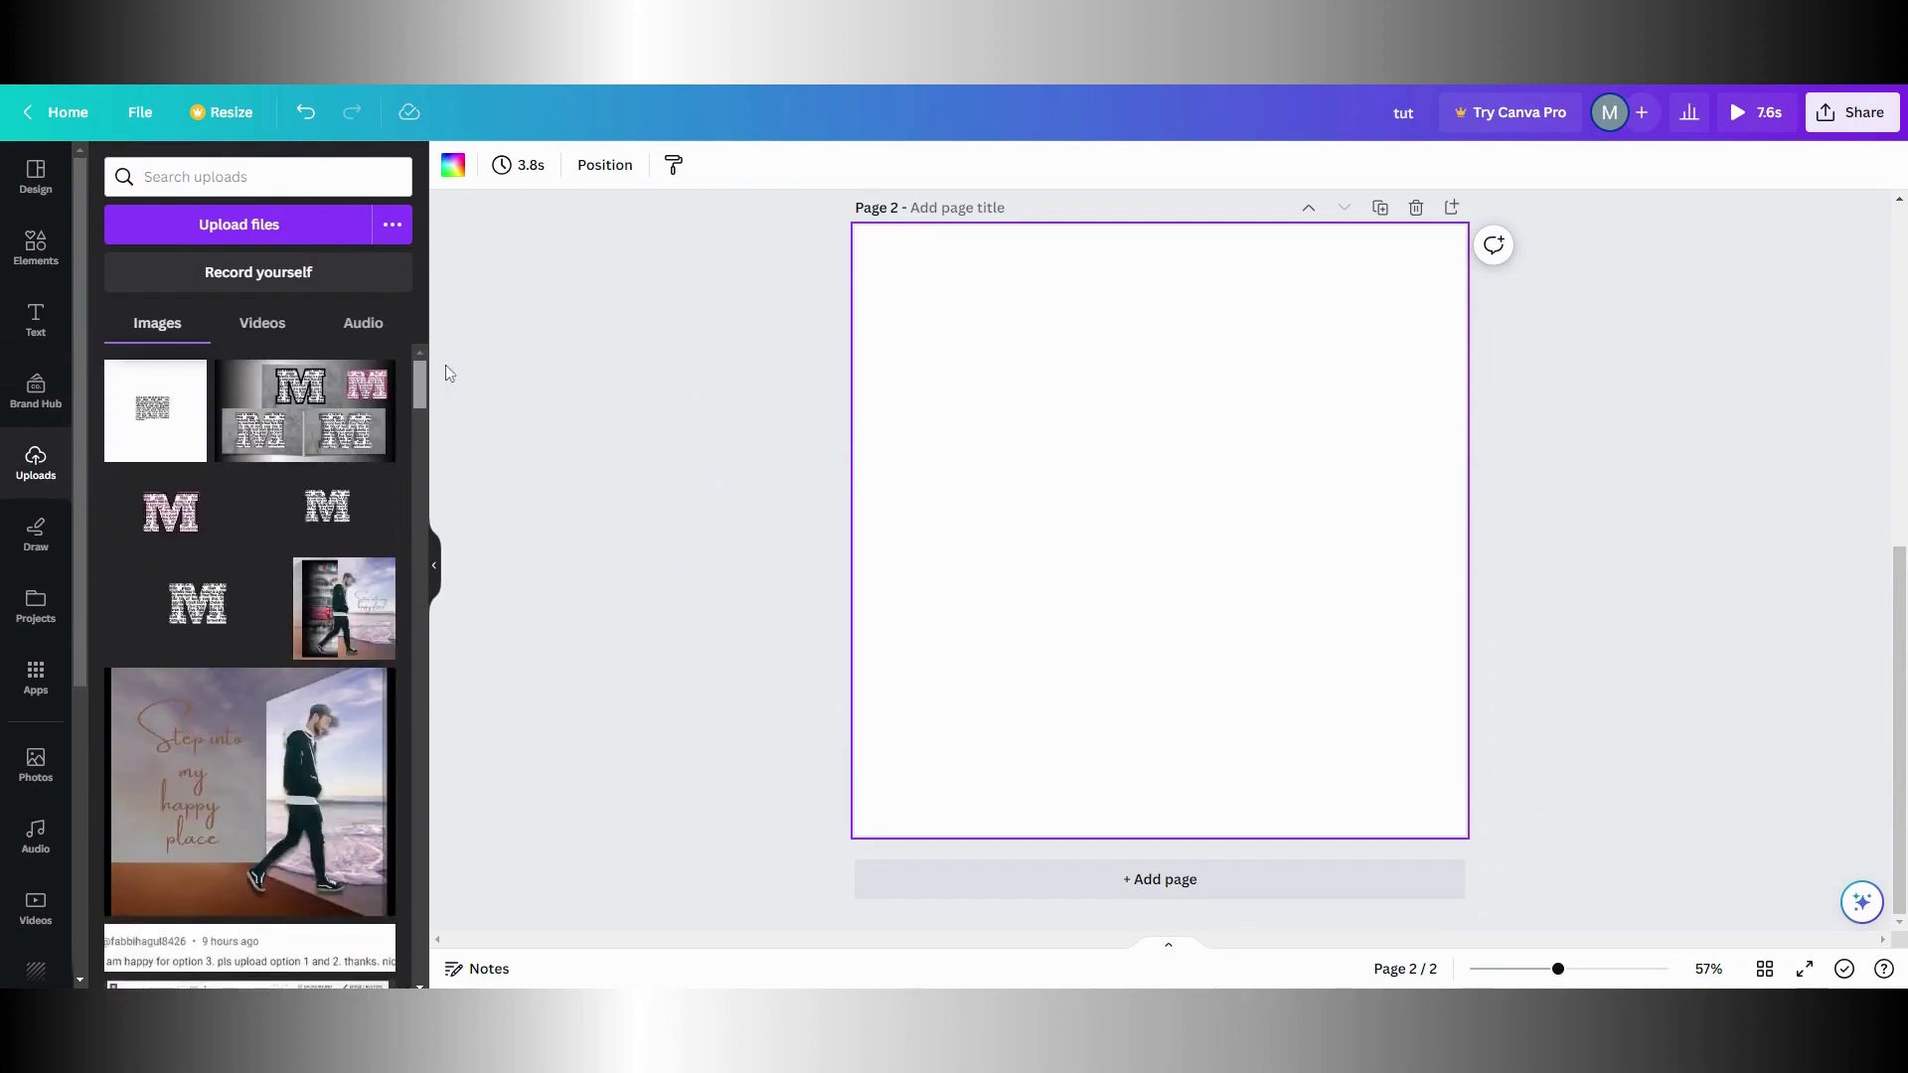
Add the text-filled M image to page 2, enlarge it and centre it
{"action": "left_click", "coordinate": [210, 619]}
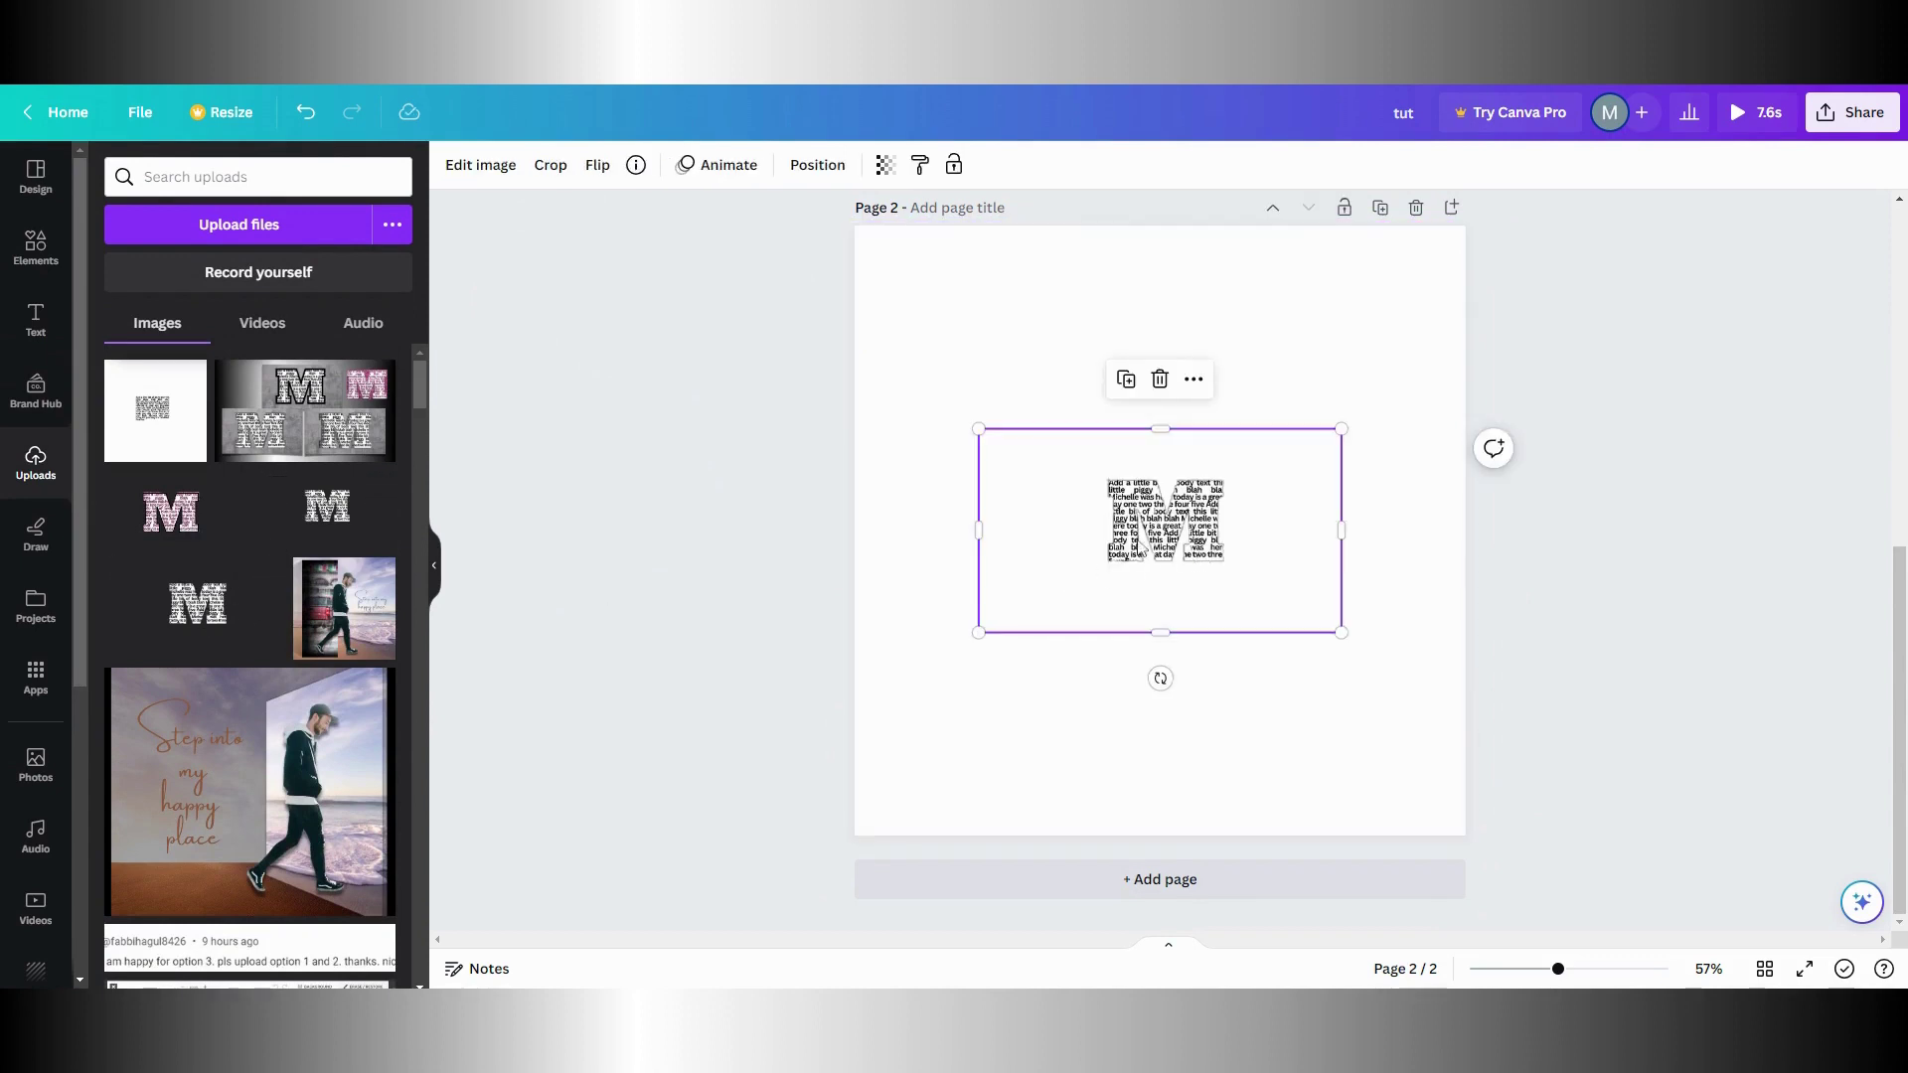
{"action": "left_click_drag", "start_coordinate": [978, 429], "coordinate": [790, 322]}
{"action": "left_click_drag", "start_coordinate": [1339, 639], "coordinate": [1516, 727]}
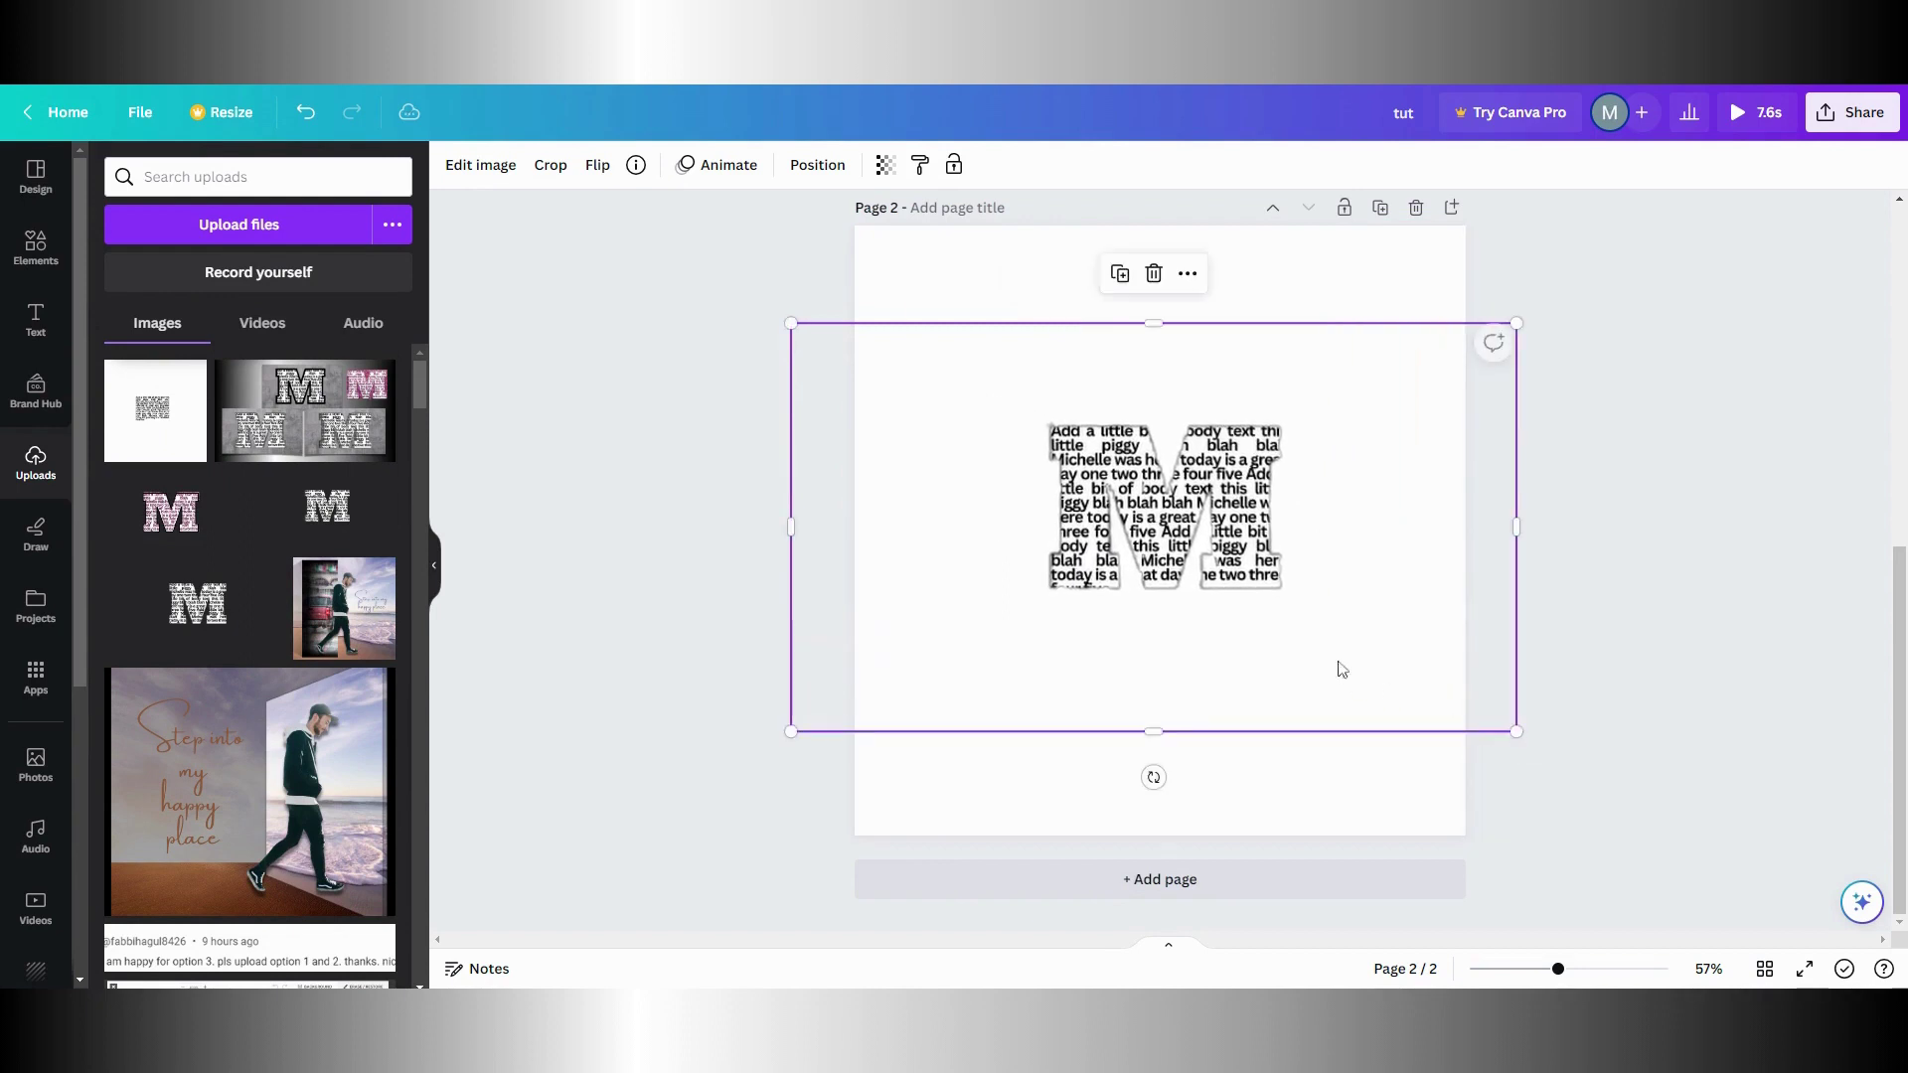
{"action": "left_click_drag", "start_coordinate": [1320, 645], "coordinate": [1308, 665]}
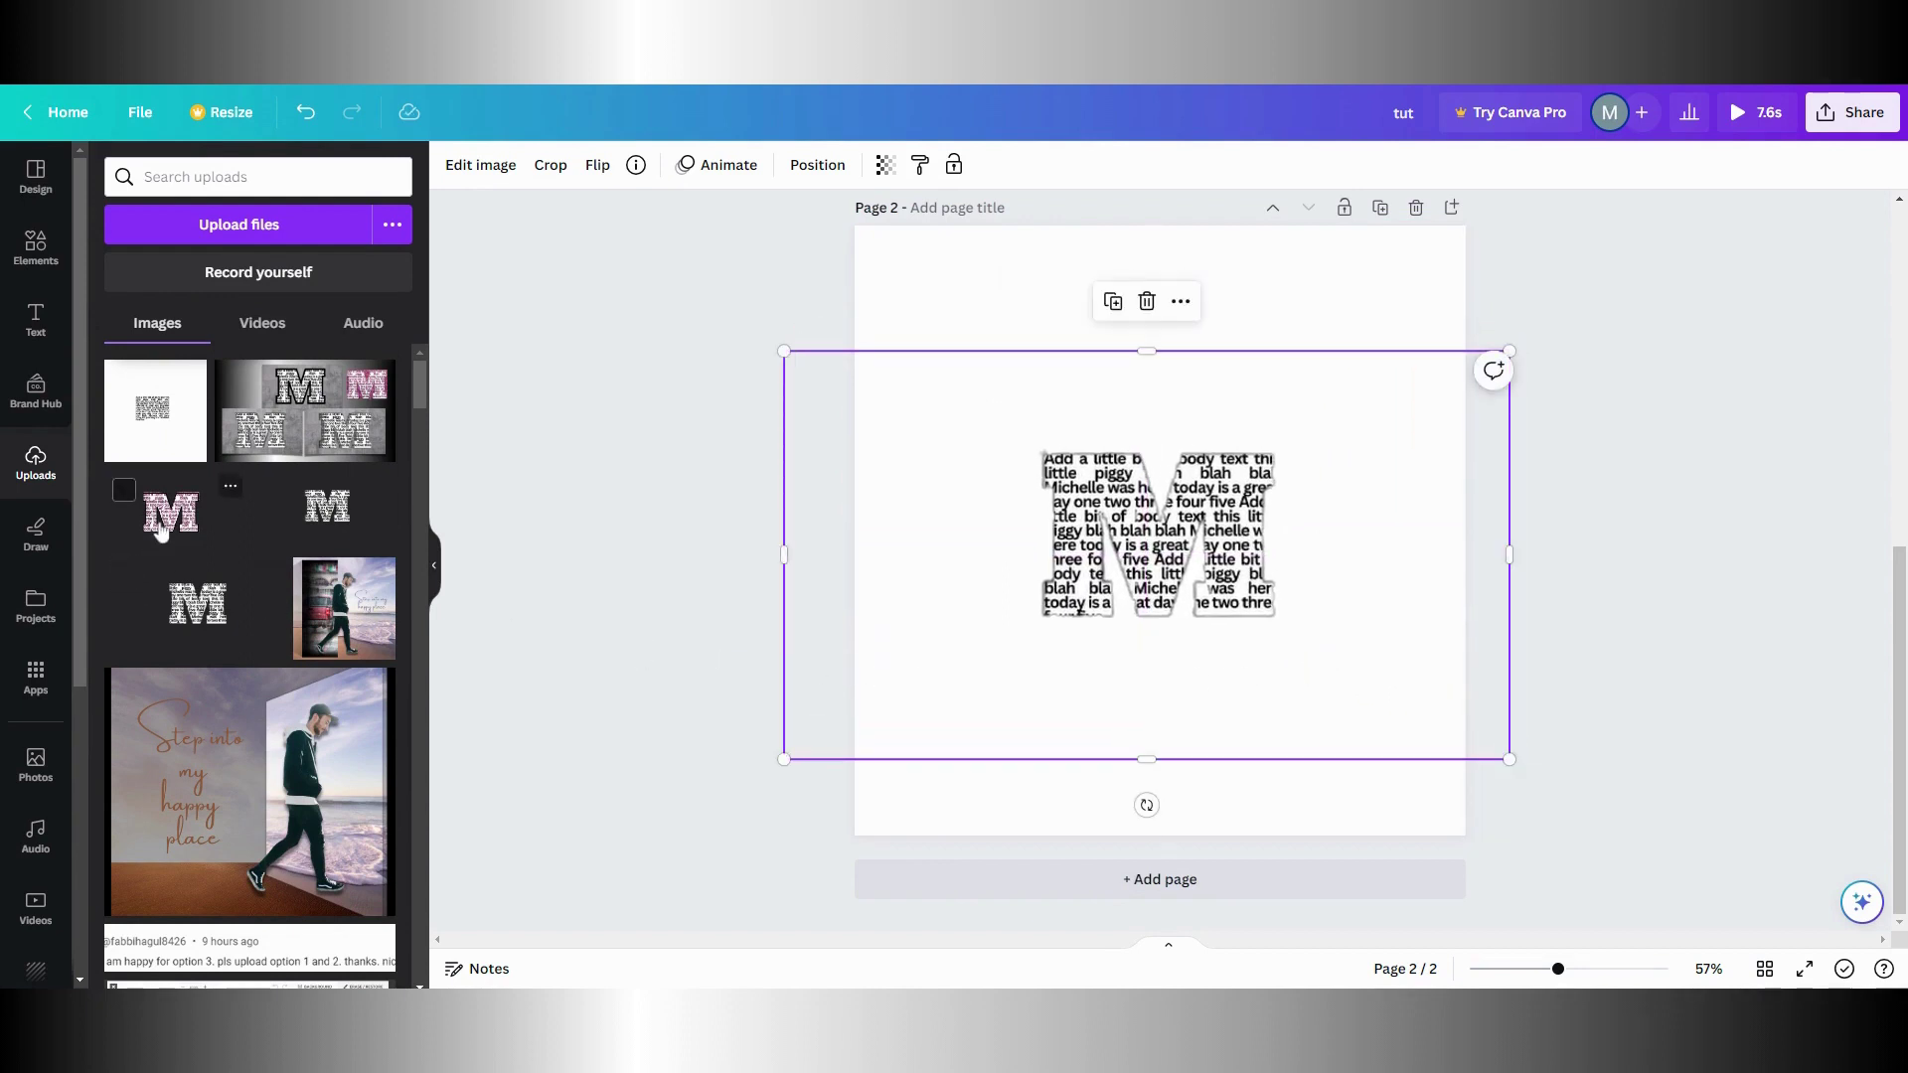
Add another text-filled M image and move it to the upper left
{"action": "left_click", "coordinate": [326, 510]}
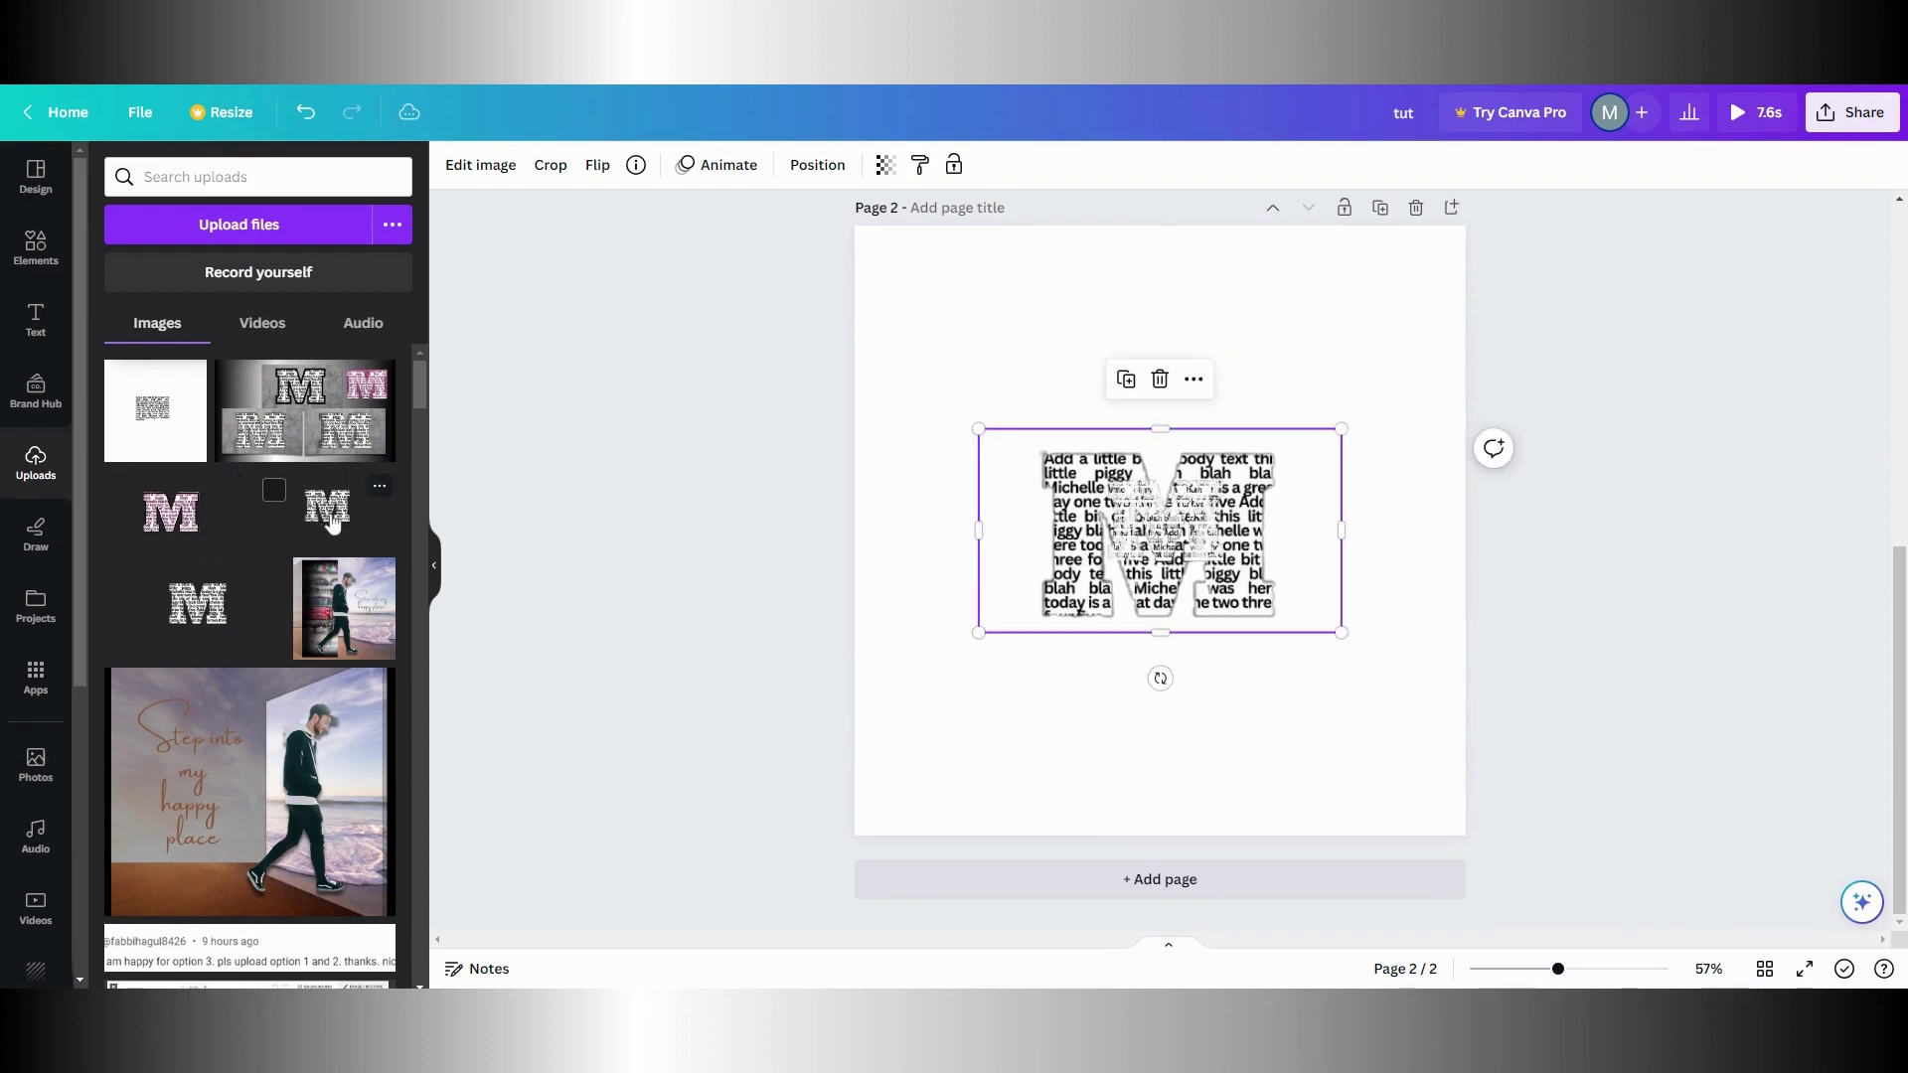
{"action": "left_click_drag", "start_coordinate": [1028, 619], "coordinate": [936, 453]}
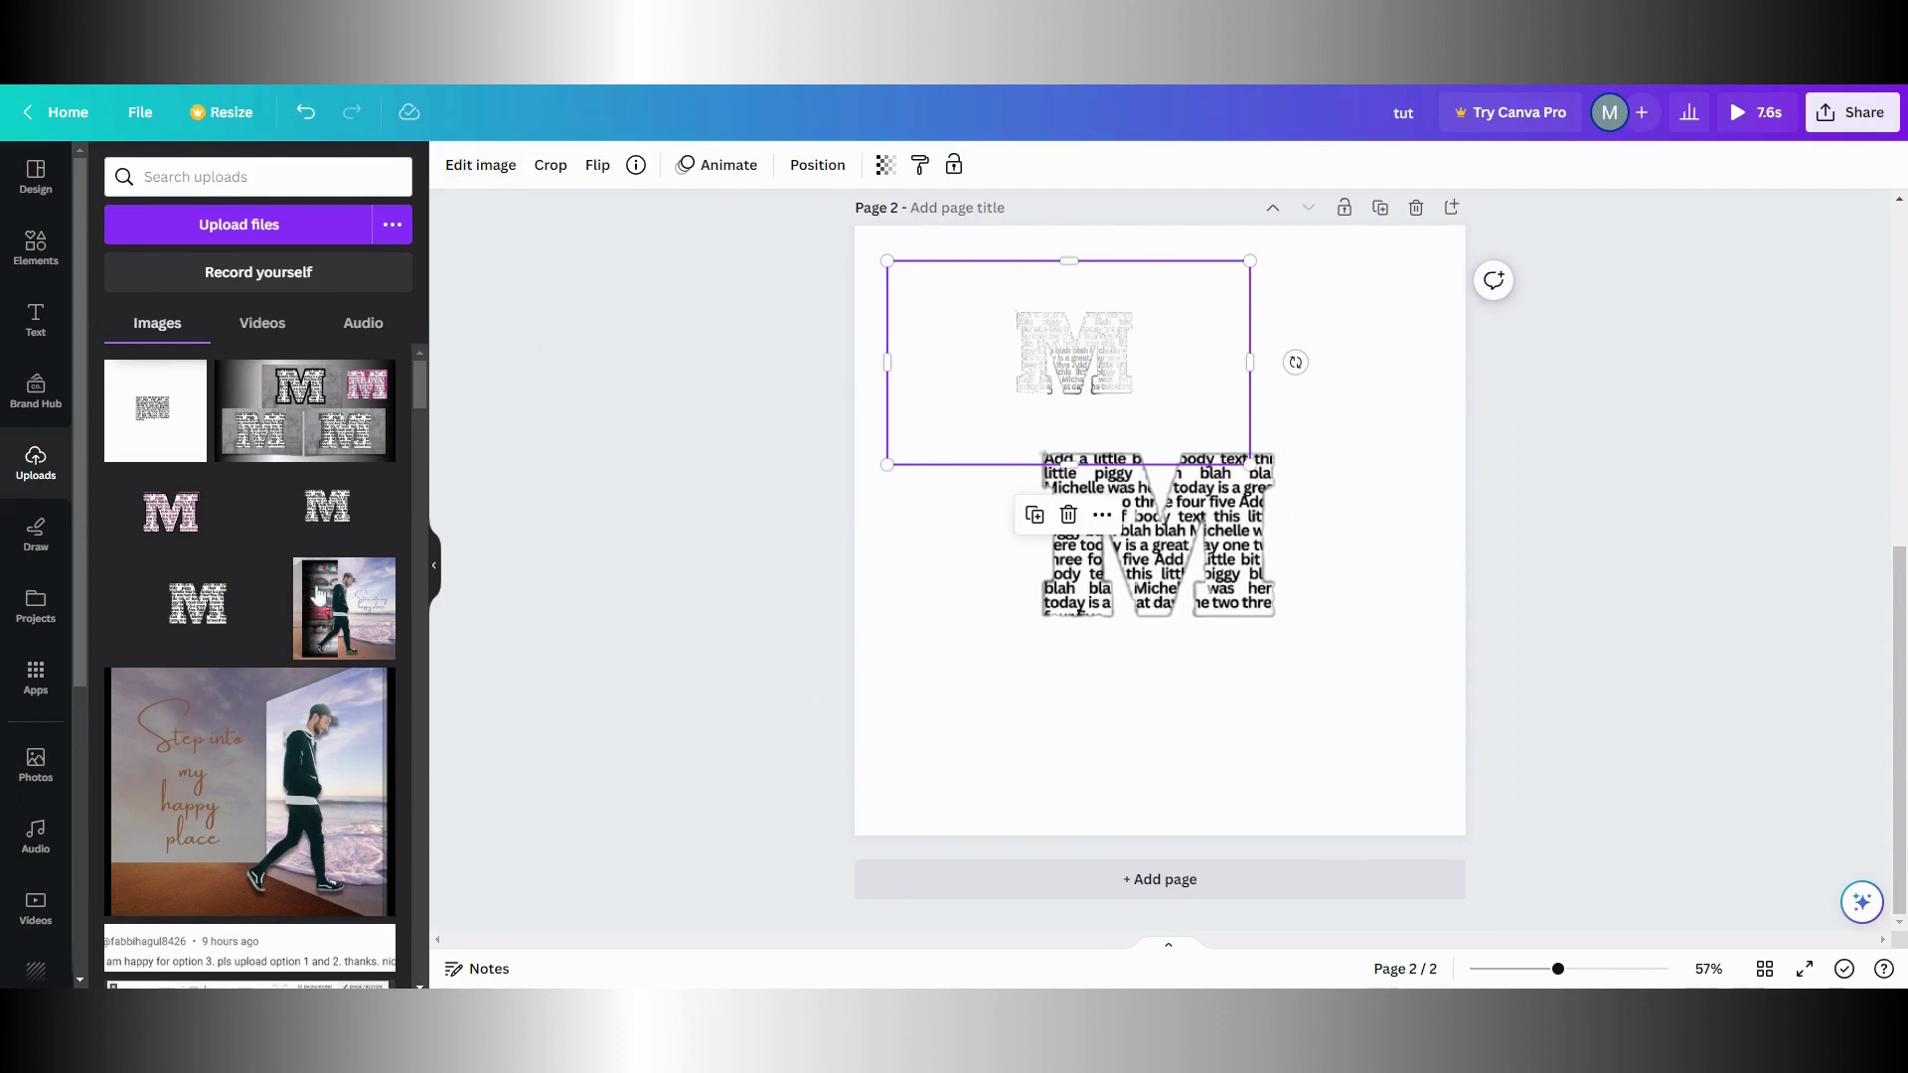
{"action": "scroll", "coordinate": [290, 682], "scroll_direction": "down", "scroll_amount": 1}
Add the 'Step into my happy place' photo and layer the small M graphic above it
{"action": "left_click", "coordinate": [290, 681]}
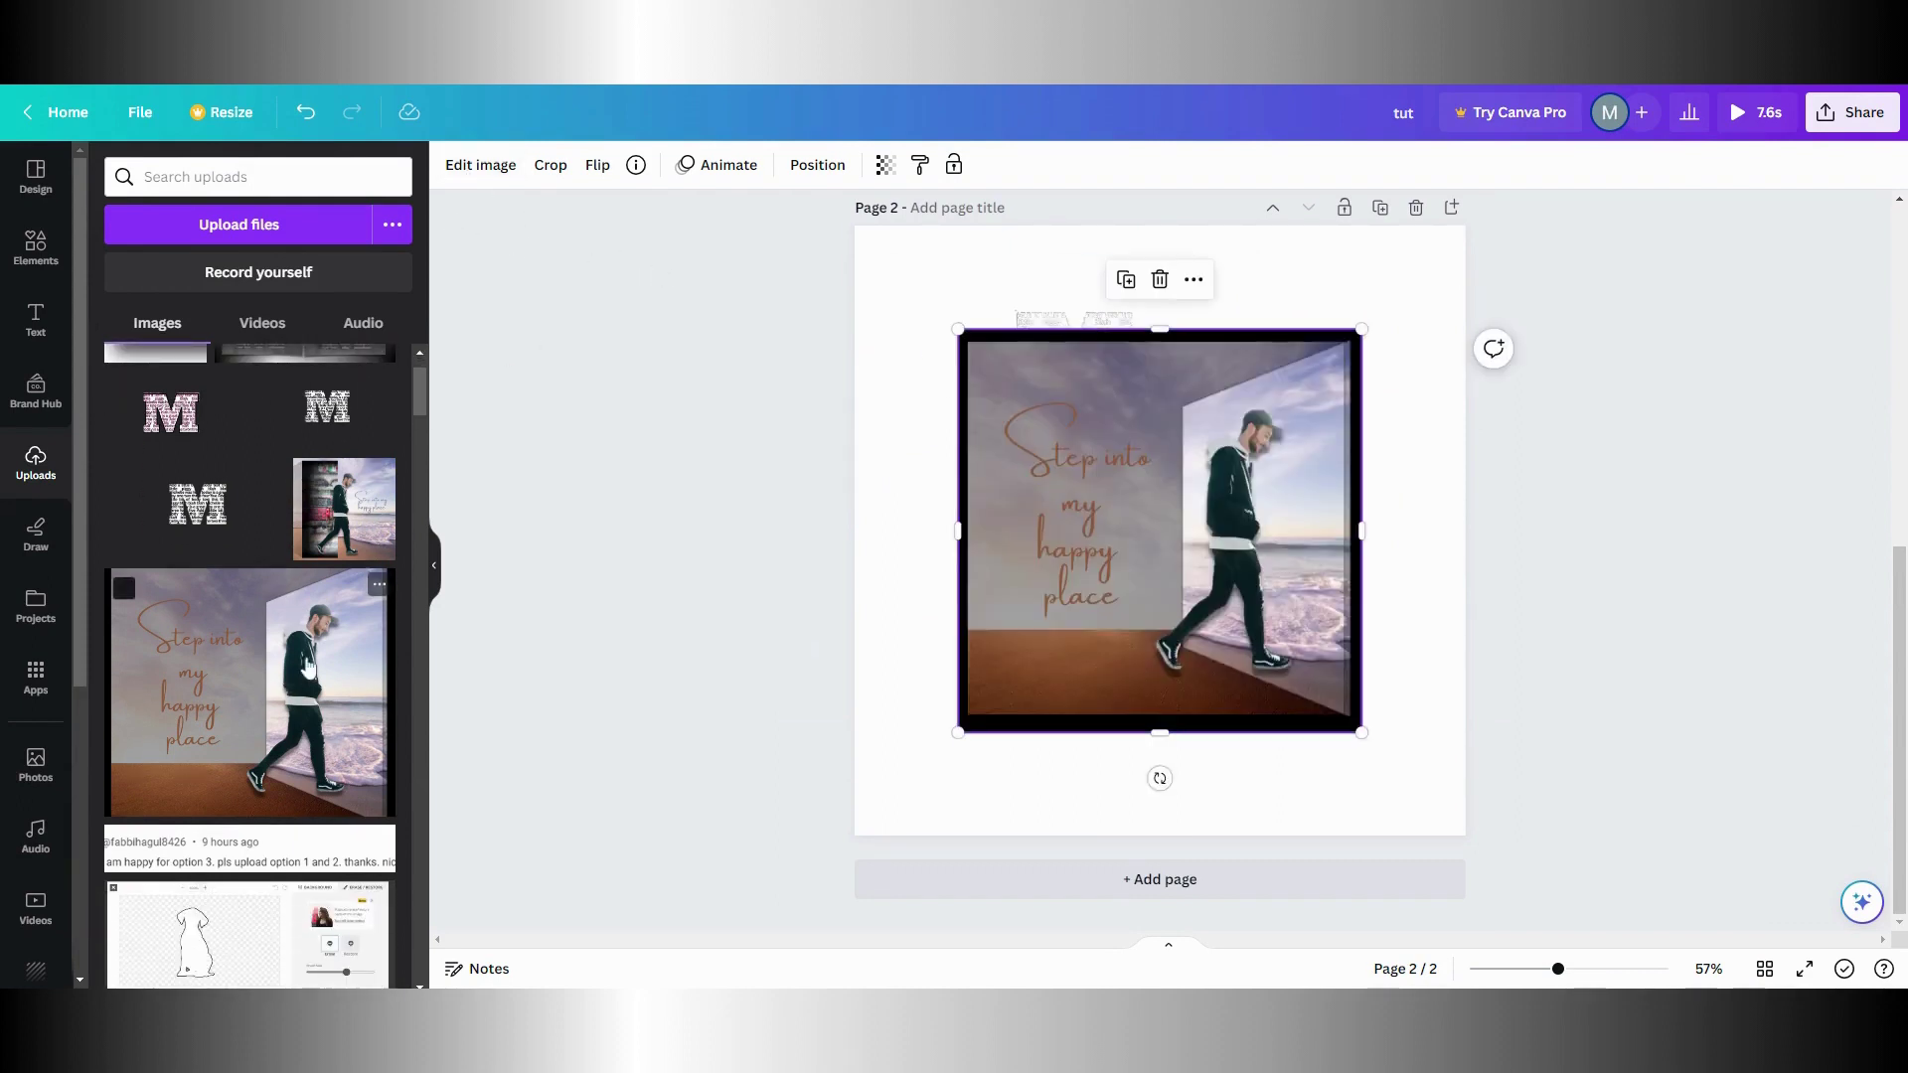
{"action": "left_click_drag", "start_coordinate": [1043, 324], "coordinate": [998, 344]}
{"action": "left_click", "coordinate": [816, 165]}
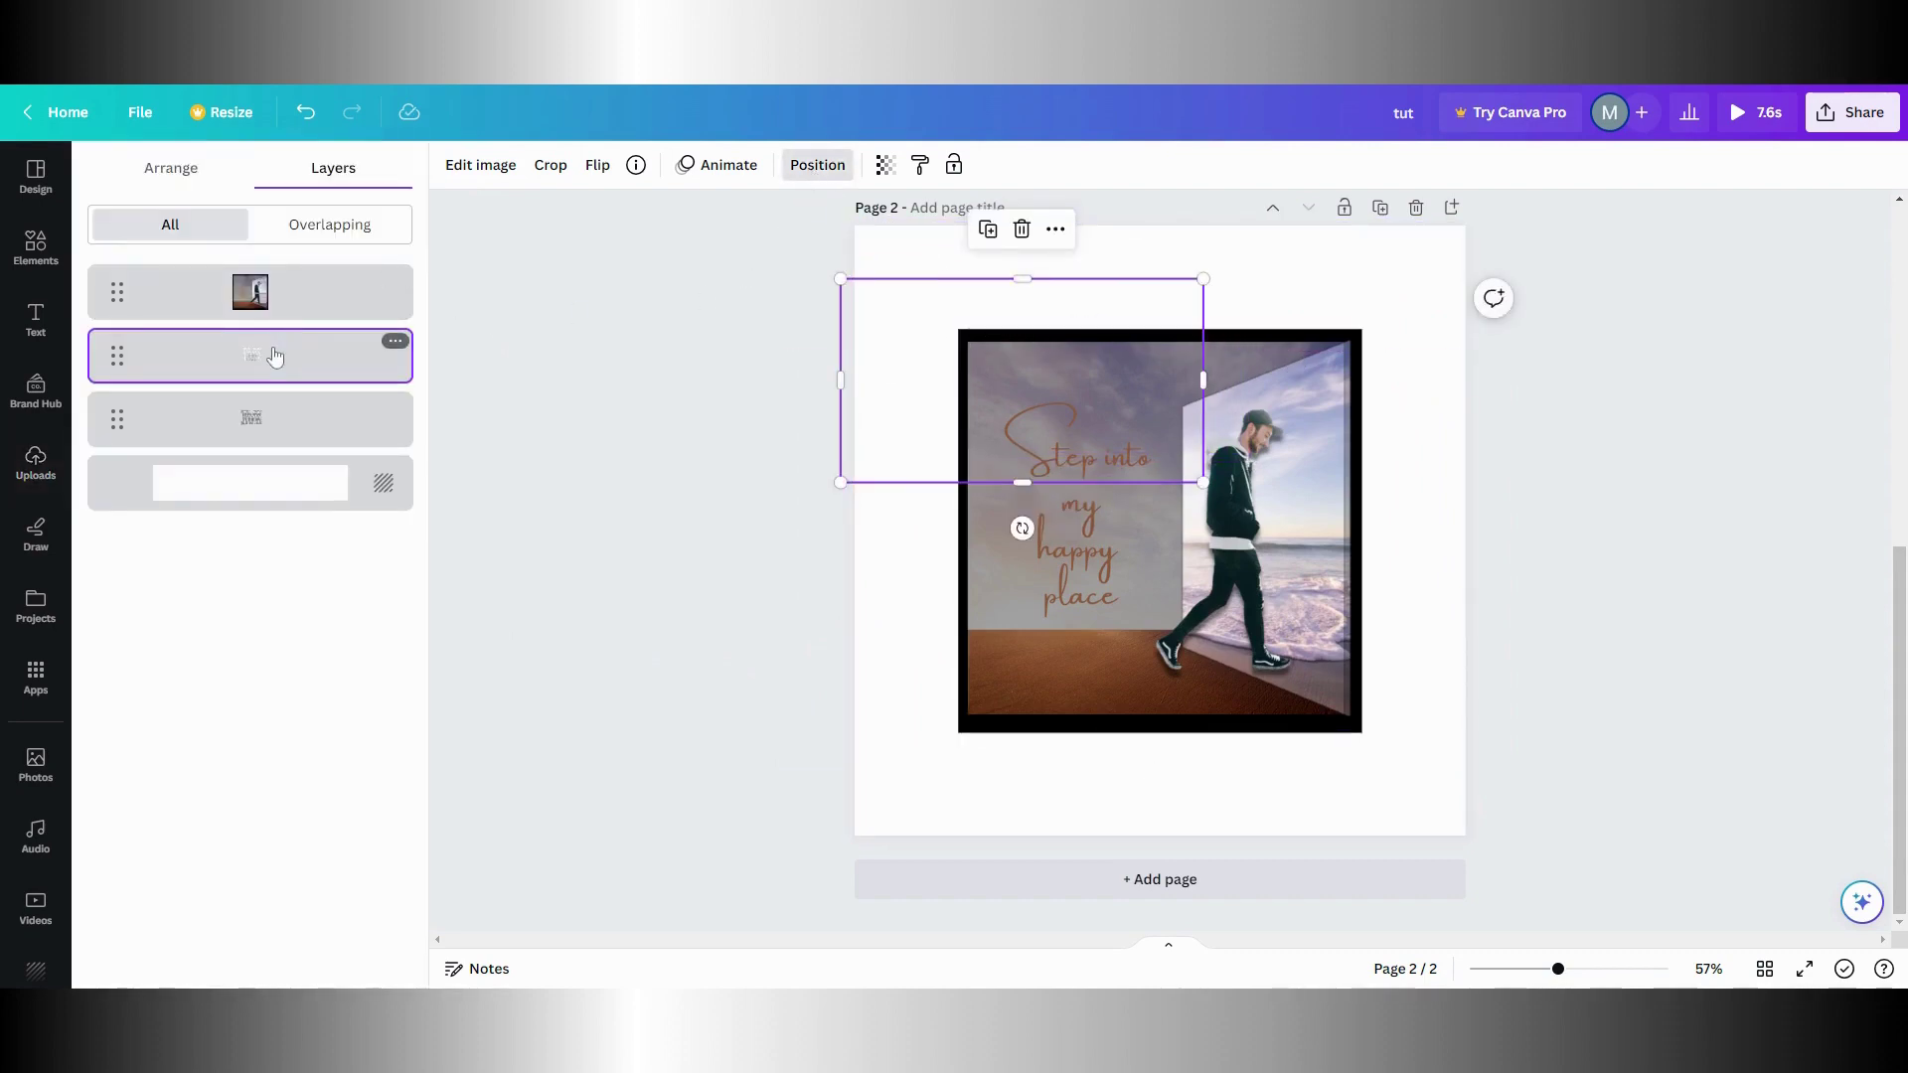
{"action": "left_click_drag", "start_coordinate": [273, 357], "coordinate": [278, 293]}
Enlarge the M graphic to span the page, centred over the photo
{"action": "left_click_drag", "start_coordinate": [975, 389], "coordinate": [1050, 517]}
{"action": "left_click_drag", "start_coordinate": [1283, 404], "coordinate": [1630, 288]}
{"action": "left_click_drag", "start_coordinate": [1375, 403], "coordinate": [1327, 497]}
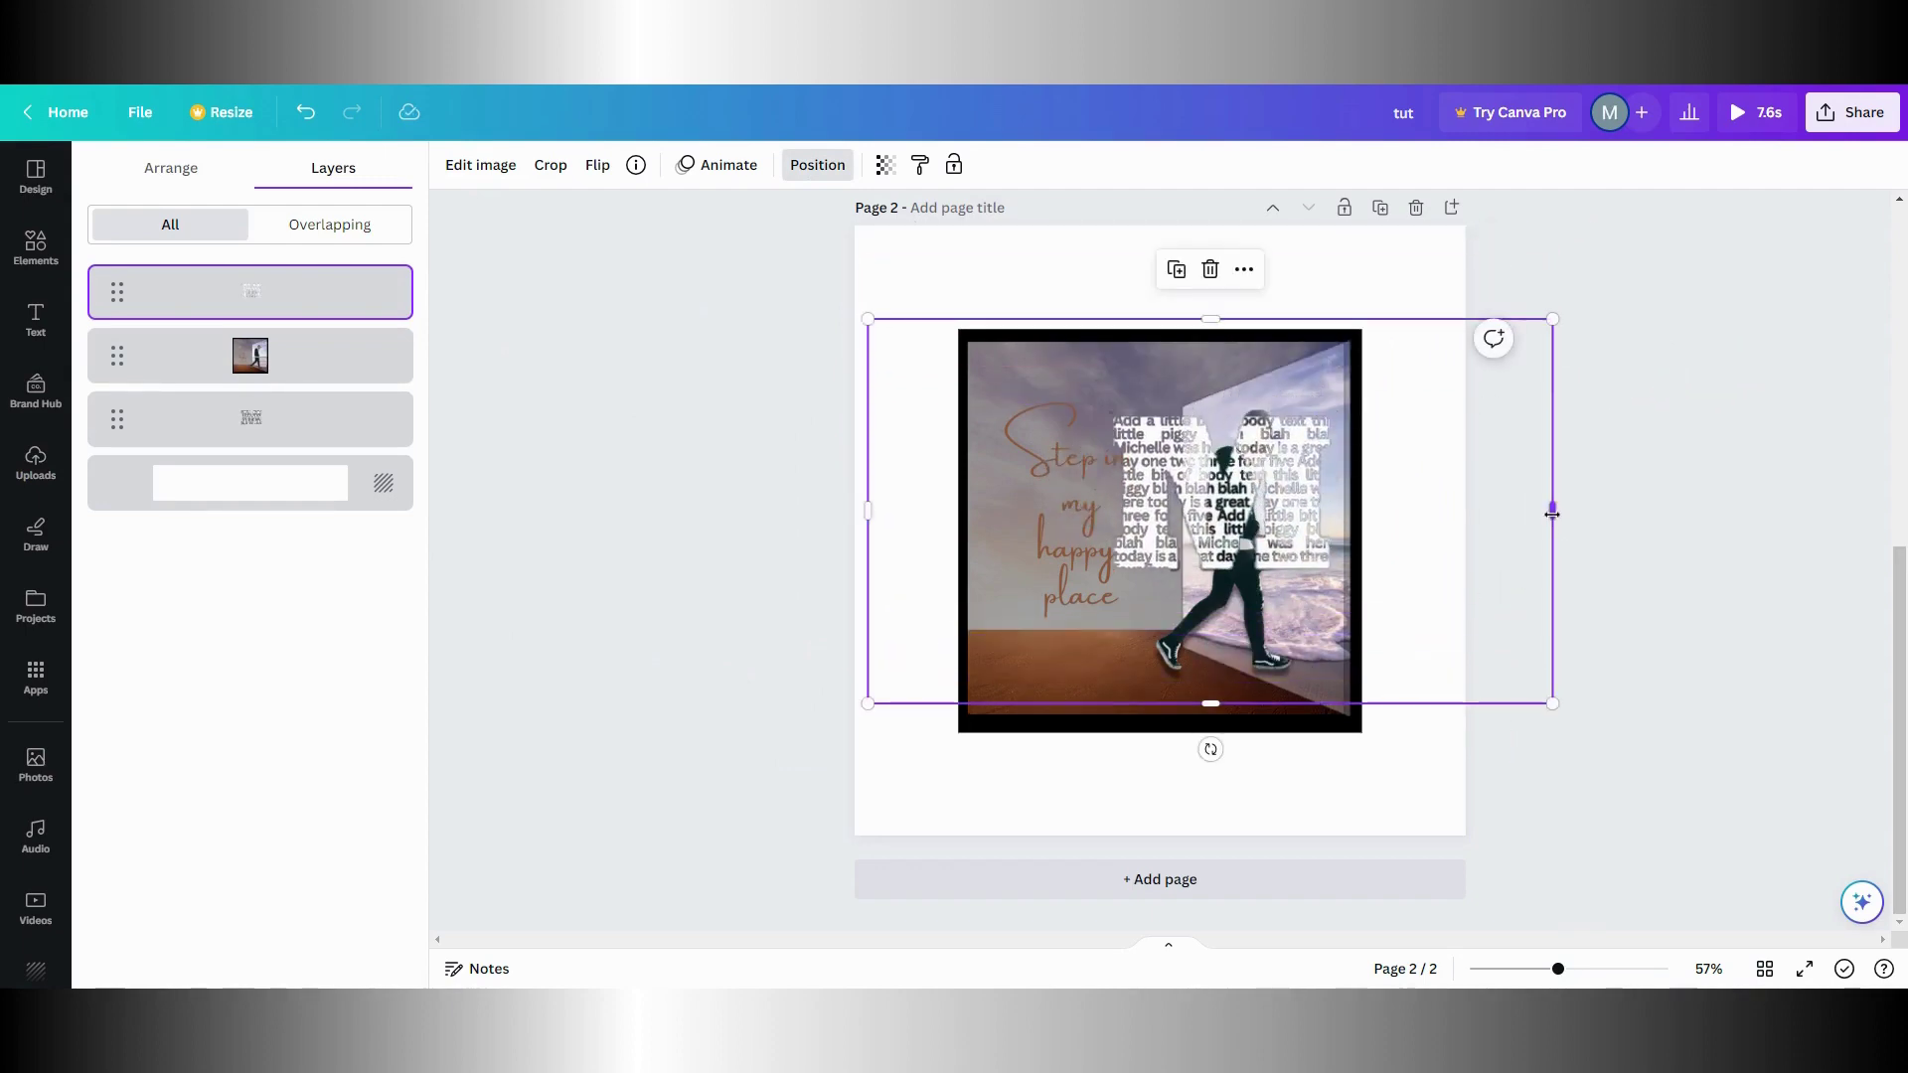
{"action": "left_click_drag", "start_coordinate": [1552, 513], "coordinate": [1384, 511]}
{"action": "left_click_drag", "start_coordinate": [1384, 705], "coordinate": [1590, 834]}
{"action": "left_click_drag", "start_coordinate": [1099, 670], "coordinate": [955, 647]}
{"action": "left_click_drag", "start_coordinate": [712, 812], "coordinate": [611, 887]}
{"action": "left_click_drag", "start_coordinate": [1216, 579], "coordinate": [1229, 541]}
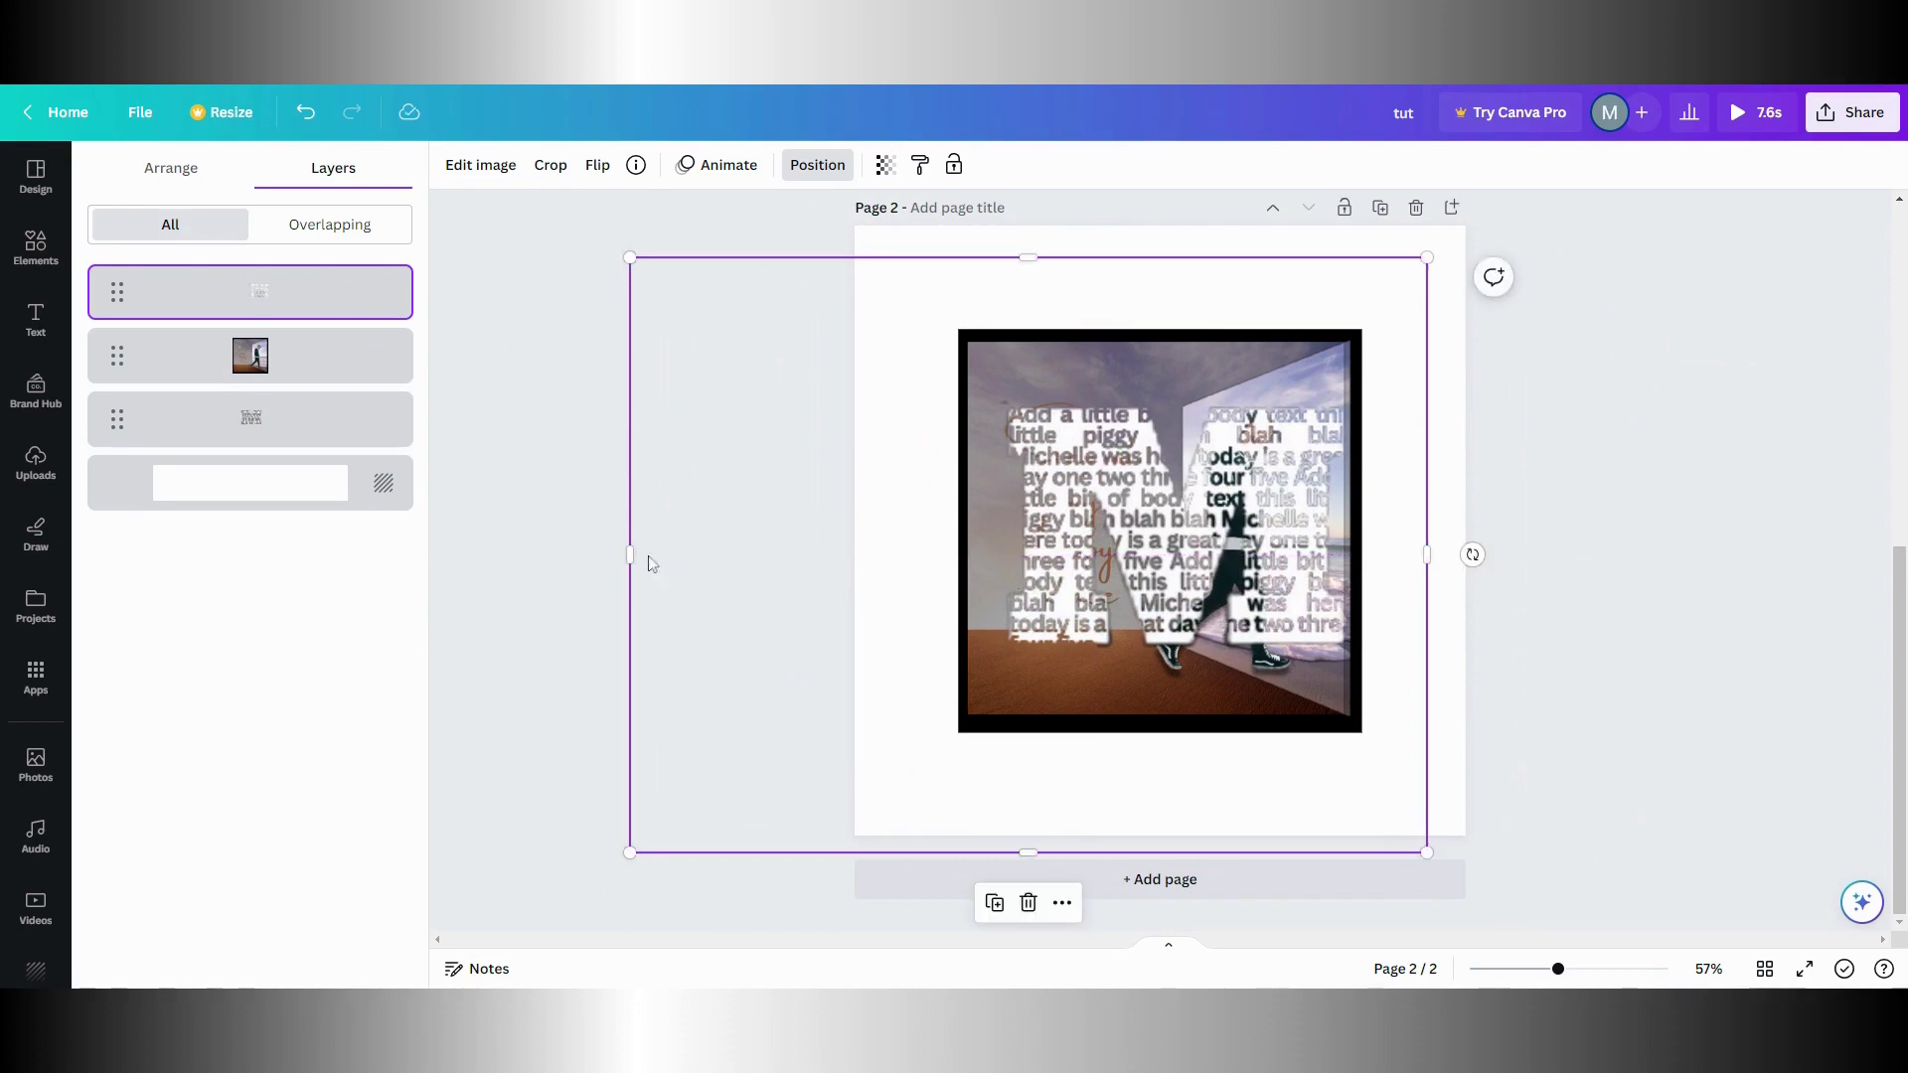
{"action": "left_click_drag", "start_coordinate": [630, 552], "coordinate": [911, 554]}
{"action": "left_click_drag", "start_coordinate": [1094, 450], "coordinate": [1083, 444]}
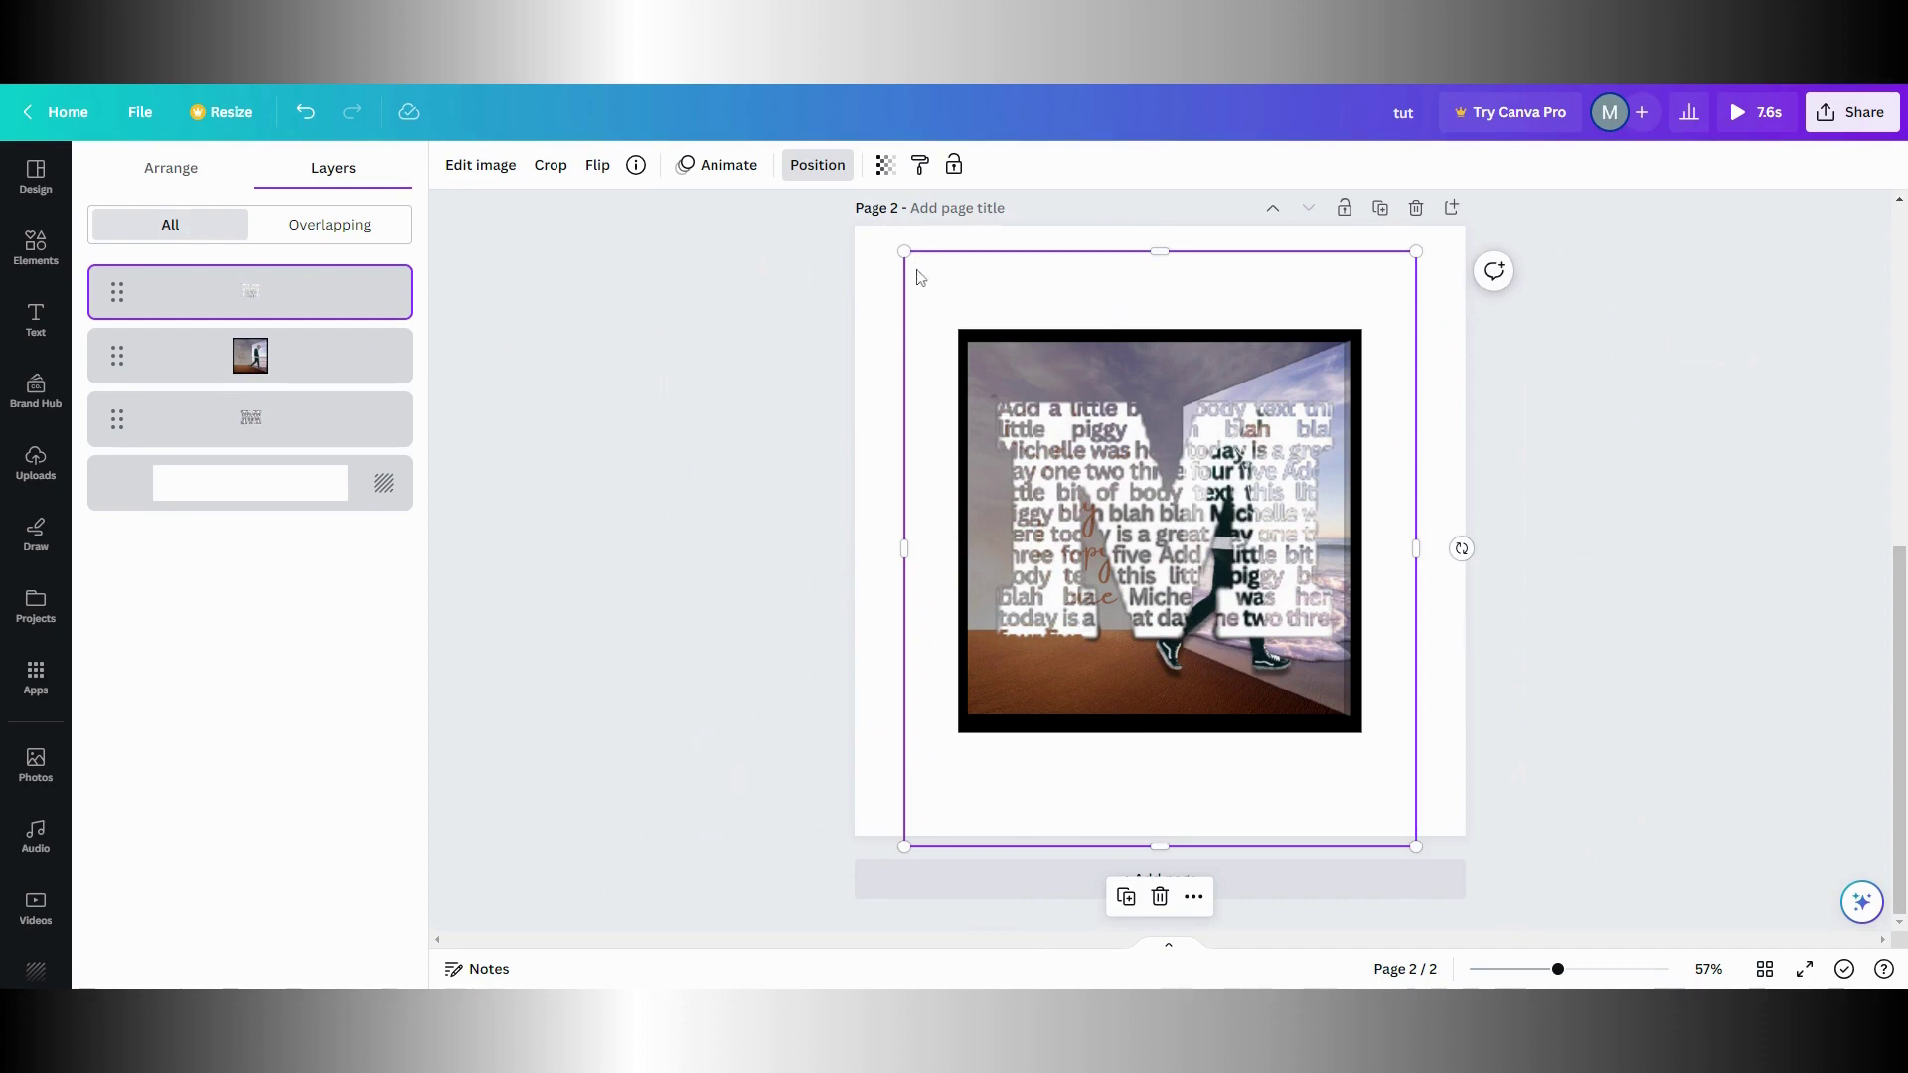
{"action": "left_click_drag", "start_coordinate": [903, 251], "coordinate": [785, 264]}
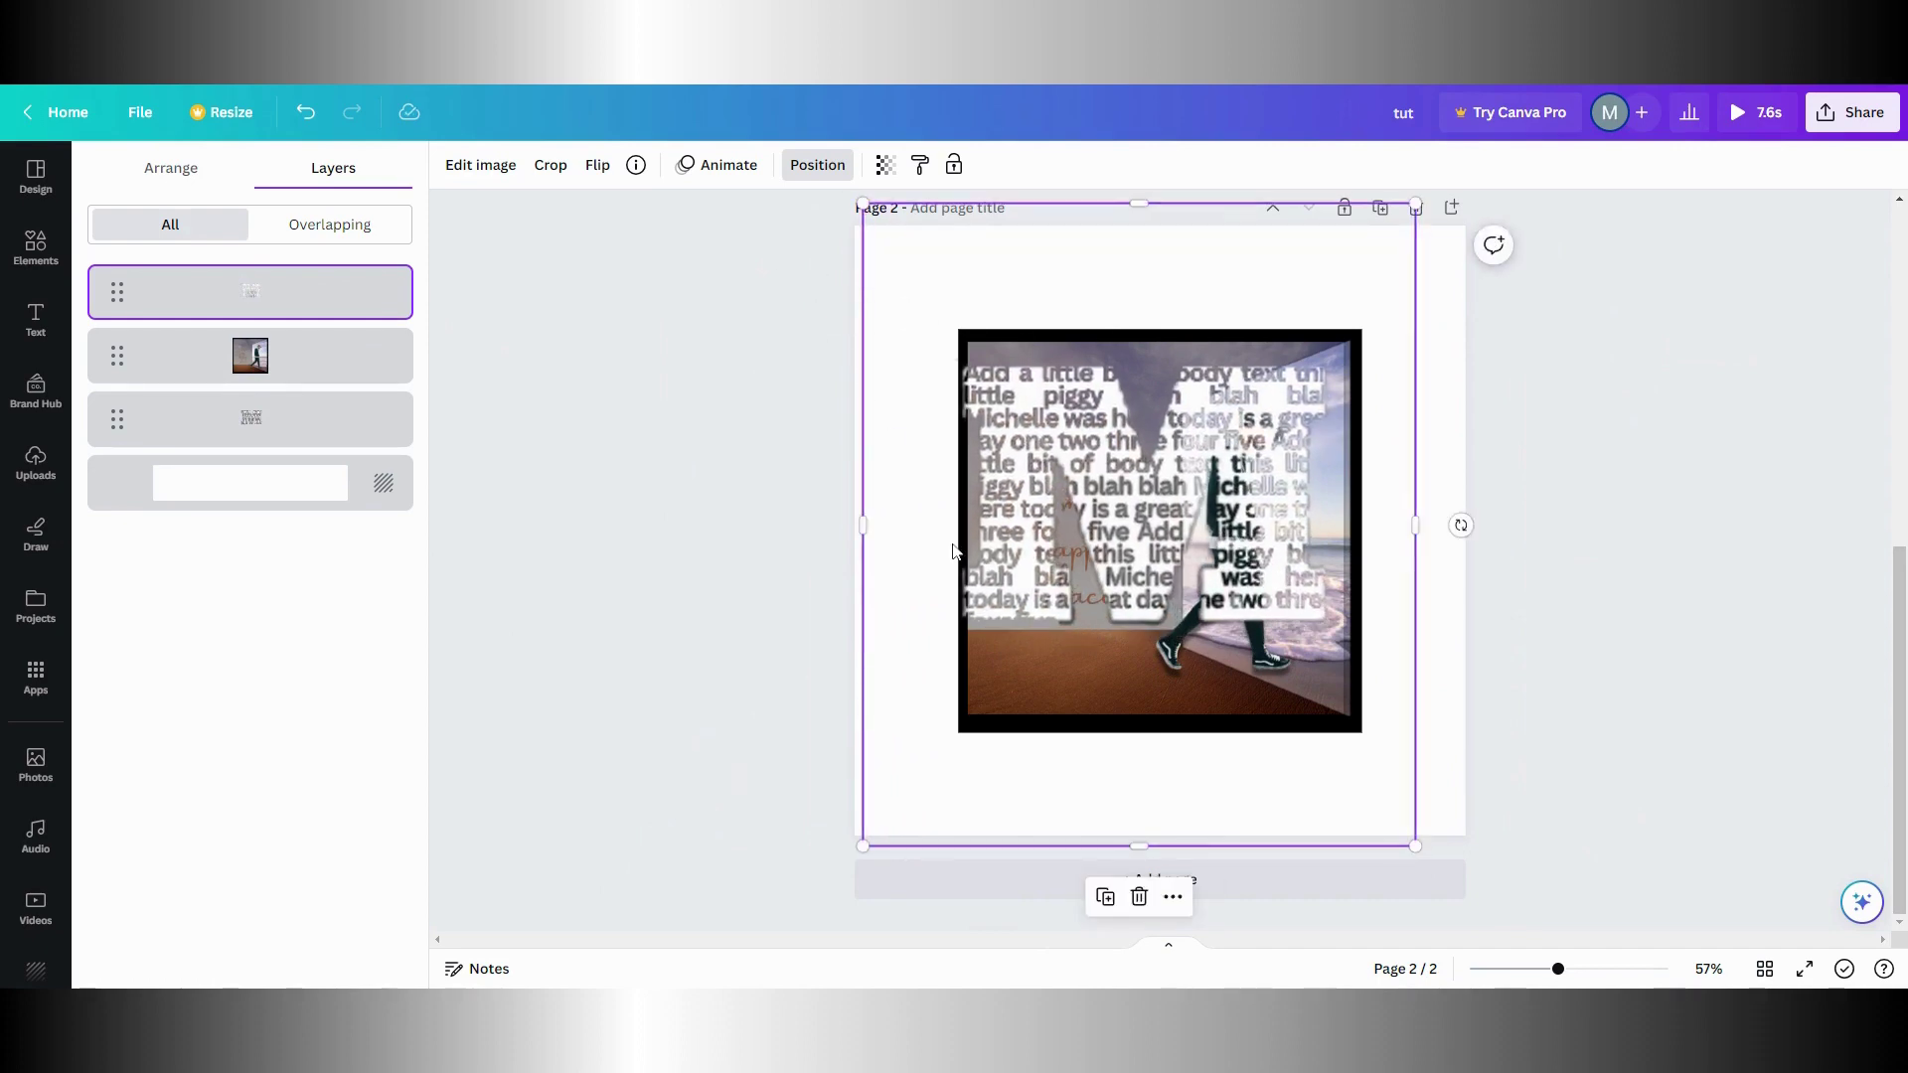
{"action": "left_click_drag", "start_coordinate": [1141, 554], "coordinate": [1161, 583]}
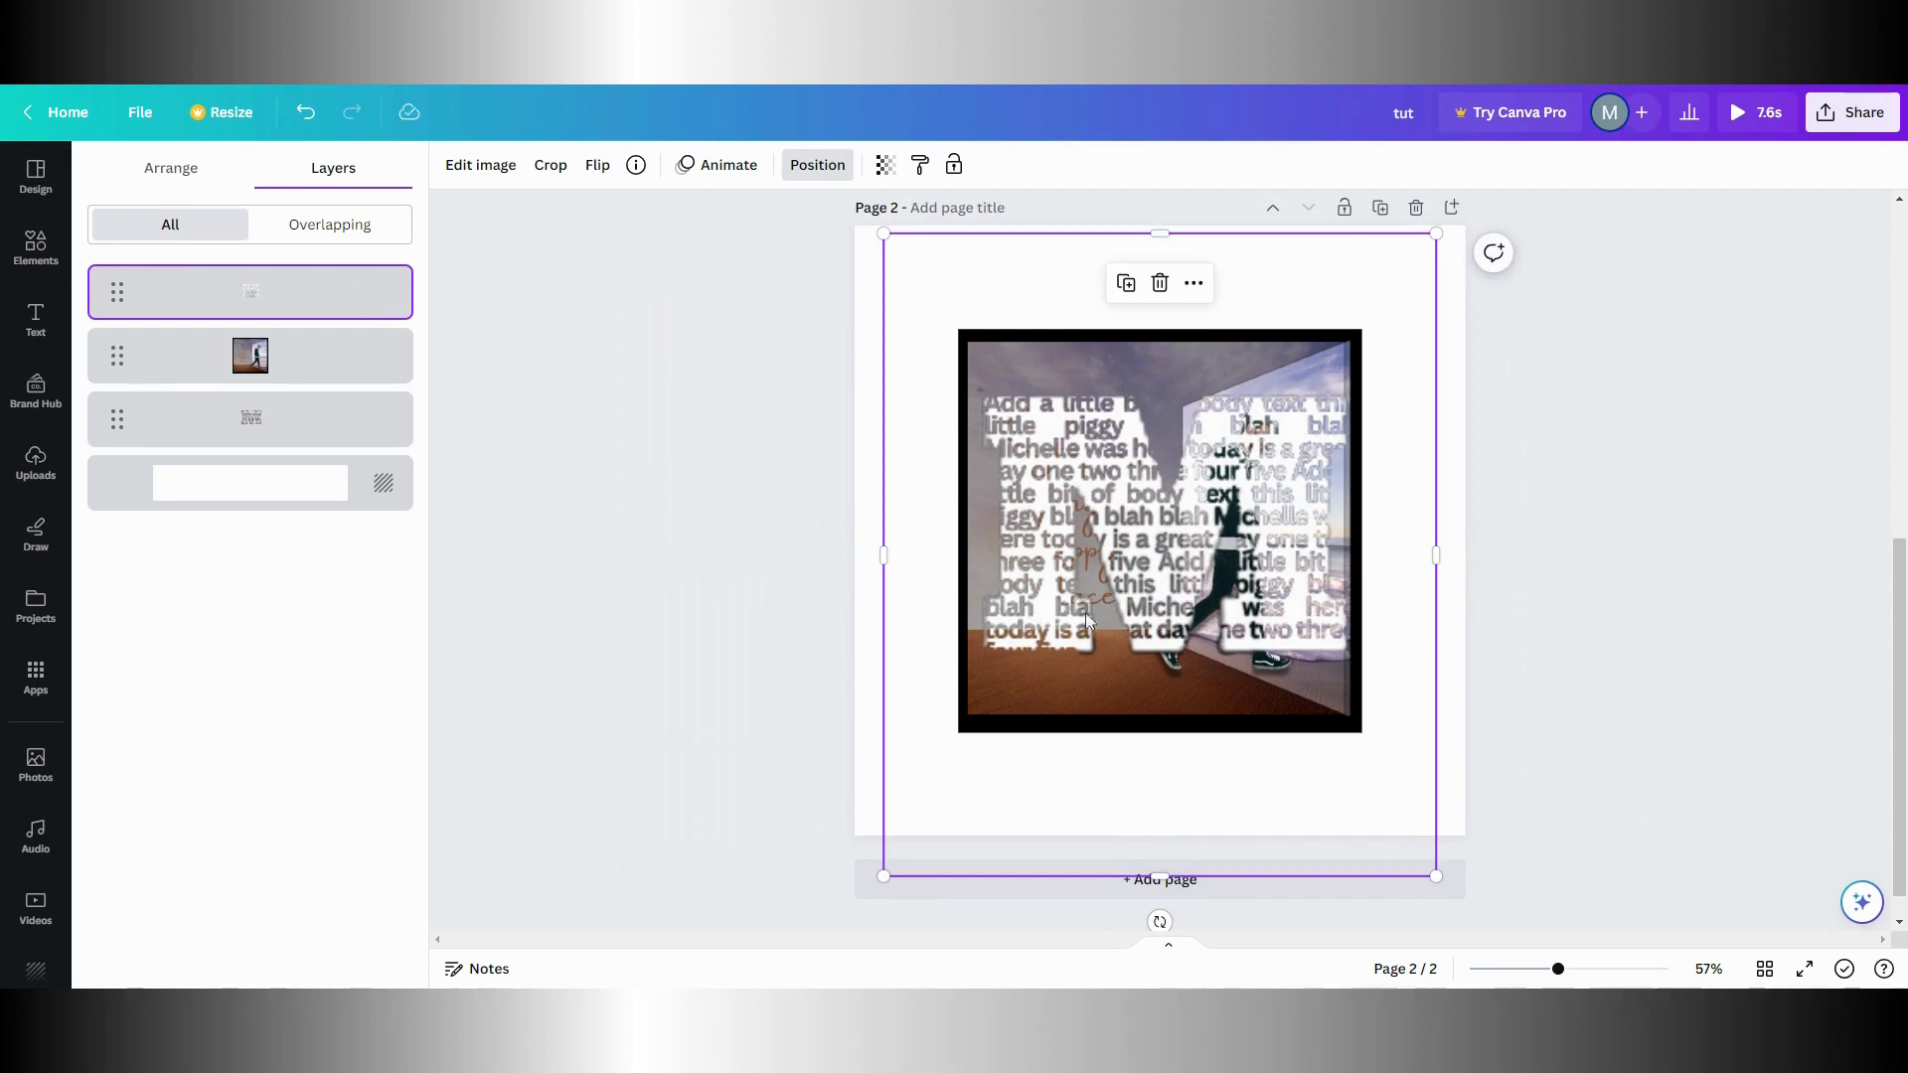
Delete page 2 with its enlarged M graphic and add a fresh blank page
{"action": "left_click", "coordinate": [1154, 290]}
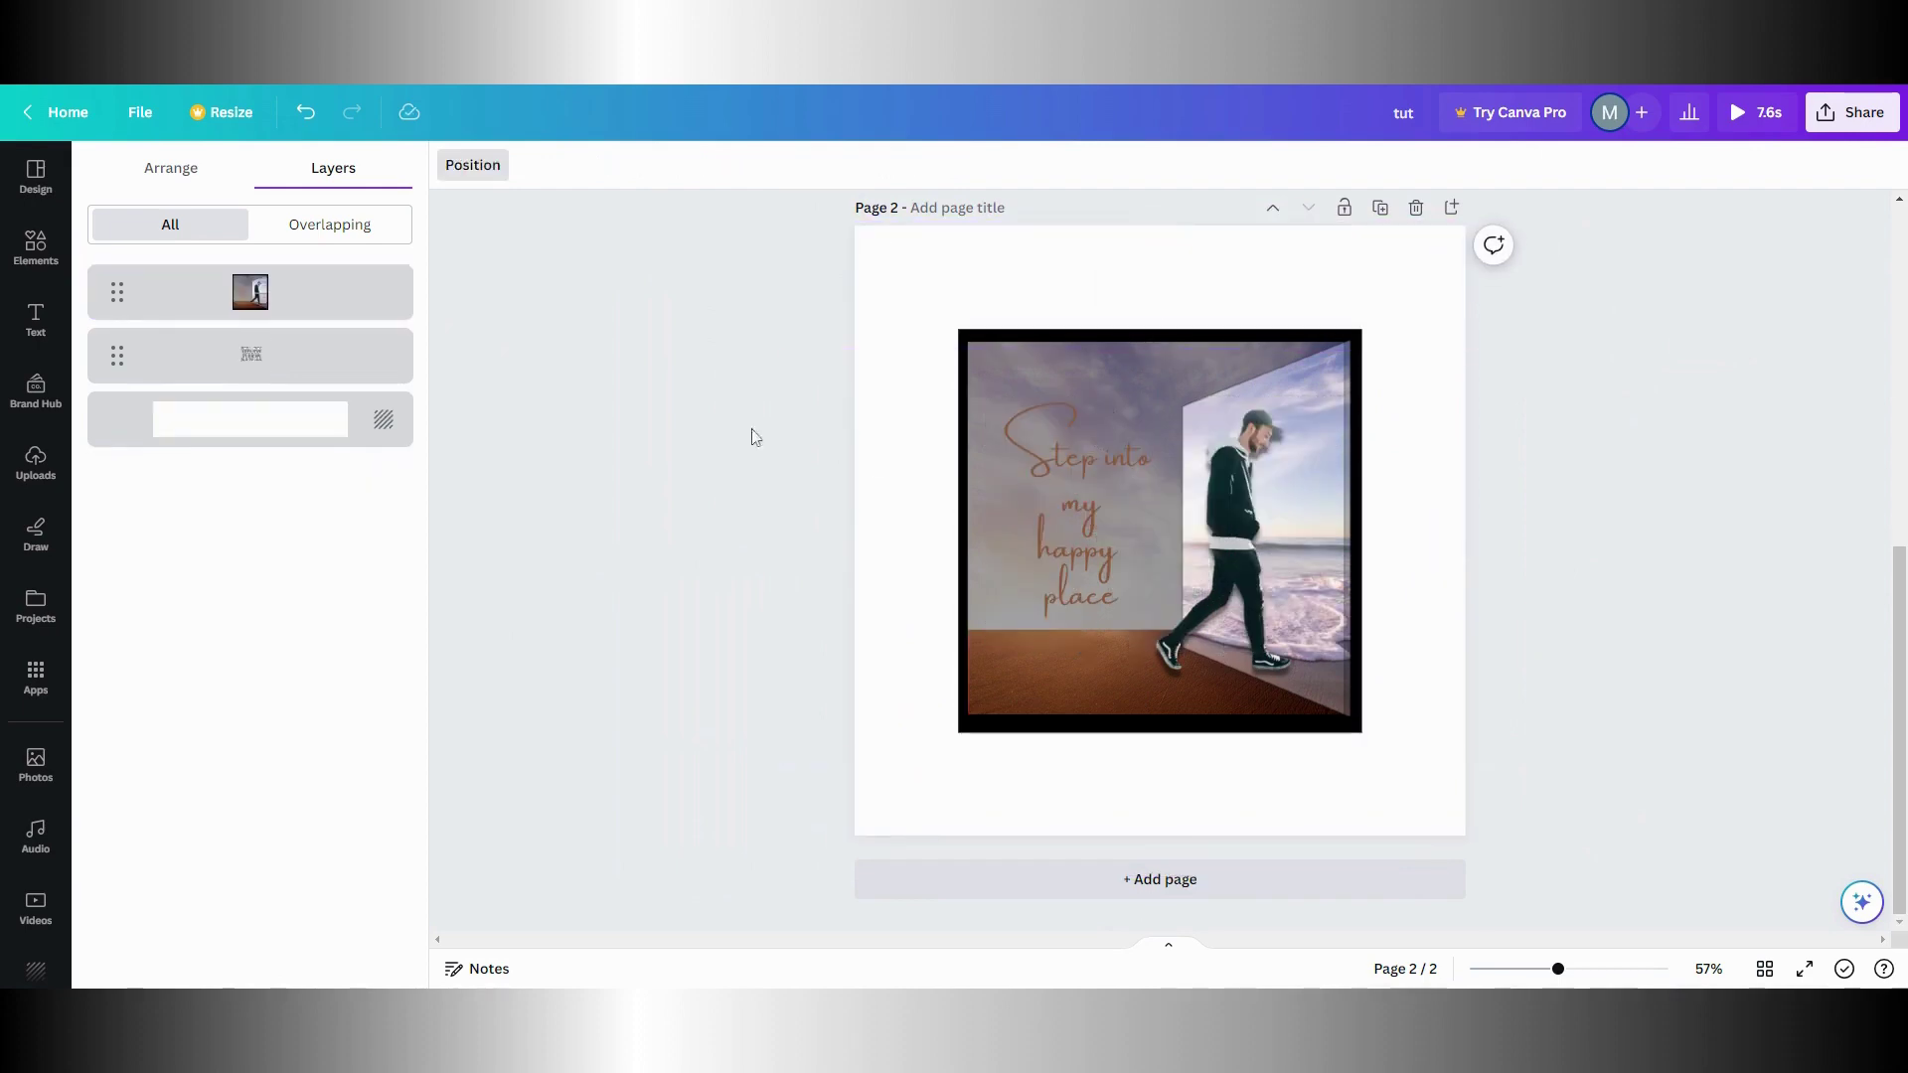
{"action": "scroll", "coordinate": [1142, 457], "scroll_direction": "up", "scroll_amount": 1}
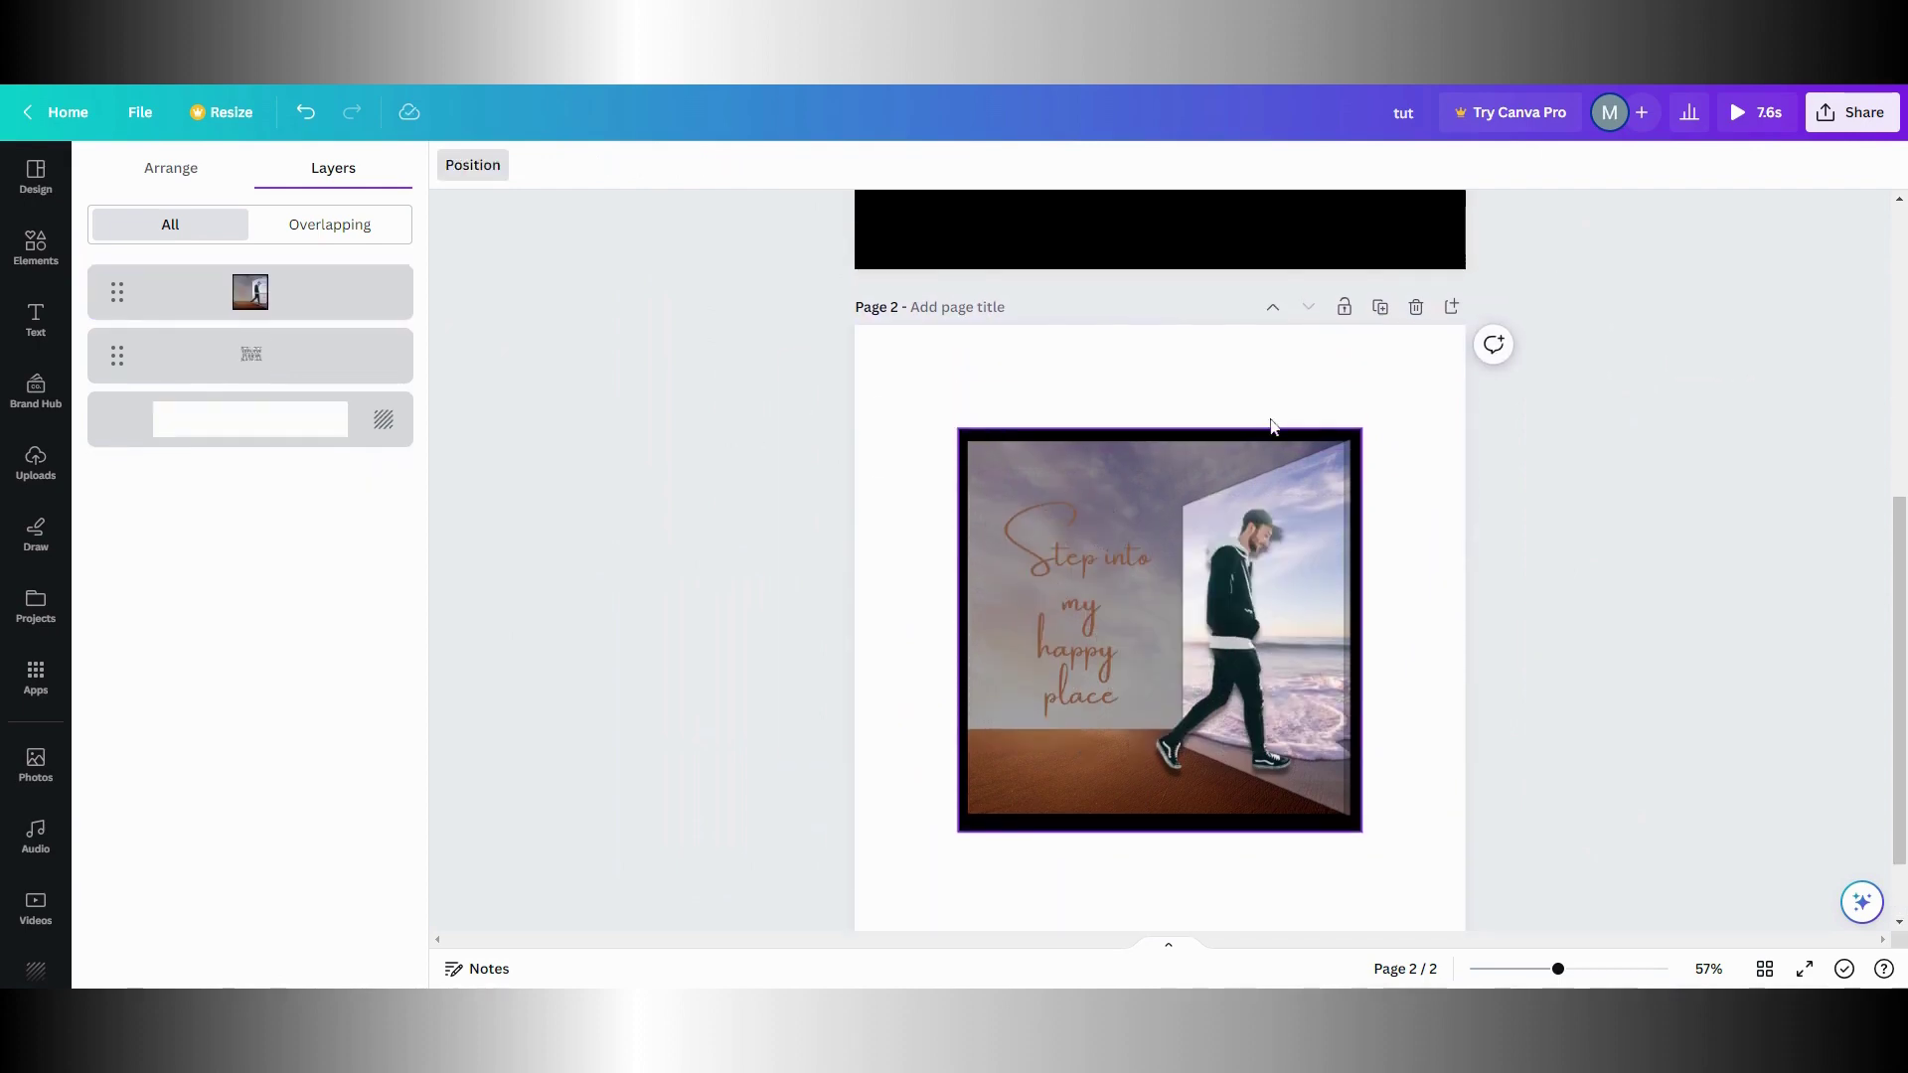
{"action": "left_click", "coordinate": [1415, 309]}
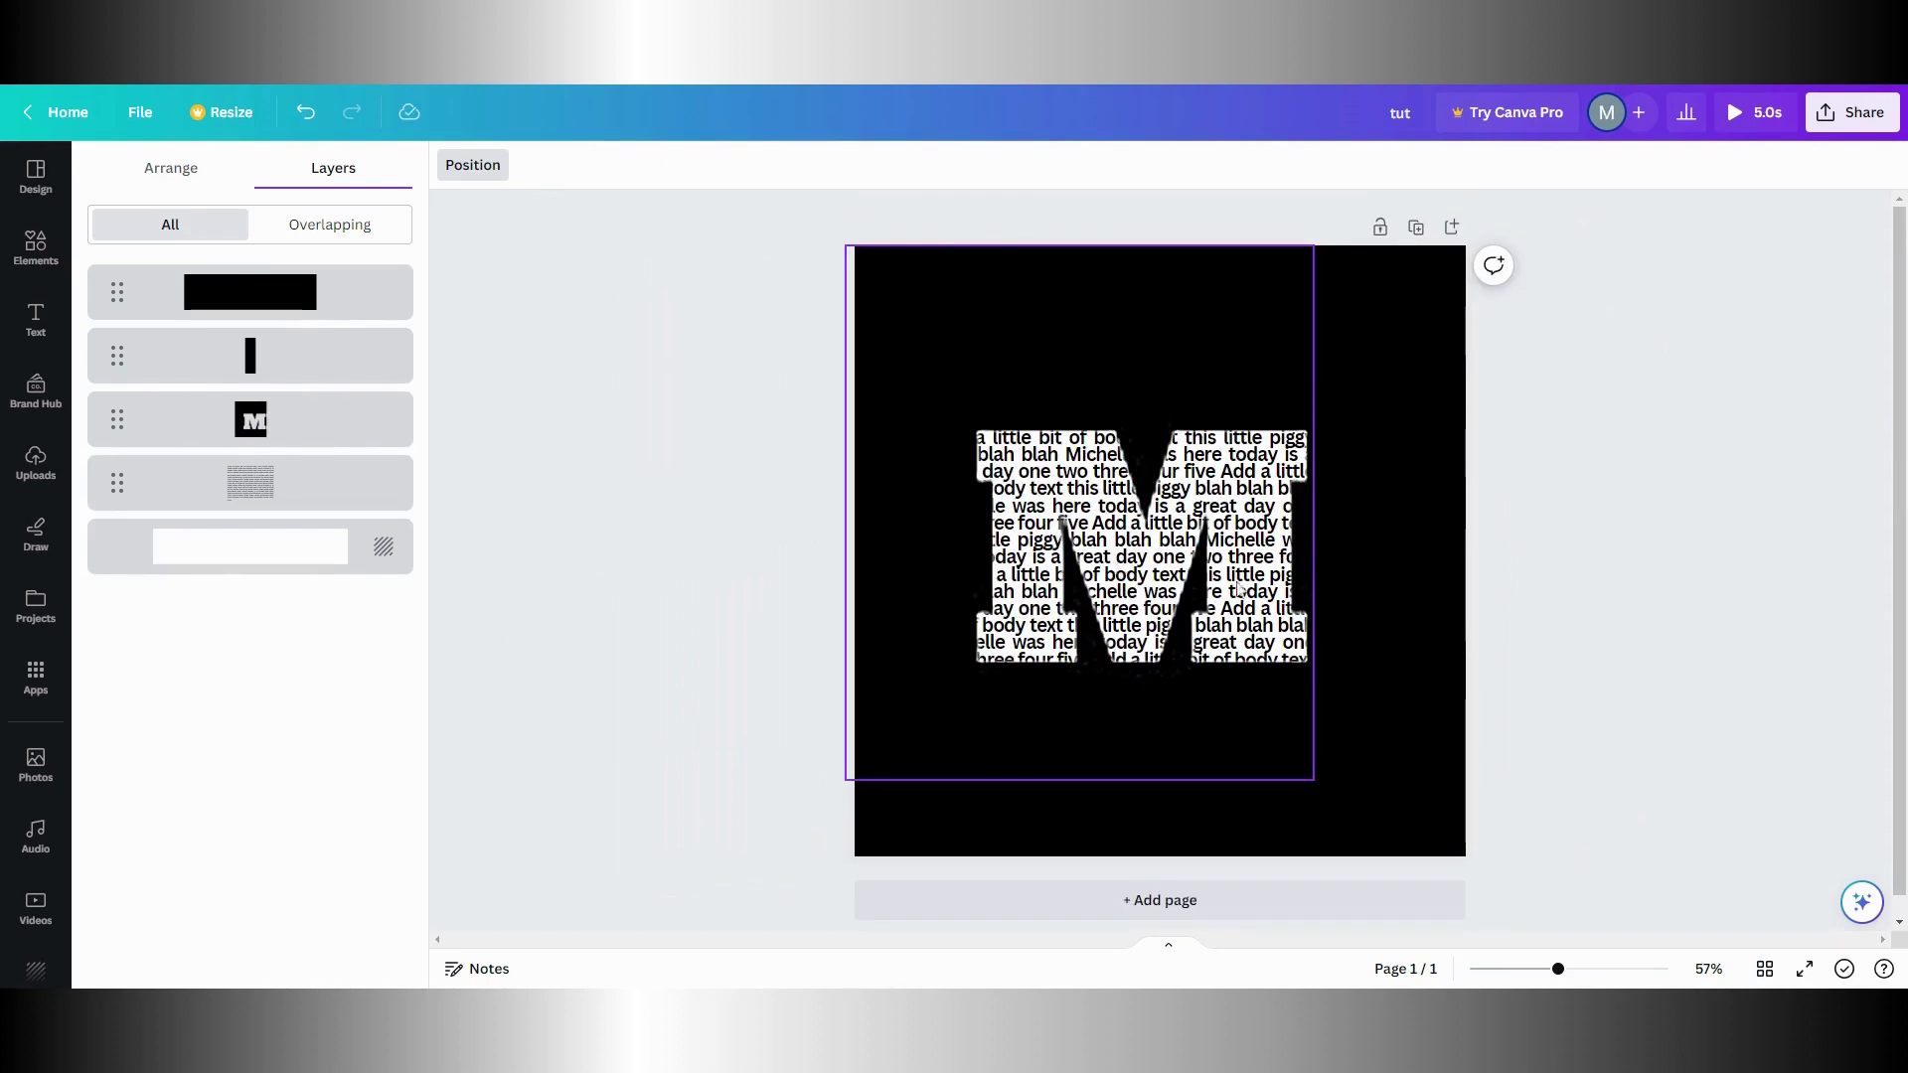
{"action": "scroll", "coordinate": [1148, 658], "scroll_direction": "down", "scroll_amount": 1}
{"action": "left_click", "coordinate": [1079, 879]}
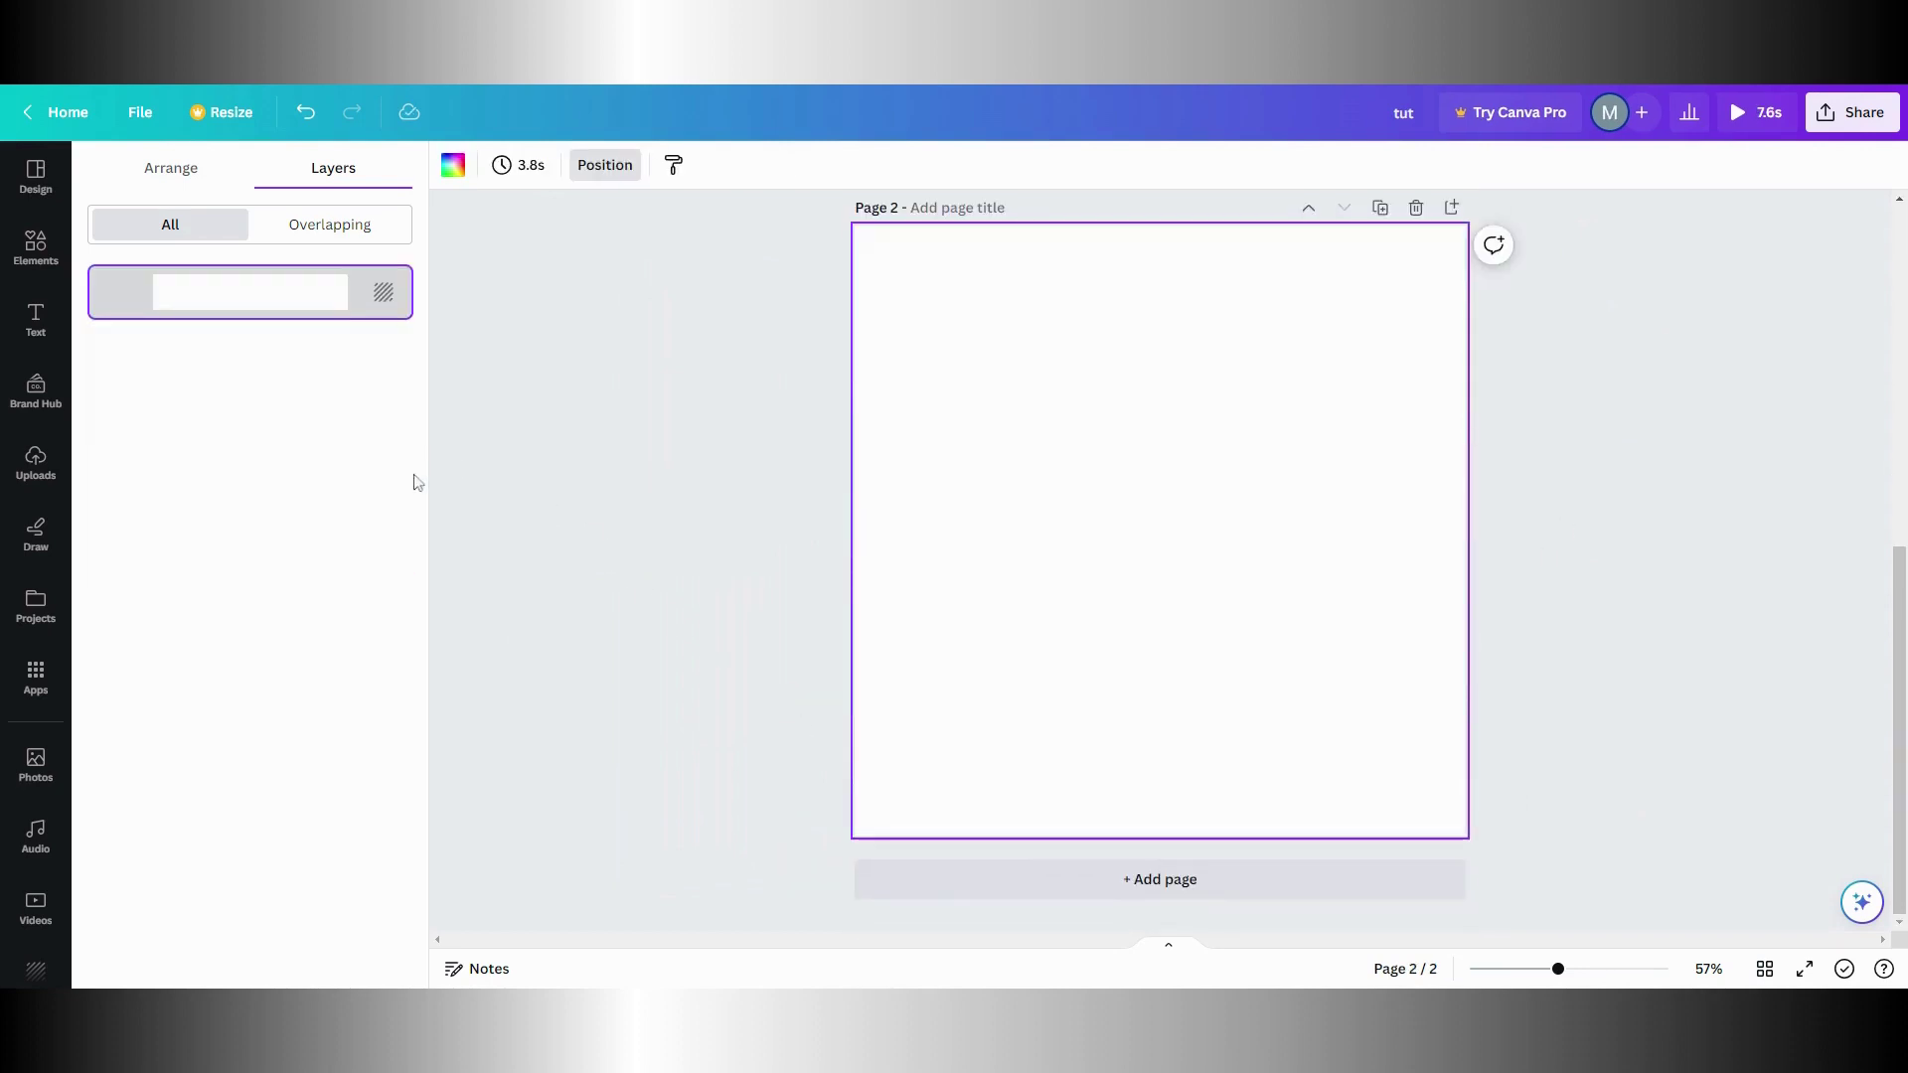
Place the uploaded text-filled M image on the new page and enlarge it to about 922 × 810
{"action": "left_click", "coordinate": [37, 467]}
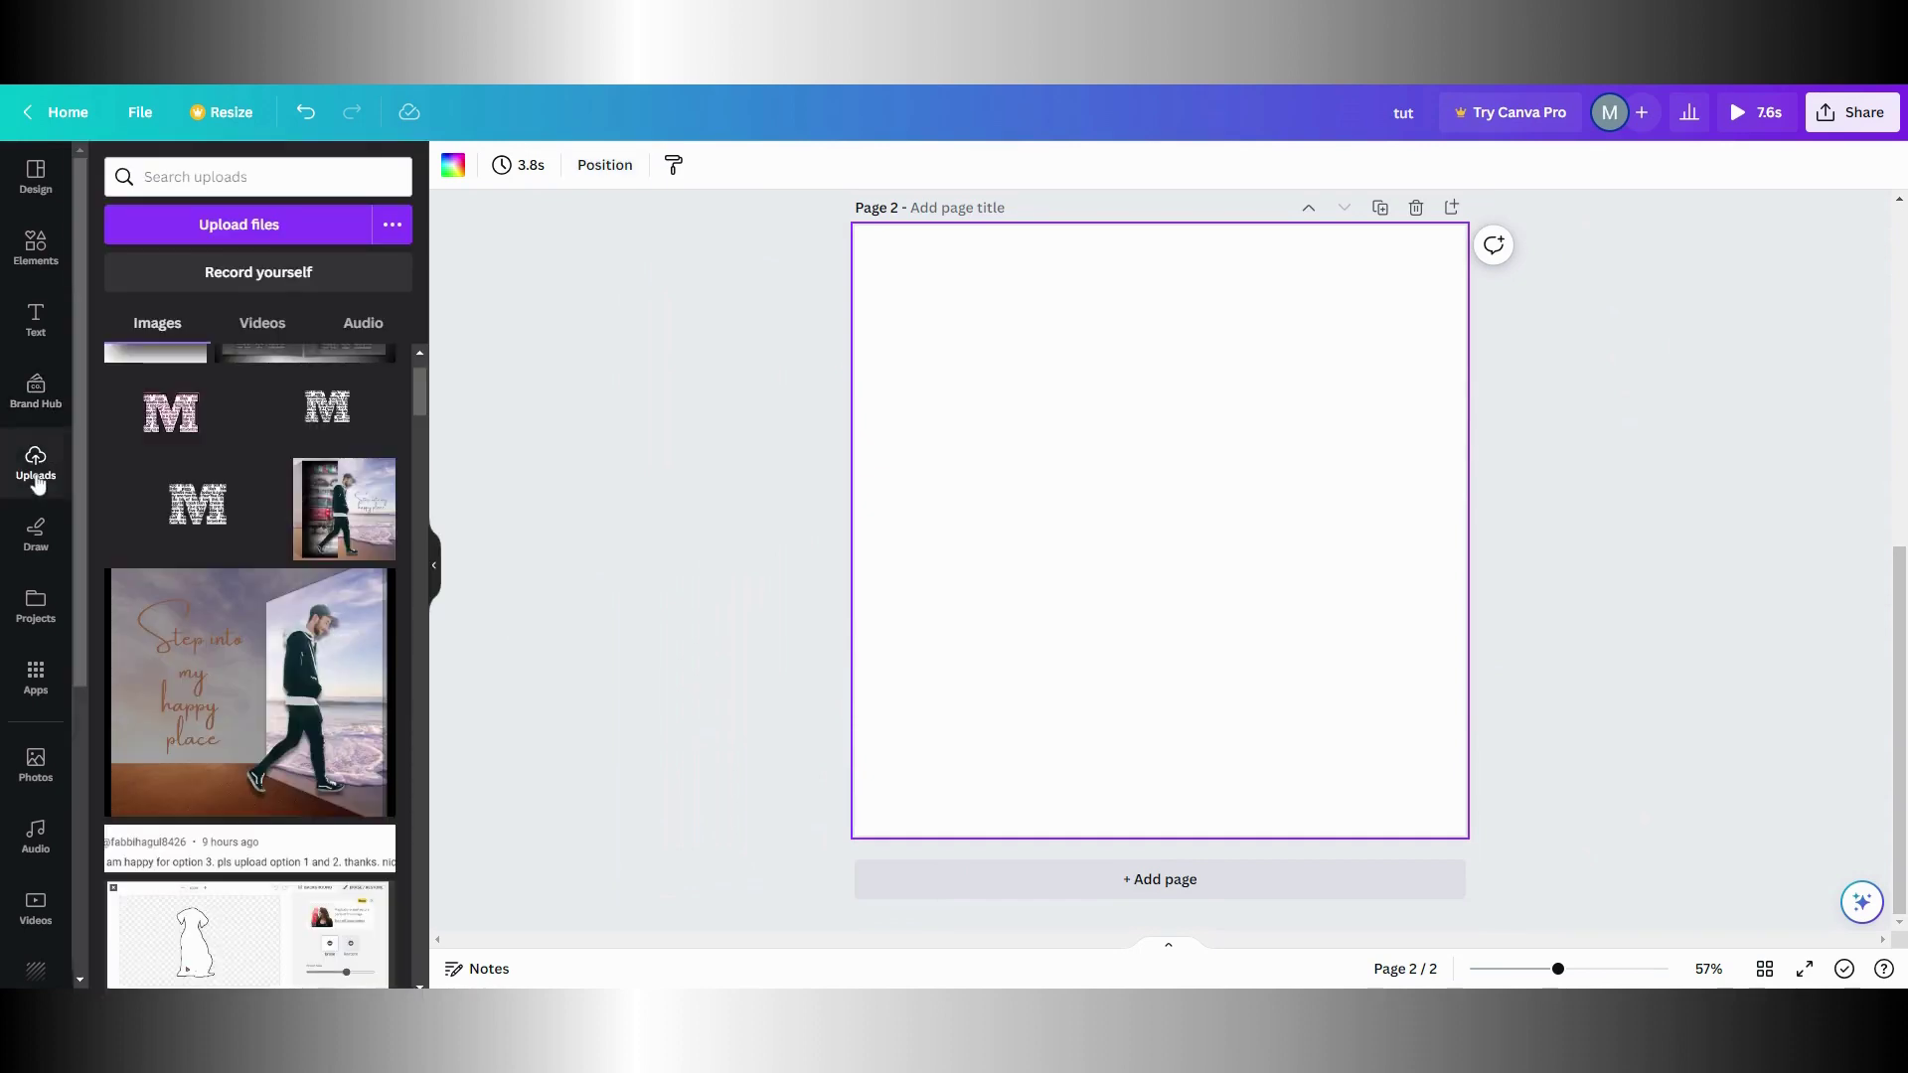
{"action": "left_click", "coordinate": [198, 516]}
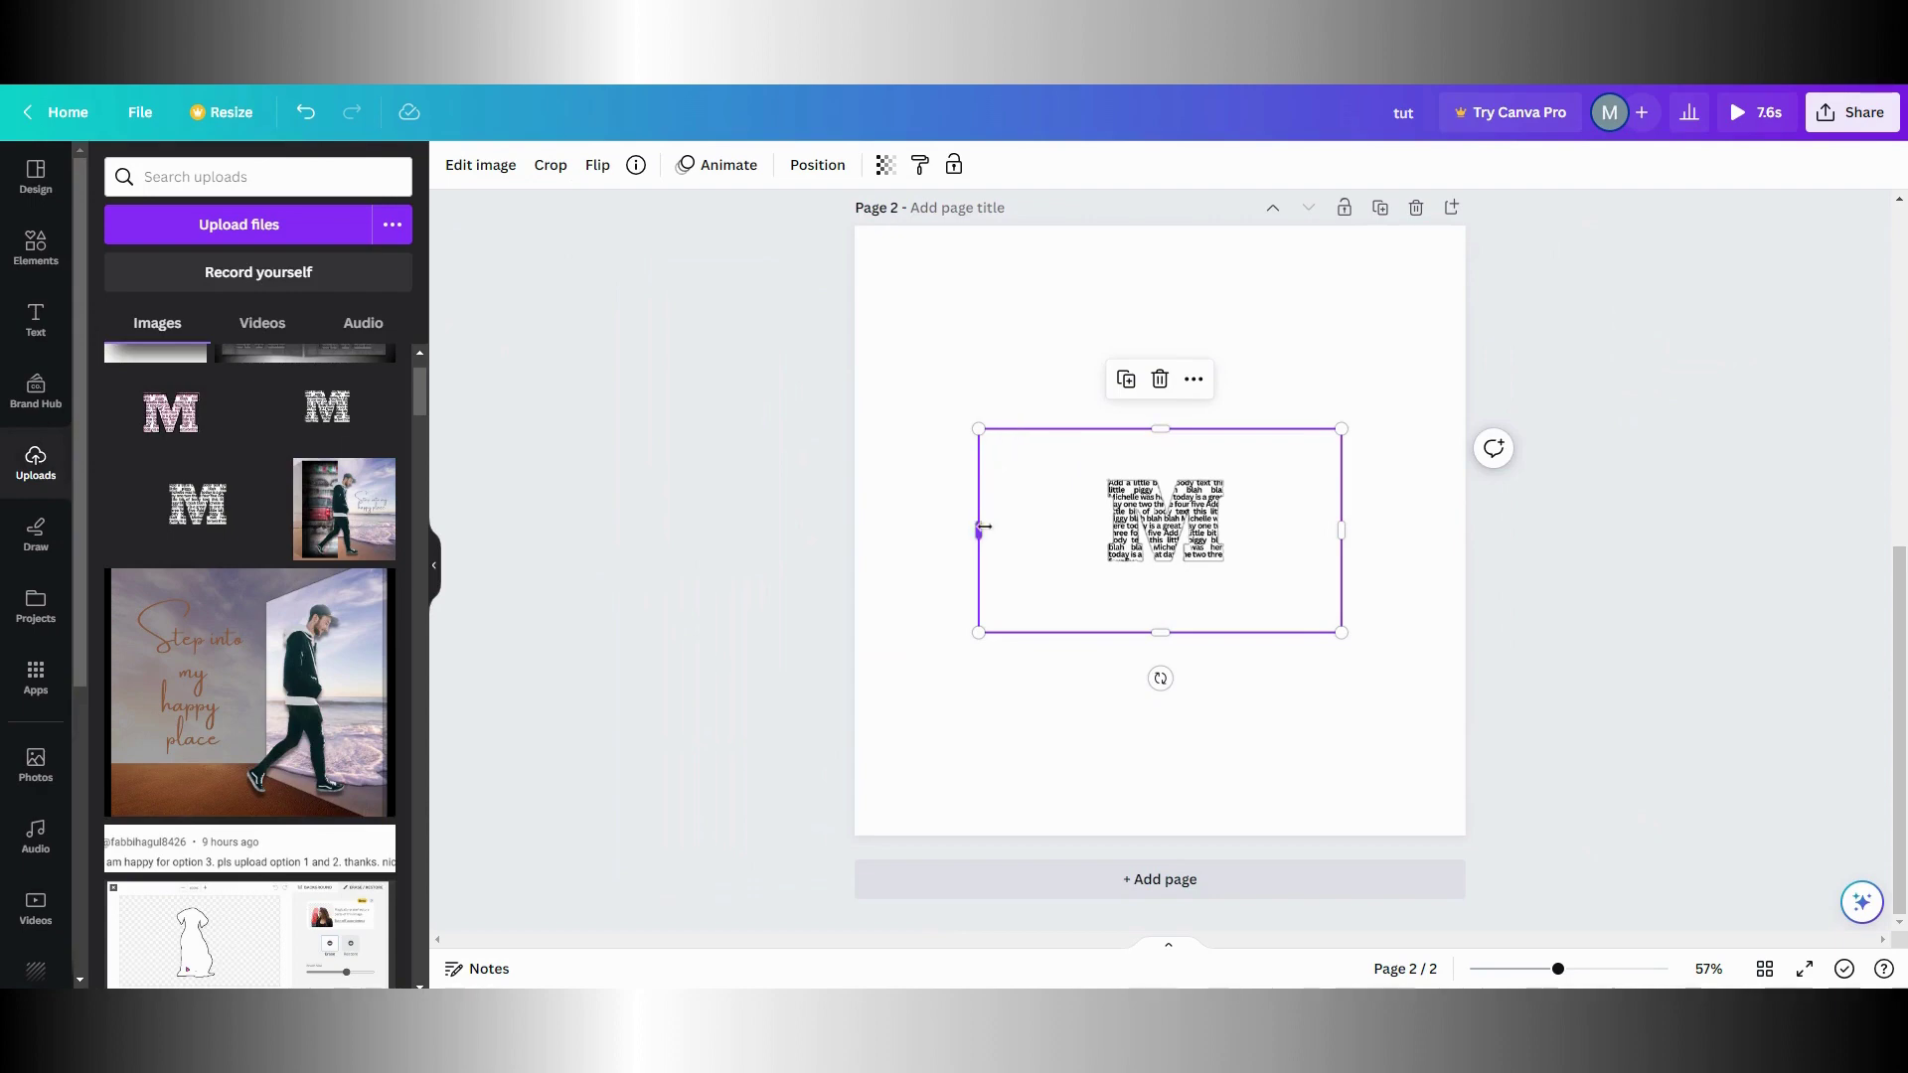
{"action": "left_click_drag", "start_coordinate": [981, 528], "coordinate": [1055, 528]}
{"action": "left_click_drag", "start_coordinate": [1341, 527], "coordinate": [1286, 530]}
{"action": "left_click_drag", "start_coordinate": [1287, 430], "coordinate": [1448, 287]}
{"action": "left_click_drag", "start_coordinate": [1054, 633], "coordinate": [926, 744]}
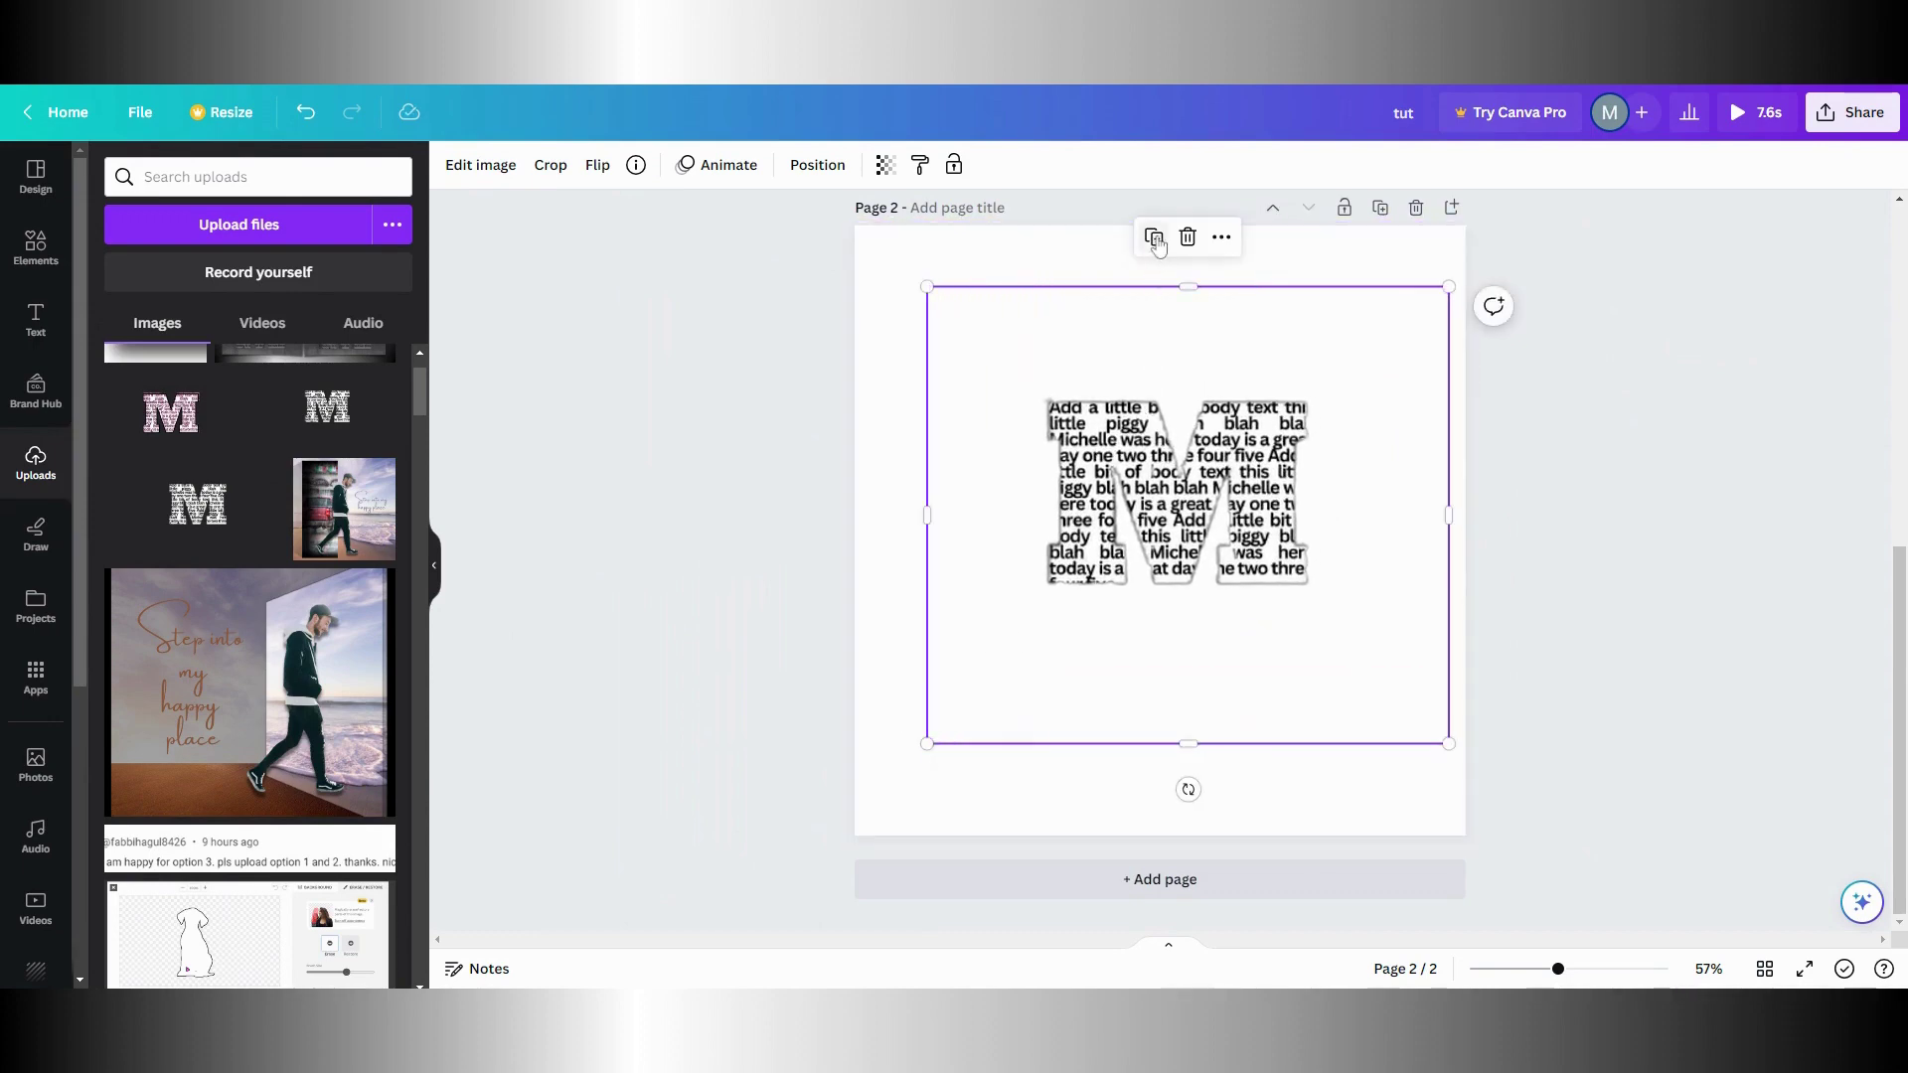
{"action": "left_click", "coordinate": [1005, 260]}
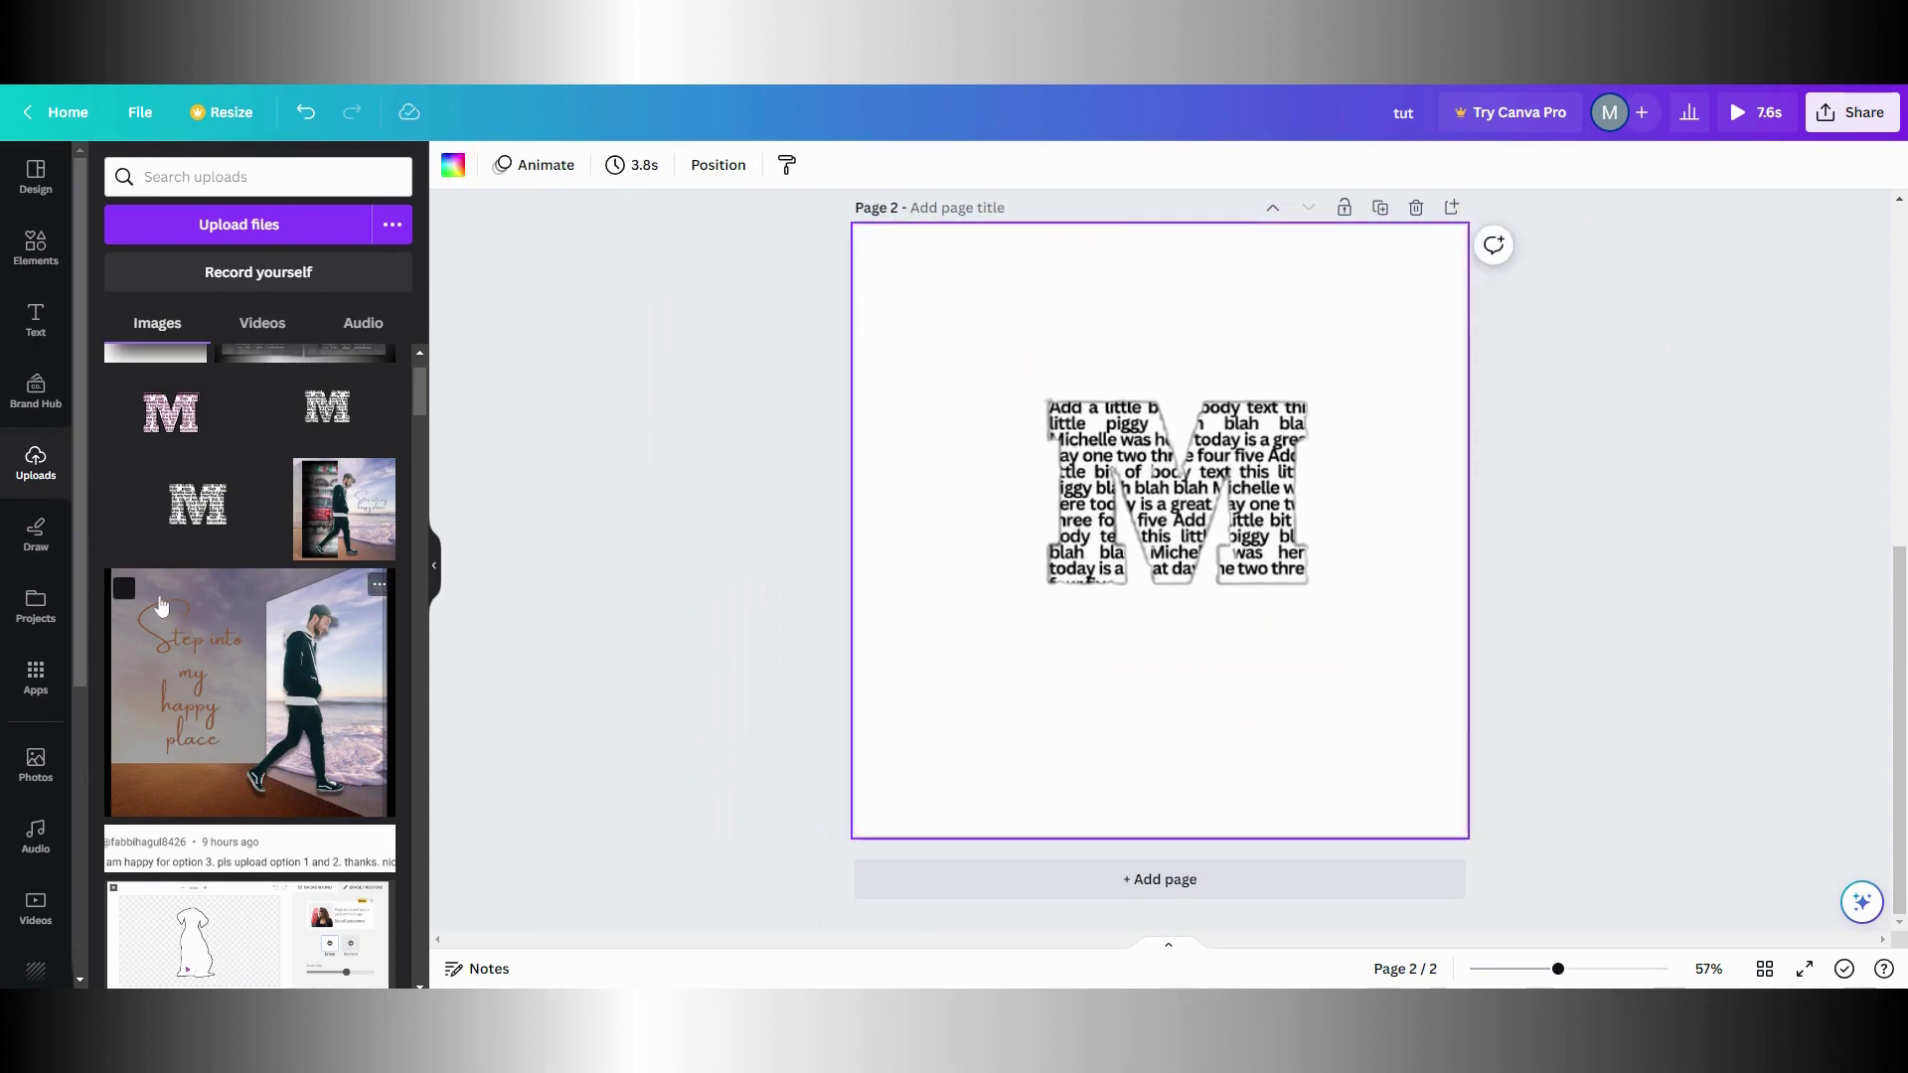
{"action": "scroll", "coordinate": [52, 705], "scroll_direction": "down", "scroll_amount": 2}
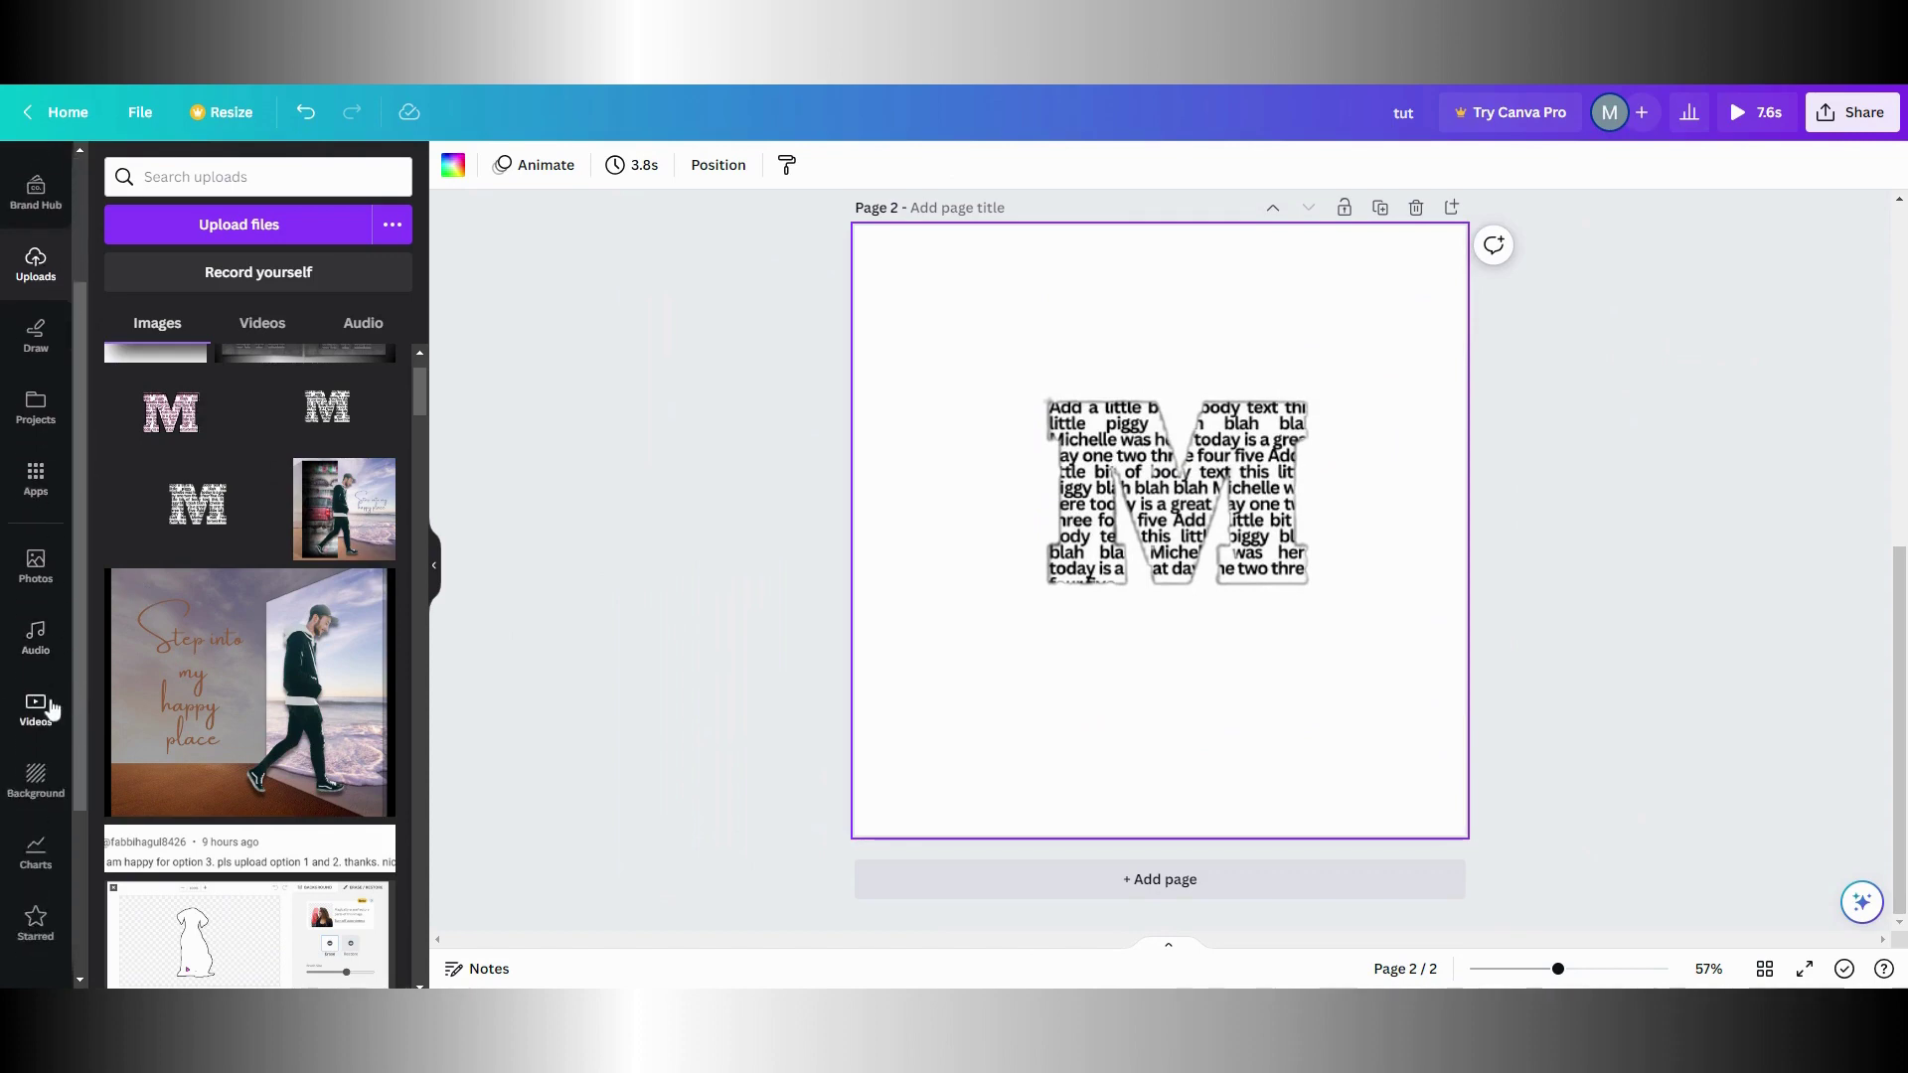
{"action": "scroll", "coordinate": [52, 708], "scroll_direction": "down", "scroll_amount": 1}
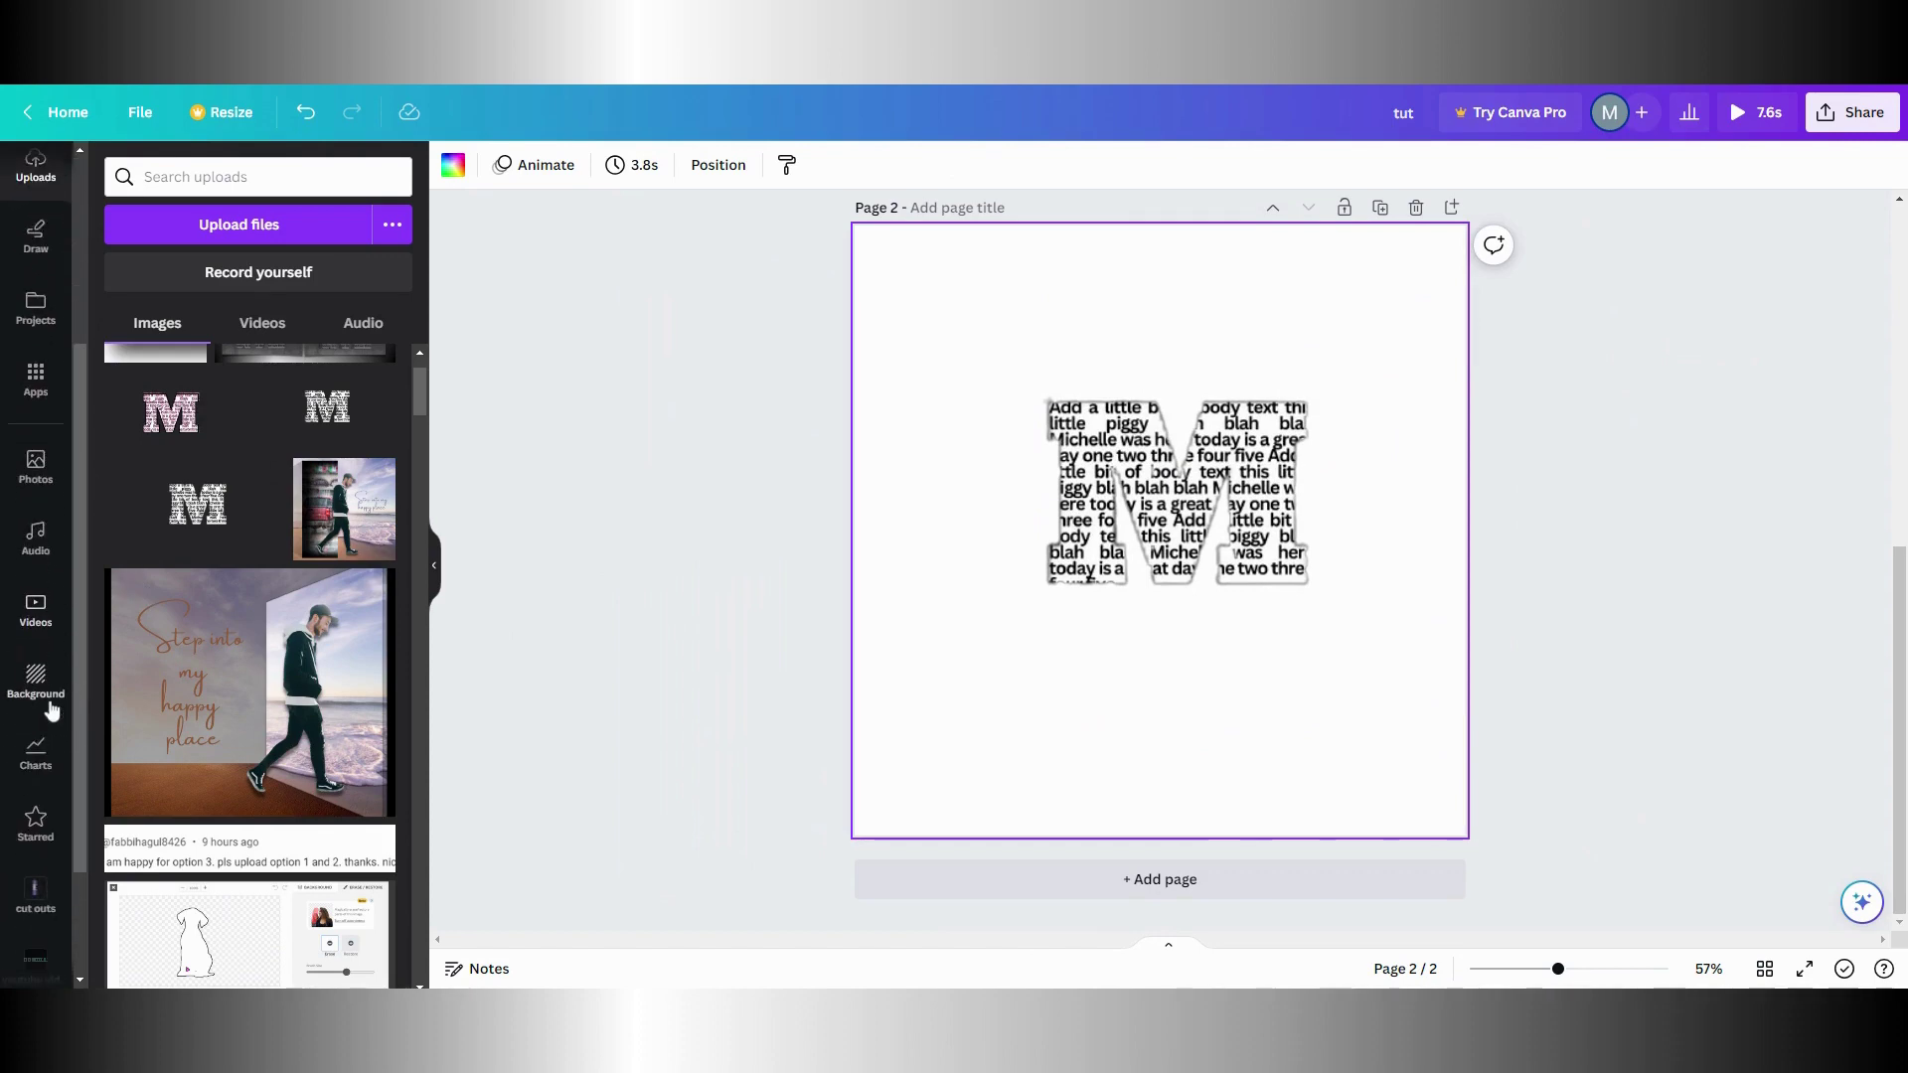
Set the grey concrete photo as page 2's background, shift the M slightly, and duplicate it
{"action": "left_click", "coordinate": [38, 469]}
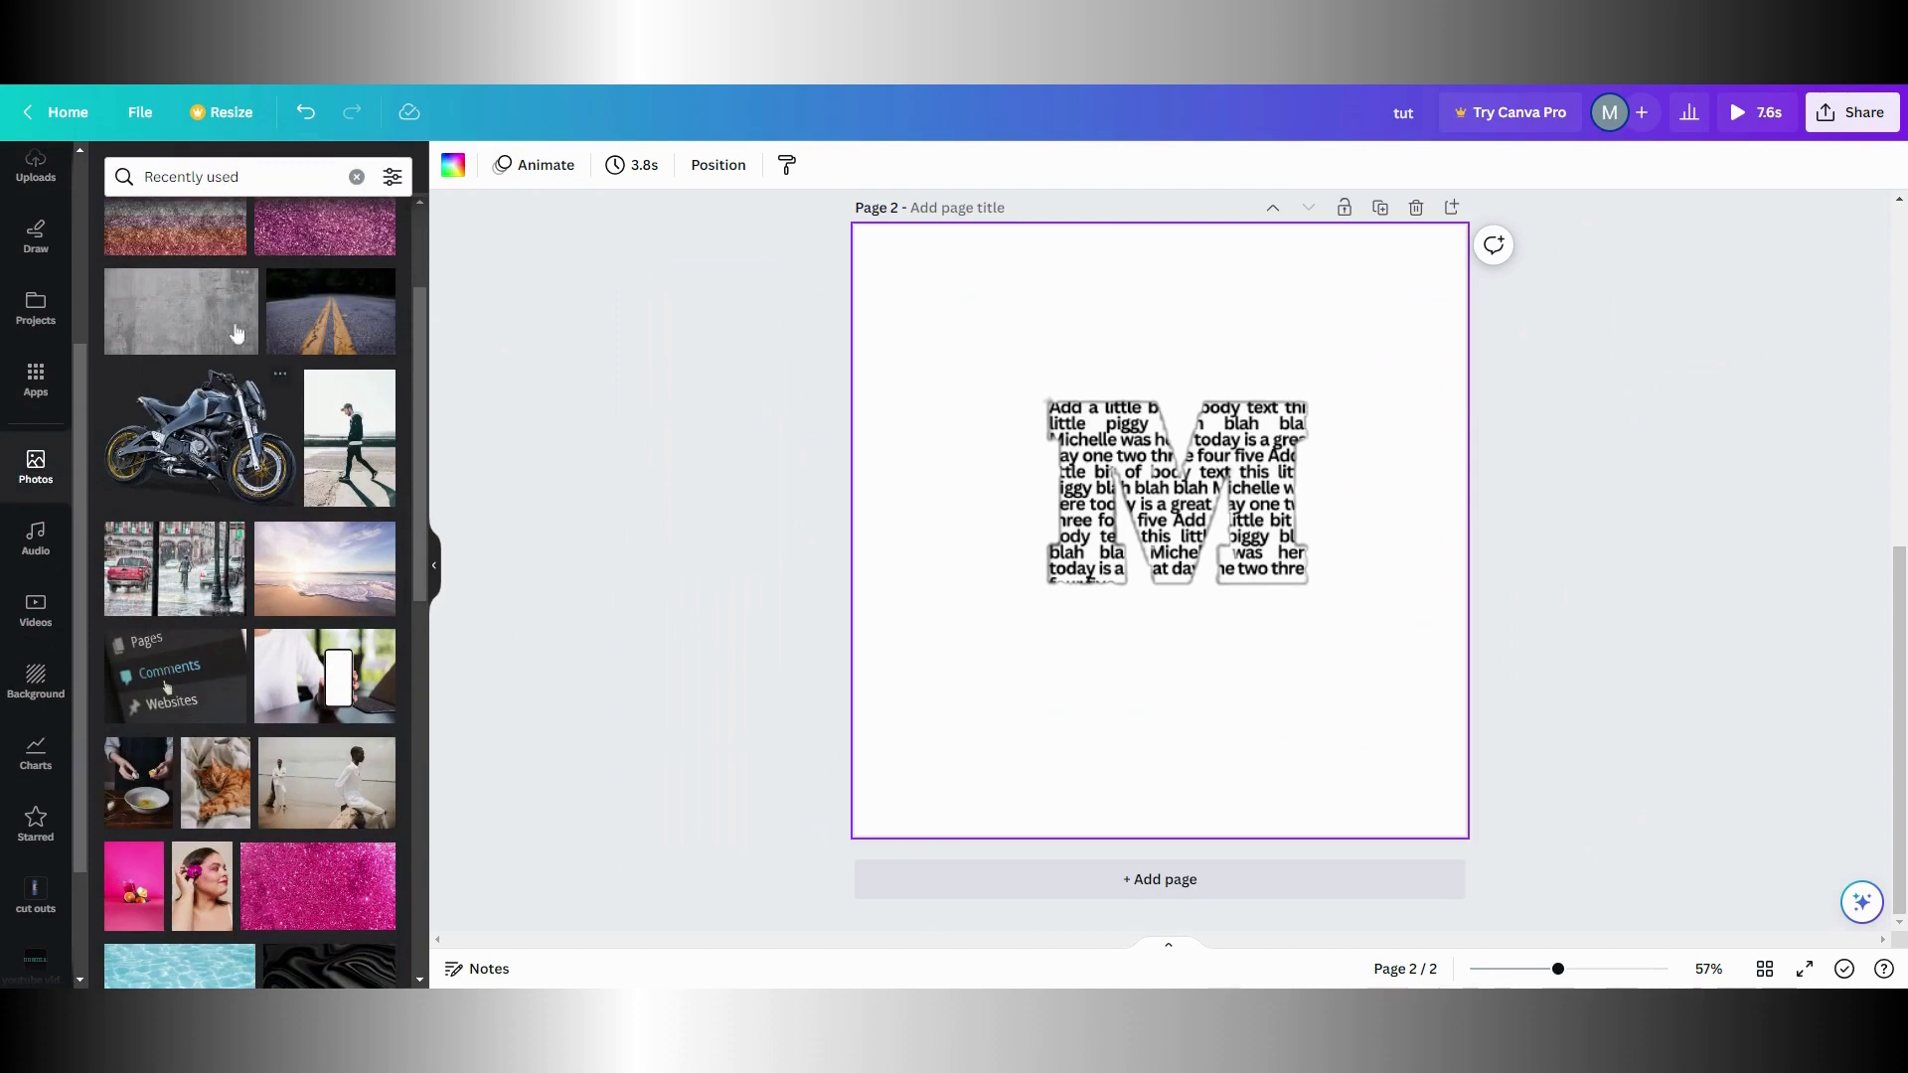
{"action": "left_click", "coordinate": [235, 330]}
{"action": "right_click", "coordinate": [1196, 359]}
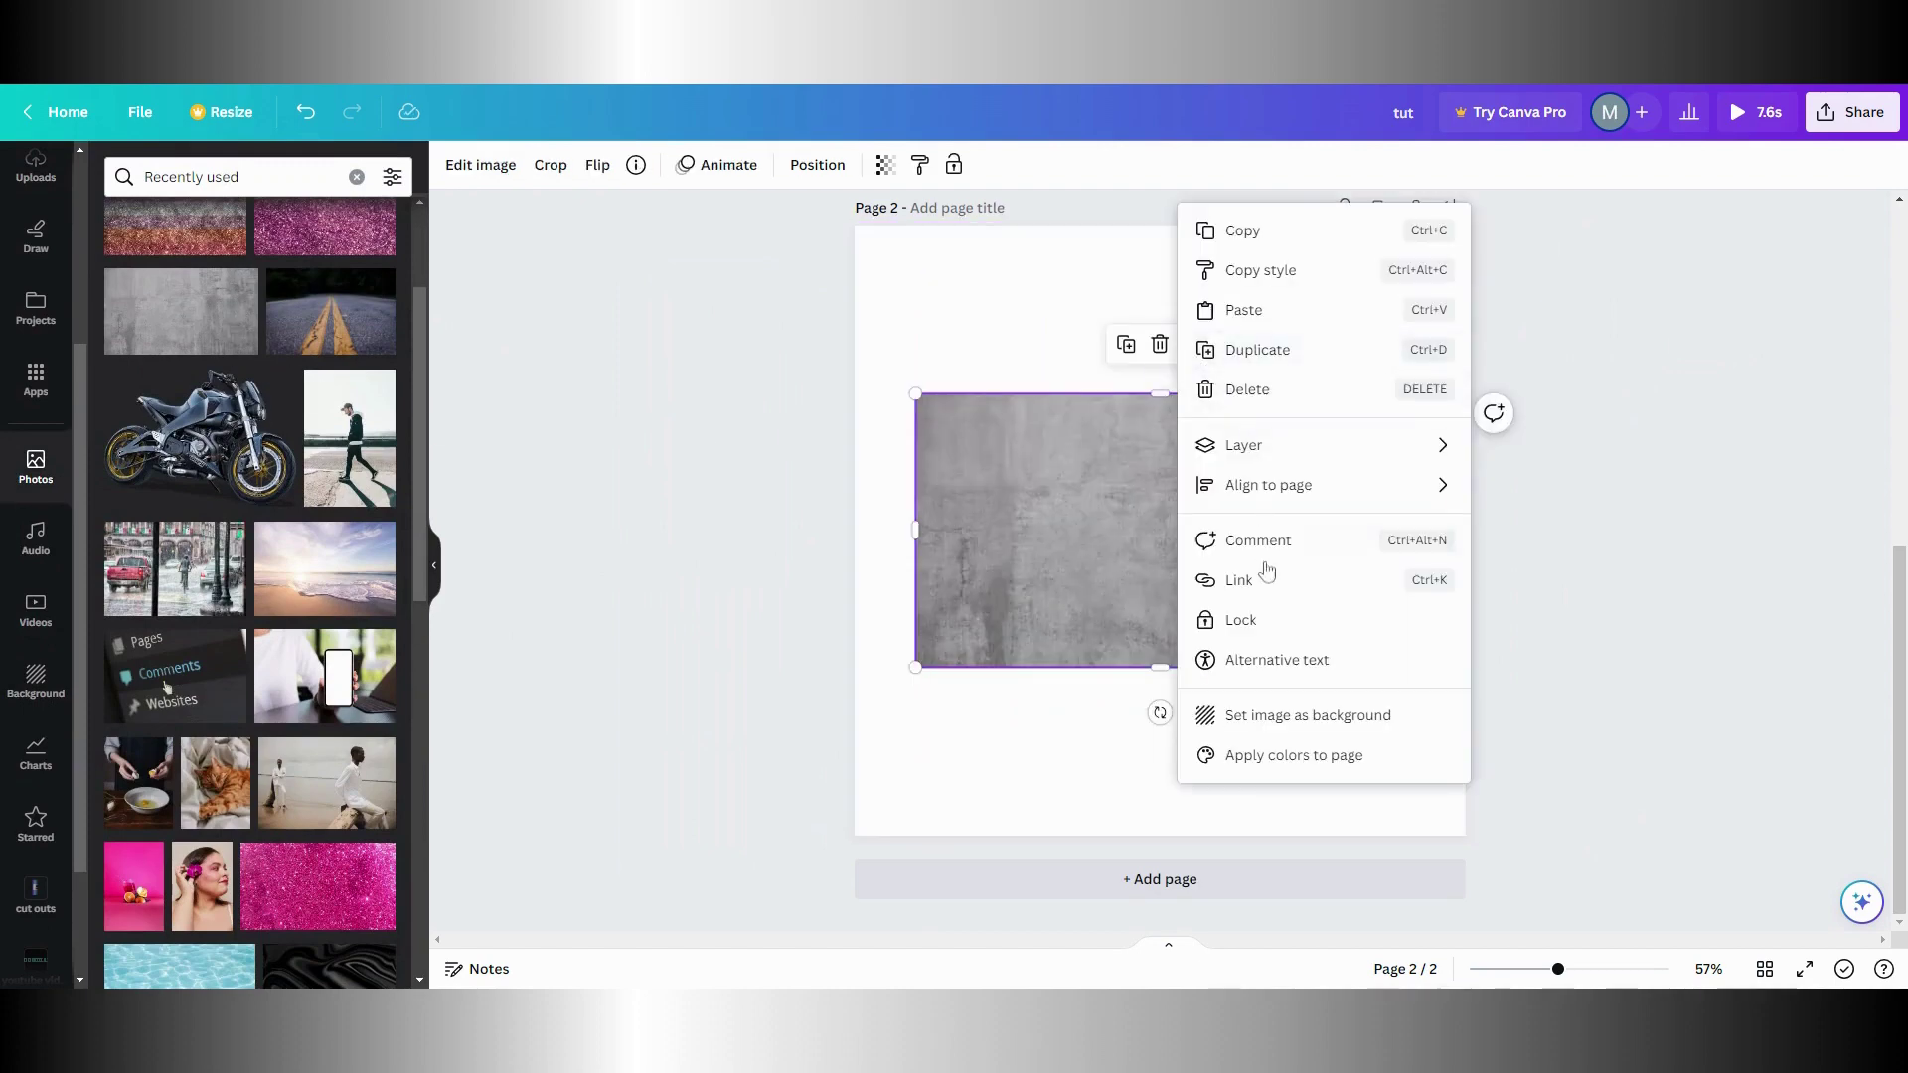
{"action": "left_click", "coordinate": [1310, 716]}
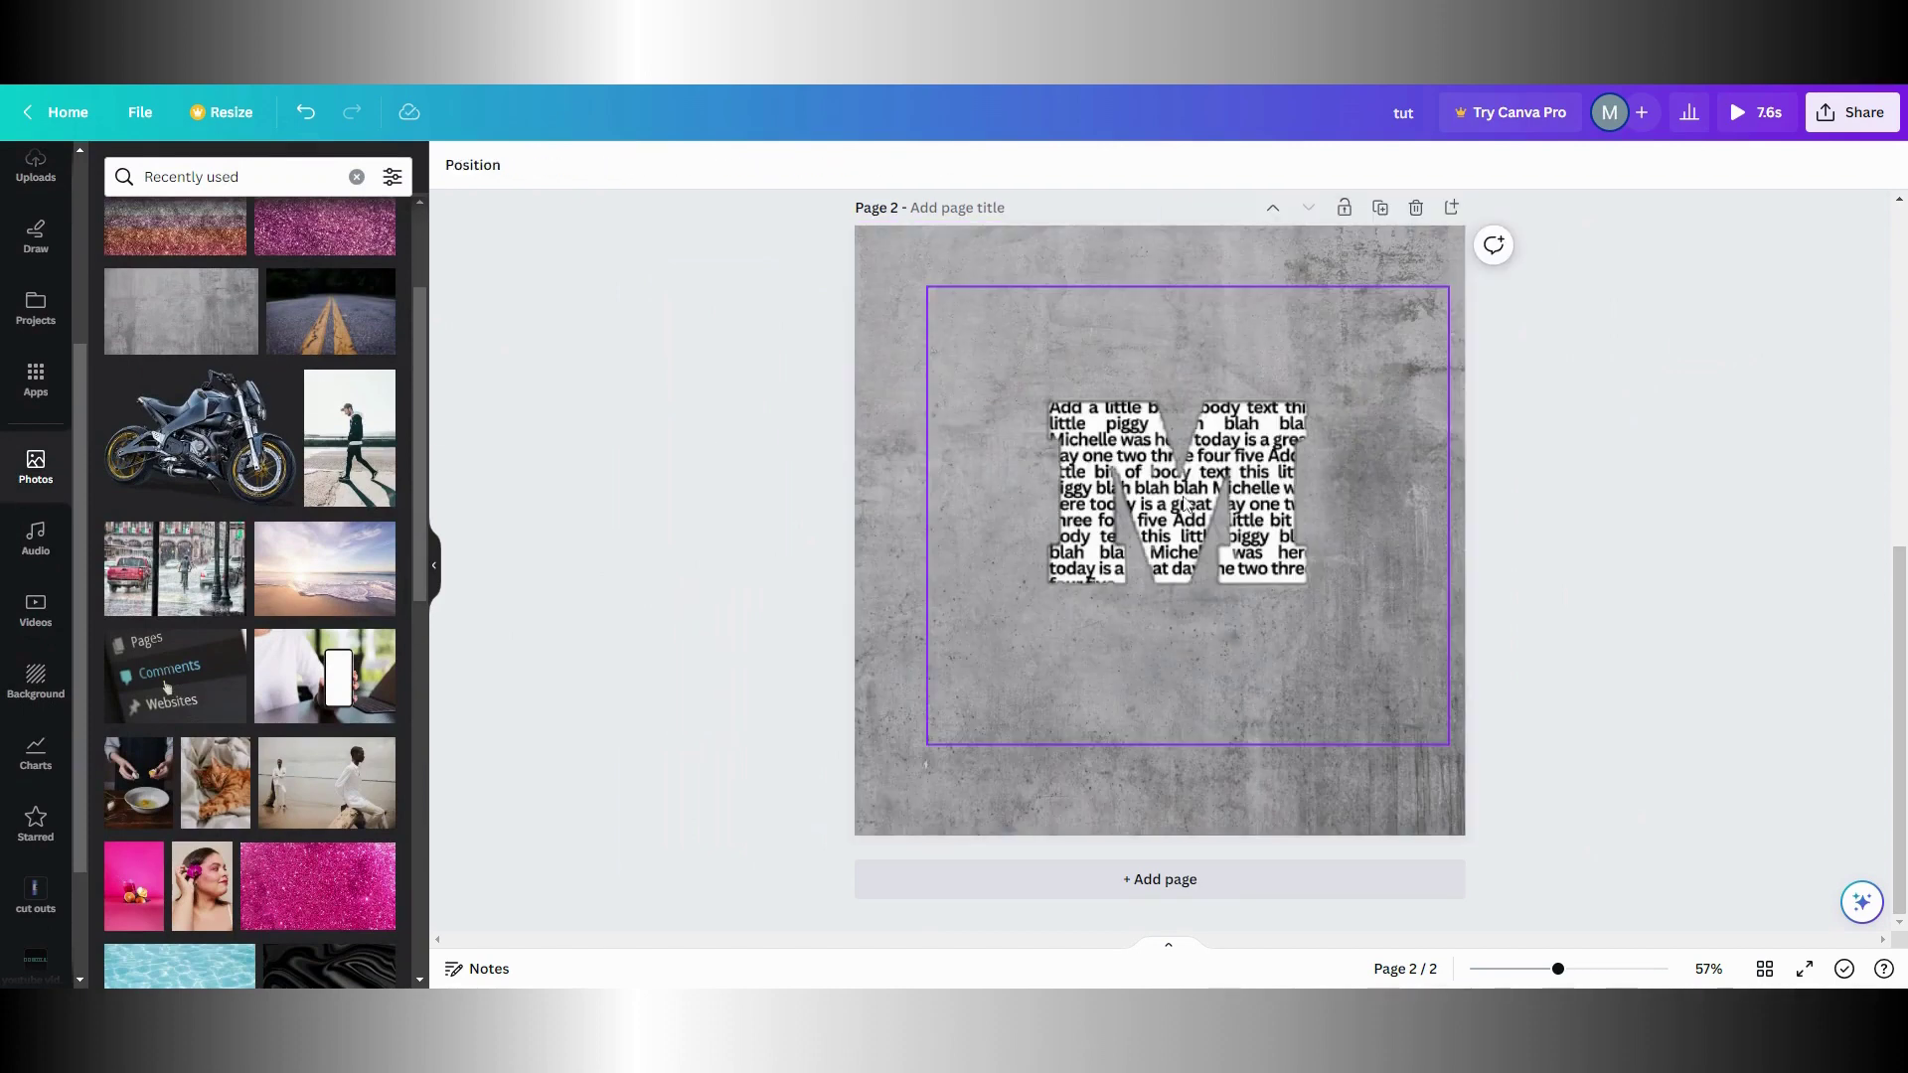
{"action": "left_click_drag", "start_coordinate": [1184, 503], "coordinate": [1140, 528]}
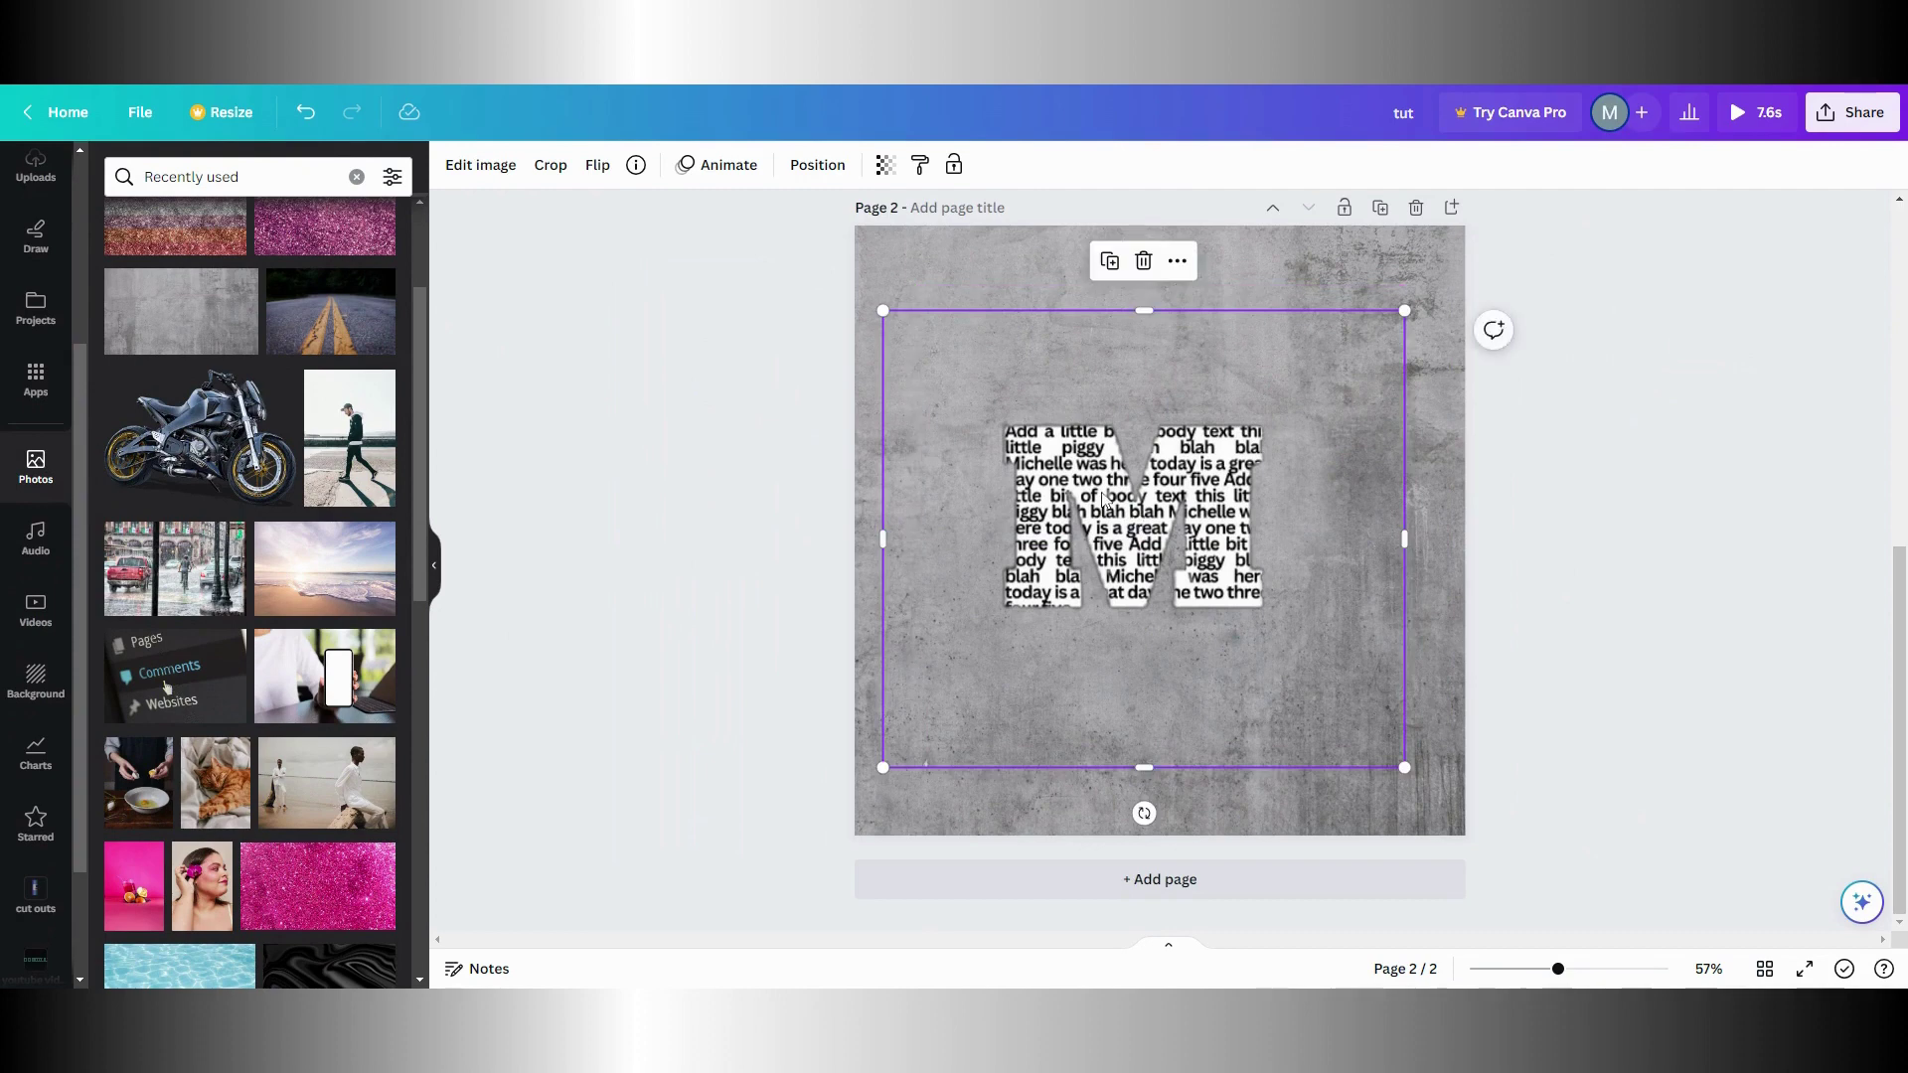
{"action": "left_click", "coordinate": [1108, 260]}
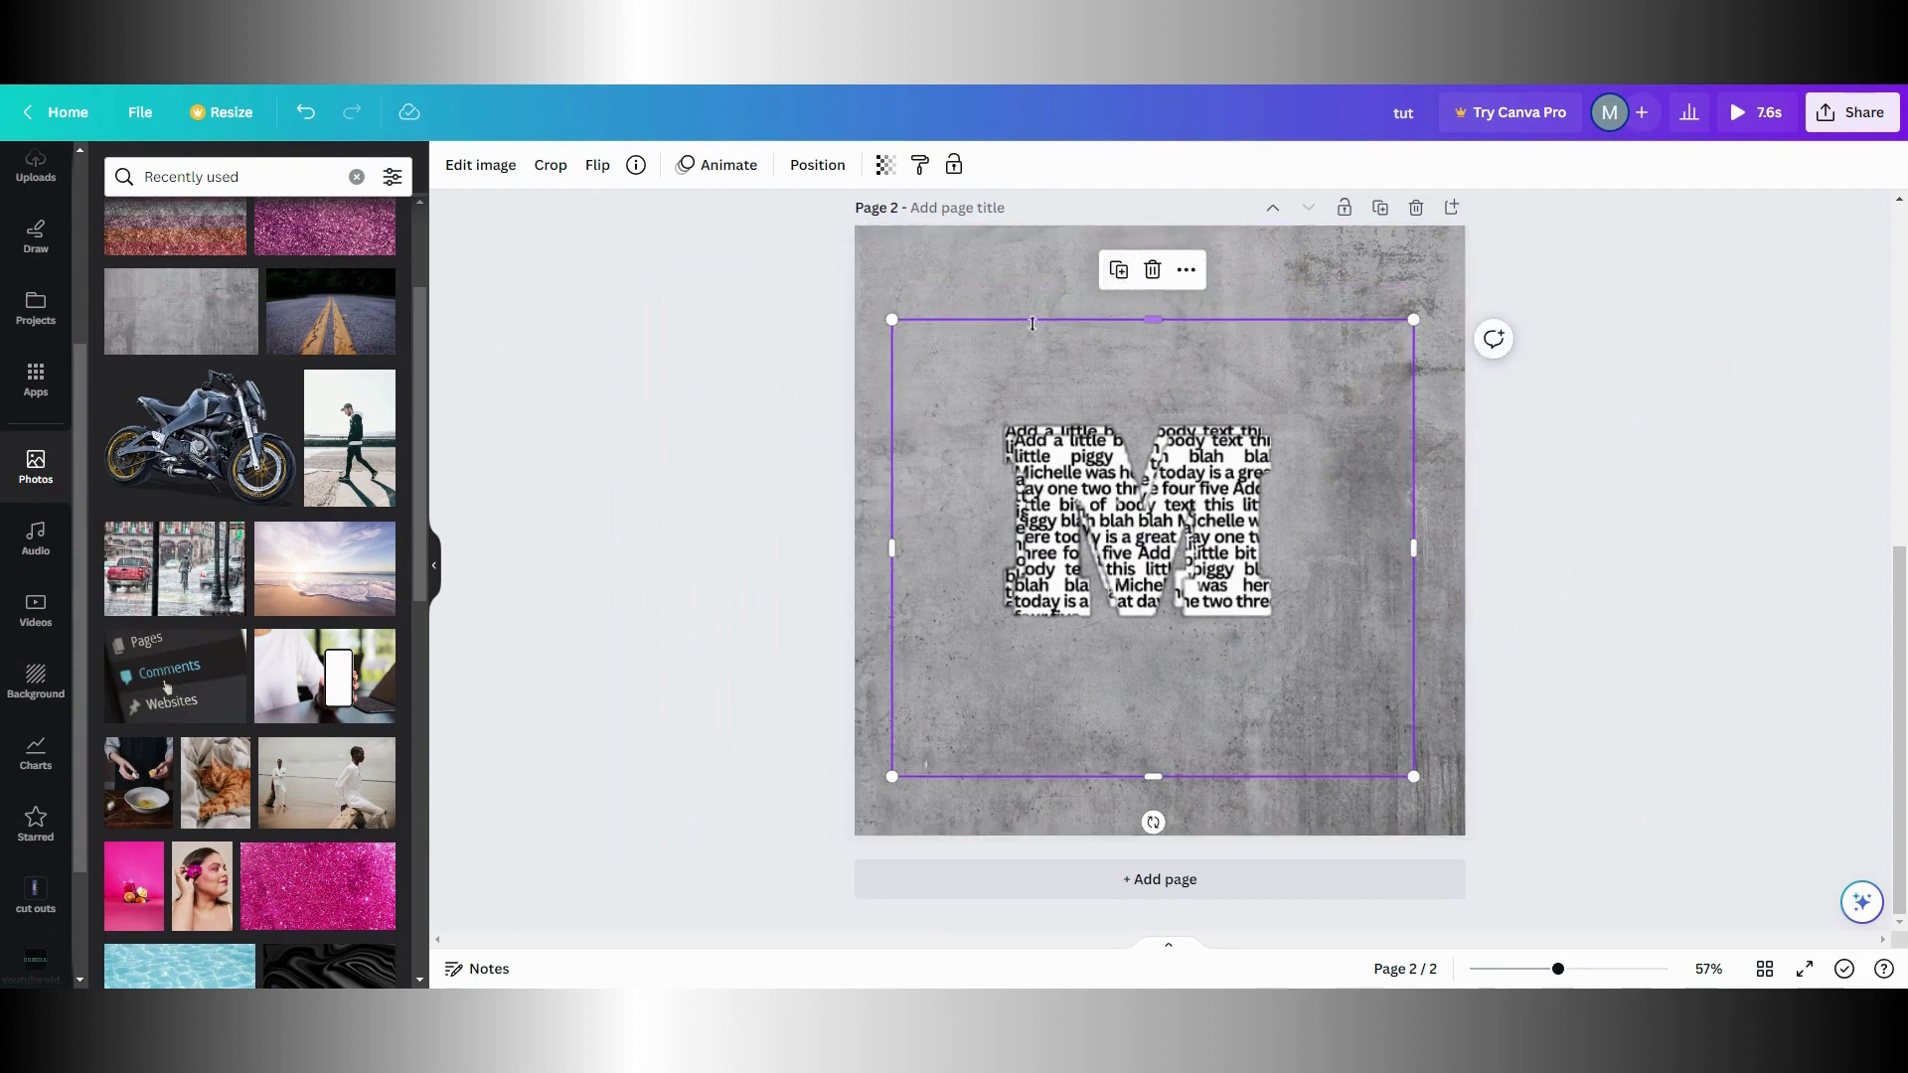
Darken the duplicate M with brightness -74 and contrast 29
{"action": "left_click", "coordinate": [500, 180]}
{"action": "left_click", "coordinate": [145, 613]}
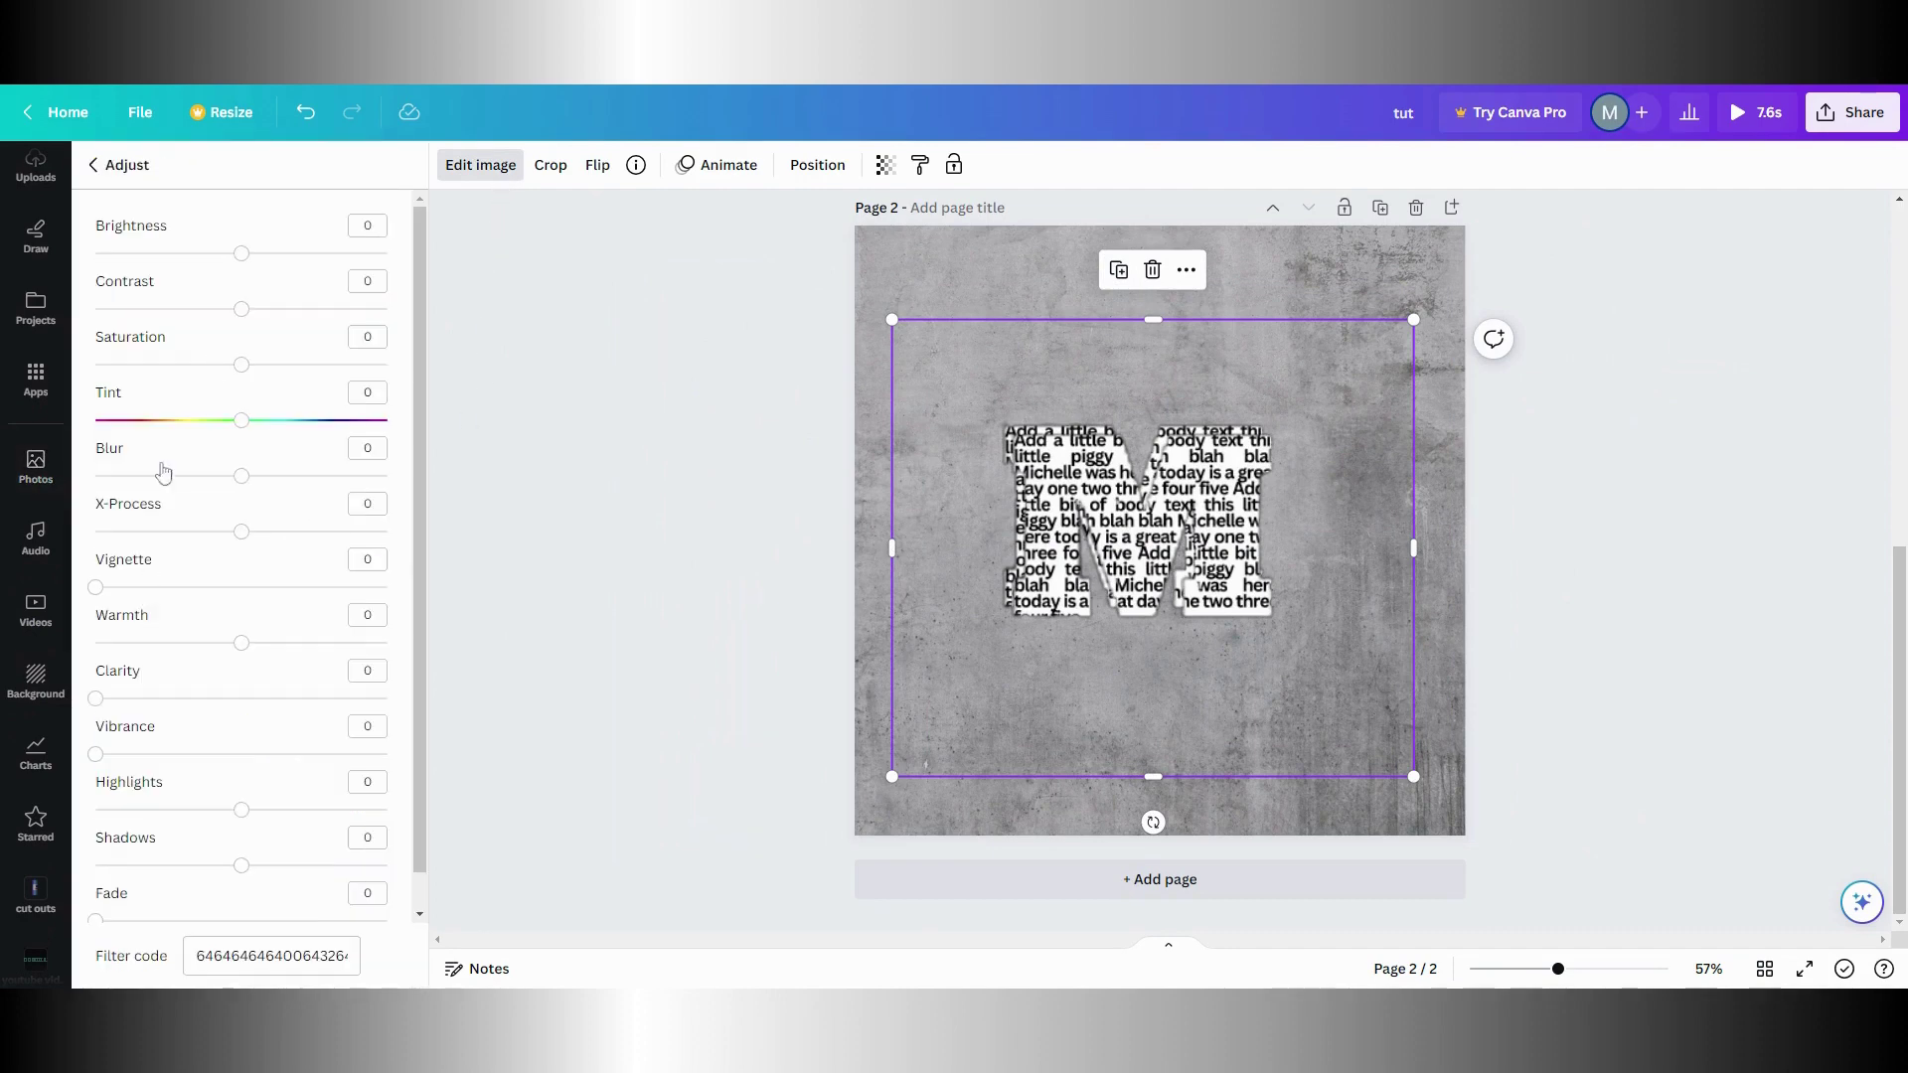
{"action": "left_click_drag", "start_coordinate": [245, 260], "coordinate": [131, 264]}
{"action": "left_click_drag", "start_coordinate": [242, 308], "coordinate": [291, 328]}
Nudge the darkened M up-left and move its layer behind the original M
{"action": "left_click_drag", "start_coordinate": [1133, 505], "coordinate": [1104, 483]}
{"action": "left_click", "coordinate": [817, 164]}
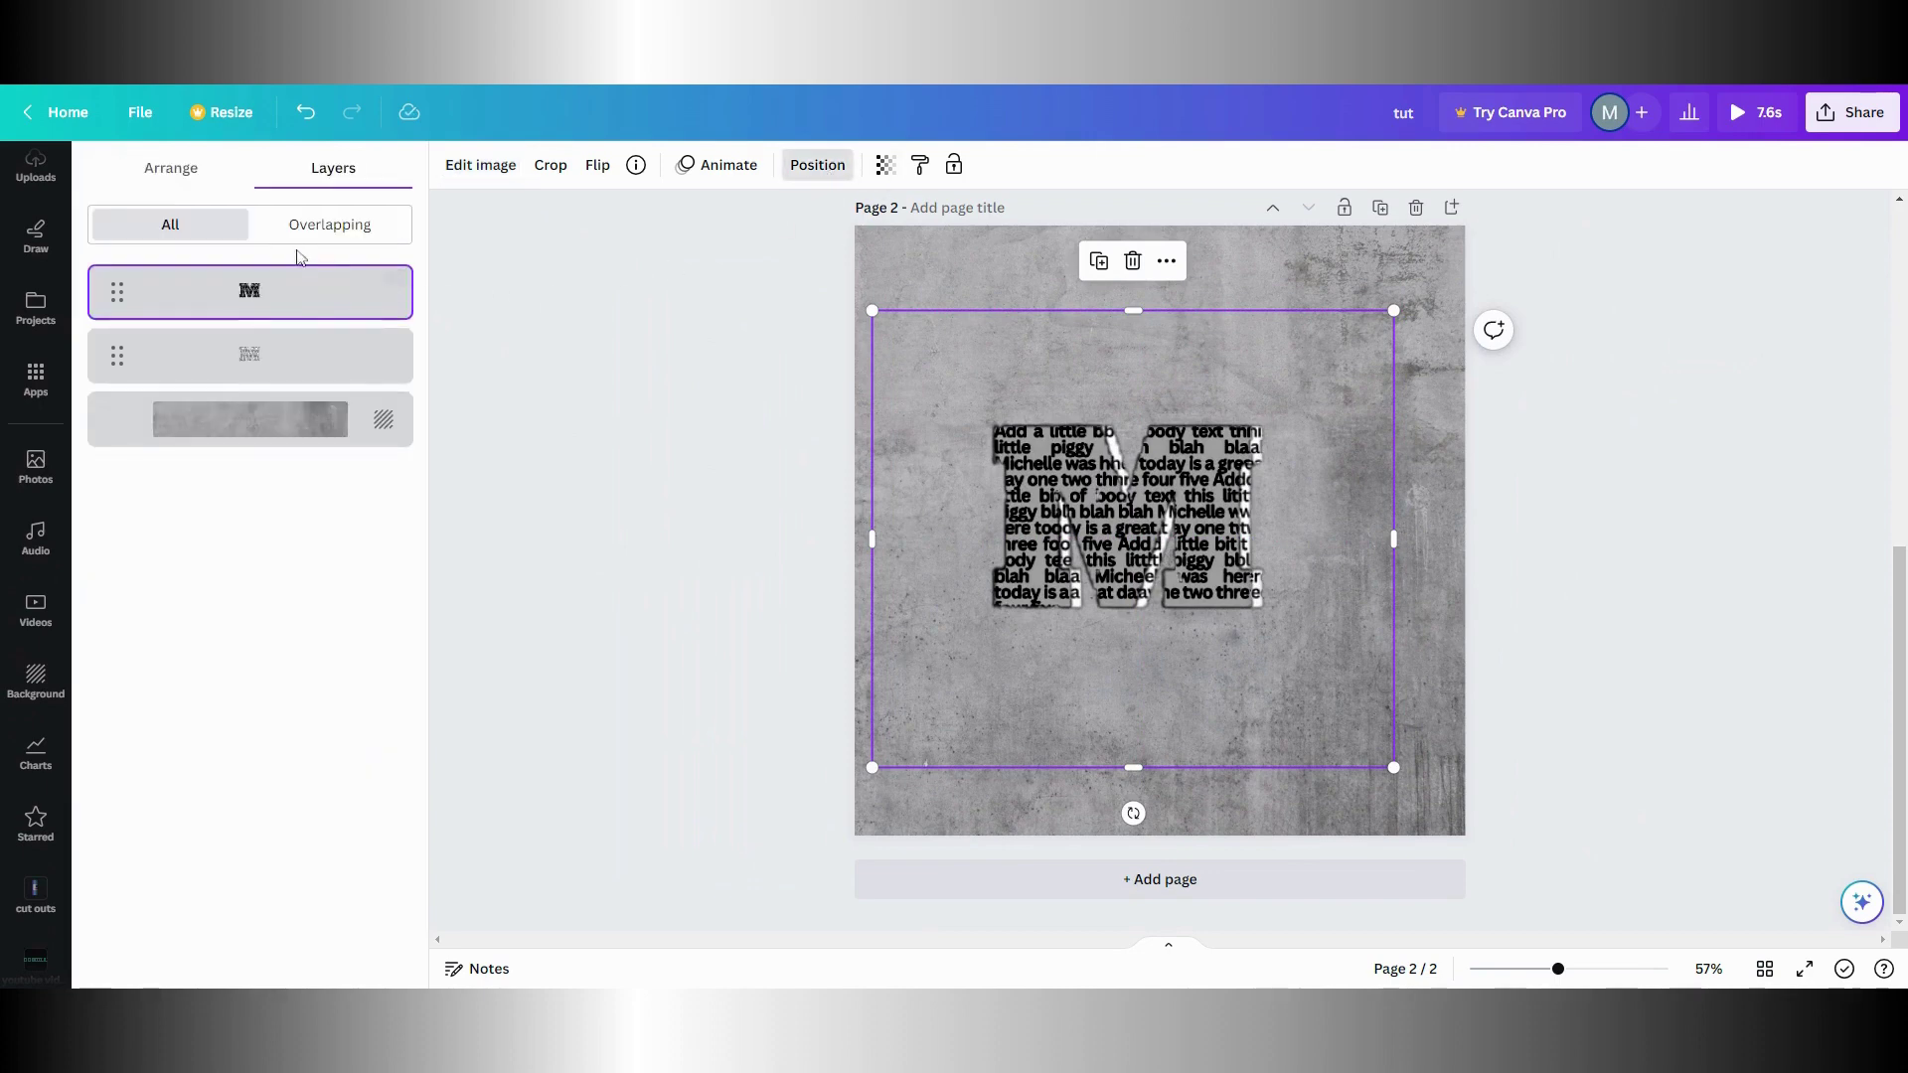
{"action": "left_click_drag", "start_coordinate": [255, 312], "coordinate": [254, 363]}
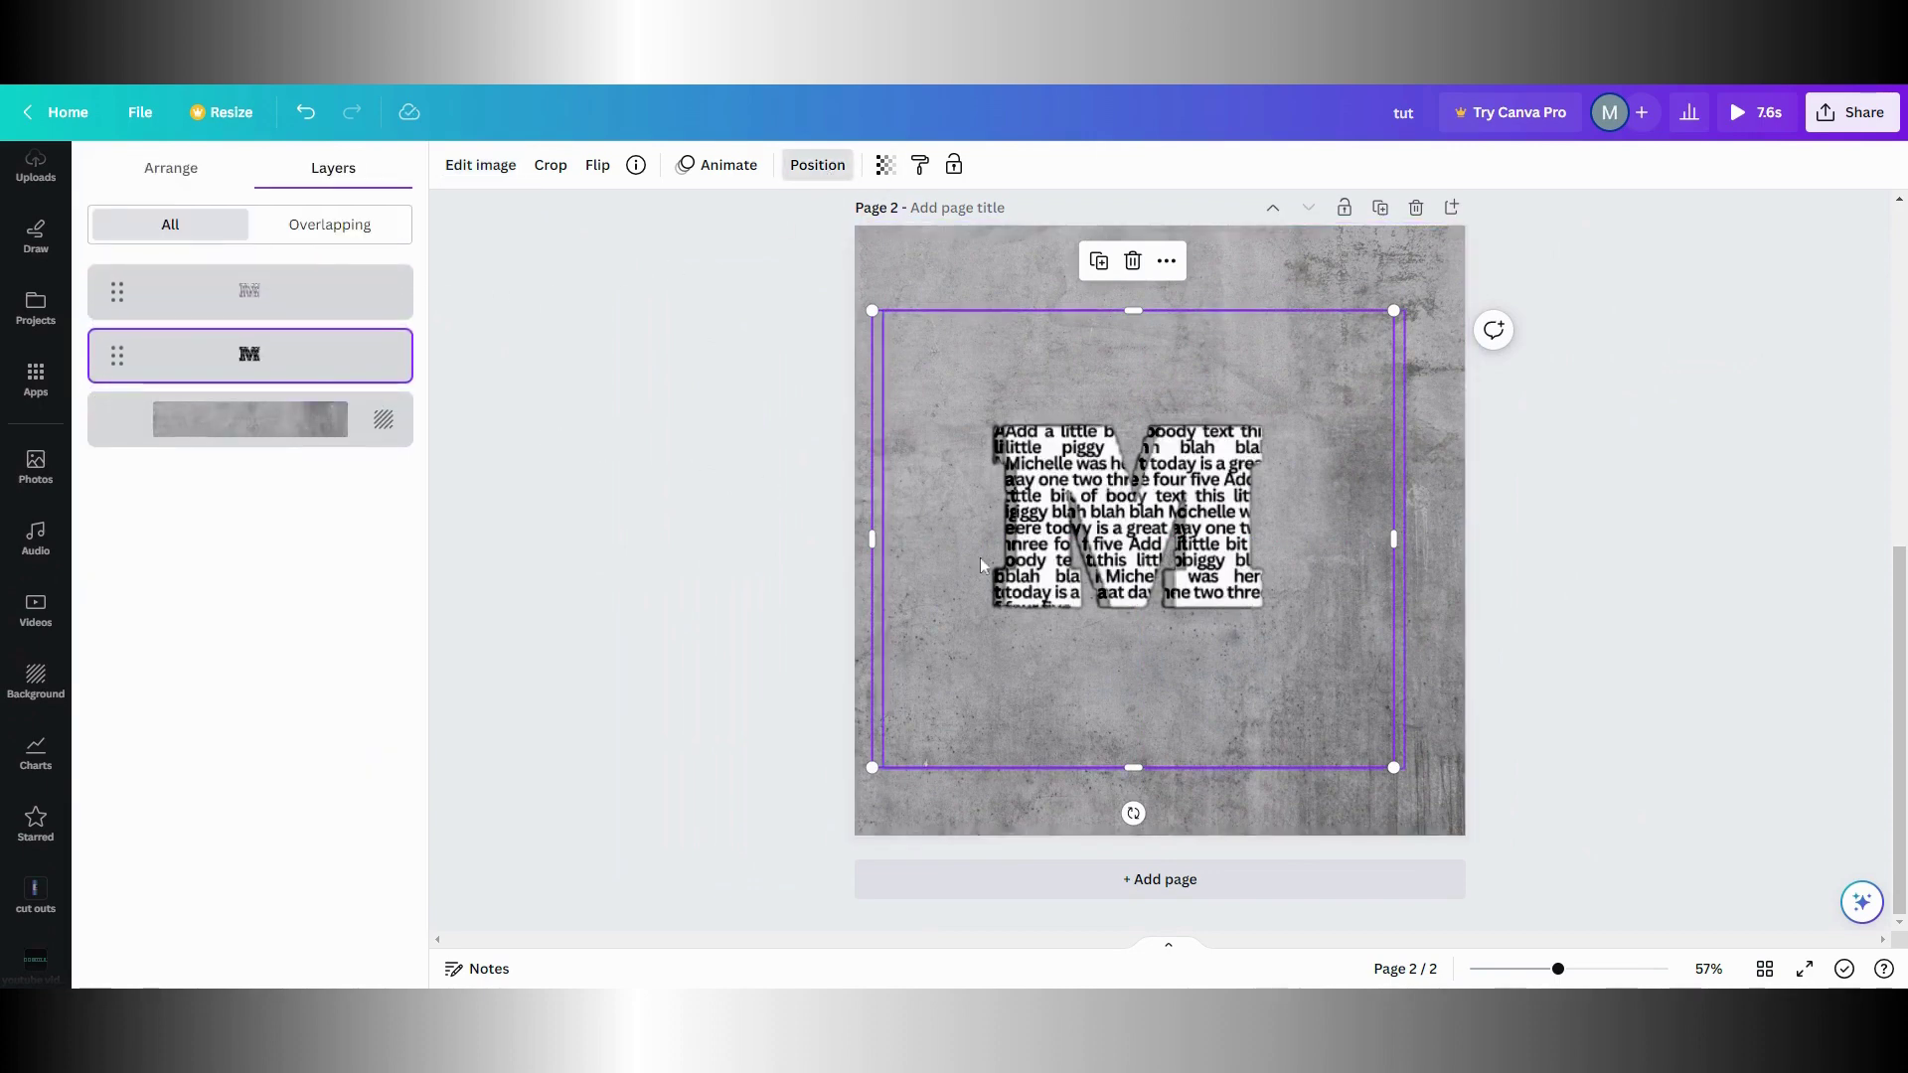
{"action": "key", "text": "Escape"}
{"action": "left_click", "coordinate": [776, 584]}
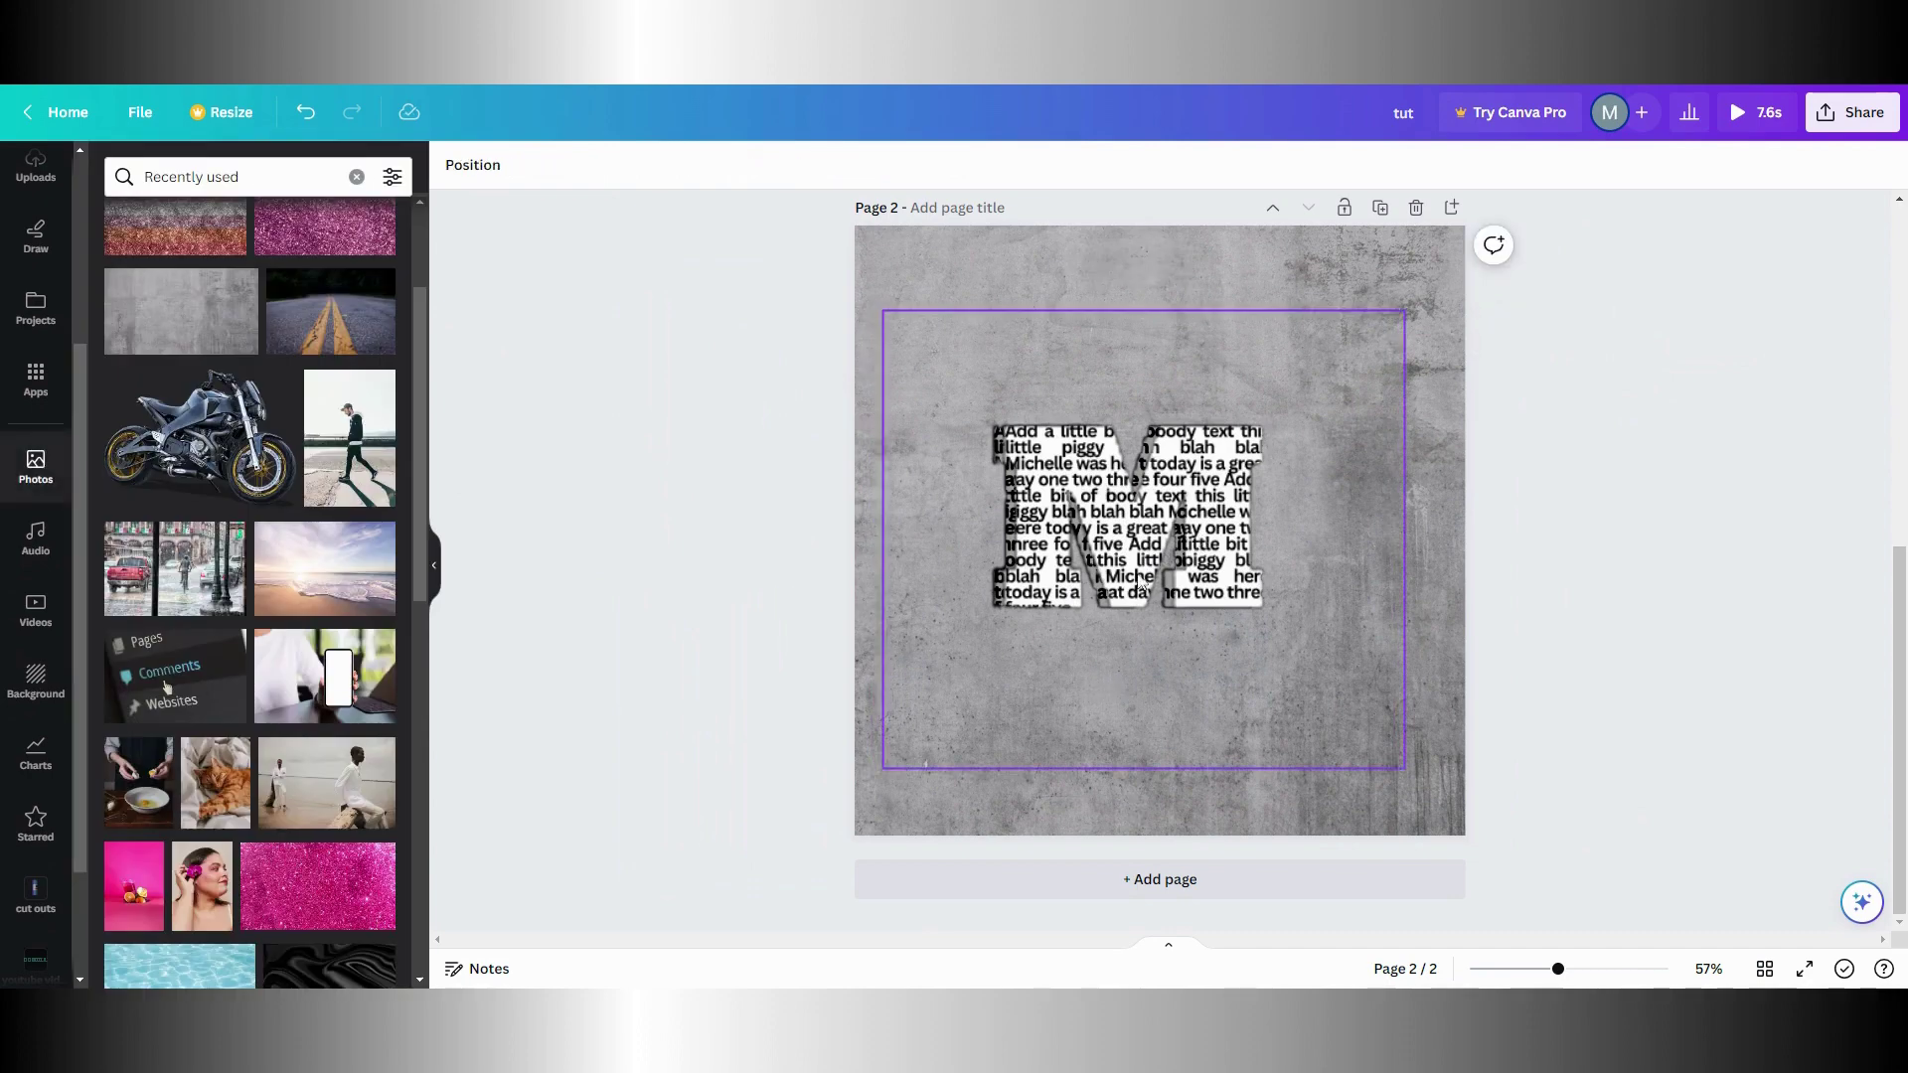
Select the middle M layer, lower its transparency to 69 and shift it left
{"action": "left_click", "coordinate": [1147, 563]}
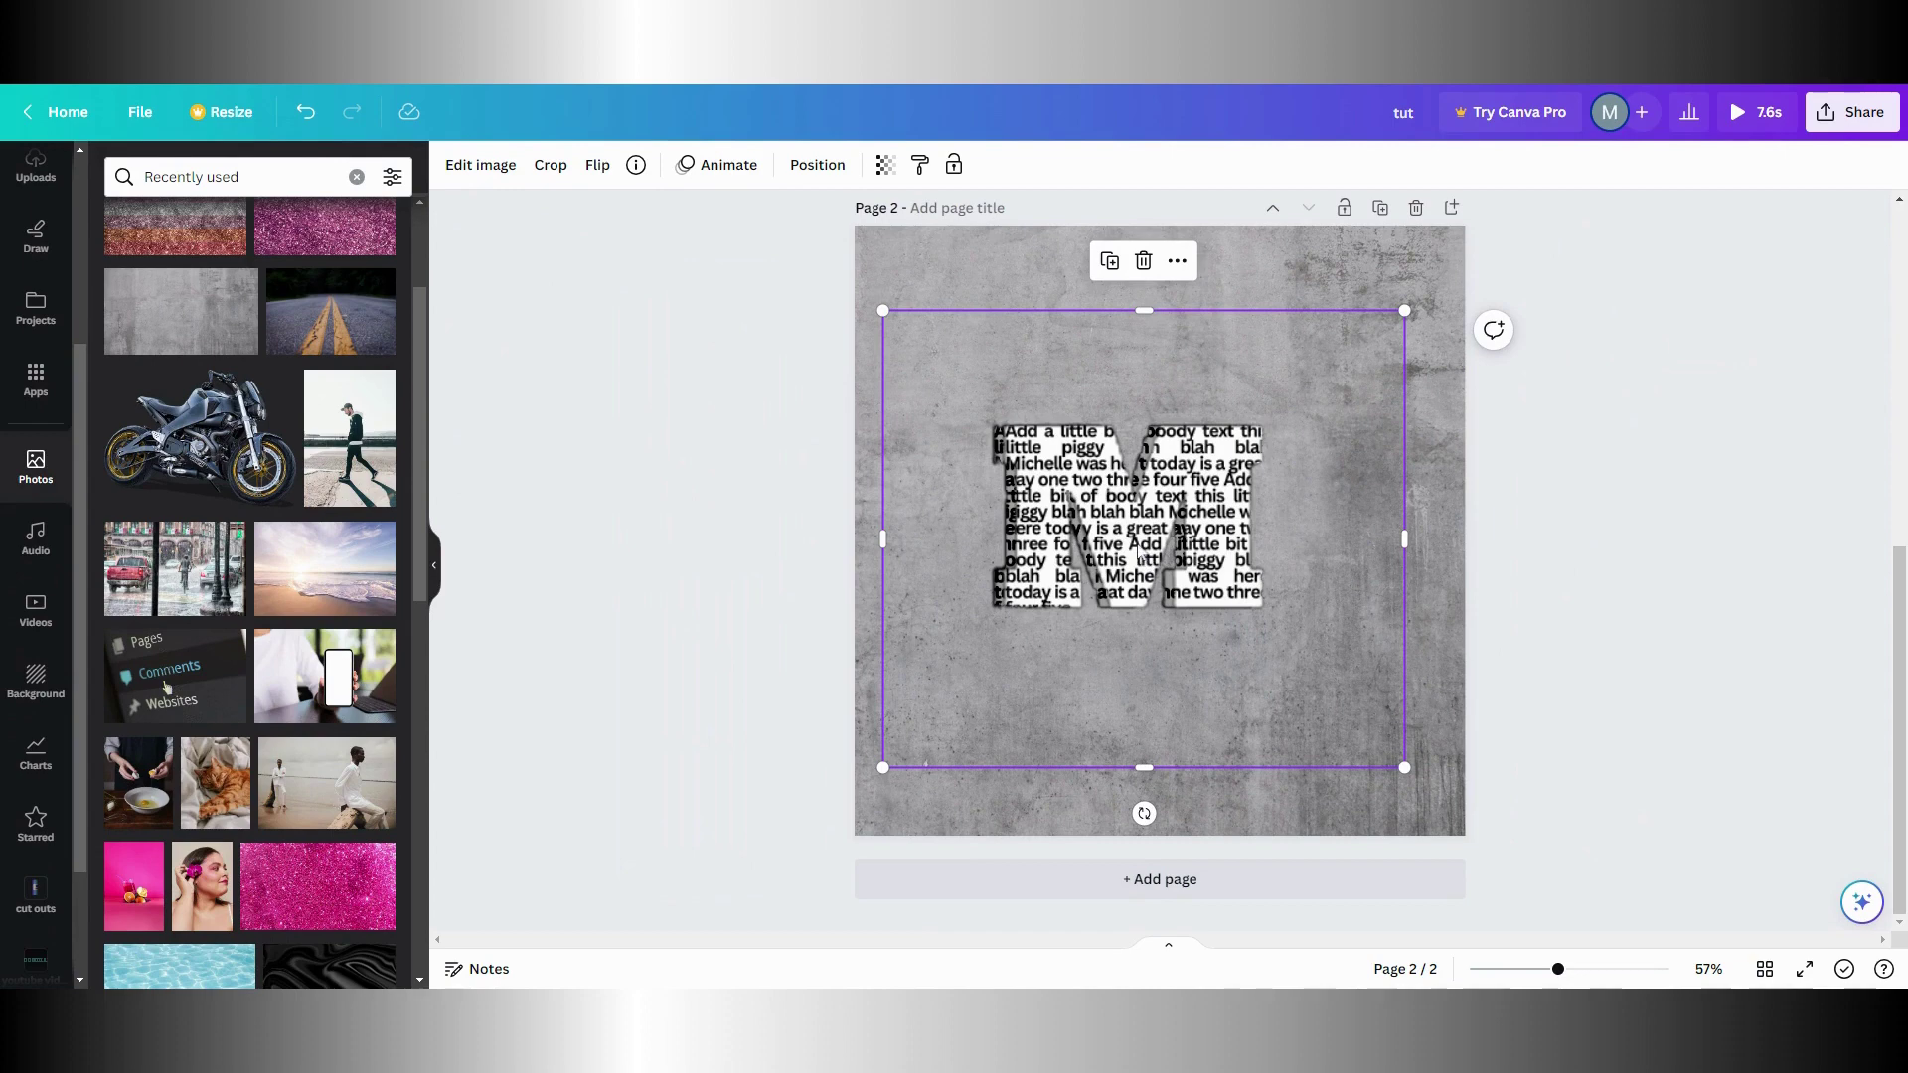
{"action": "left_click", "coordinate": [803, 168]}
{"action": "left_click", "coordinate": [247, 379]}
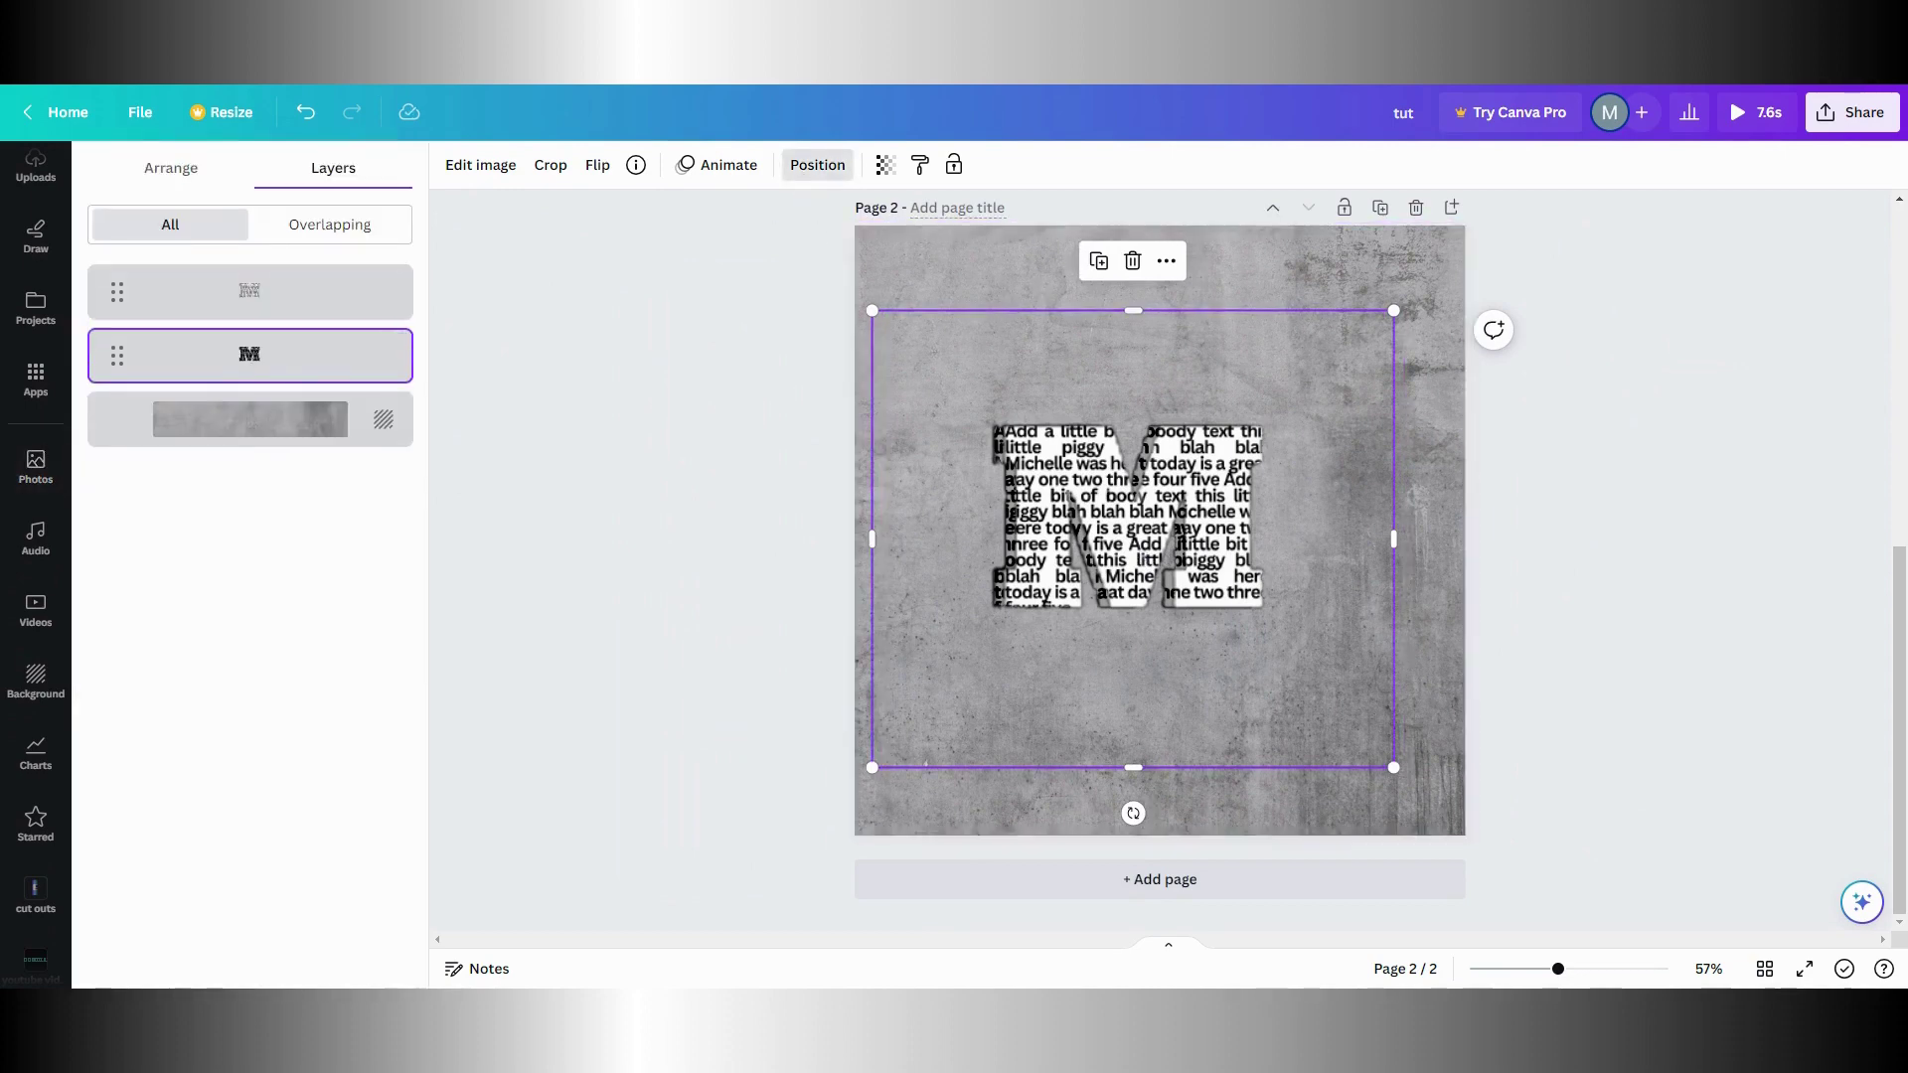
{"action": "left_click", "coordinate": [885, 165]}
{"action": "left_click_drag", "start_coordinate": [885, 249], "coordinate": [806, 256]}
{"action": "mouse_move", "coordinate": [1039, 502]}
{"action": "left_mouse_down"}
{"action": "mouse_move", "coordinate": [1053, 515]}
{"action": "mouse_move", "coordinate": [1020, 506]}
{"action": "left_mouse_up"}
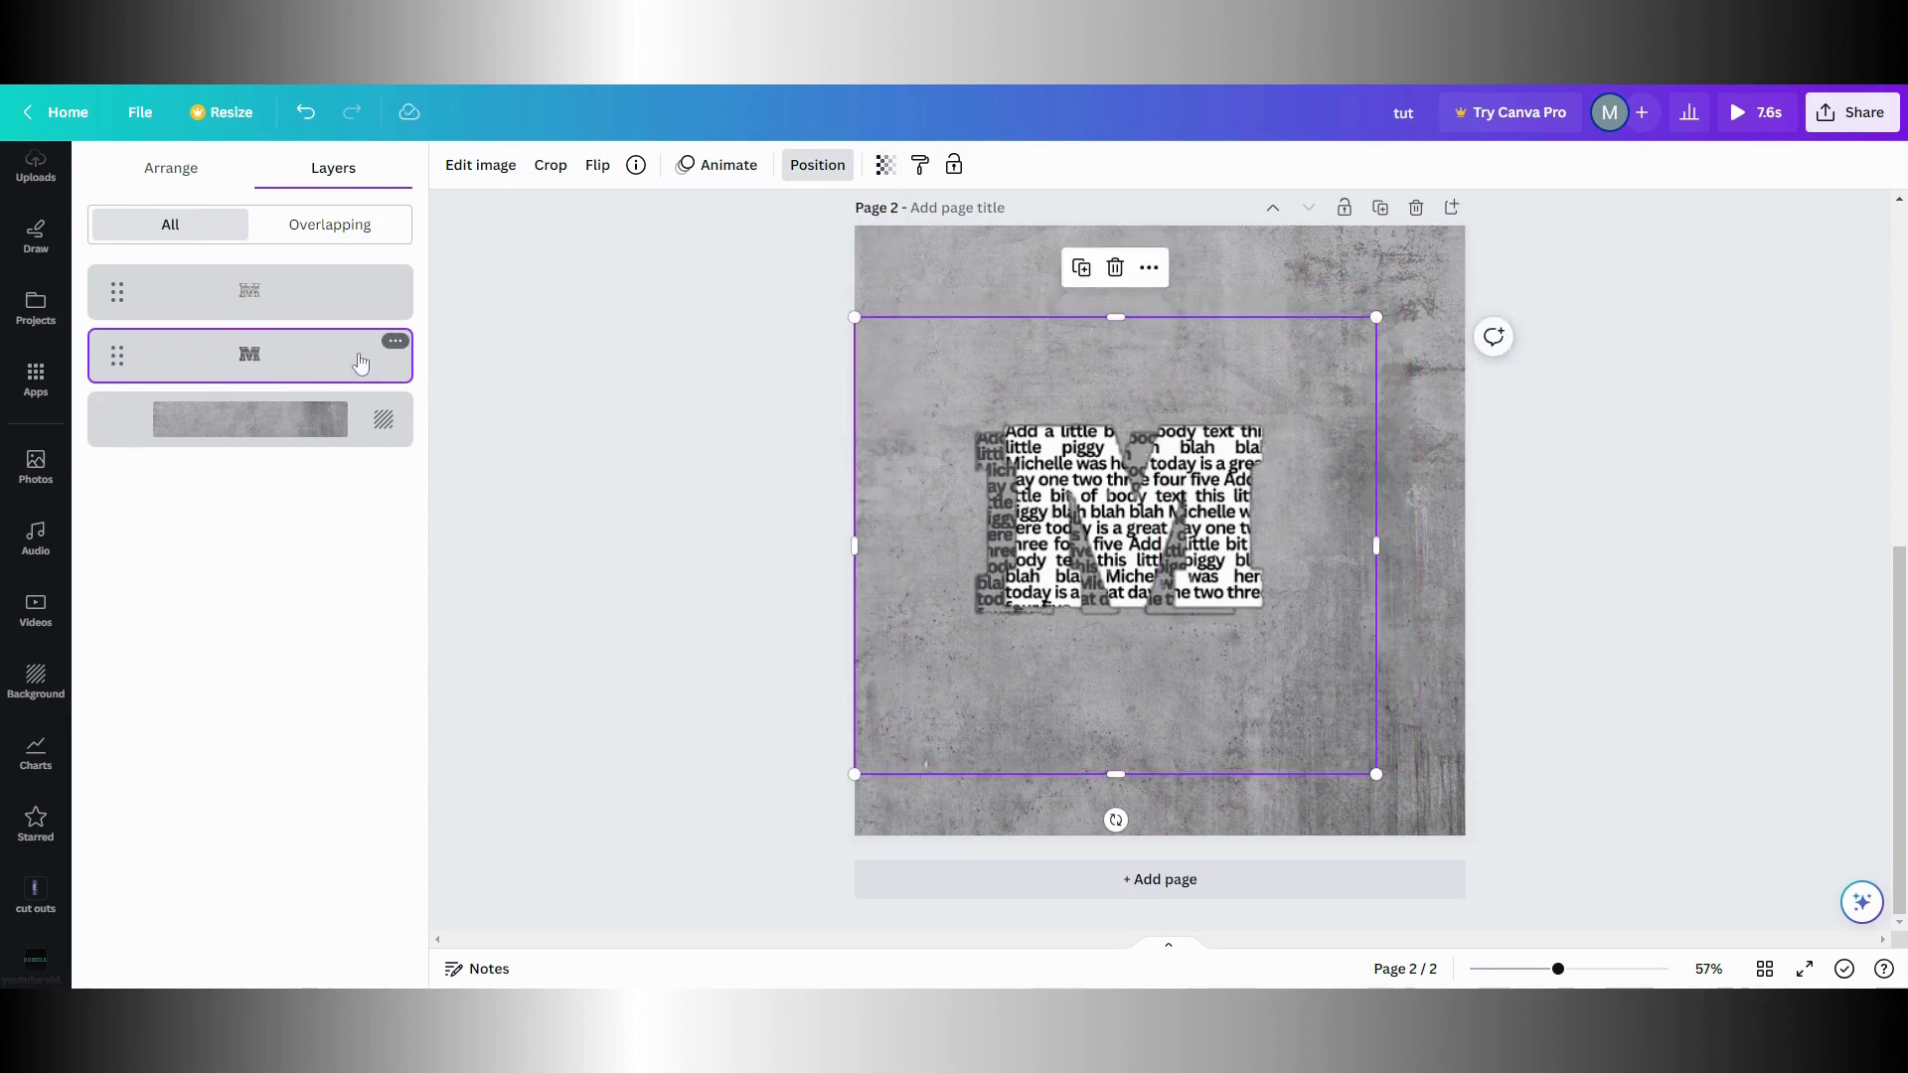
Reduce that M copy's transparency further to 32 and nudge it up and right
{"action": "left_click", "coordinate": [885, 165]}
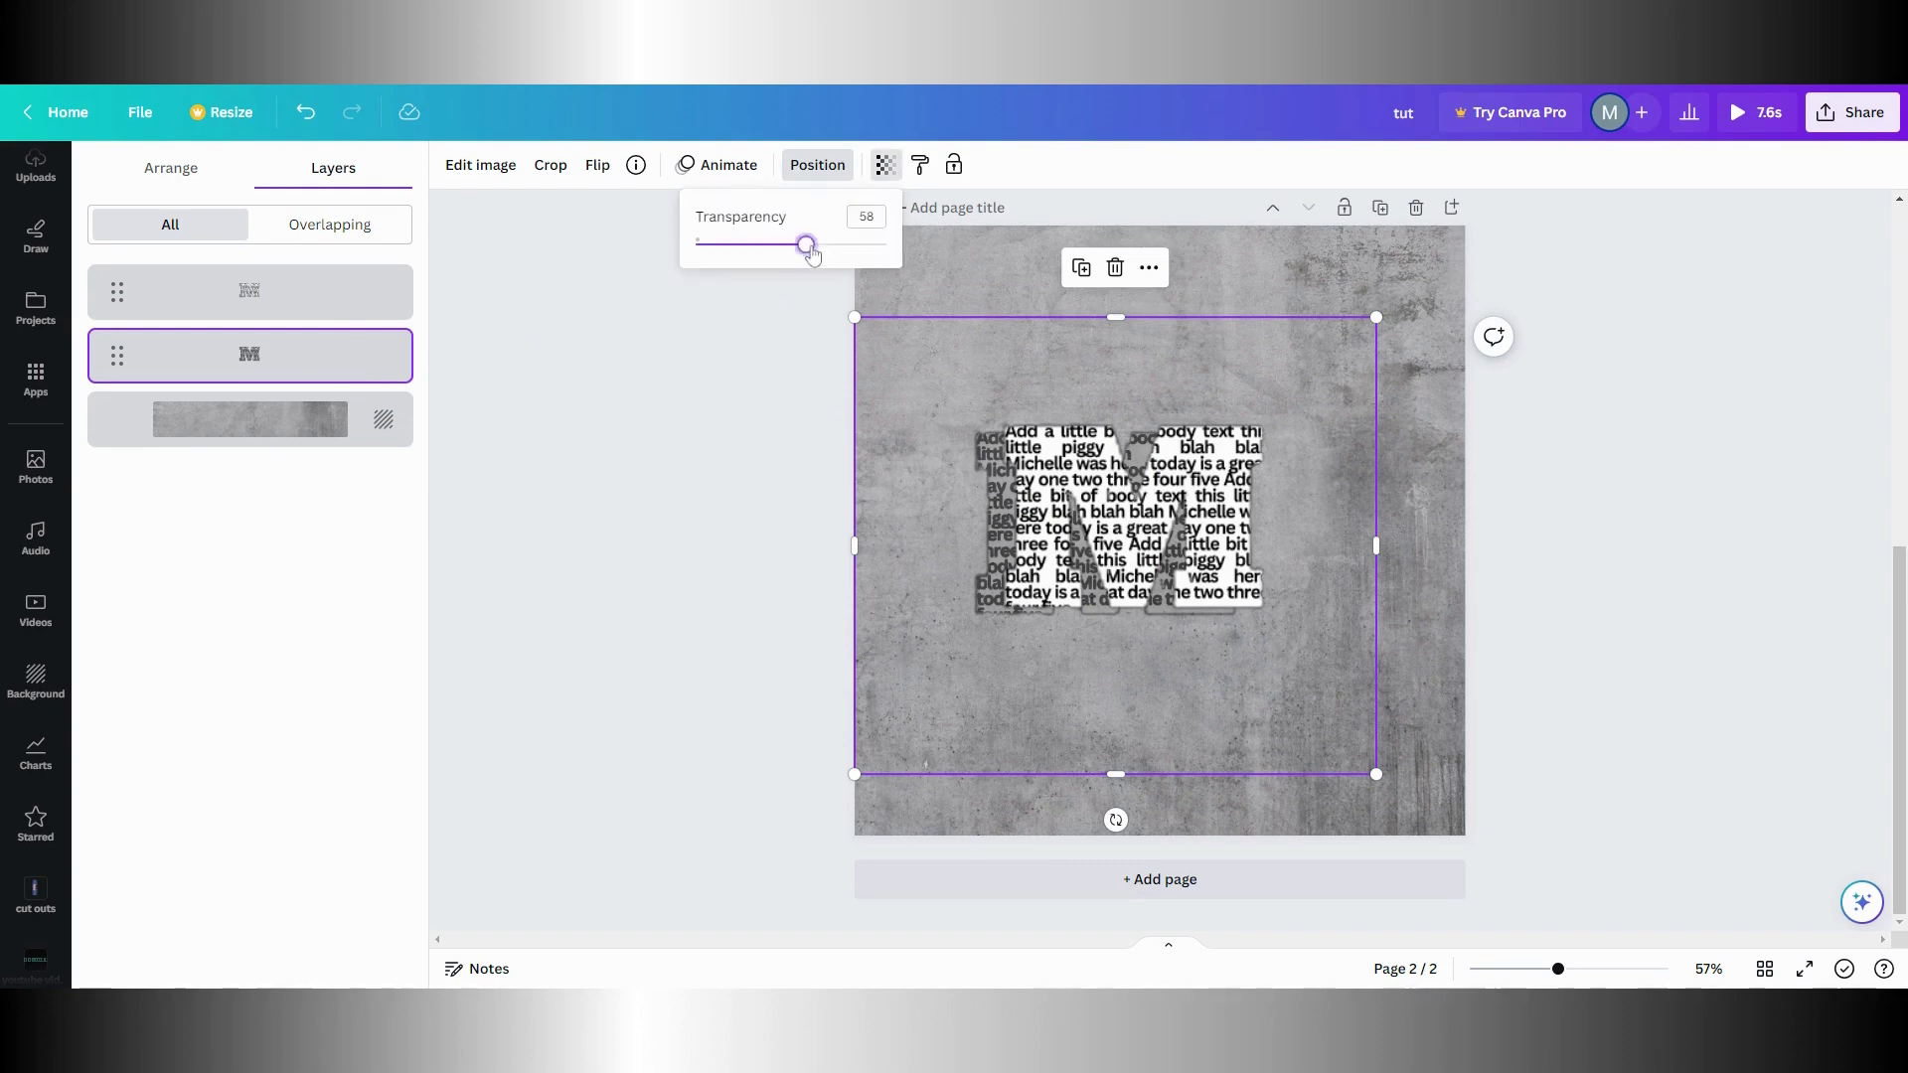
{"action": "mouse_move", "coordinate": [811, 252]}
{"action": "left_mouse_down"}
{"action": "mouse_move", "coordinate": [759, 253]}
{"action": "mouse_move", "coordinate": [780, 256]}
{"action": "left_mouse_up"}
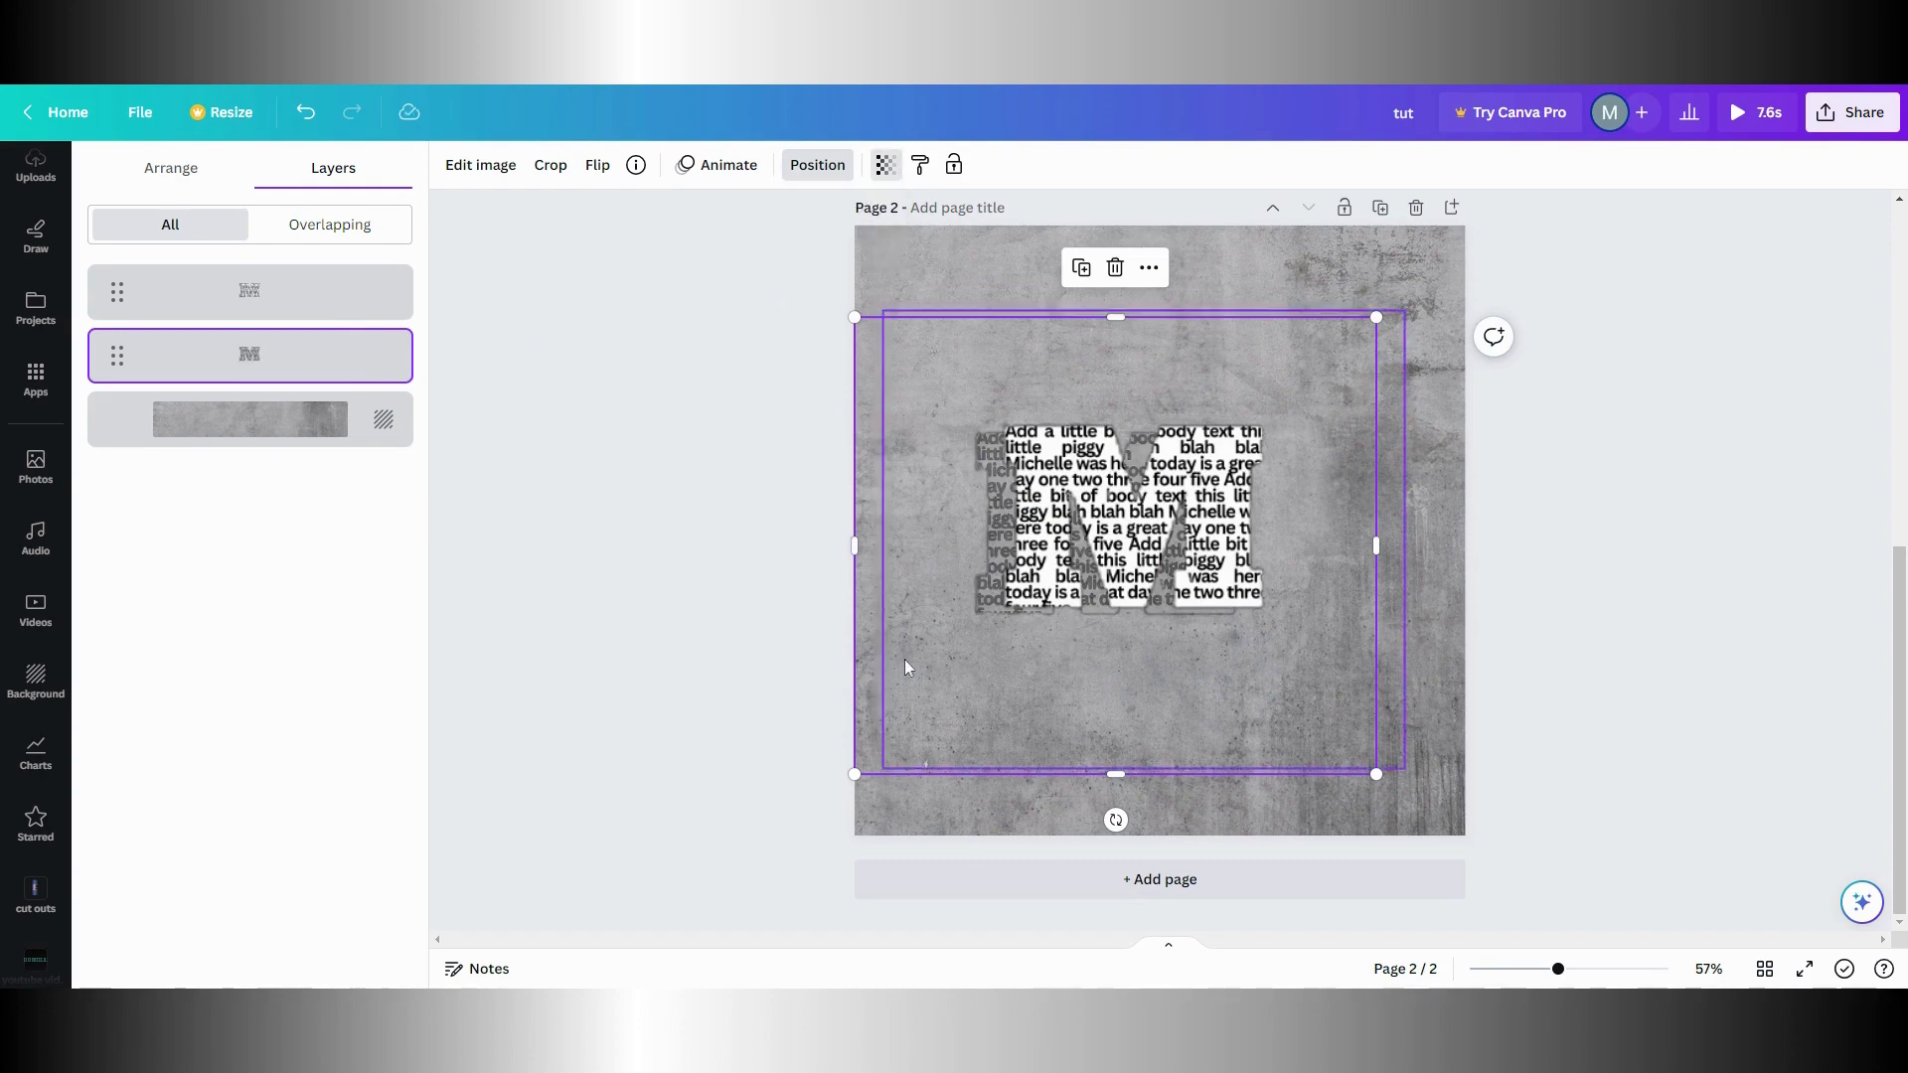
{"action": "left_click_drag", "start_coordinate": [904, 660], "coordinate": [922, 656]}
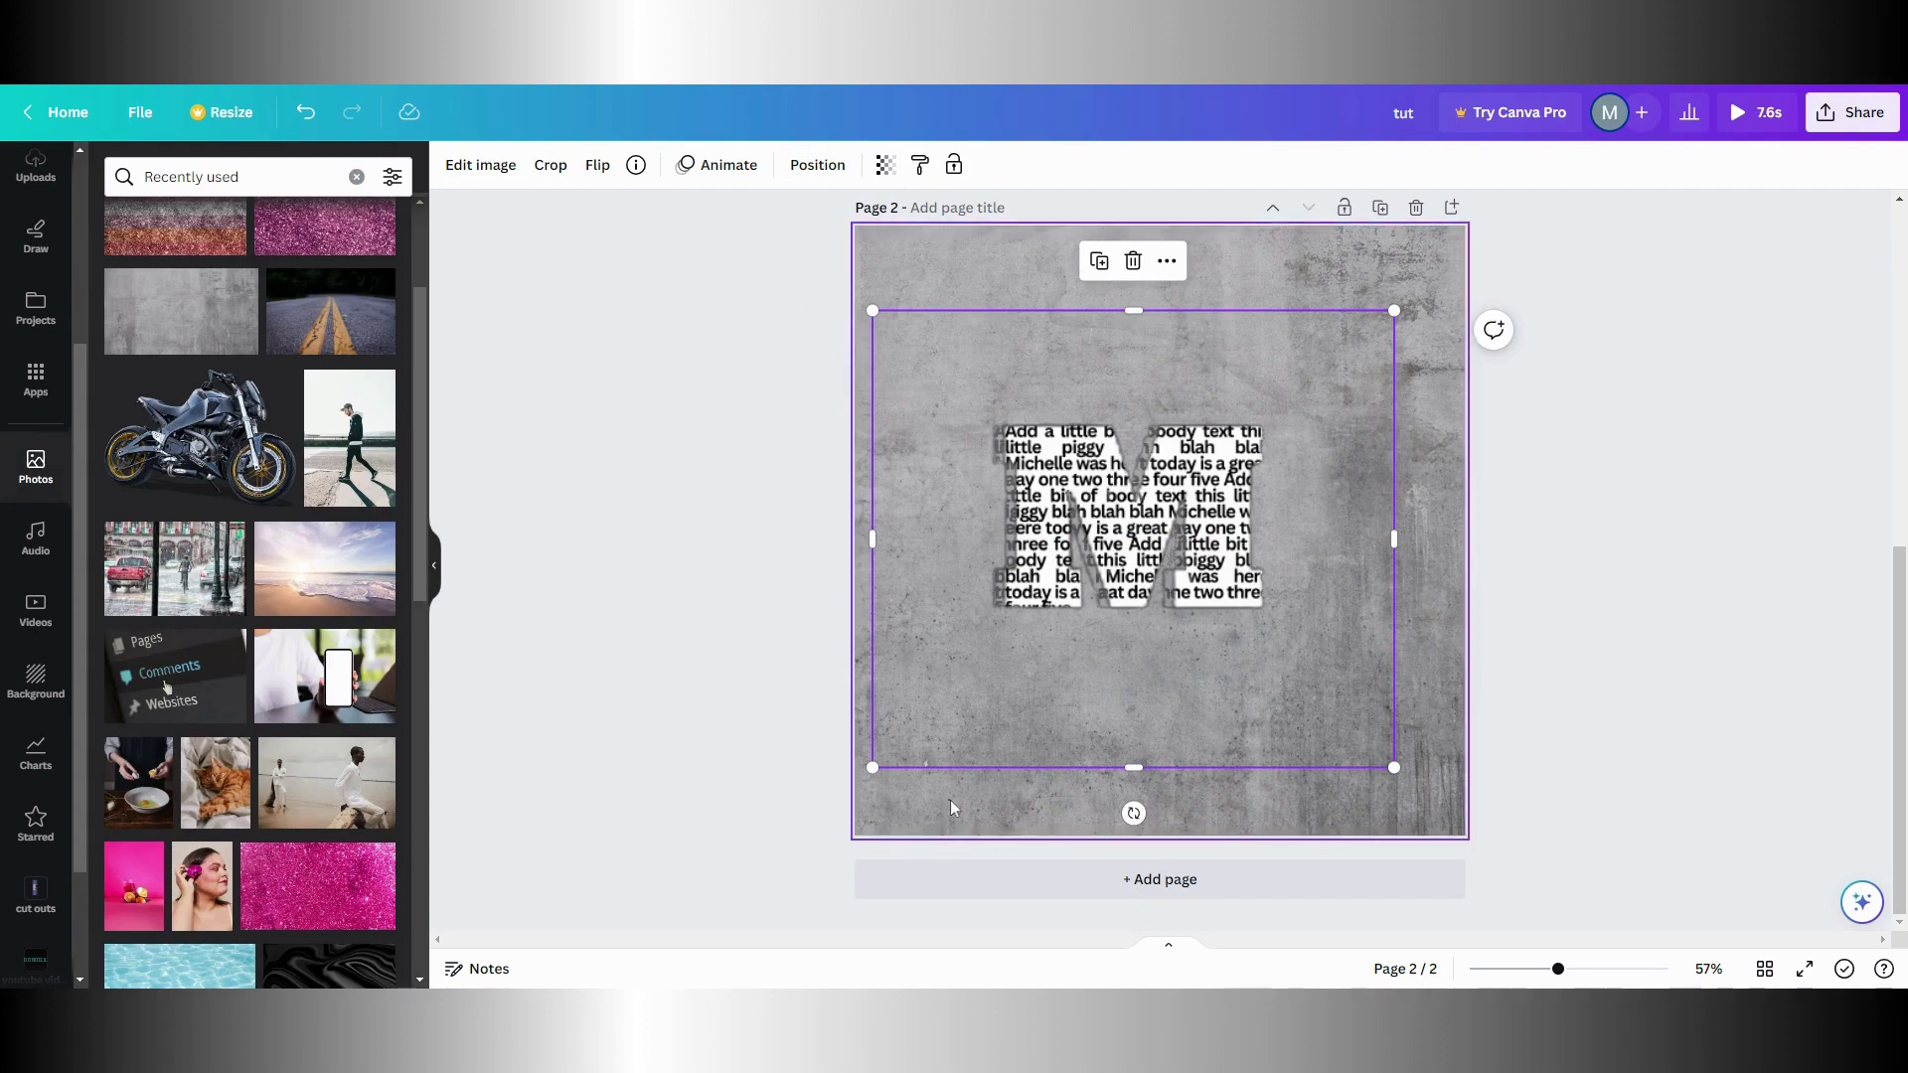
Nudge the M copy up, back down, then left until the shadow offset looks right
{"action": "left_click", "coordinate": [950, 801]}
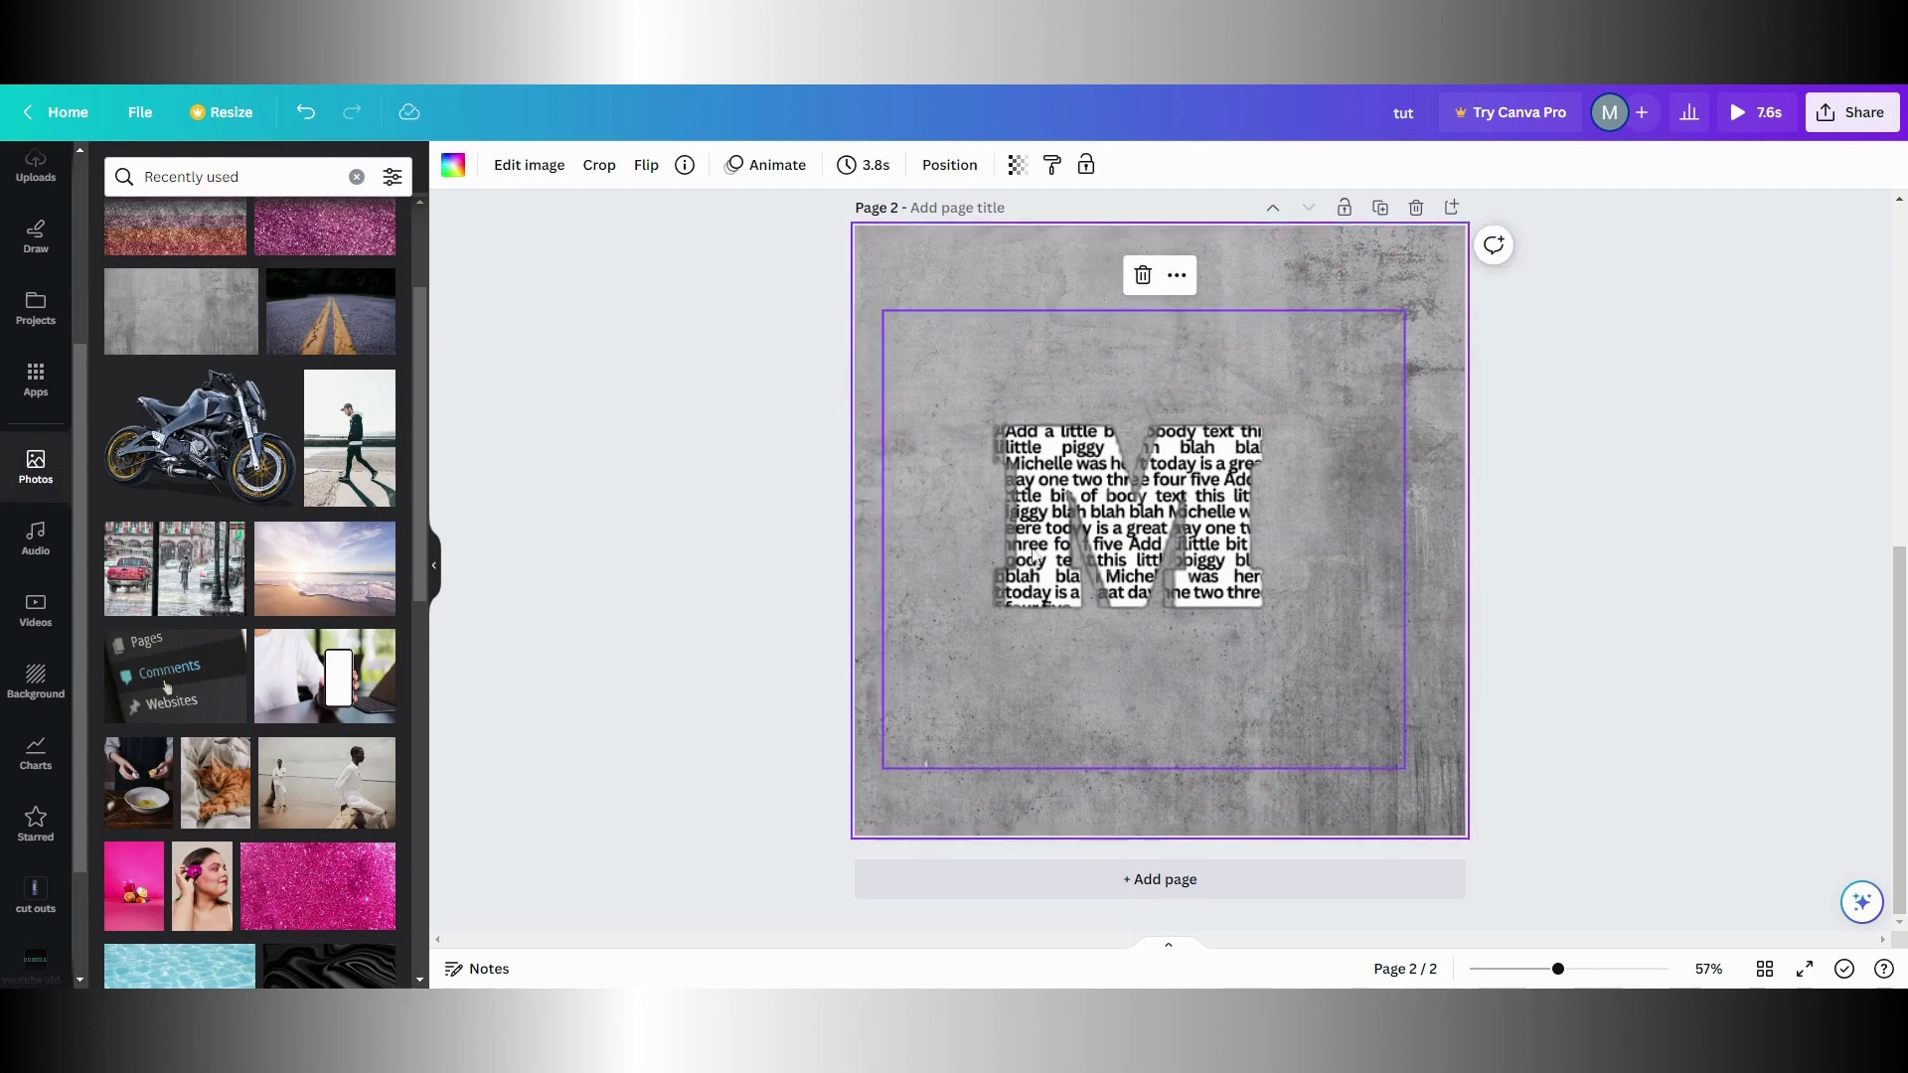
{"action": "mouse_move", "coordinate": [1036, 543]}
{"action": "left_mouse_down"}
{"action": "mouse_move", "coordinate": [1060, 524]}
{"action": "mouse_move", "coordinate": [1028, 527]}
{"action": "mouse_move", "coordinate": [1036, 502]}
{"action": "mouse_move", "coordinate": [1036, 519]}
{"action": "left_mouse_up"}
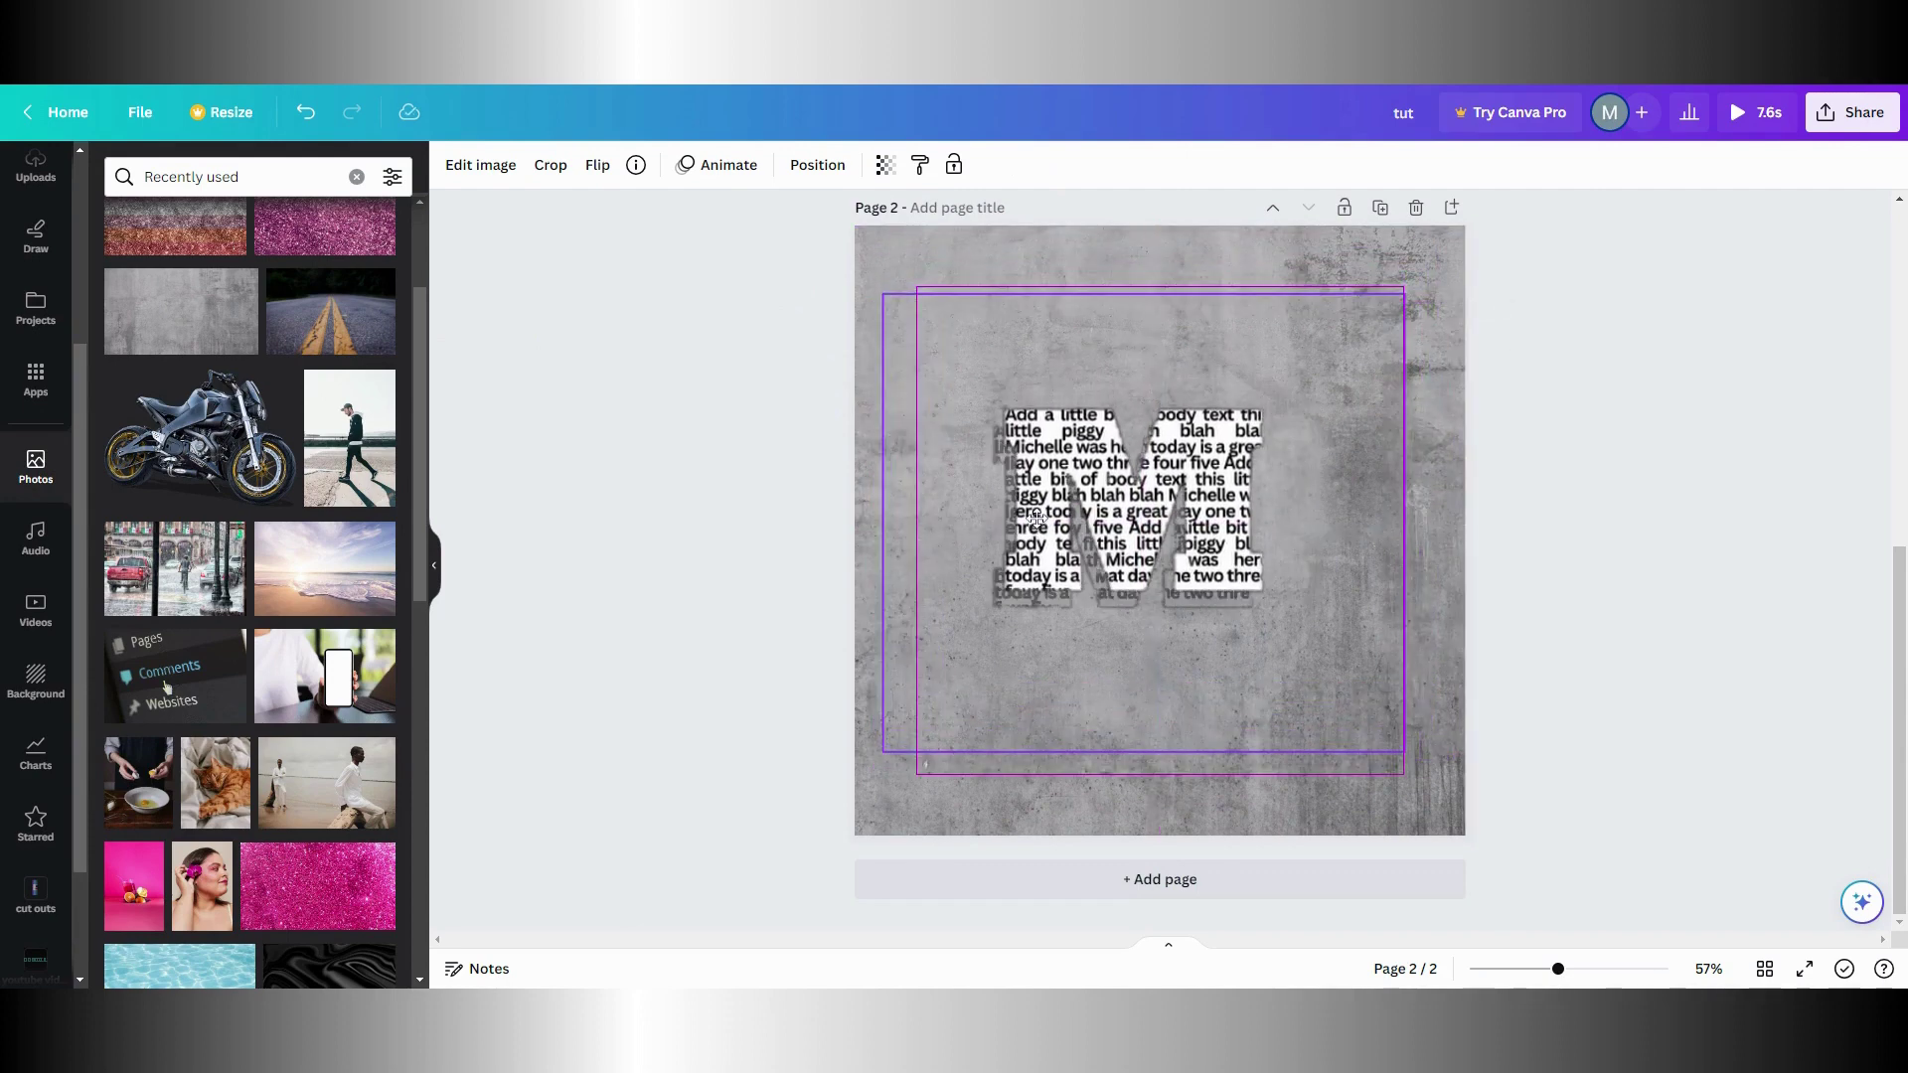
{"action": "left_click_drag", "start_coordinate": [1037, 519], "coordinate": [1034, 545]}
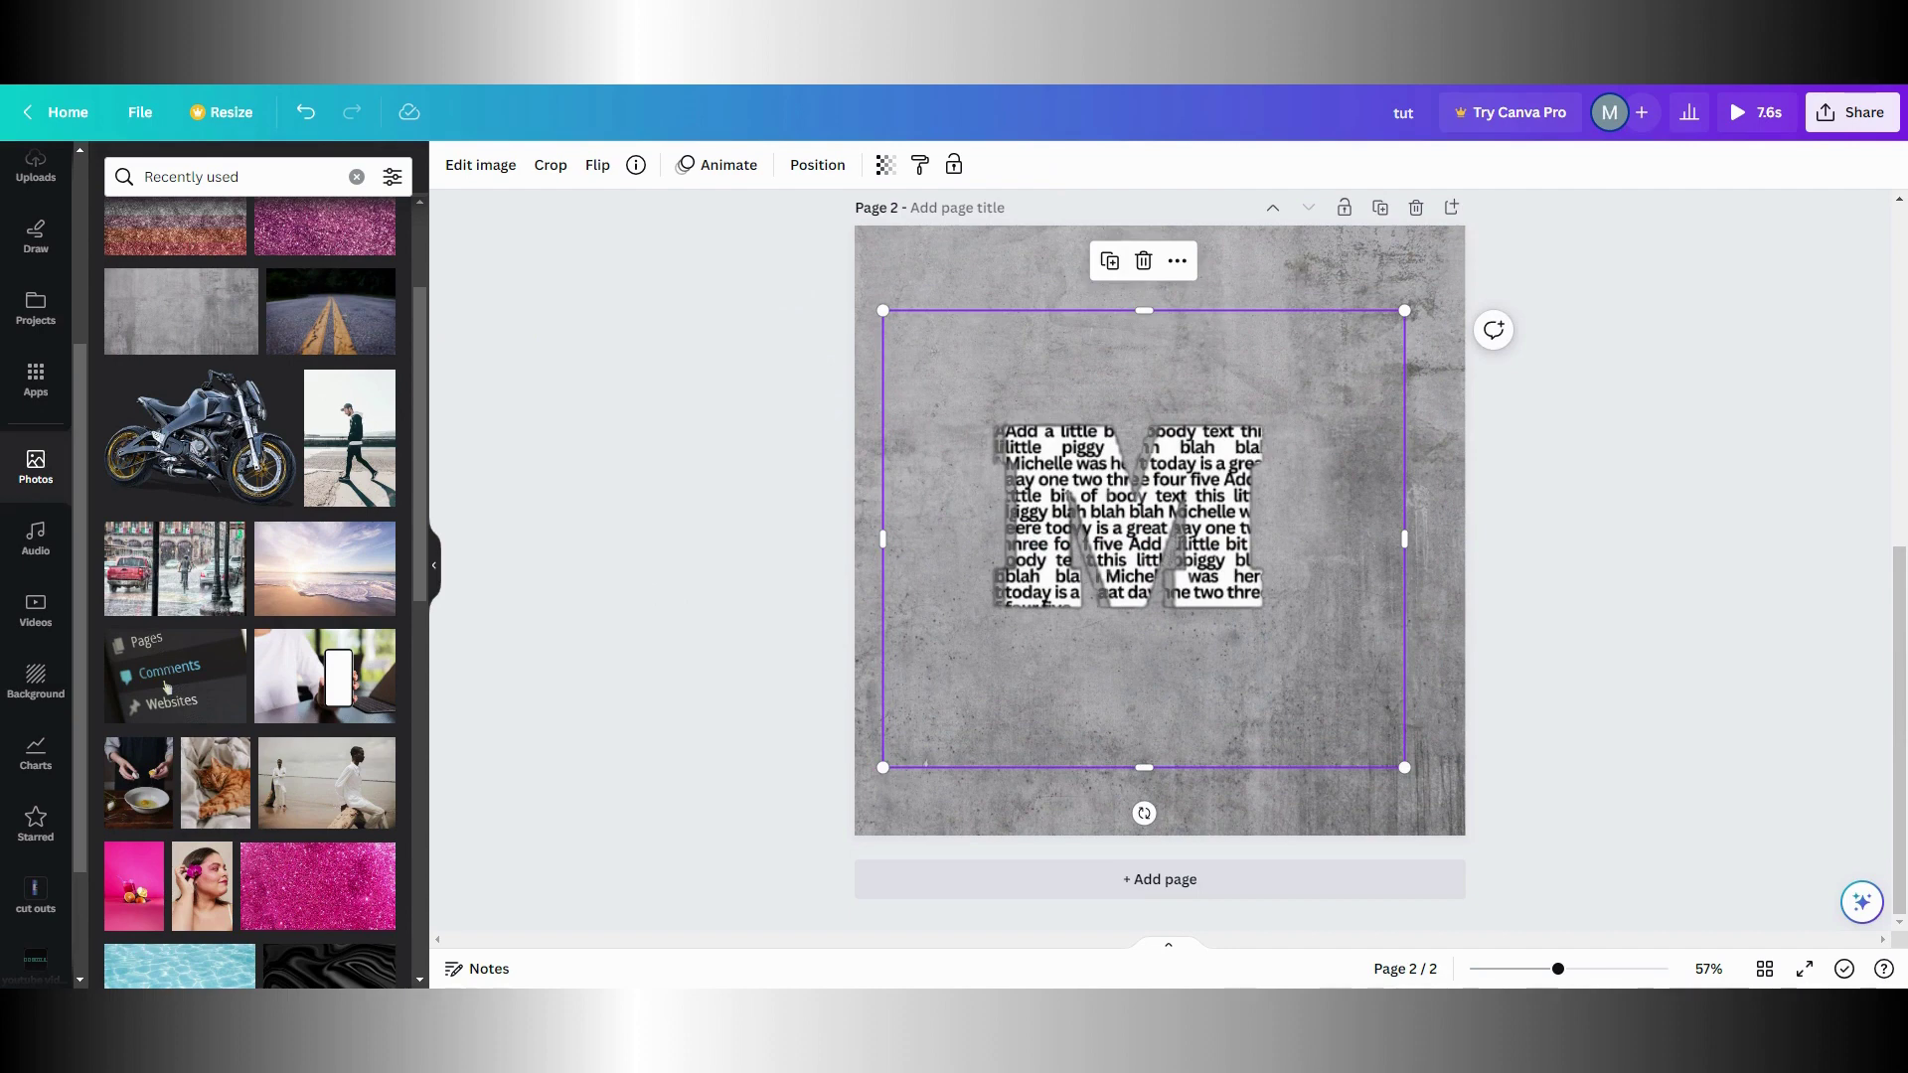
{"action": "left_click_drag", "start_coordinate": [1106, 524], "coordinate": [1060, 507]}
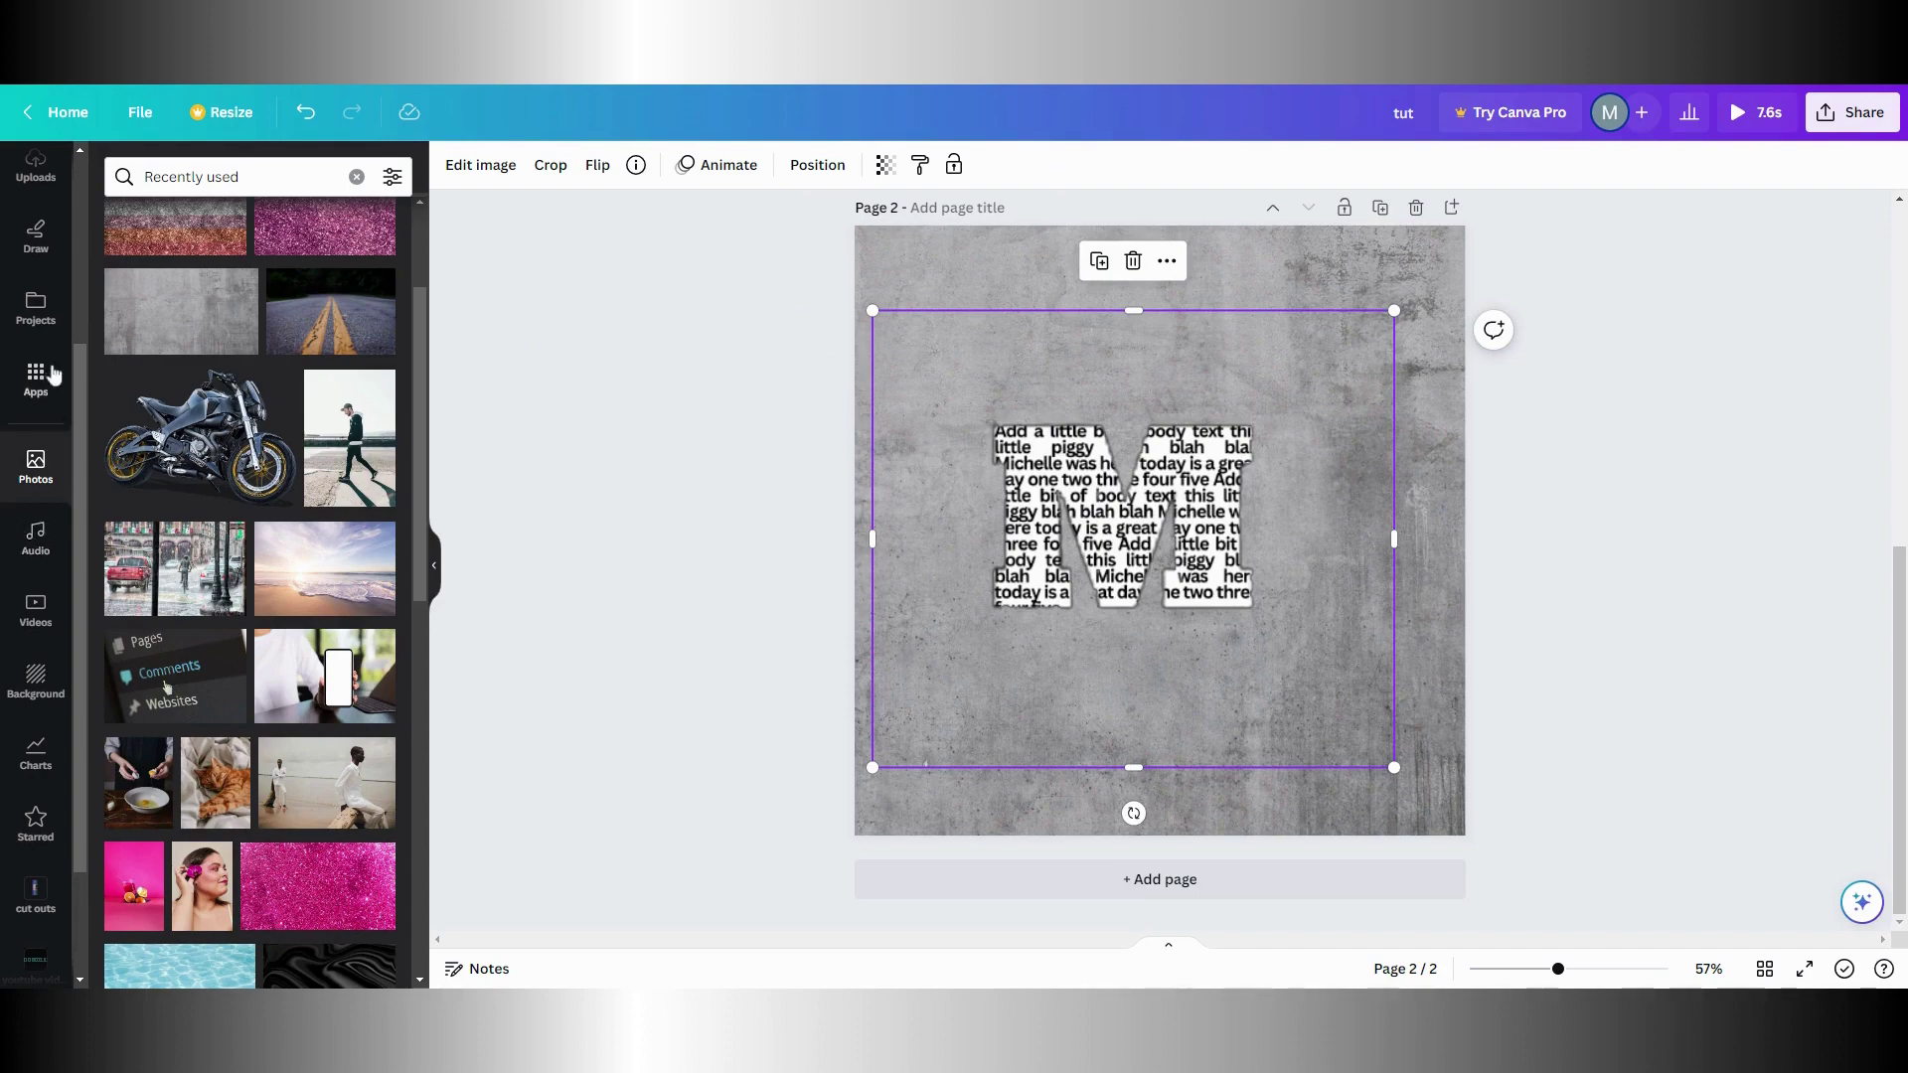
Add a heading with an uppercase M in the Alfa Slab One font
{"action": "scroll", "coordinate": [38, 384], "scroll_direction": "up", "scroll_amount": 1}
{"action": "scroll", "coordinate": [38, 383], "scroll_direction": "up", "scroll_amount": 5}
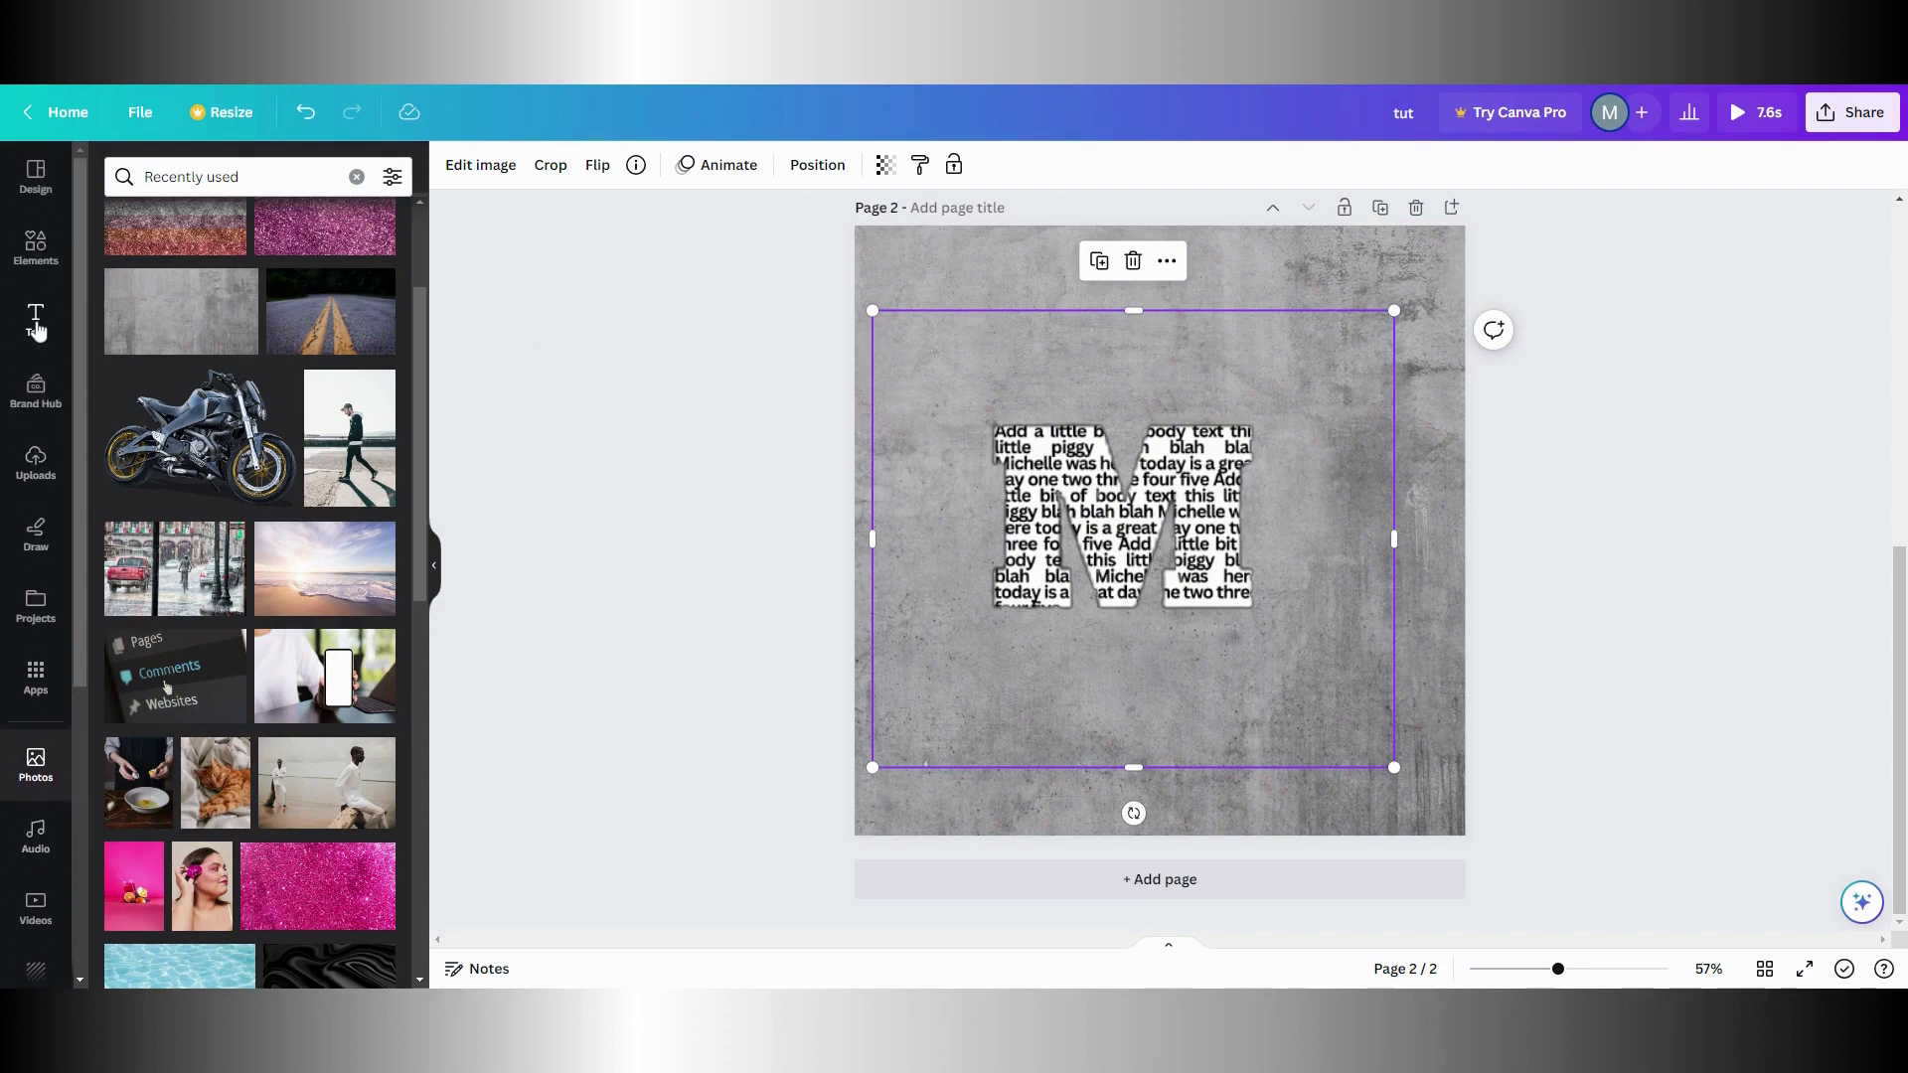
{"action": "left_click", "coordinate": [36, 320]}
{"action": "left_click", "coordinate": [267, 411]}
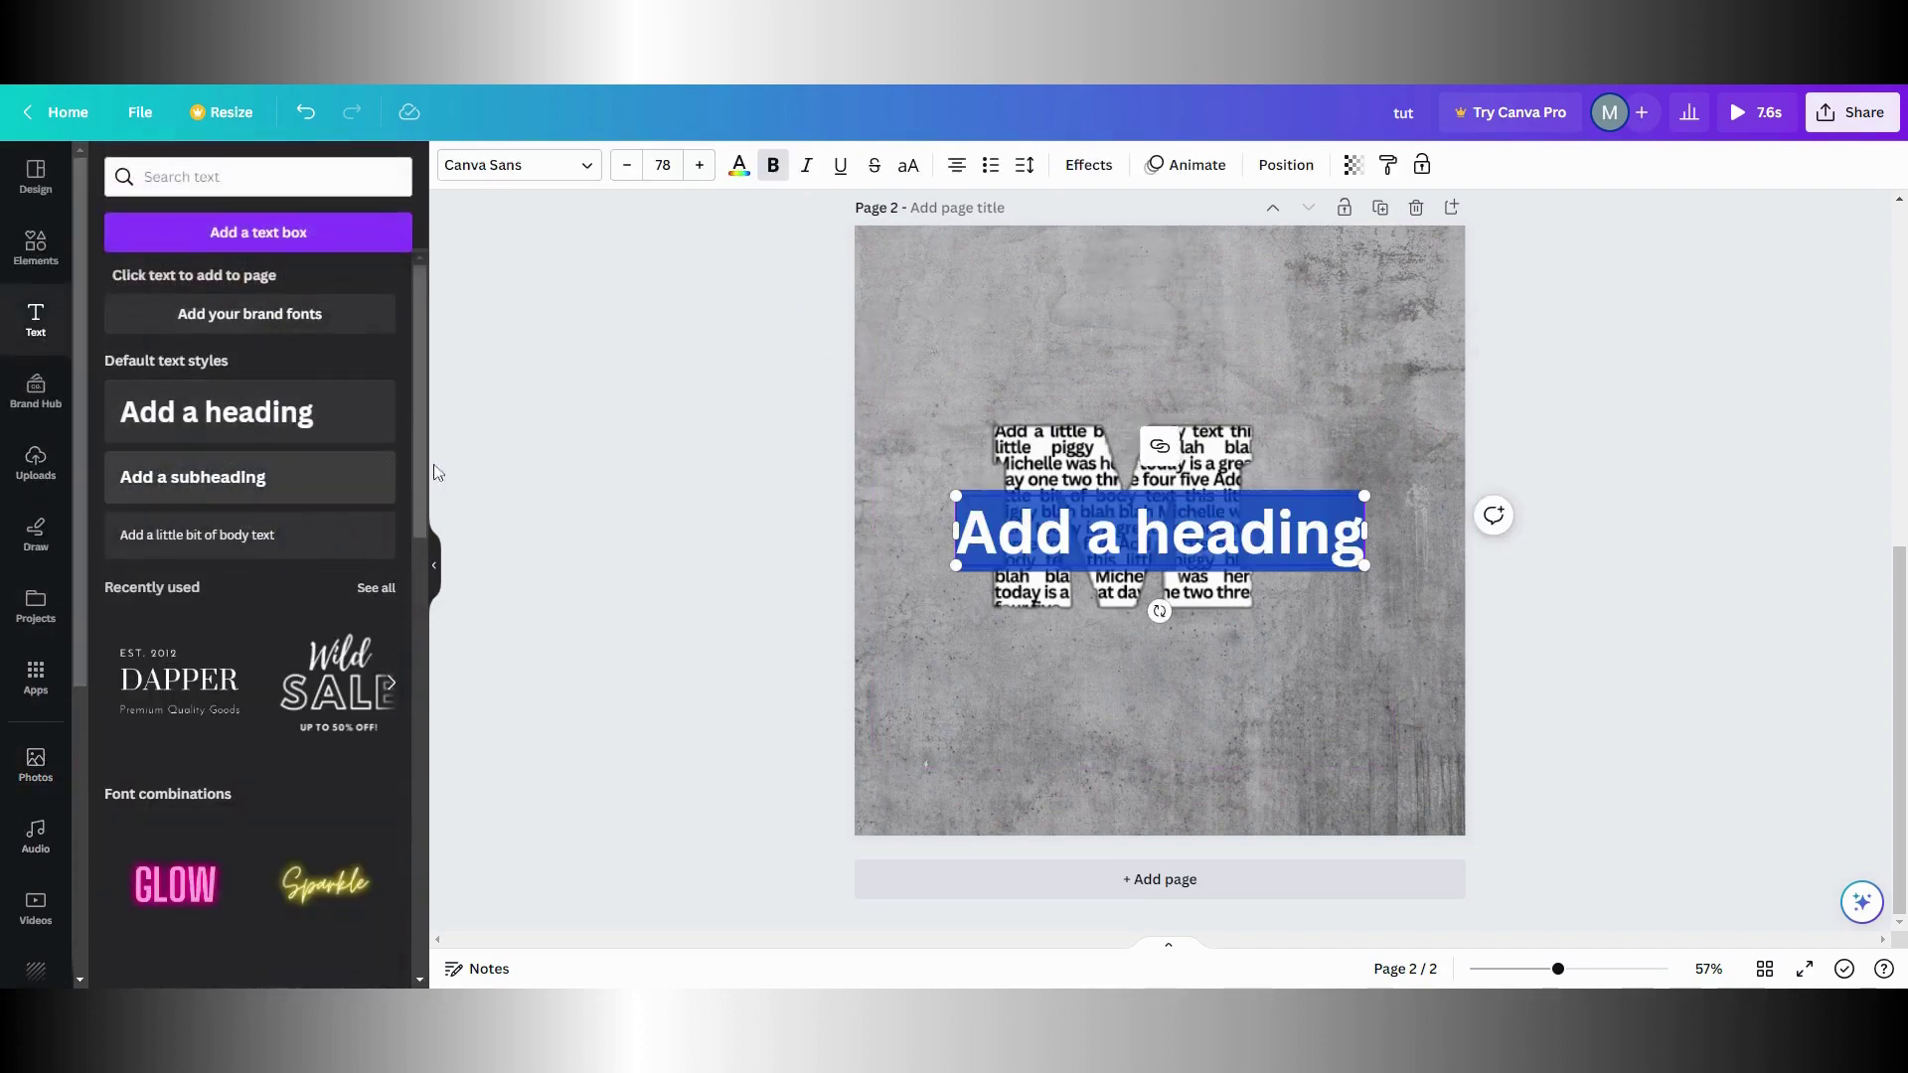
{"action": "left_click", "coordinate": [586, 167]}
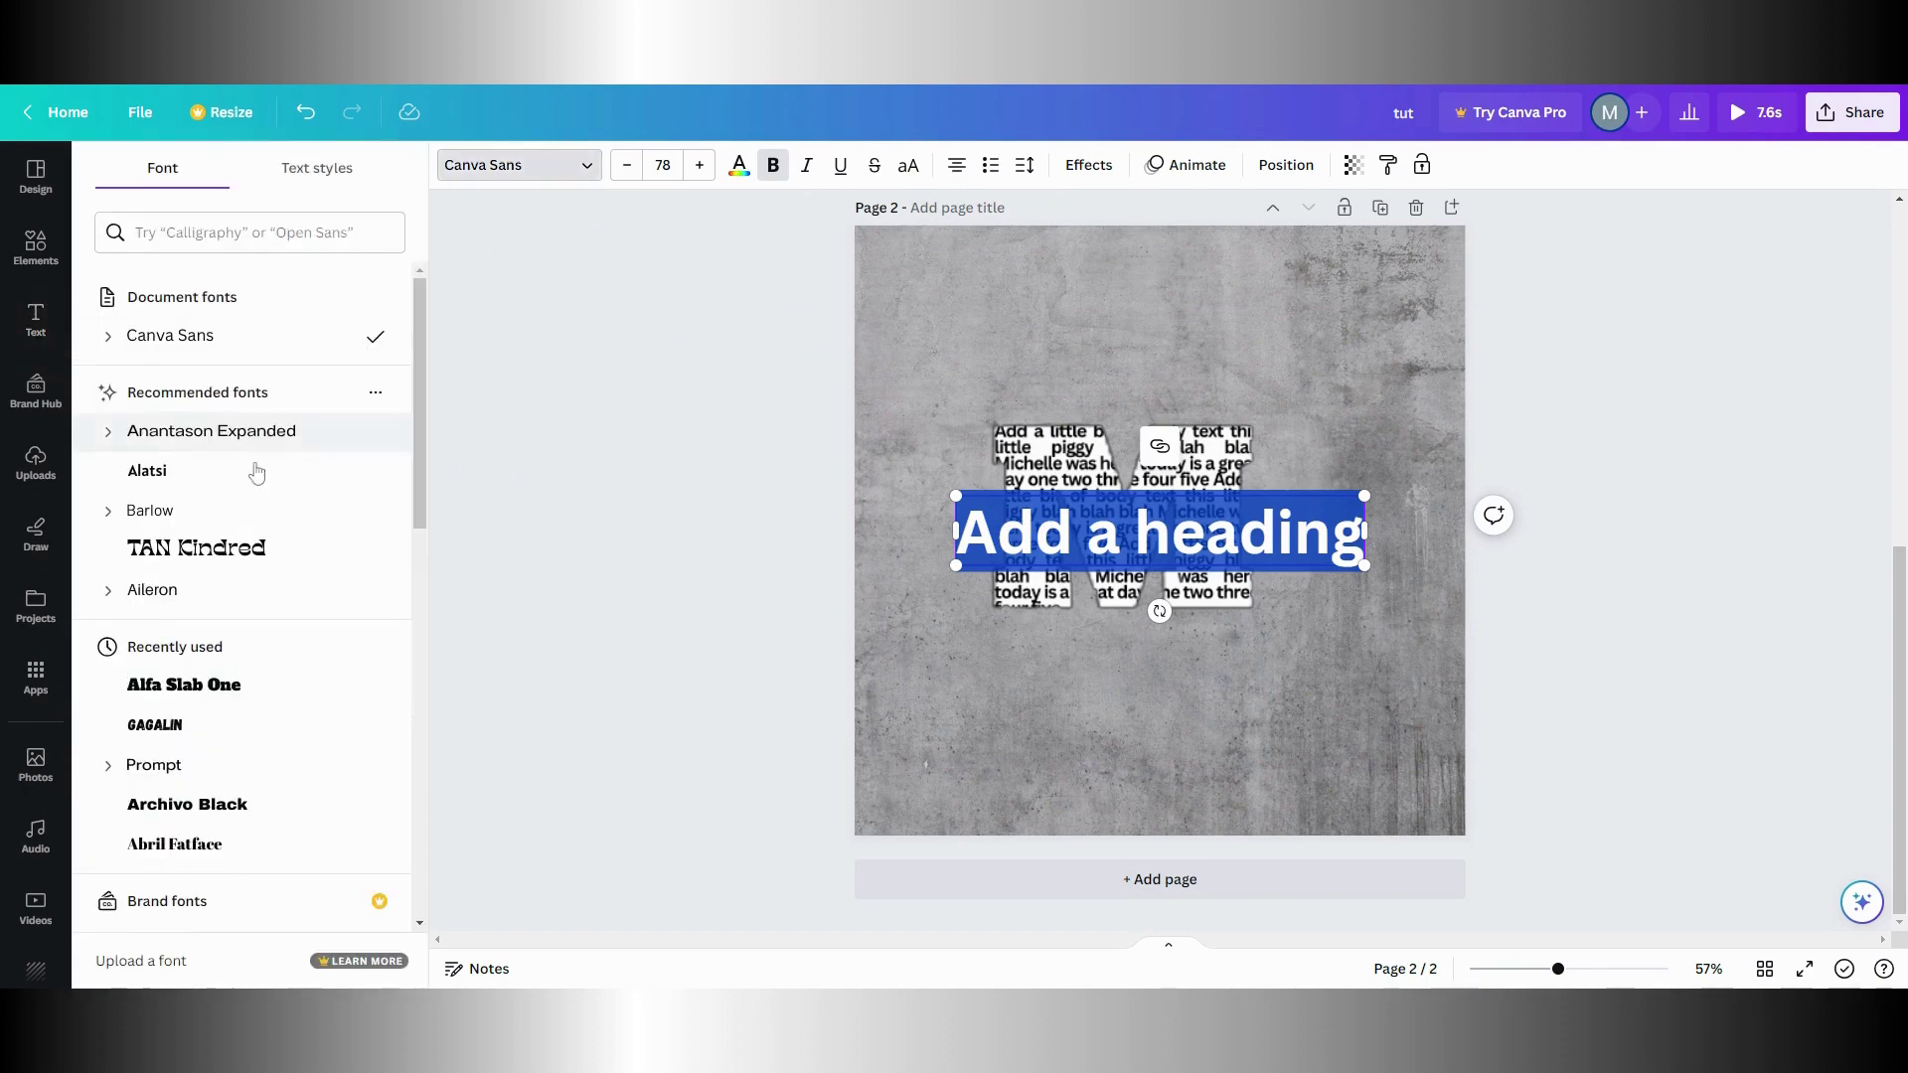
{"action": "left_click", "coordinate": [227, 685]}
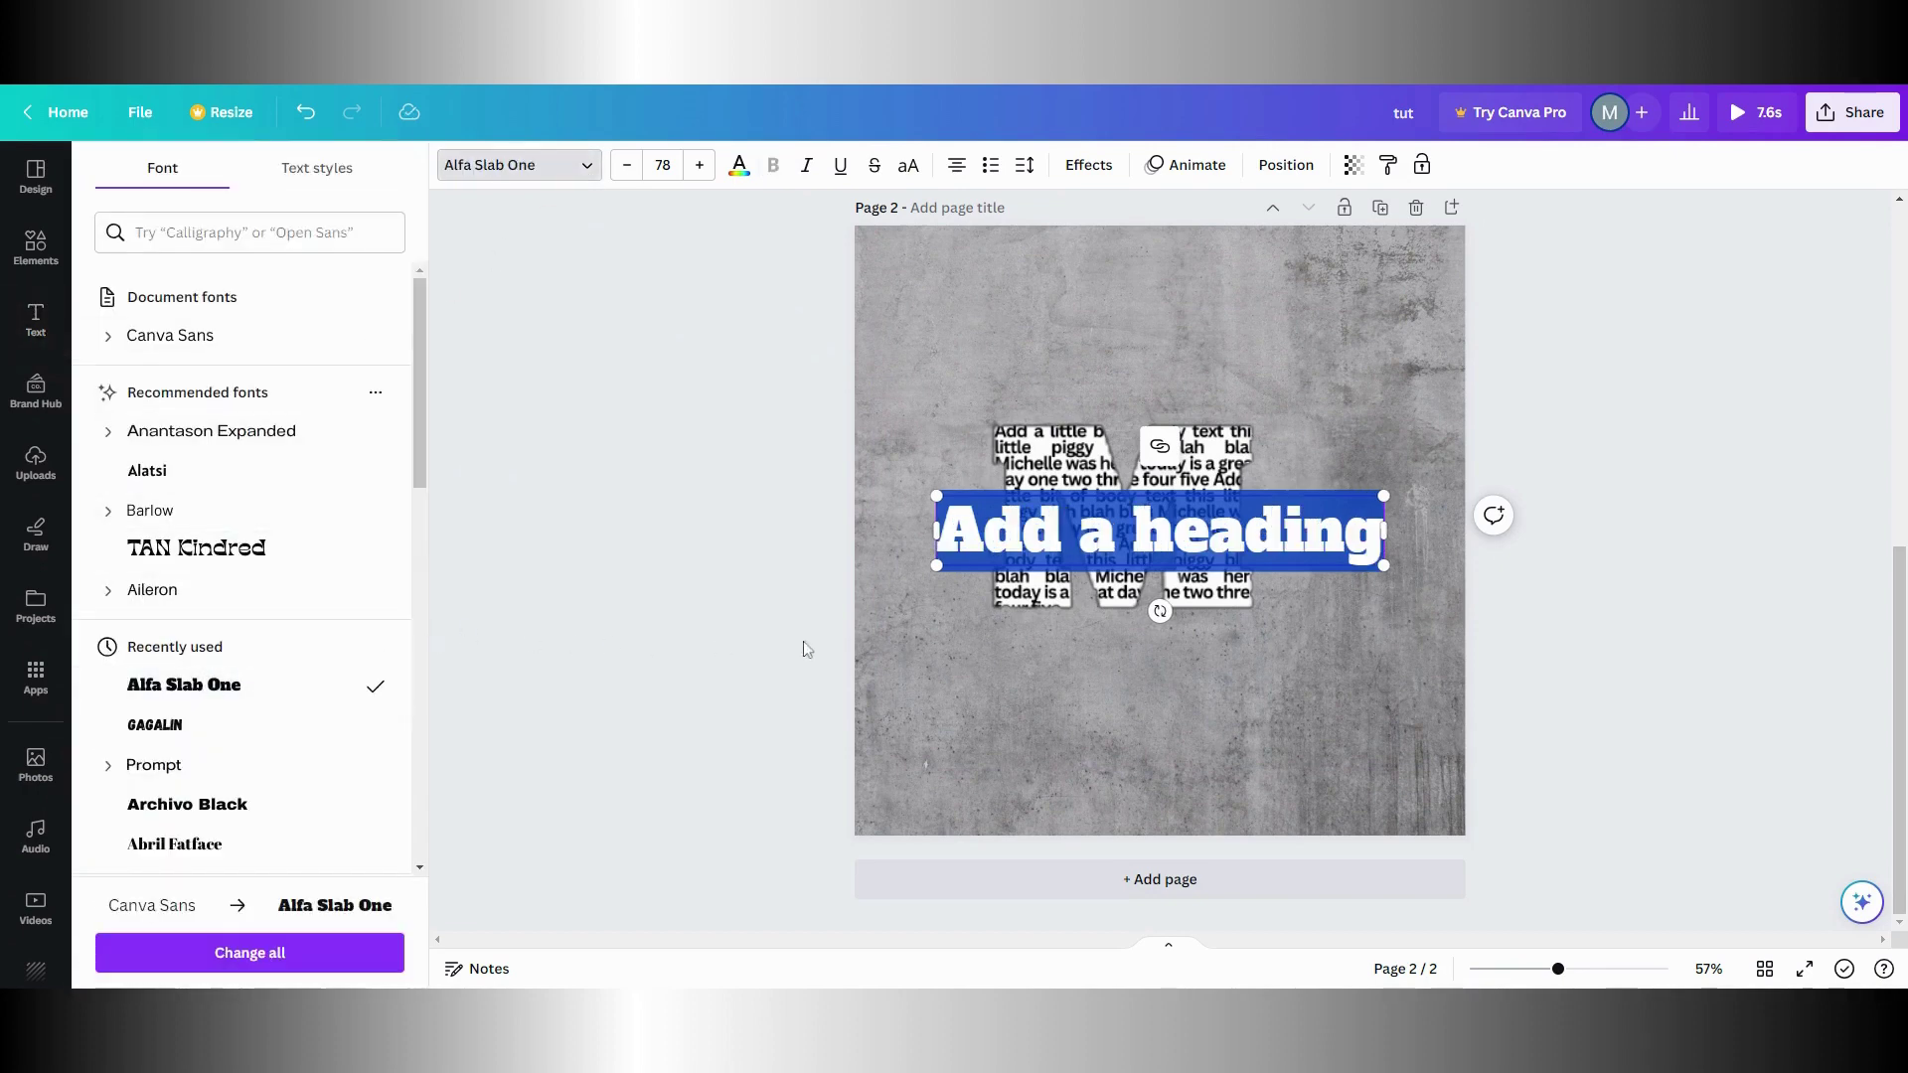
{"action": "type", "text": "m"}
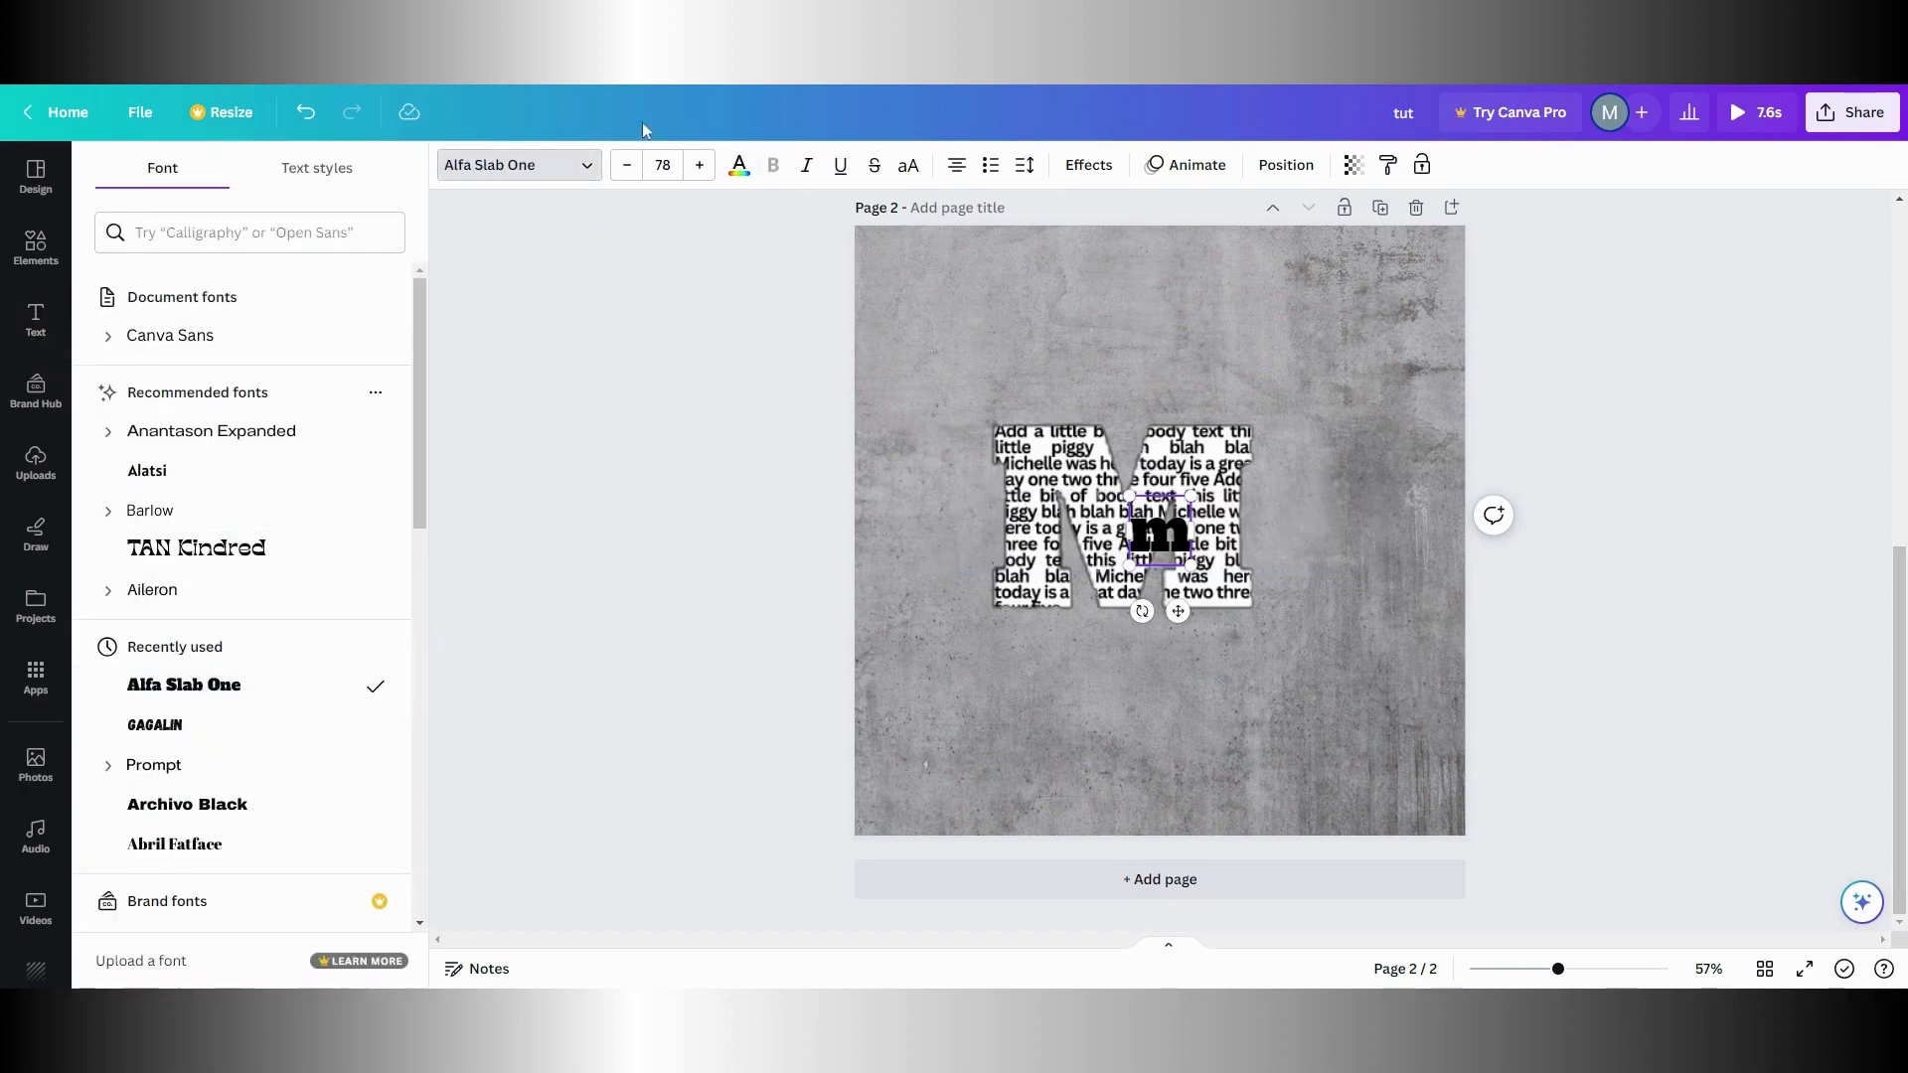
{"action": "left_click", "coordinate": [908, 165]}
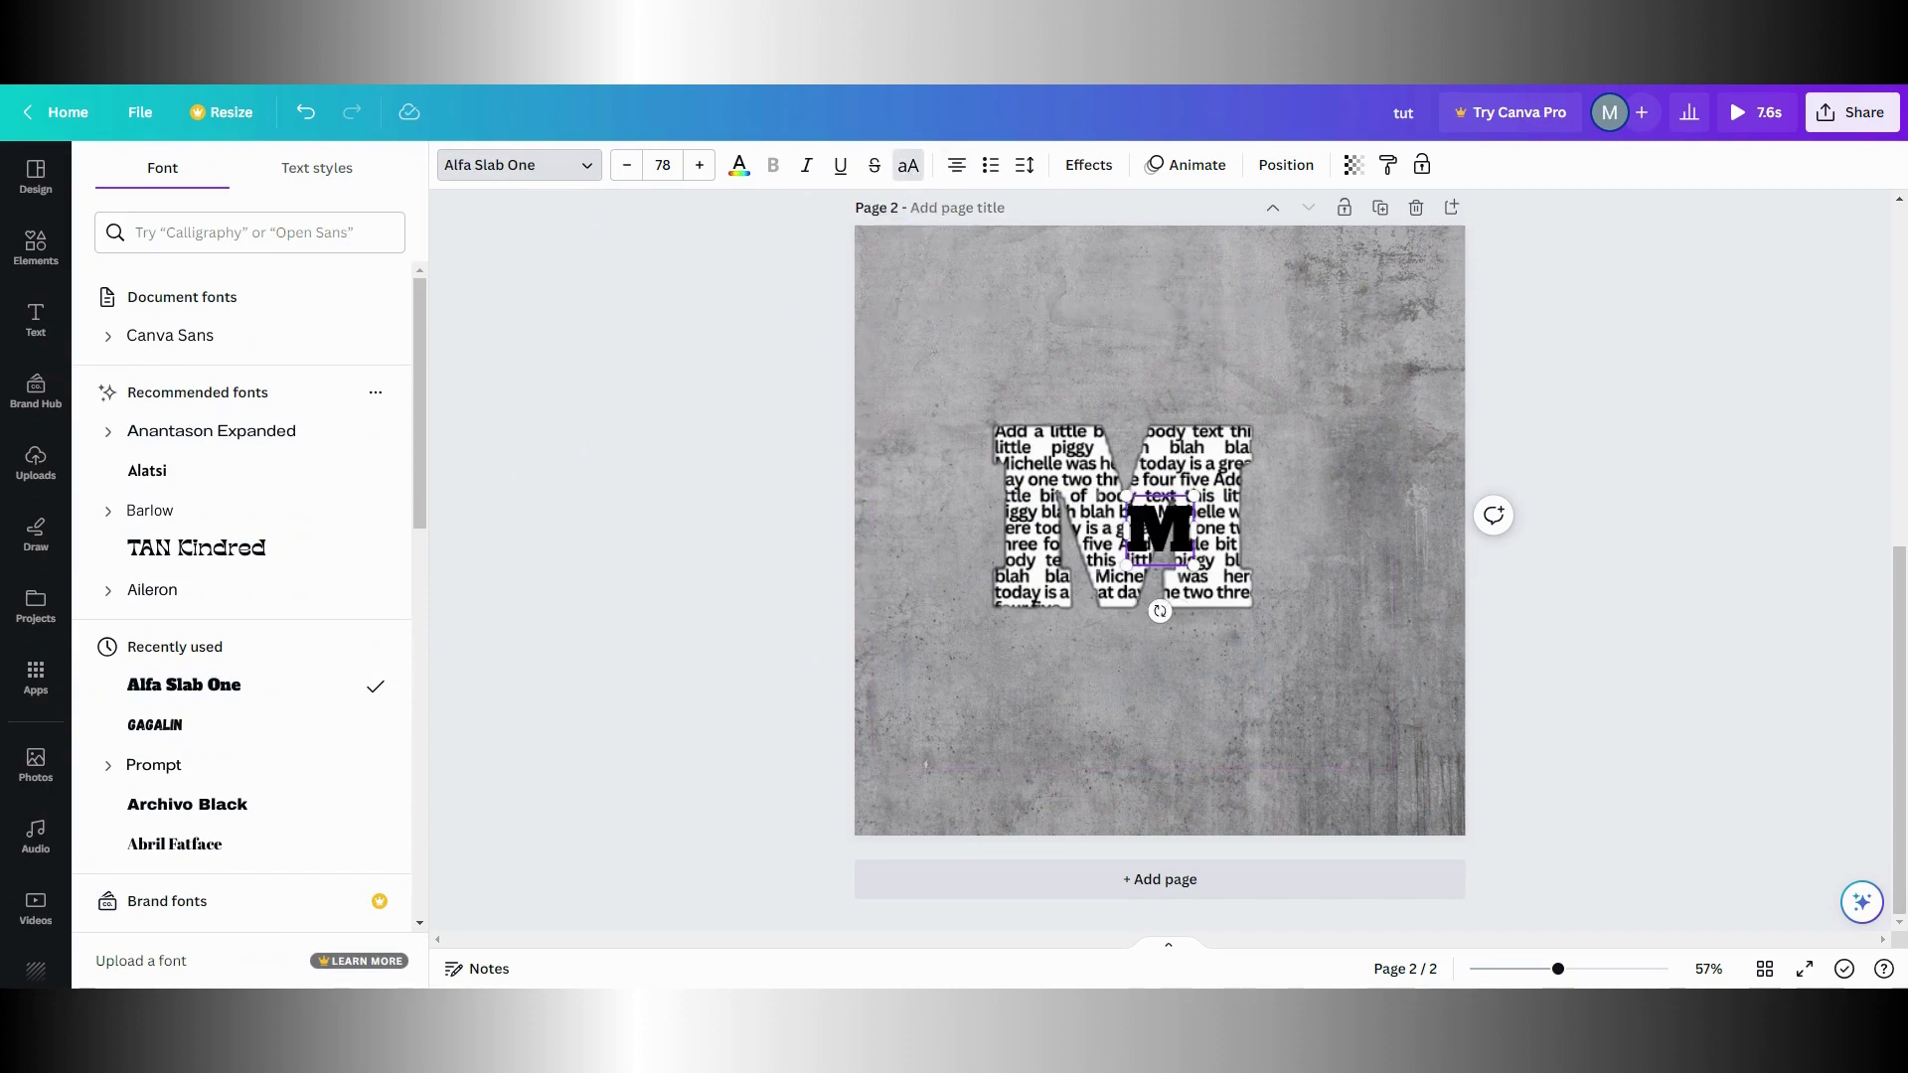
Give the M the Hollow effect, enlarge it to size 315, and set outline thickness 28
{"action": "left_click", "coordinate": [1088, 165]}
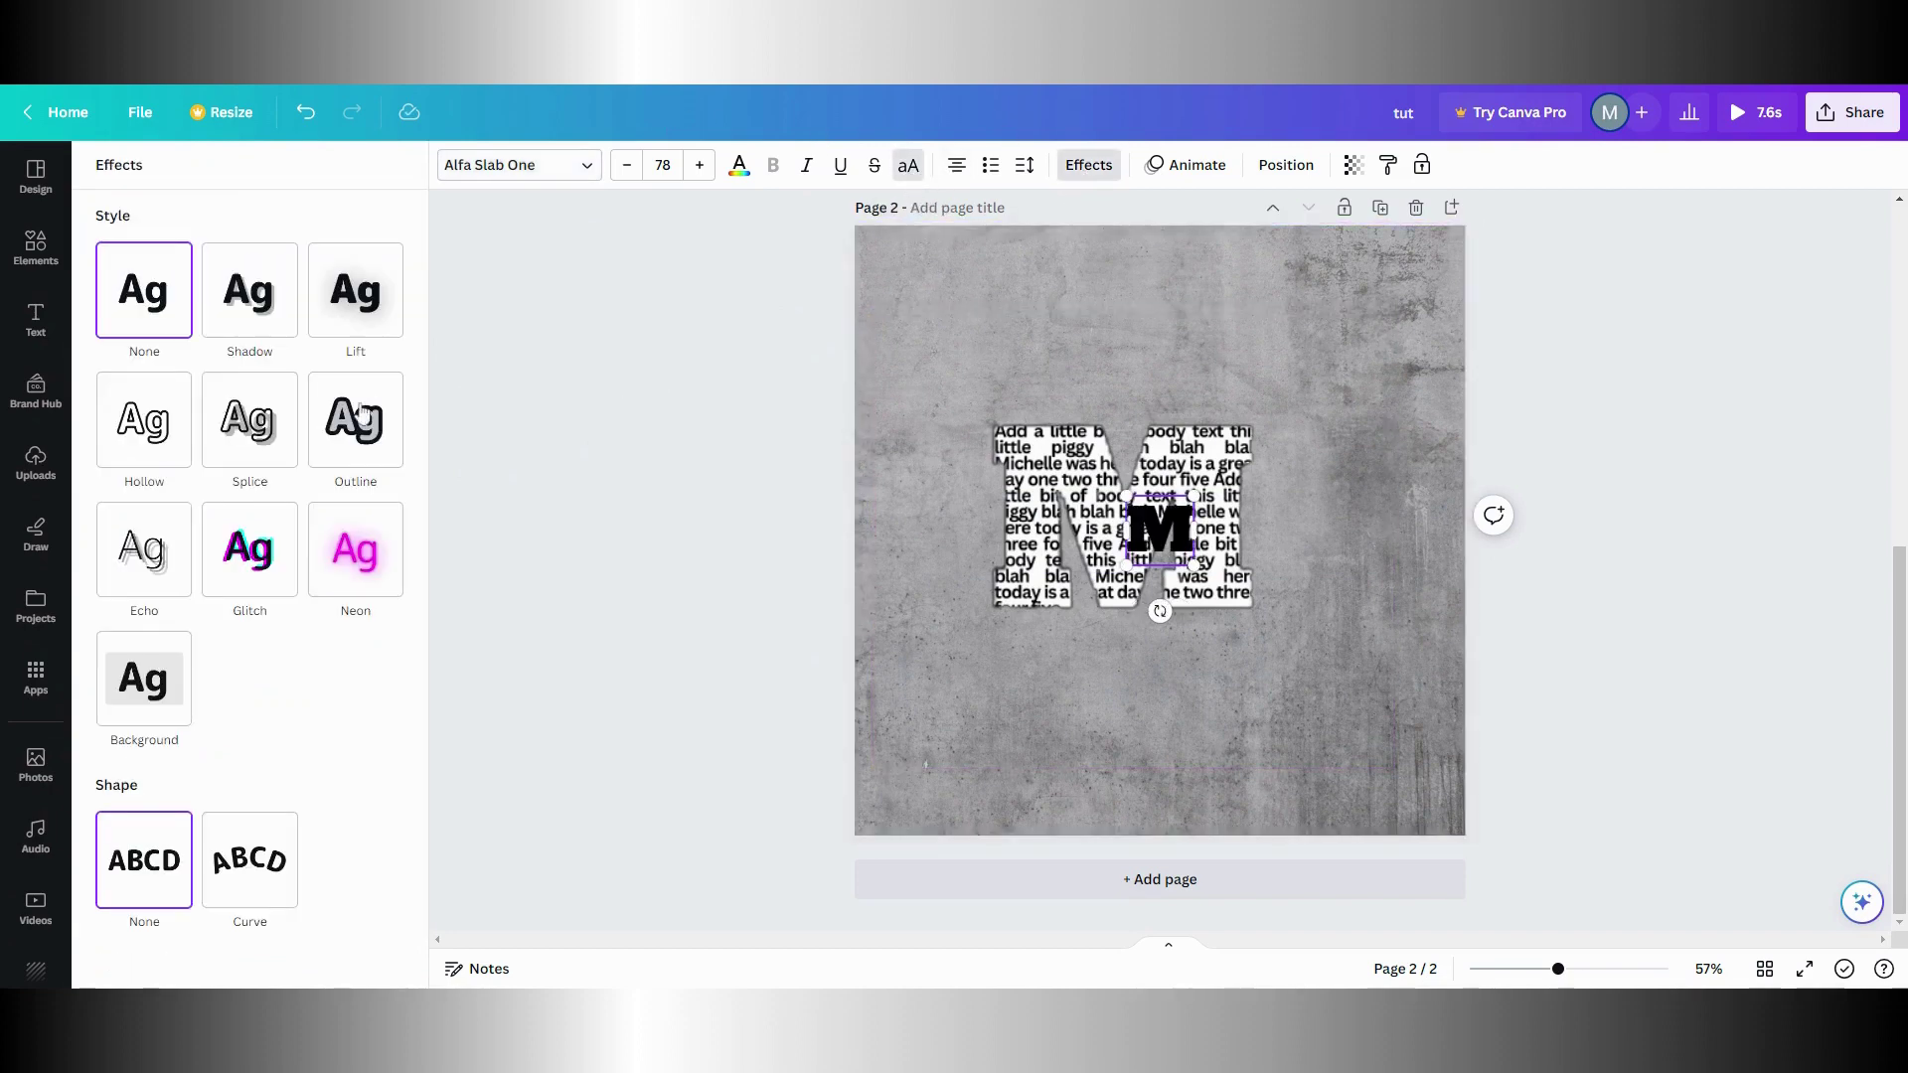
{"action": "left_click", "coordinate": [166, 449]}
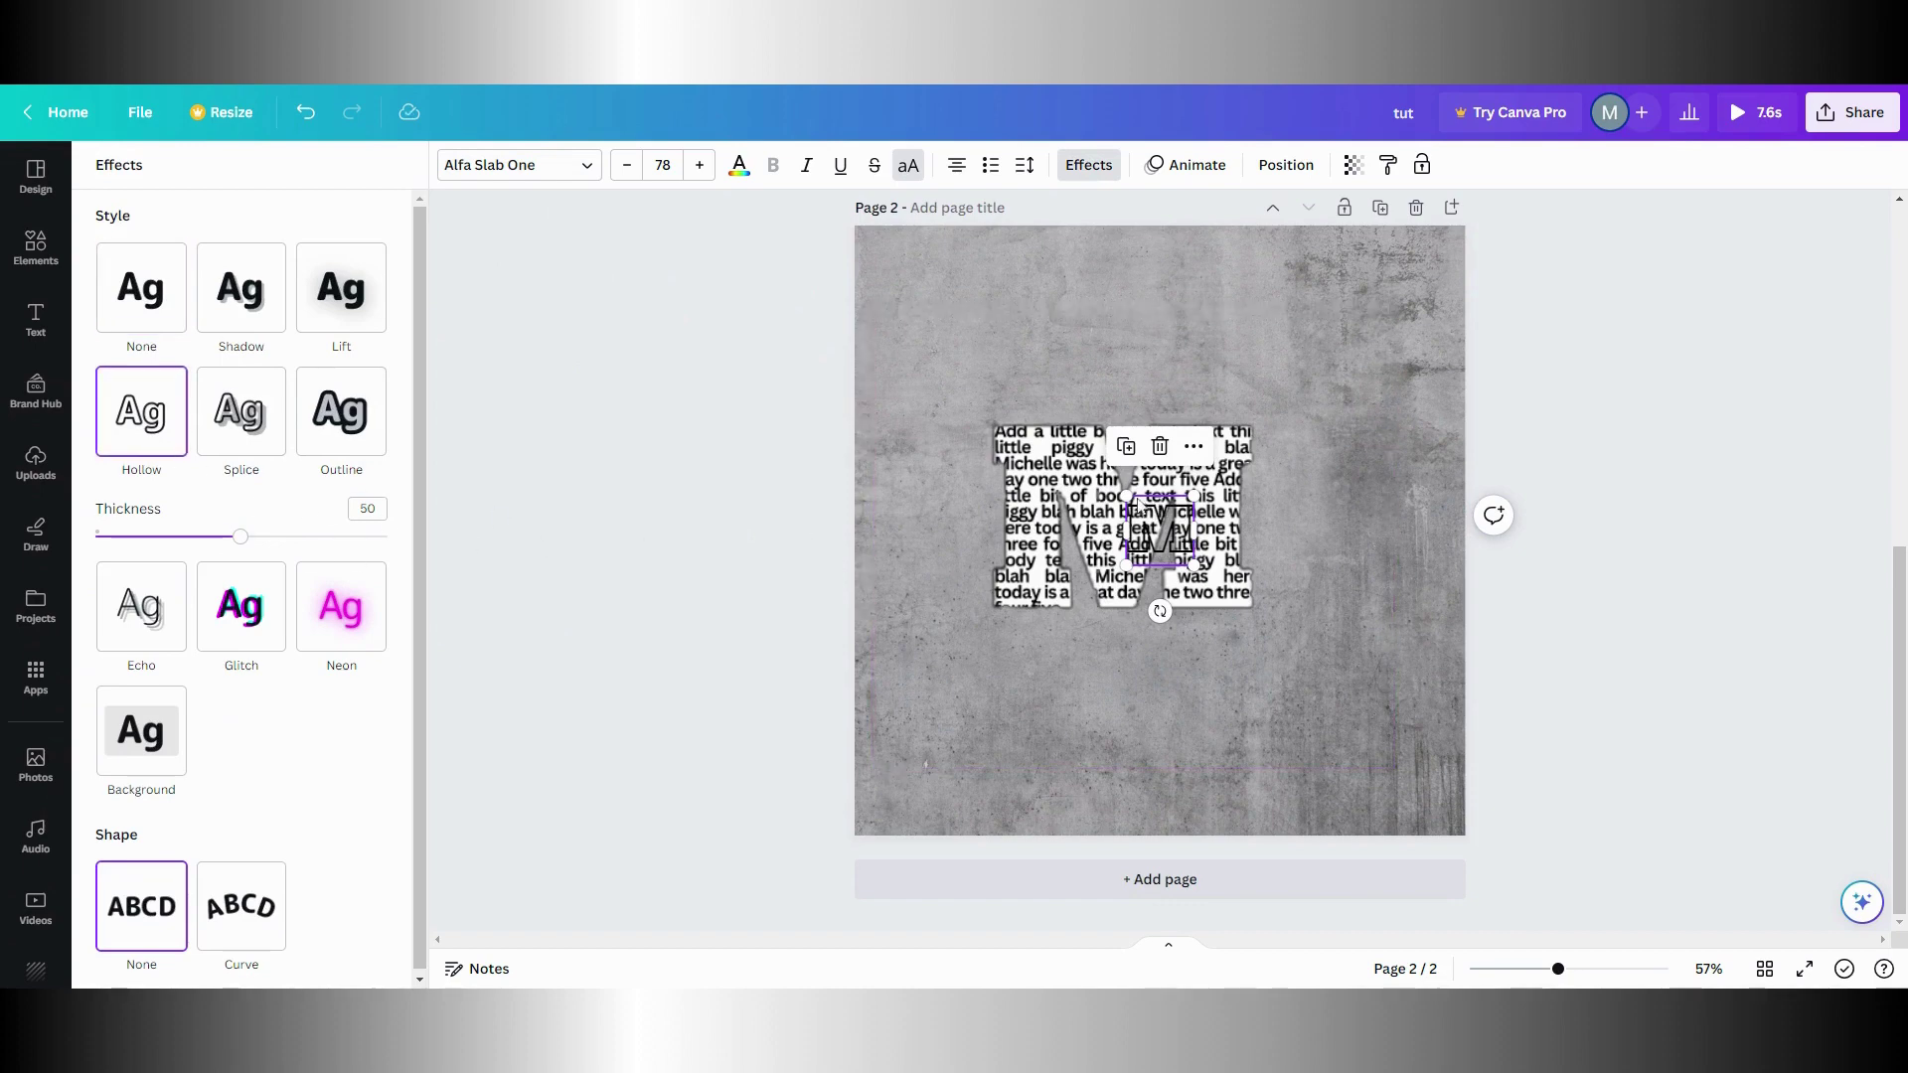
{"action": "left_click_drag", "start_coordinate": [1126, 496], "coordinate": [1005, 371]}
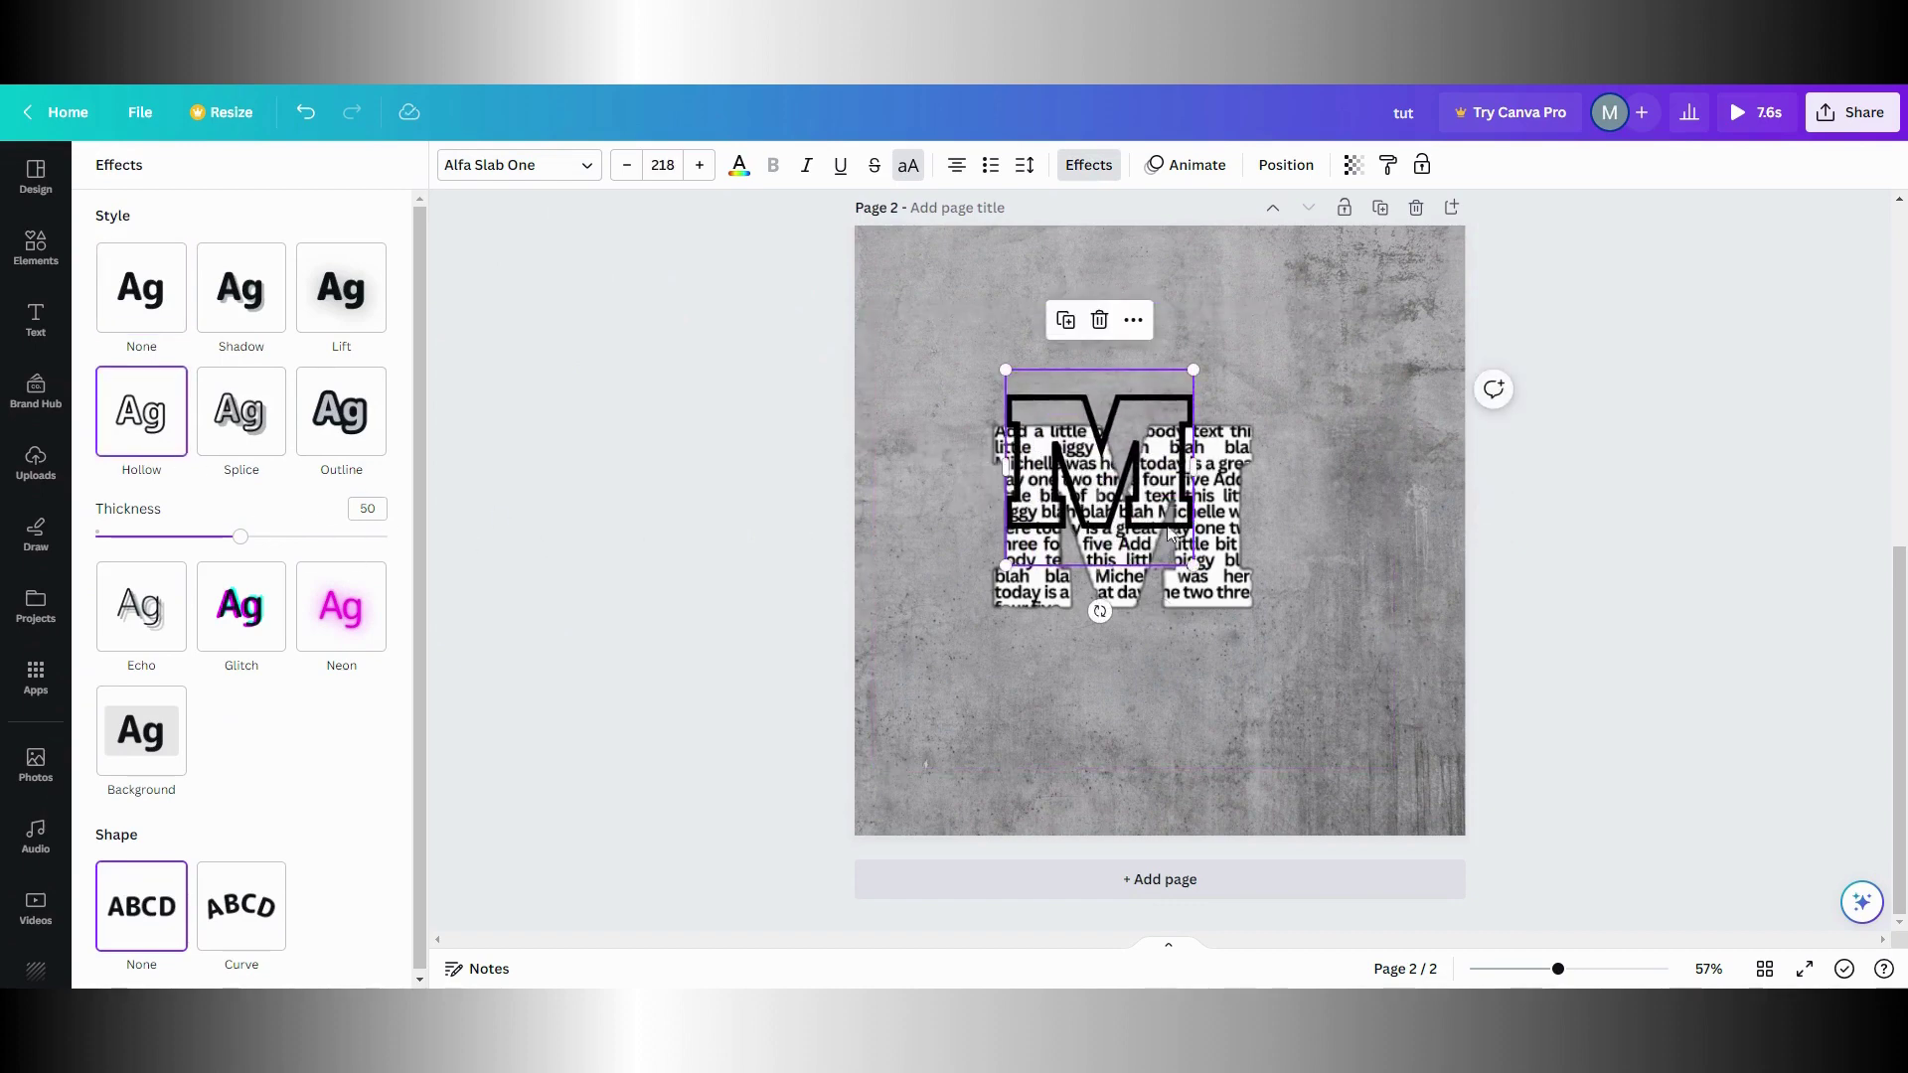
{"action": "left_click_drag", "start_coordinate": [1193, 563], "coordinate": [1250, 655]}
{"action": "left_click_drag", "start_coordinate": [1195, 537], "coordinate": [1194, 536]}
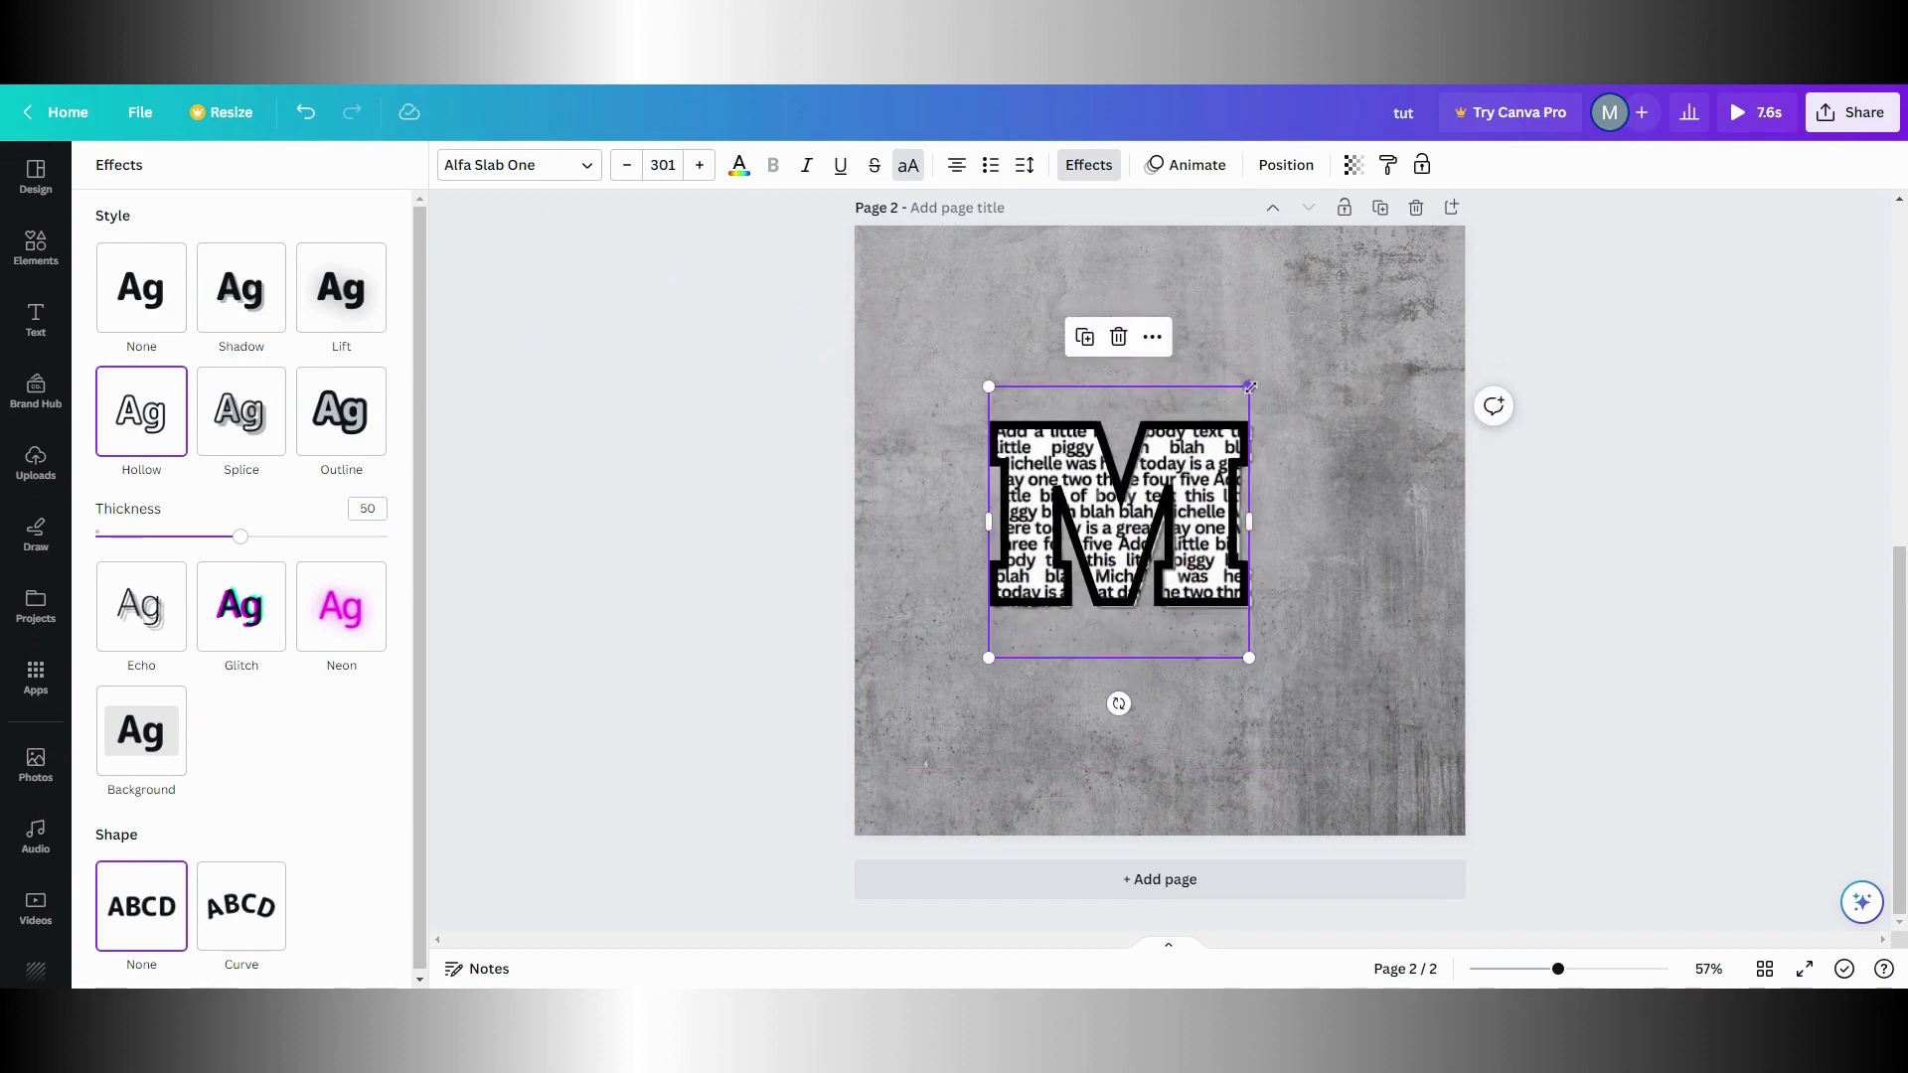
{"action": "left_click_drag", "start_coordinate": [1248, 387], "coordinate": [1258, 387]}
{"action": "left_click_drag", "start_coordinate": [1251, 659], "coordinate": [1256, 666]}
{"action": "left_click_drag", "start_coordinate": [241, 537], "coordinate": [176, 536]}
Move the outline M up and right, then shift the newsprint M down and slightly right
{"action": "left_click", "coordinate": [717, 456]}
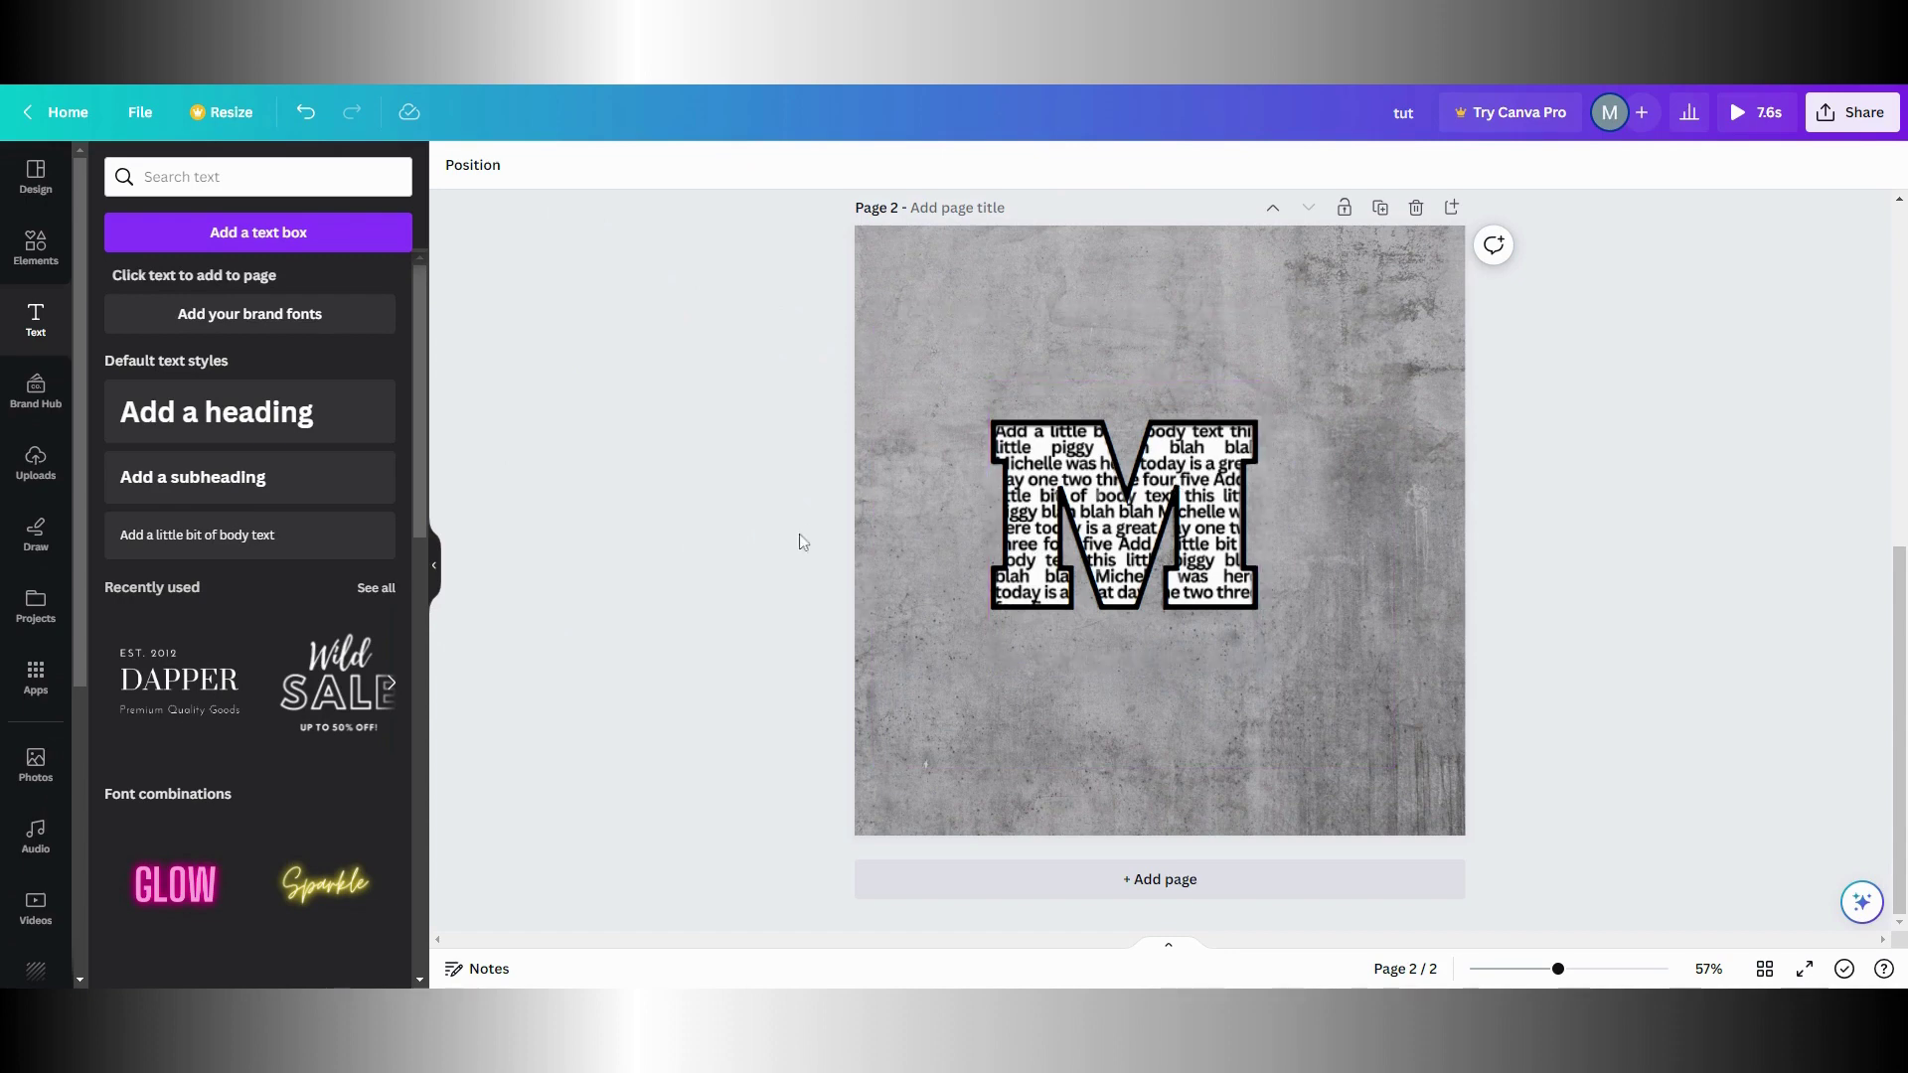
{"action": "left_click", "coordinate": [1033, 516]}
{"action": "left_click_drag", "start_coordinate": [1034, 516], "coordinate": [1205, 421]}
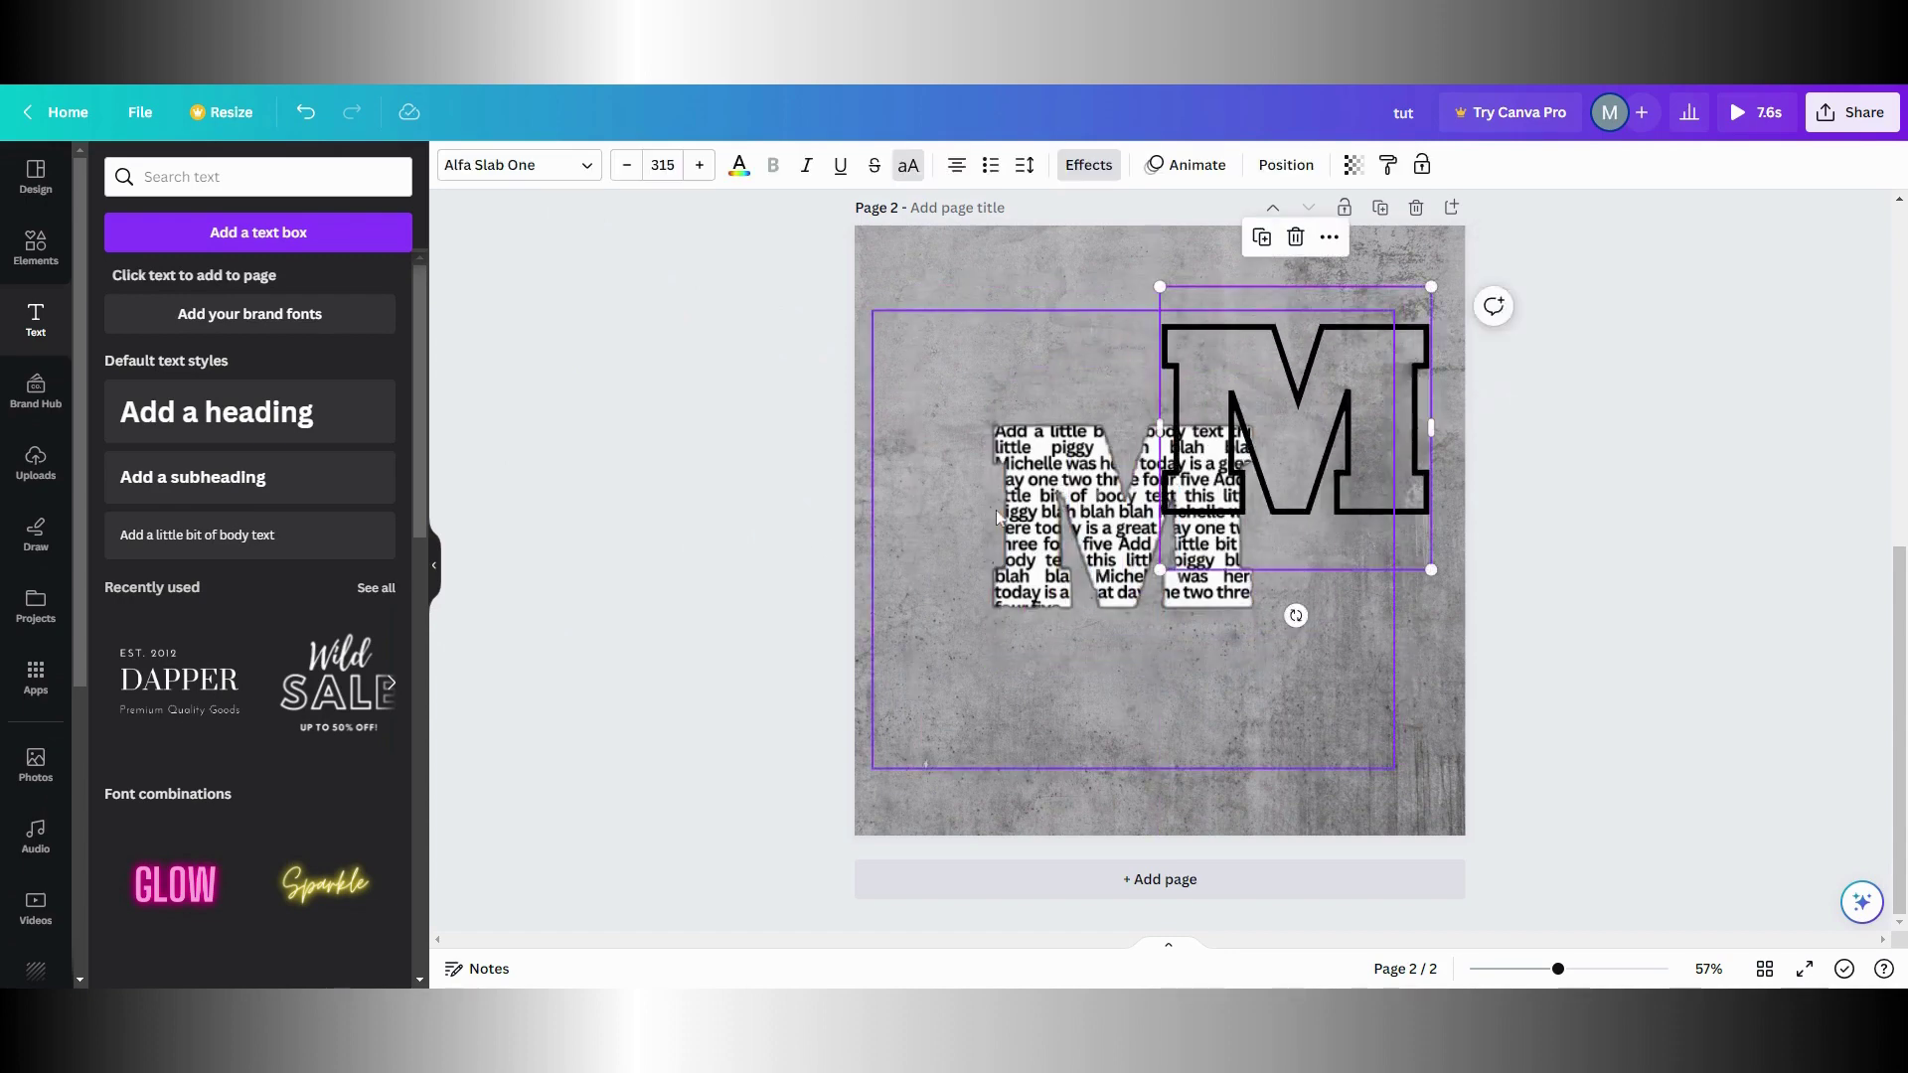
{"action": "mouse_move", "coordinate": [1047, 493]}
{"action": "left_mouse_down"}
{"action": "mouse_move", "coordinate": [1023, 497]}
{"action": "mouse_move", "coordinate": [1051, 498]}
{"action": "left_mouse_up"}
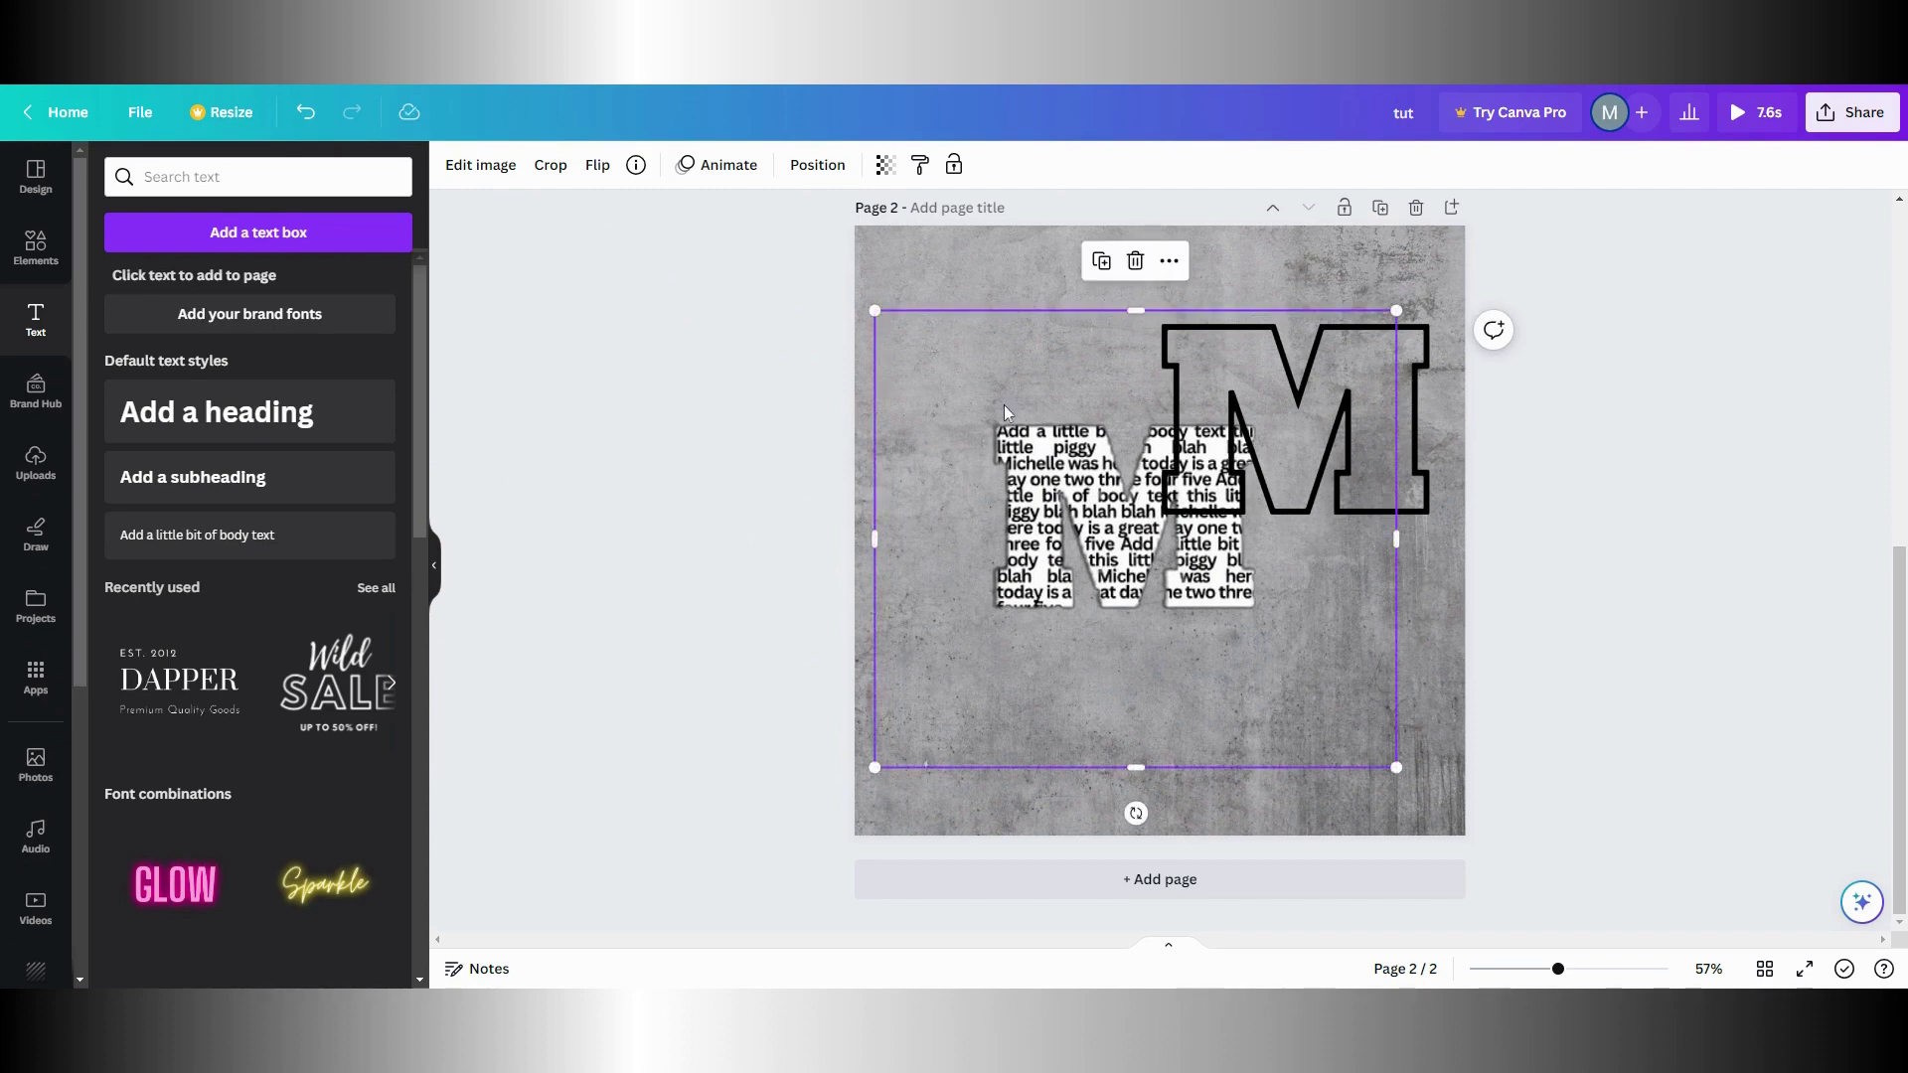
{"action": "left_click_drag", "start_coordinate": [1078, 562], "coordinate": [1068, 642]}
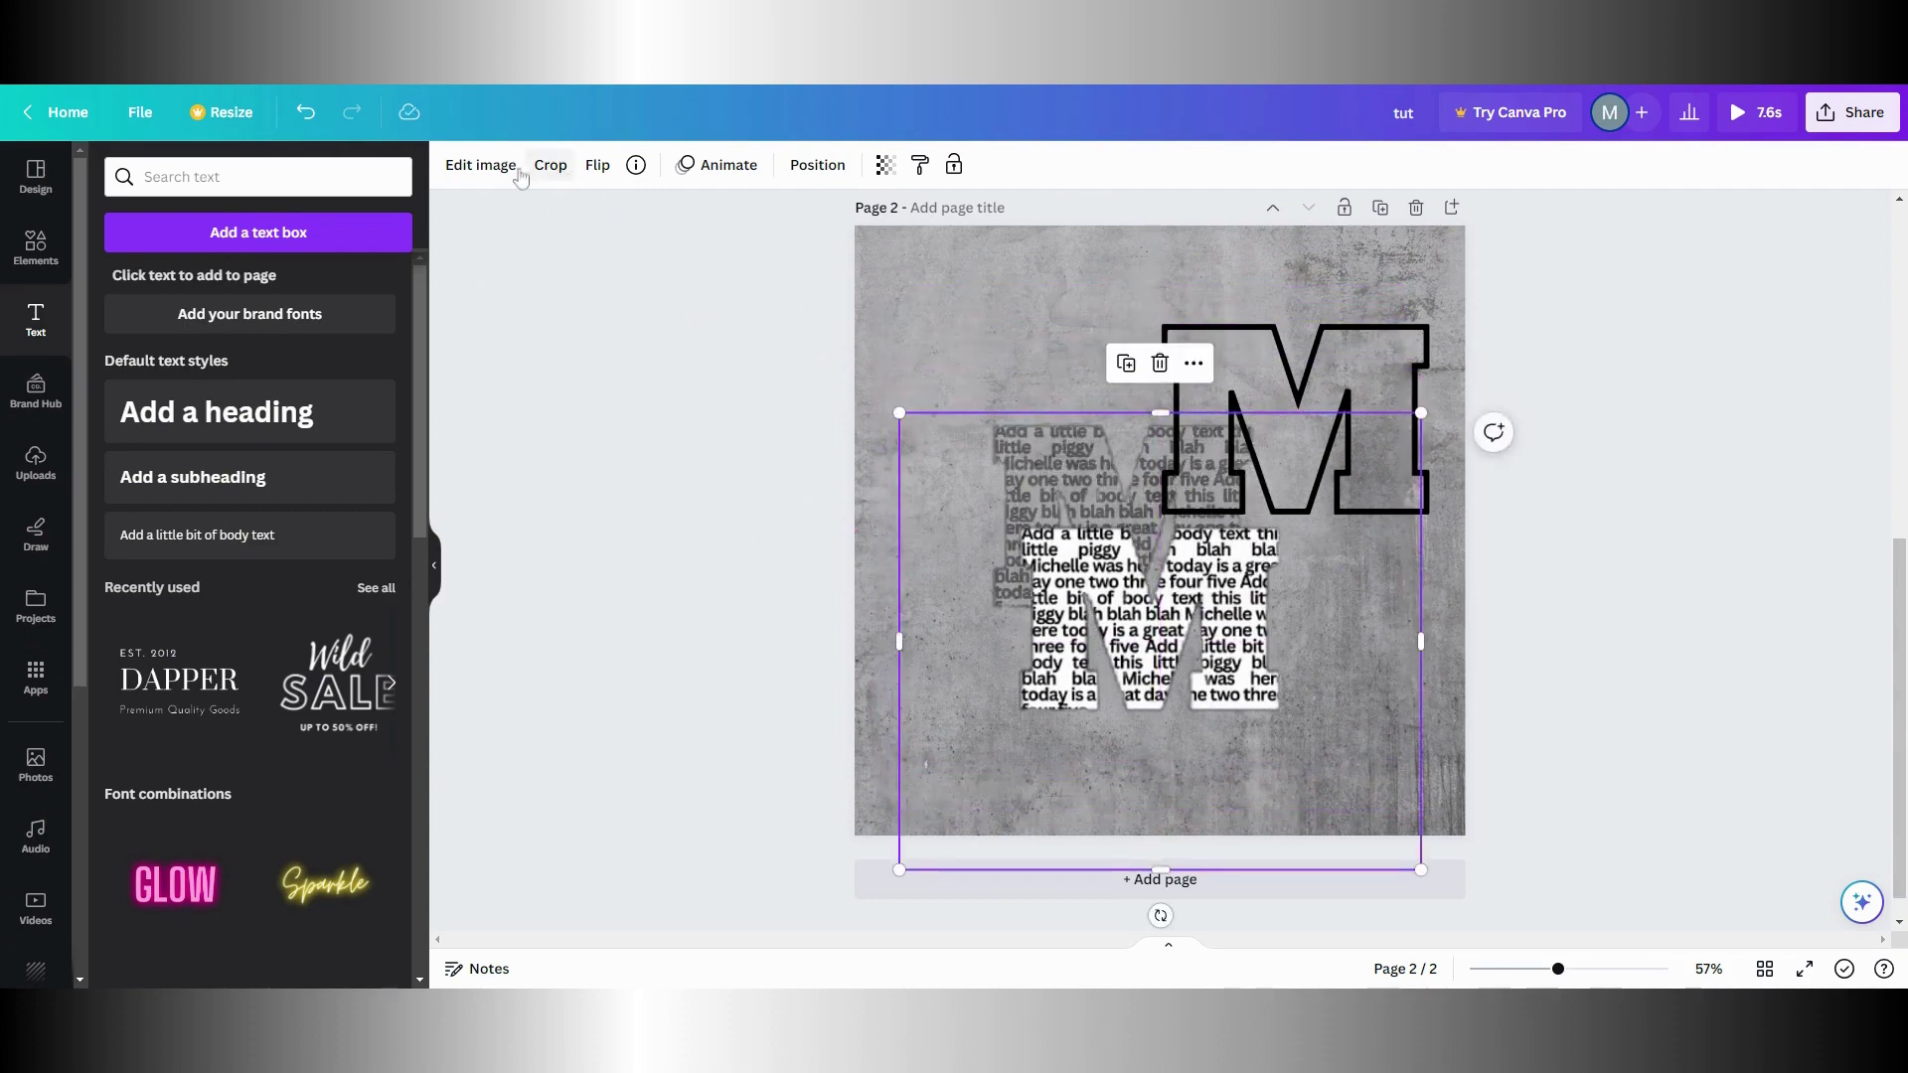
{"action": "left_click", "coordinate": [482, 175]}
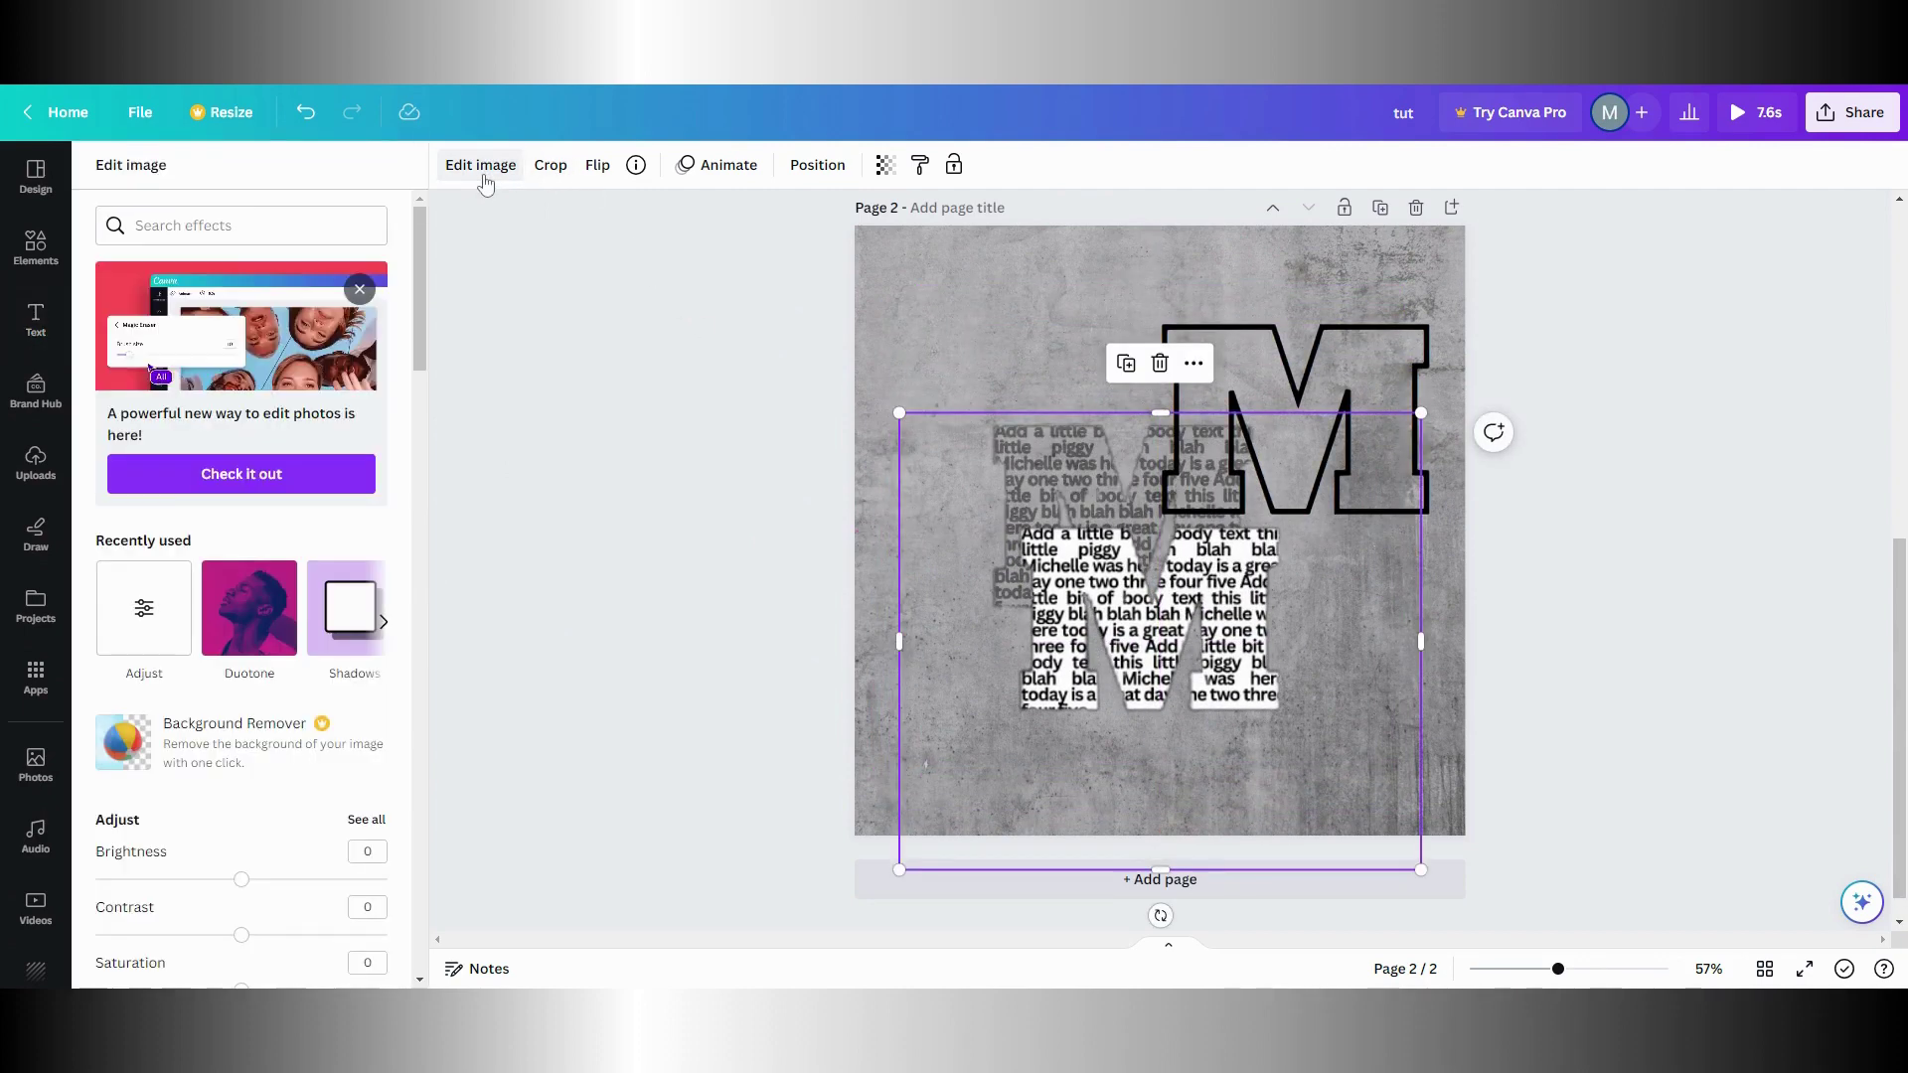
{"action": "left_click", "coordinate": [347, 618]}
{"action": "left_click", "coordinate": [236, 402]}
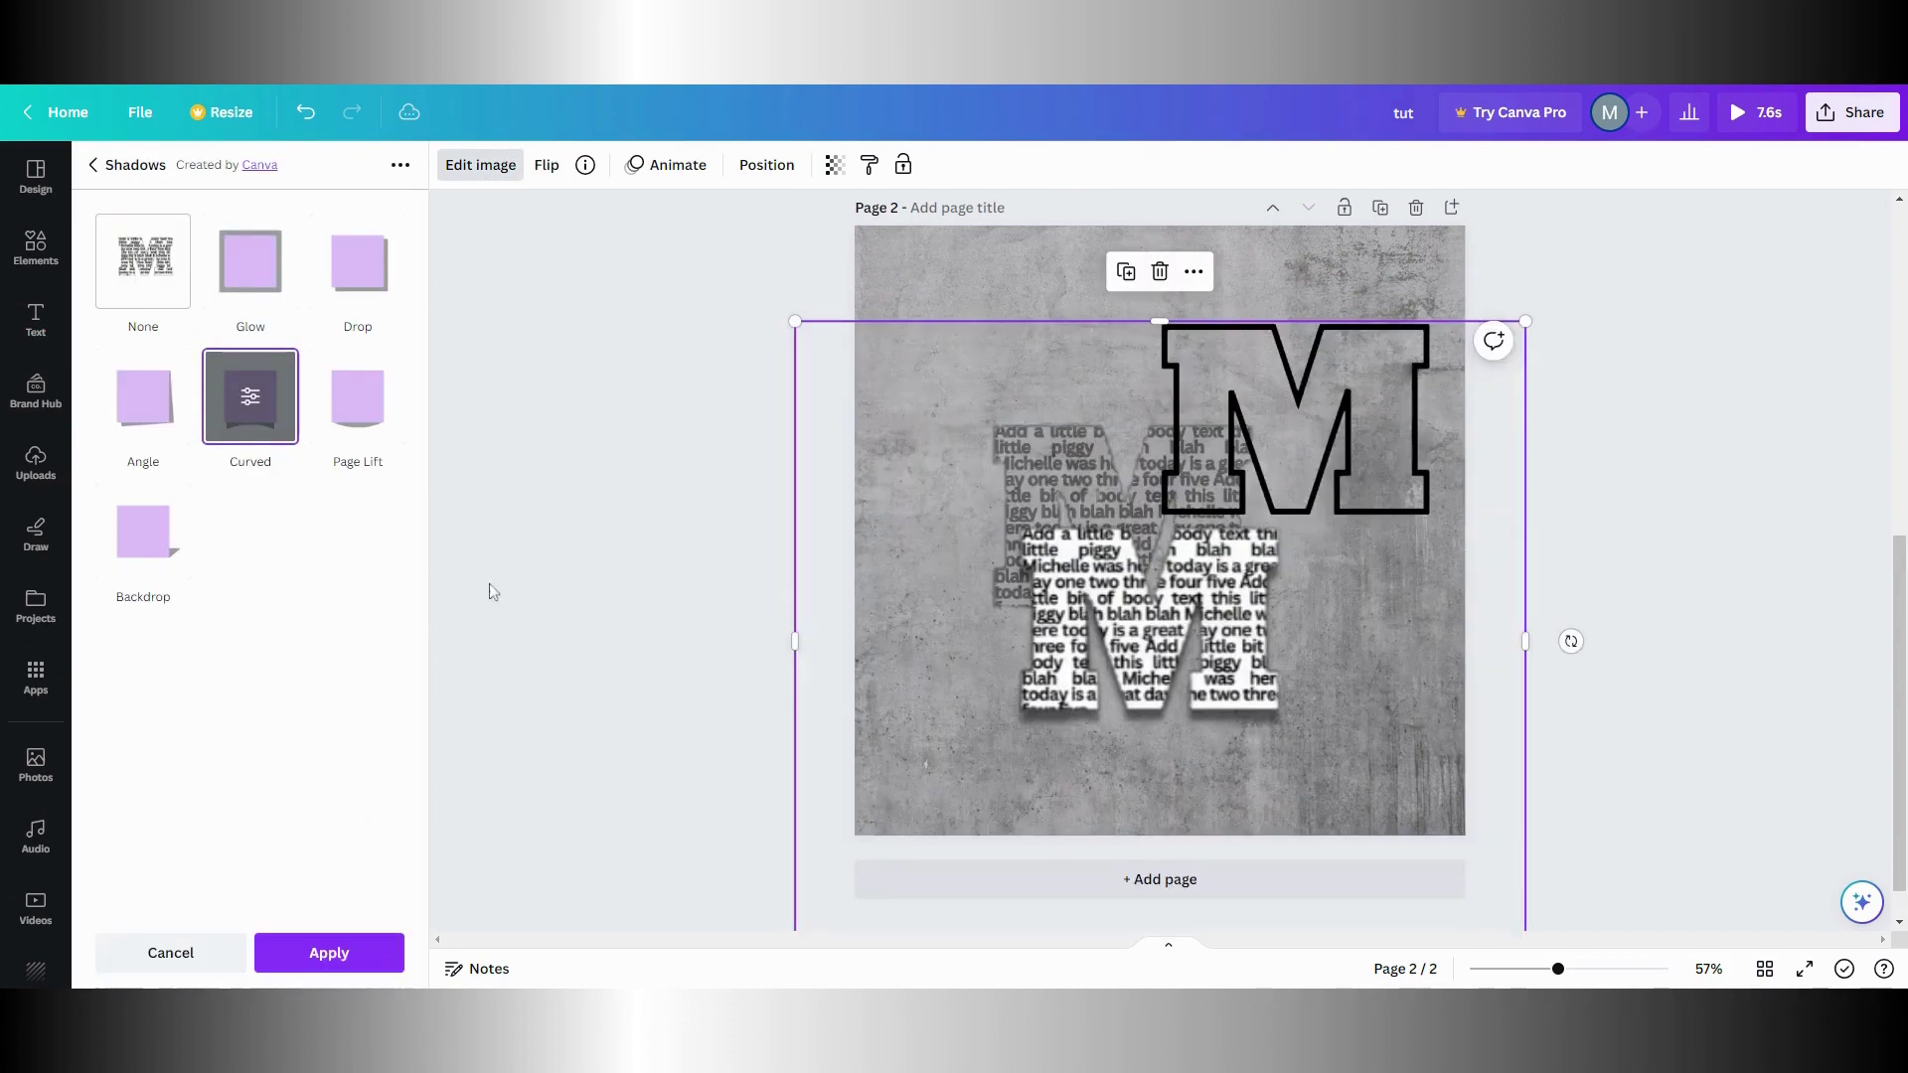
{"action": "left_click_drag", "start_coordinate": [1139, 695], "coordinate": [1211, 662]}
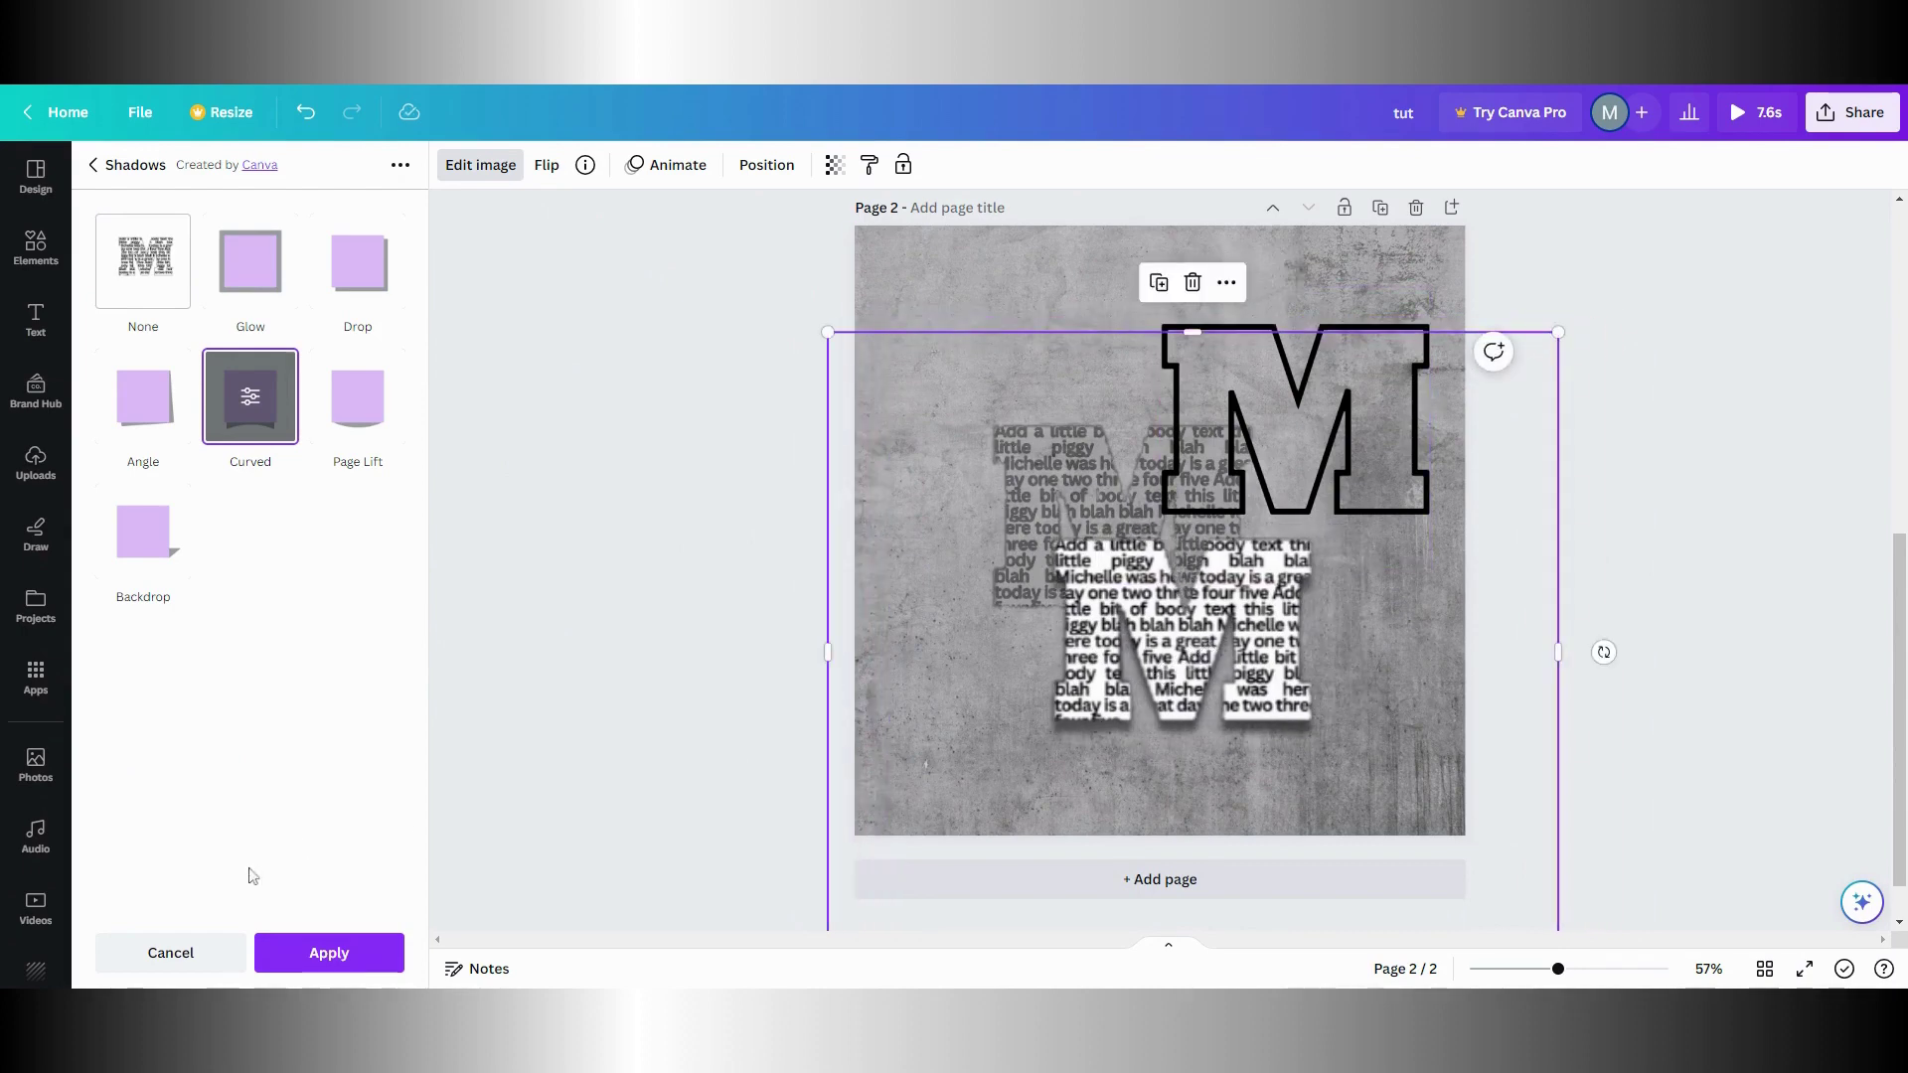
{"action": "left_click", "coordinate": [214, 954]}
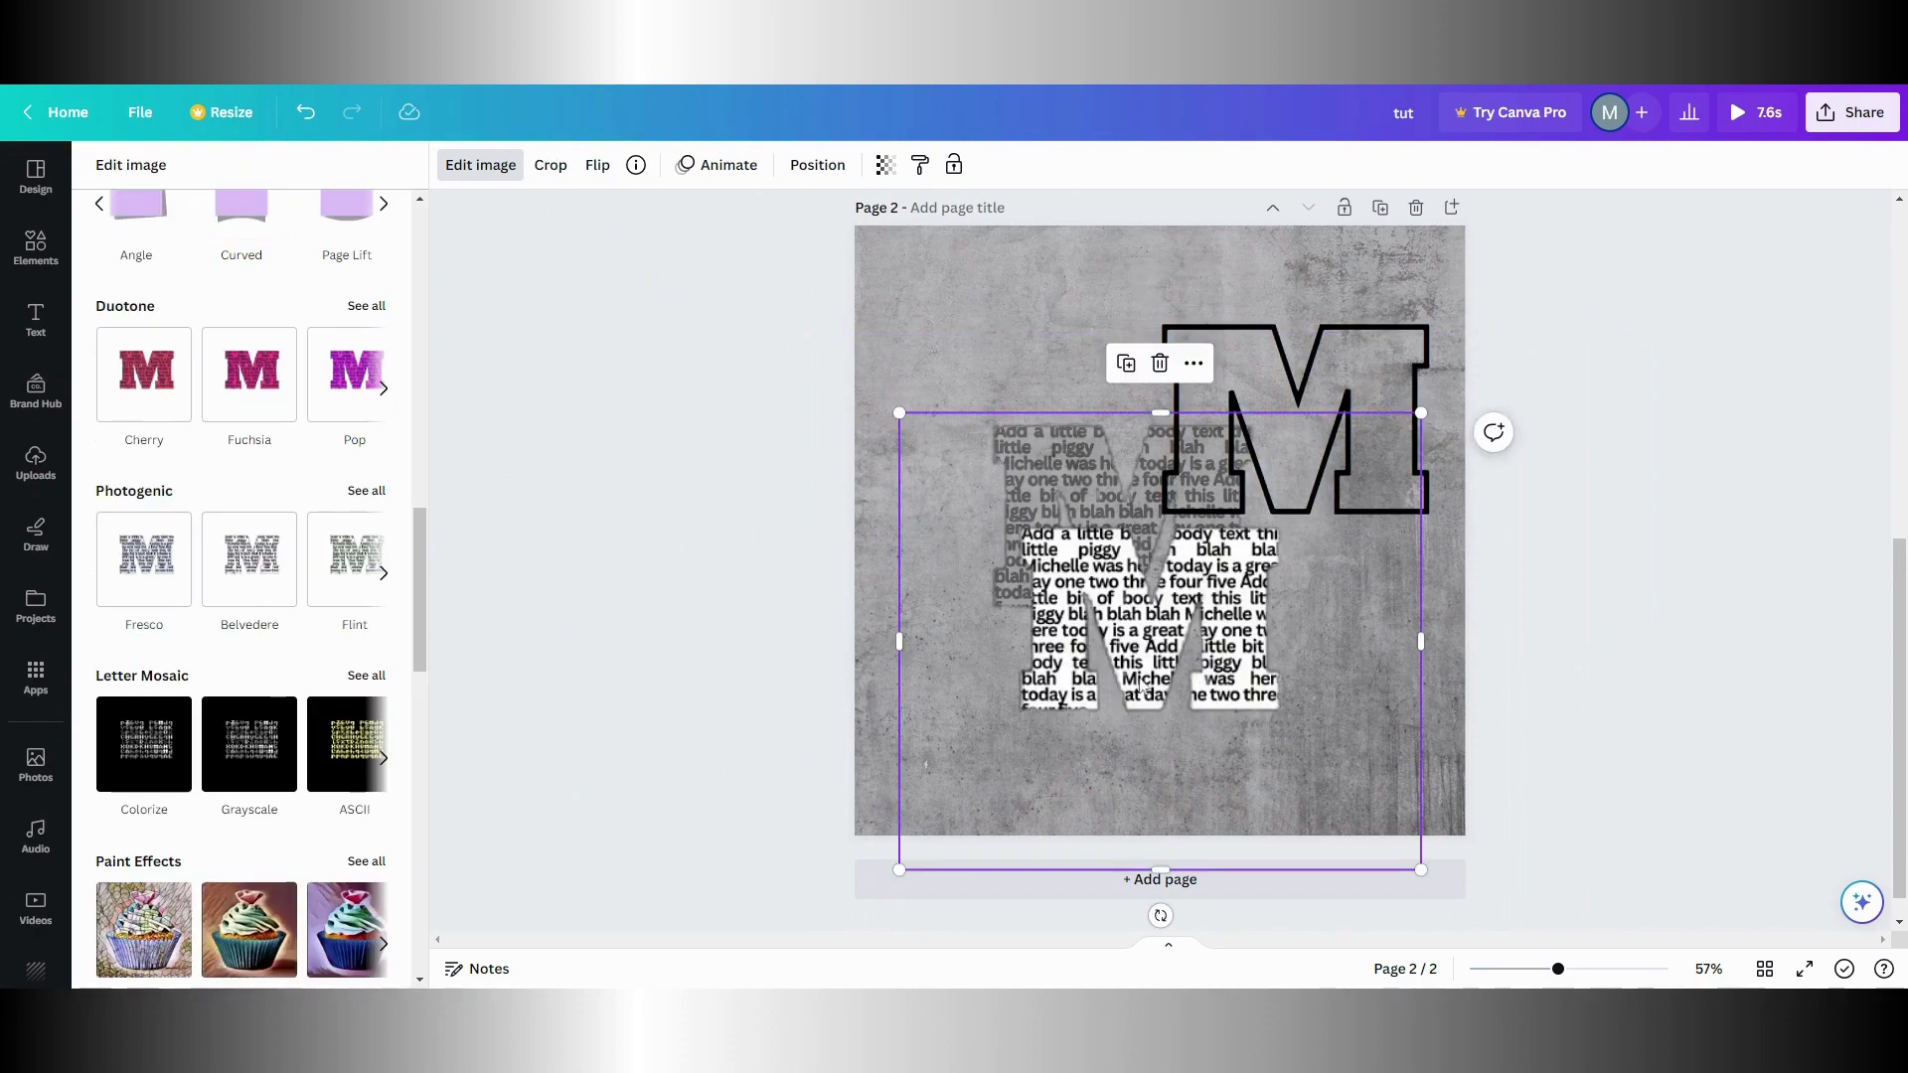
Drag the newsprint M back up and left over its shadow copies, then nudge it slightly right
{"action": "left_click_drag", "start_coordinate": [1142, 684], "coordinate": [1113, 566]}
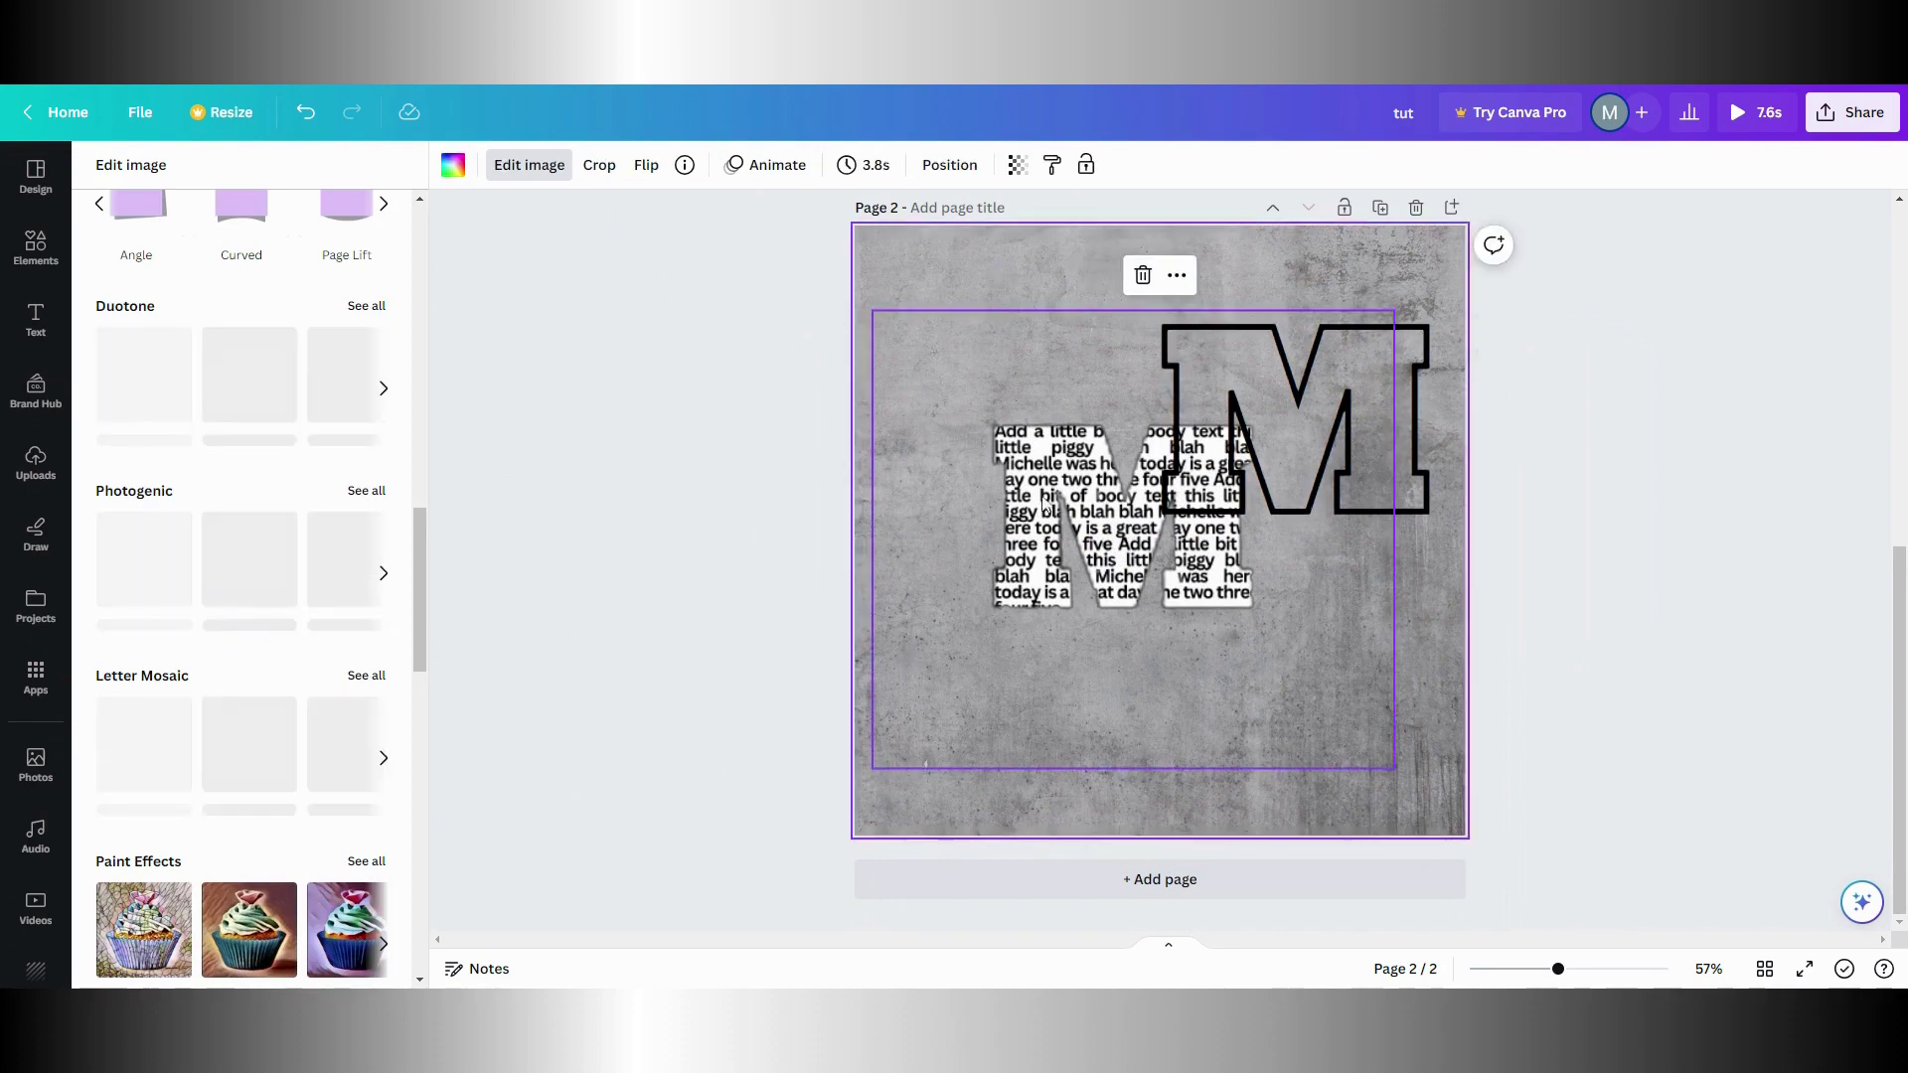
{"action": "left_click_drag", "start_coordinate": [1044, 503], "coordinate": [1044, 503]}
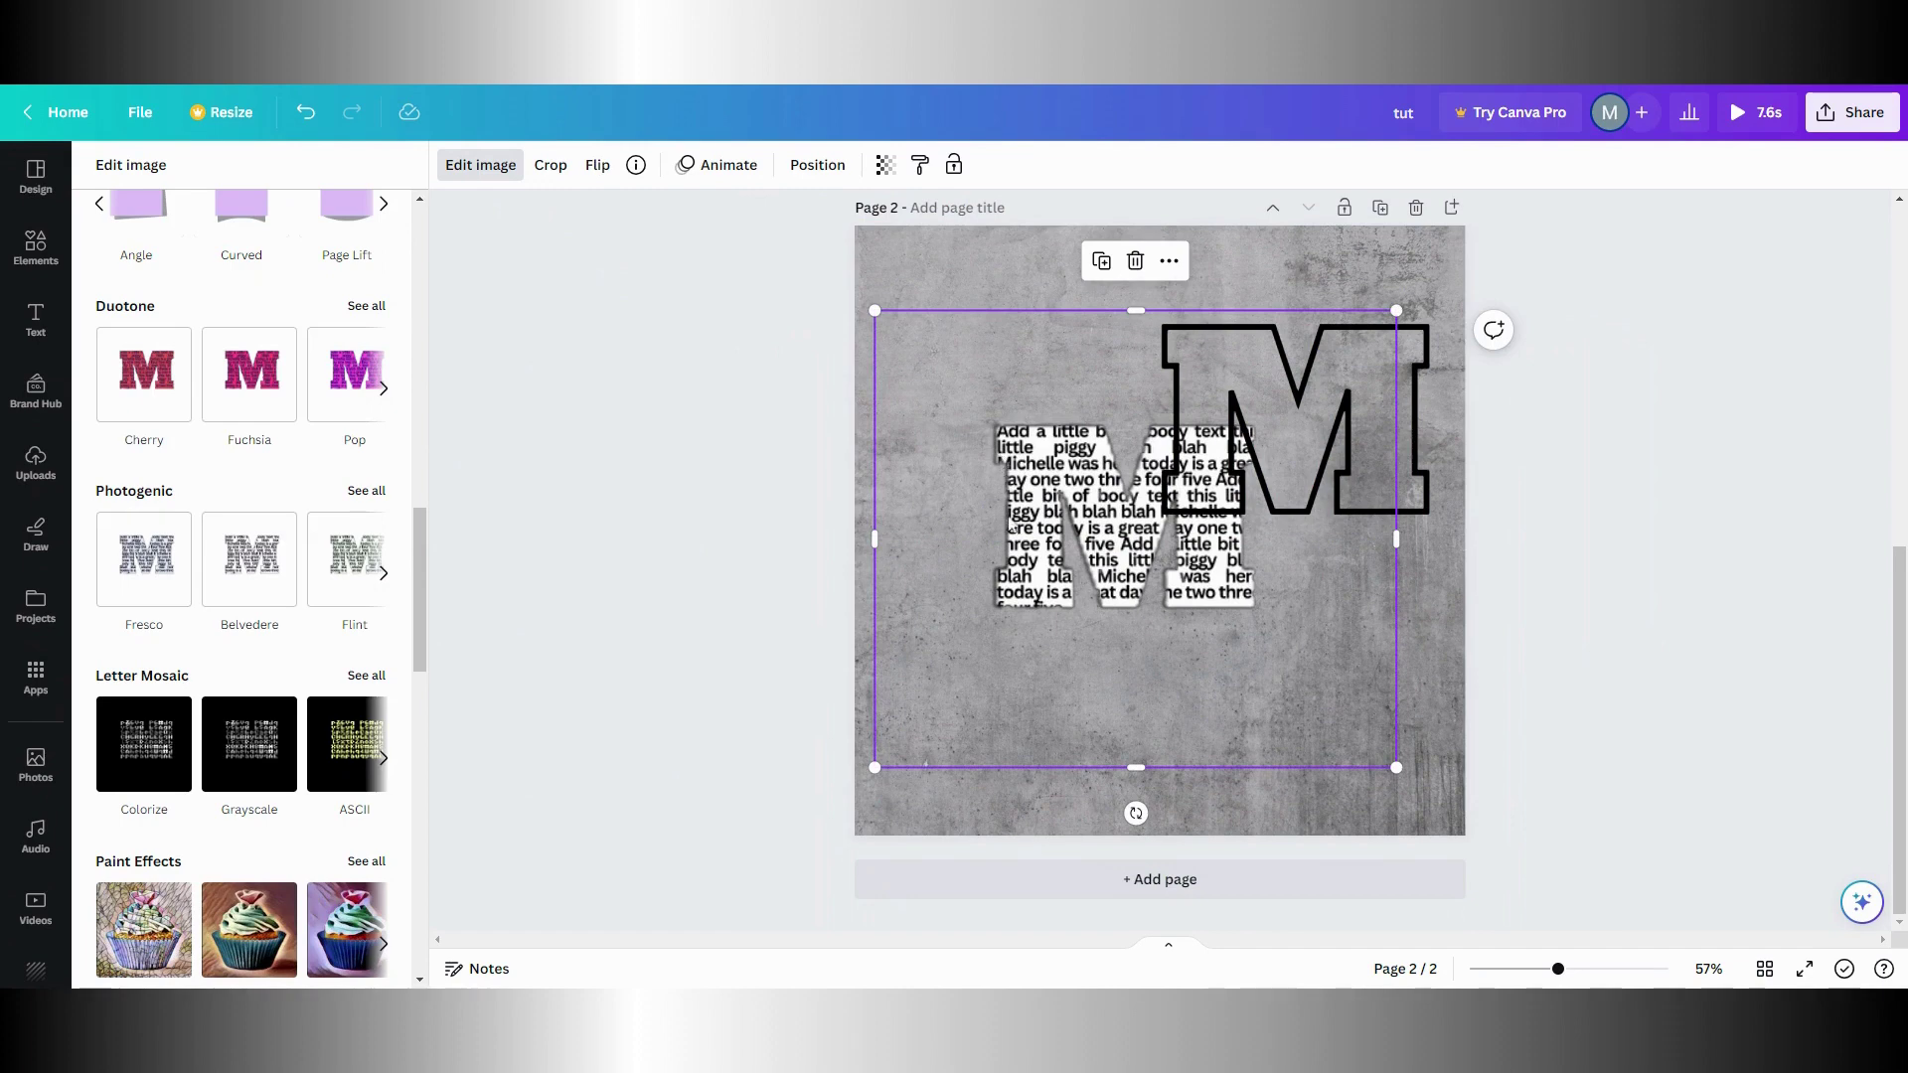